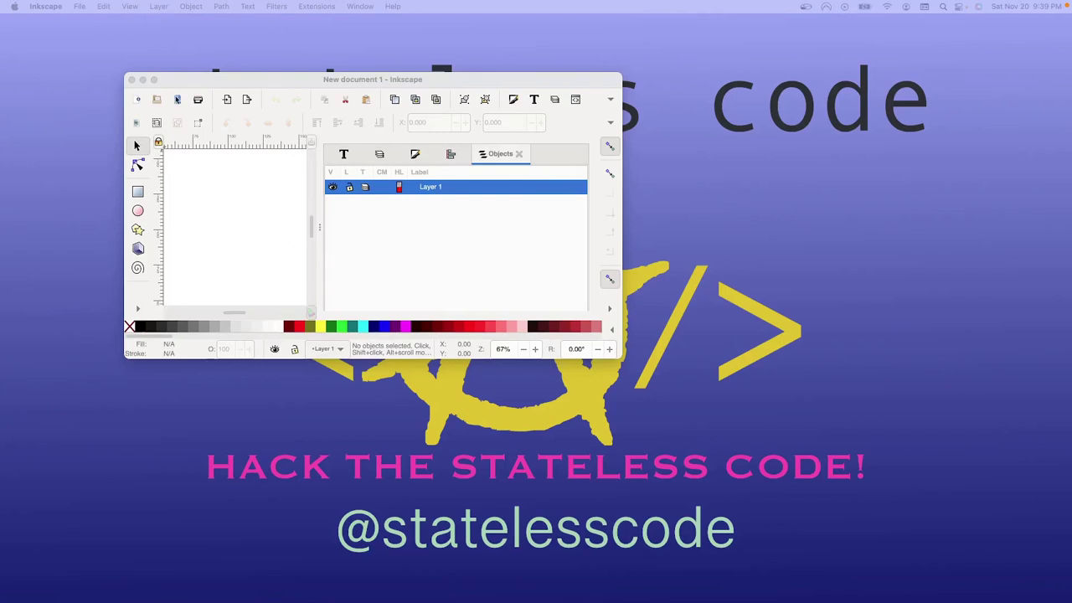
- Start opening a drawing, check the Golden Circle reference images in Safari, then return to Inkscape
{"action": "left_click", "coordinate": [79, 7]}
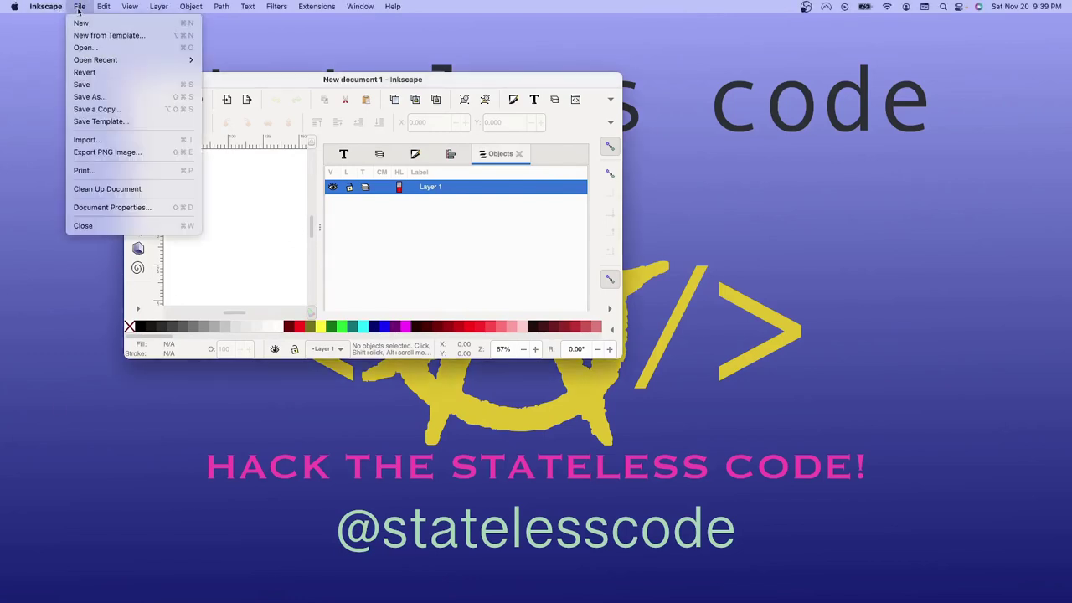
{"action": "left_click", "coordinate": [95, 50]}
{"action": "key", "text": "super+Tab"}
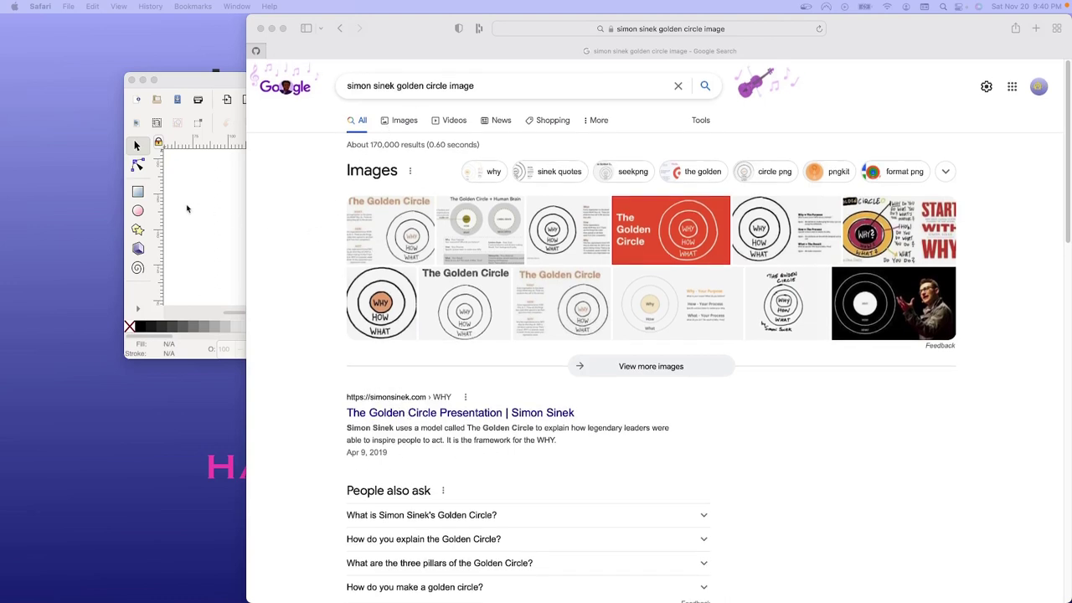
{"action": "left_click", "coordinate": [212, 84]}
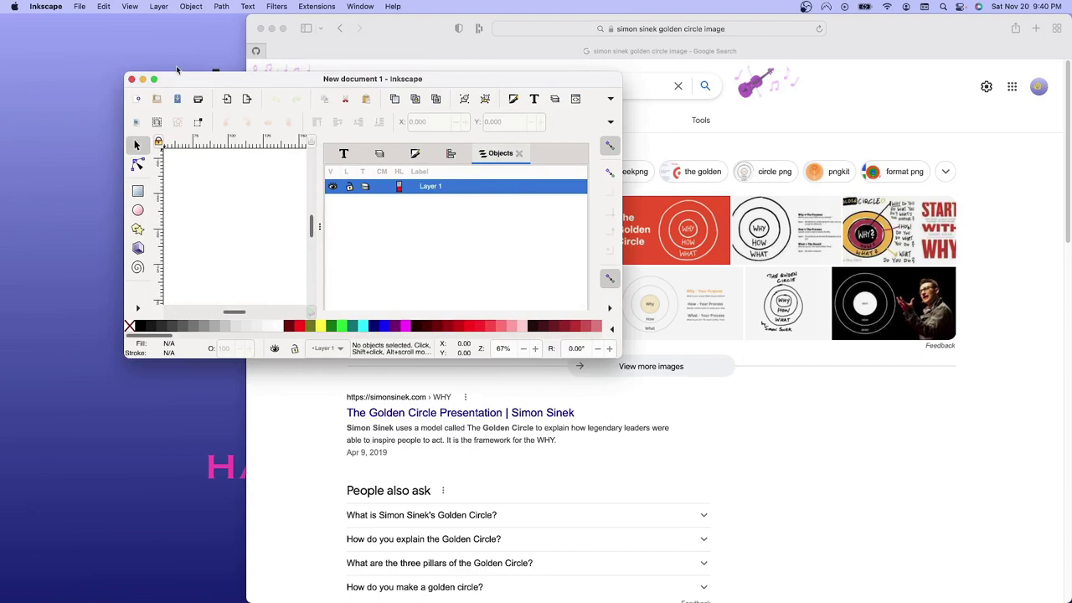
{"action": "left_click", "coordinate": [80, 5]}
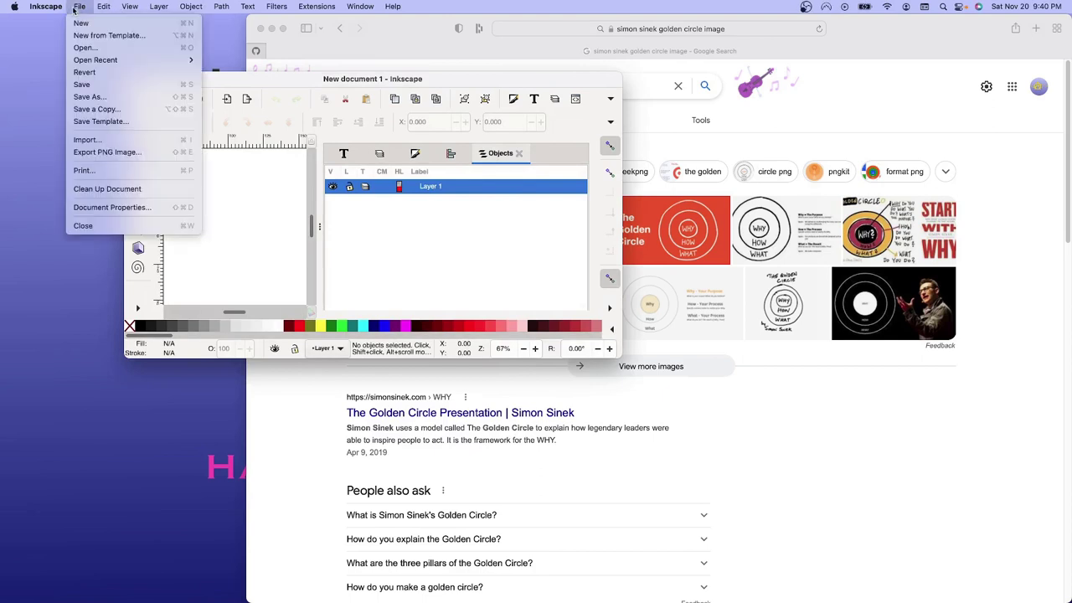
- Open stateless_logo_transparent.svg from the StatelessCodeRebrand folder
{"action": "left_click", "coordinate": [97, 48]}
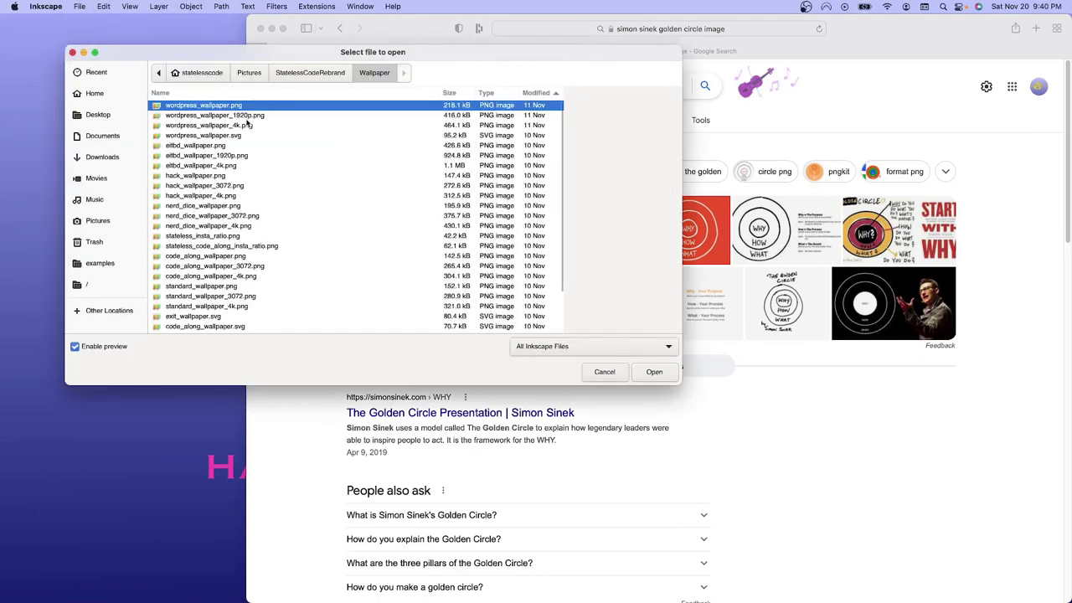
{"action": "left_click", "coordinate": [319, 73]}
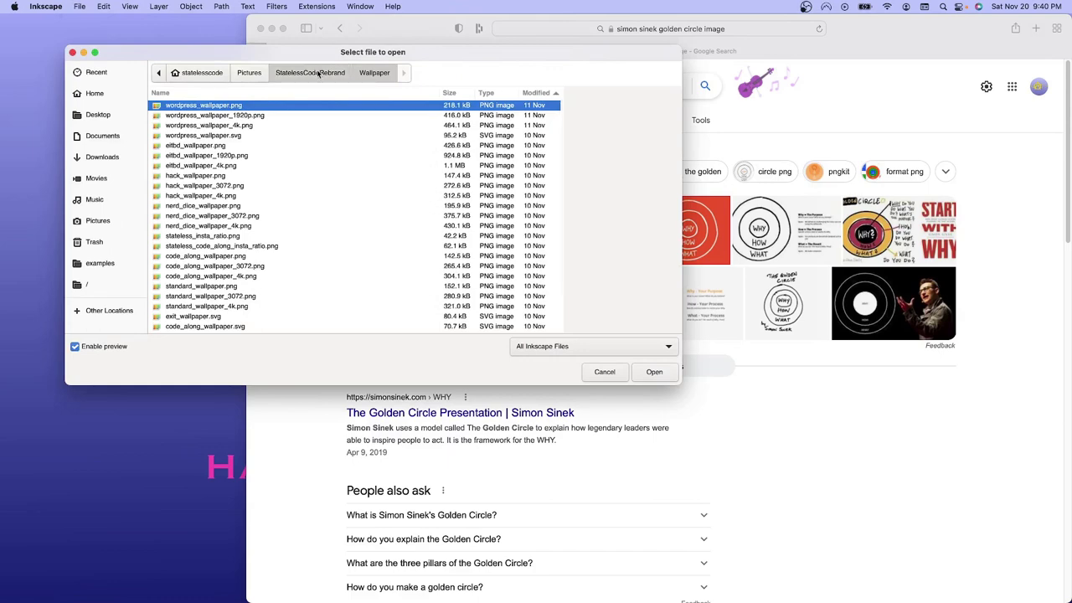
{"action": "double_click", "coordinate": [210, 236]}
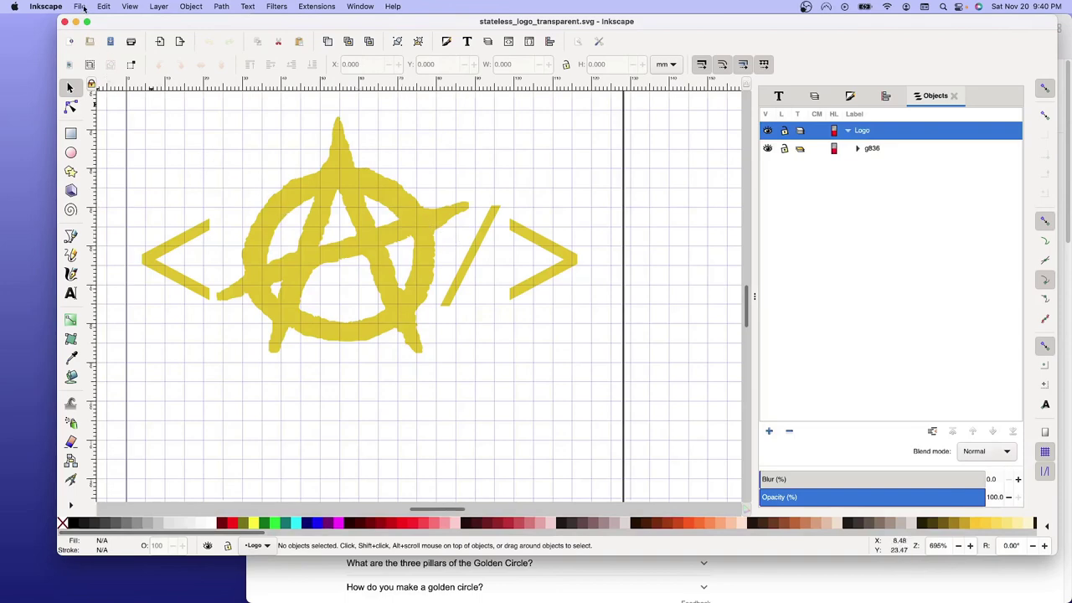
- Save a copy as why_stateless_code.svg in Pictures/Why_Stateless_Code
{"action": "left_click", "coordinate": [79, 6]}
{"action": "left_click", "coordinate": [95, 101]}
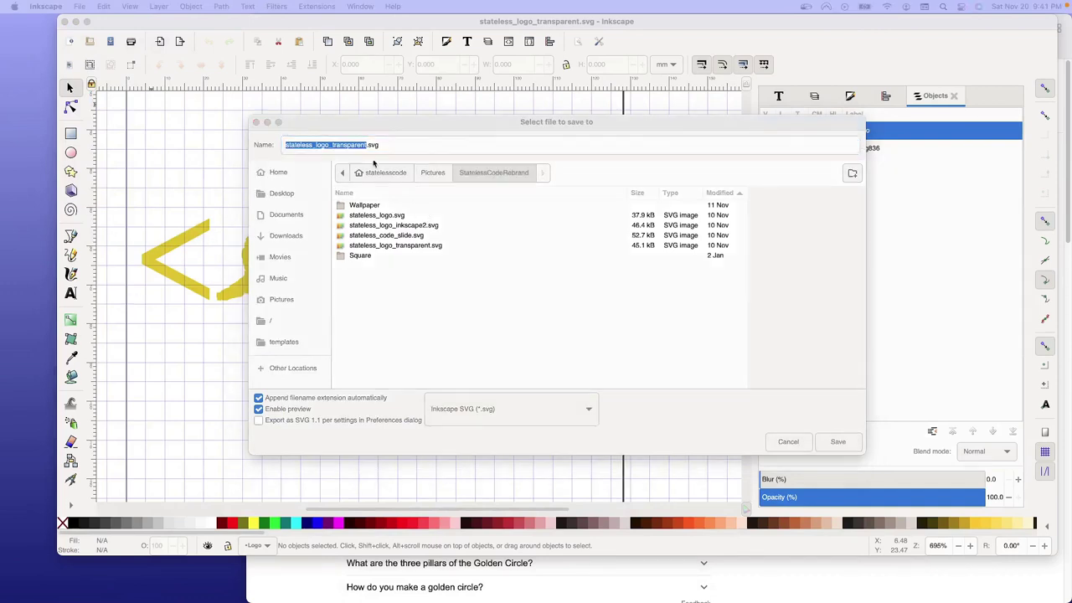
{"action": "left_click", "coordinate": [452, 173]}
{"action": "left_click", "coordinate": [434, 174]}
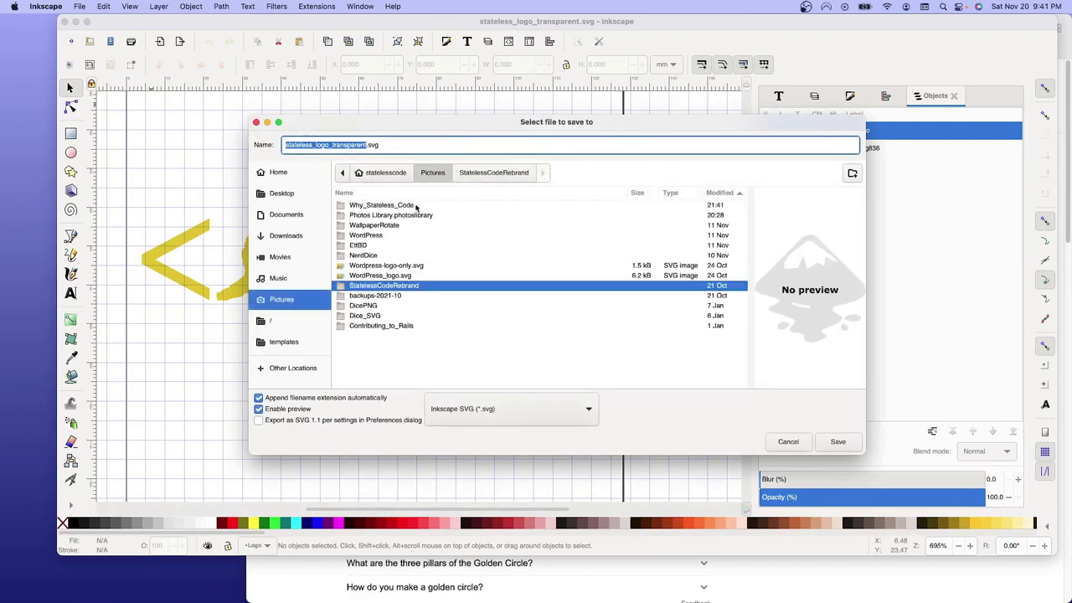
{"action": "double_click", "coordinate": [375, 207]}
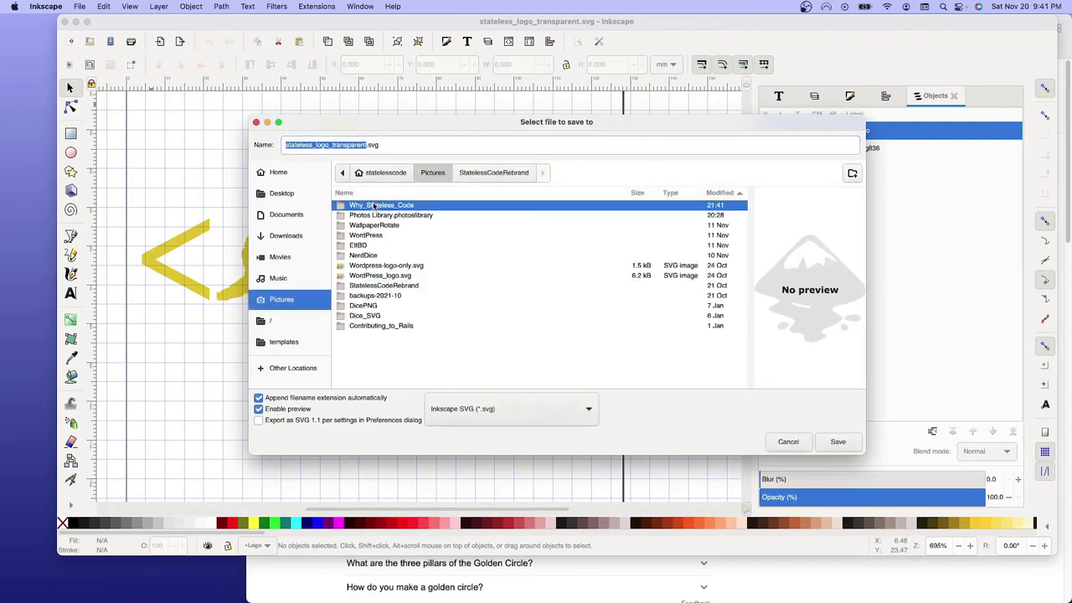
{"action": "left_click", "coordinate": [400, 145]}
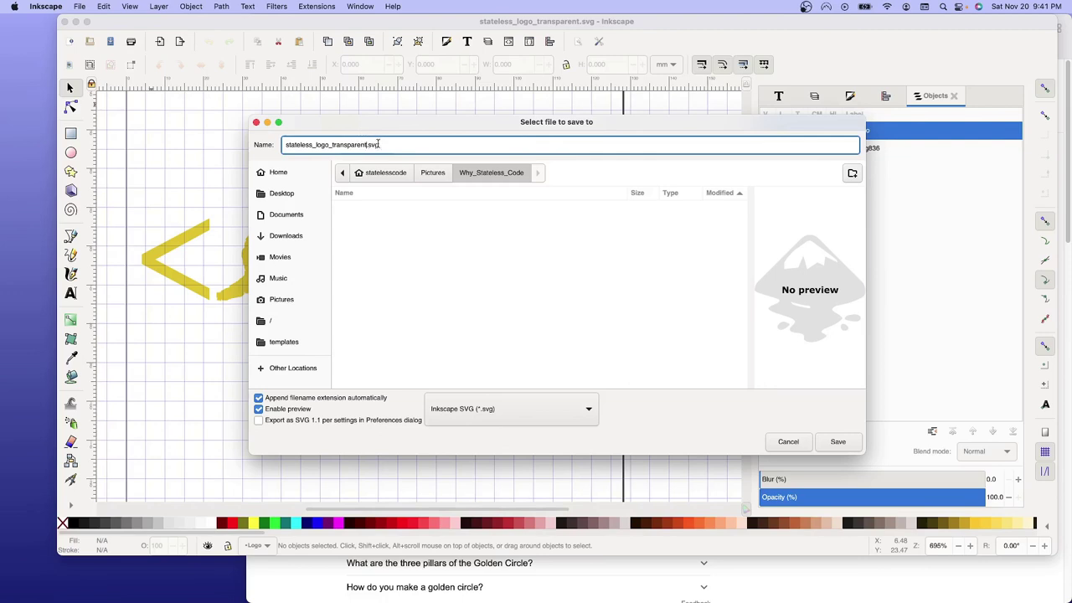
{"action": "key", "text": "alt+shift+Left"}
{"action": "key", "text": "alt+shift+Left"}
{"action": "type", "text": "code"}
{"action": "type", "text": "wh"}
{"action": "type", "text": "y"}
{"action": "type", "text": "_"}
{"action": "left_click", "coordinate": [838, 442]}
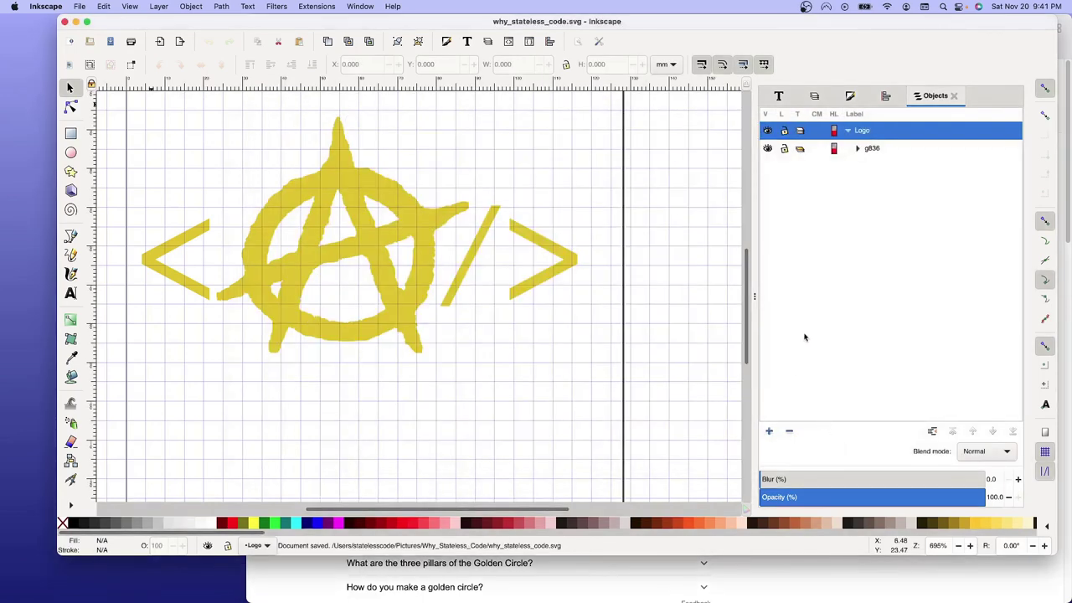
- Add a new layer named Golden circle above the Logo layer
{"action": "left_click", "coordinate": [815, 97]}
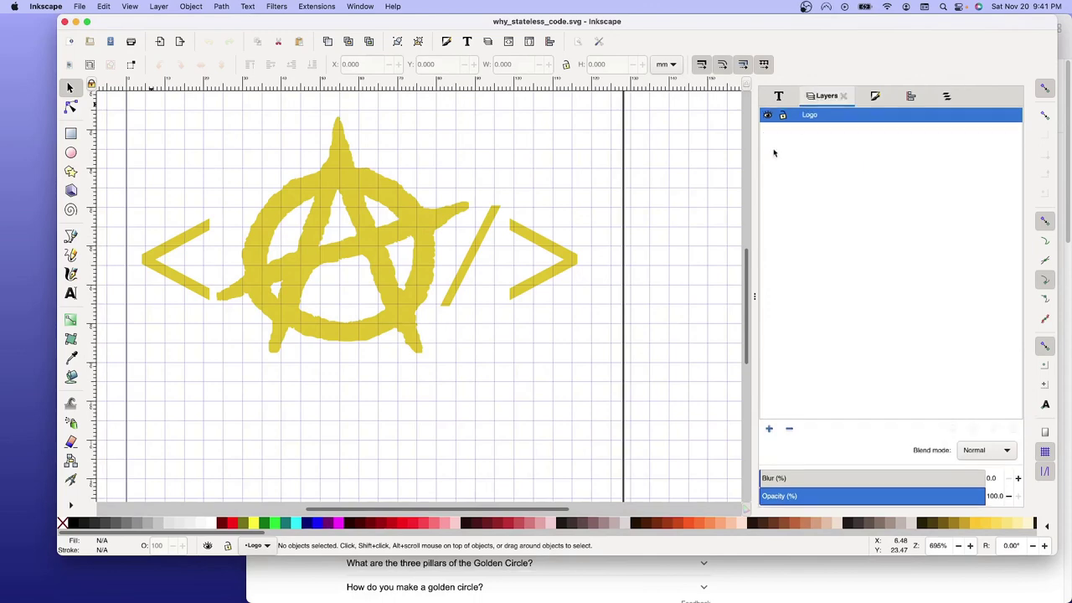
{"action": "right_click", "coordinate": [815, 117]}
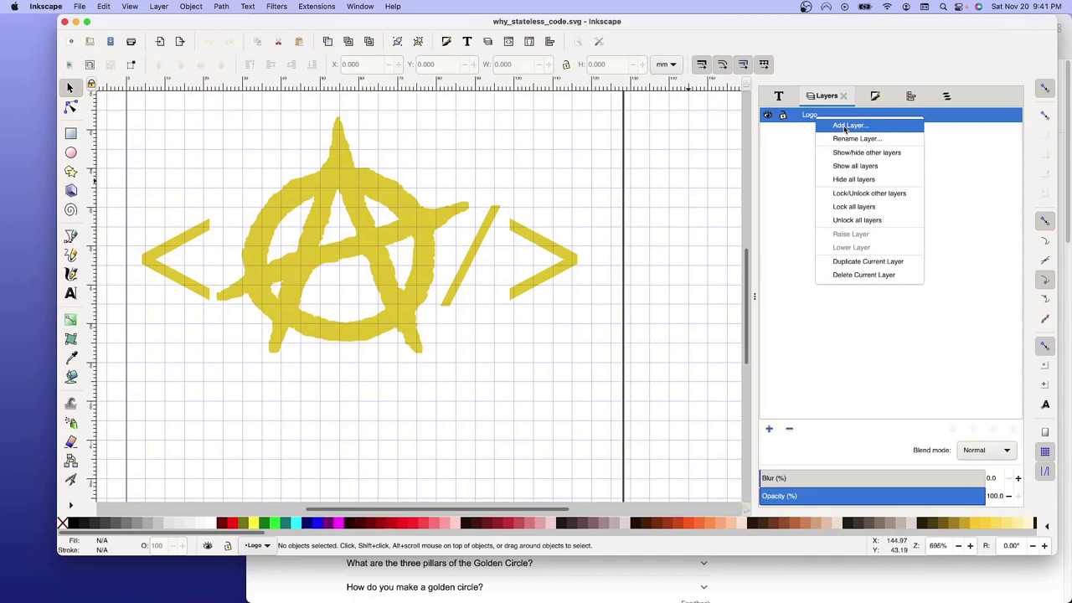
{"action": "left_click", "coordinate": [845, 128]}
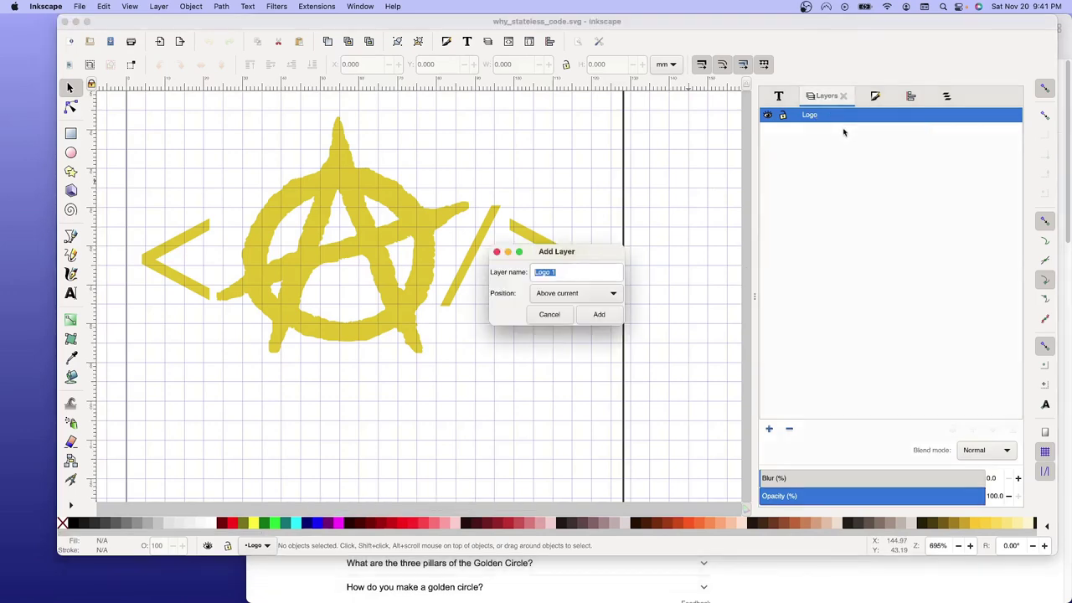
{"action": "left_click", "coordinate": [569, 271]}
{"action": "triple_click", "coordinate": [569, 271]}
{"action": "type", "text": "Gold"}
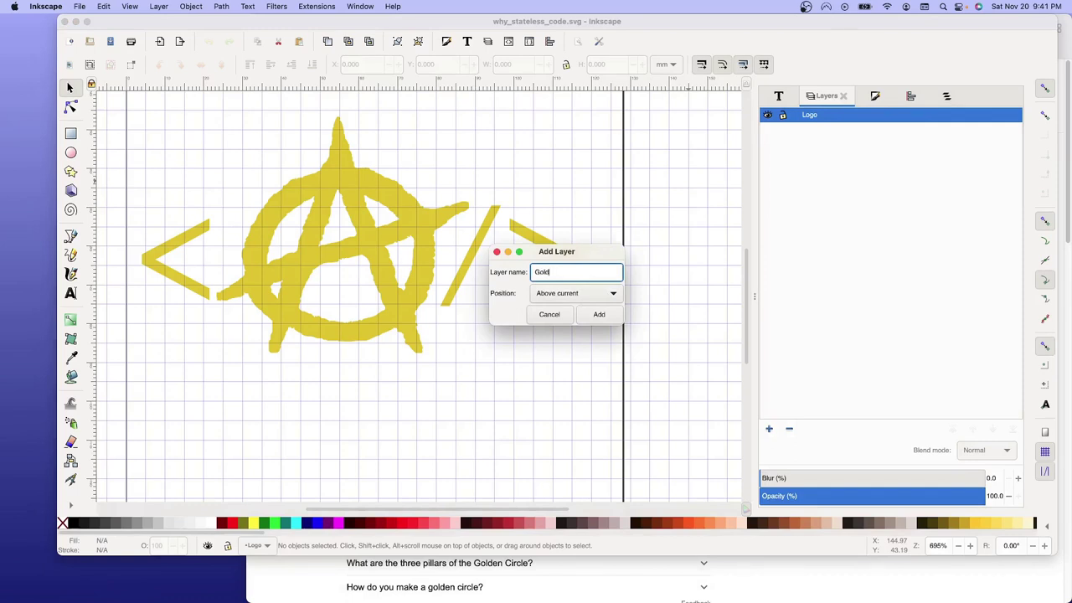
{"action": "type", "text": "en circ"}
{"action": "type", "text": "le"}
{"action": "left_click", "coordinate": [599, 315]}
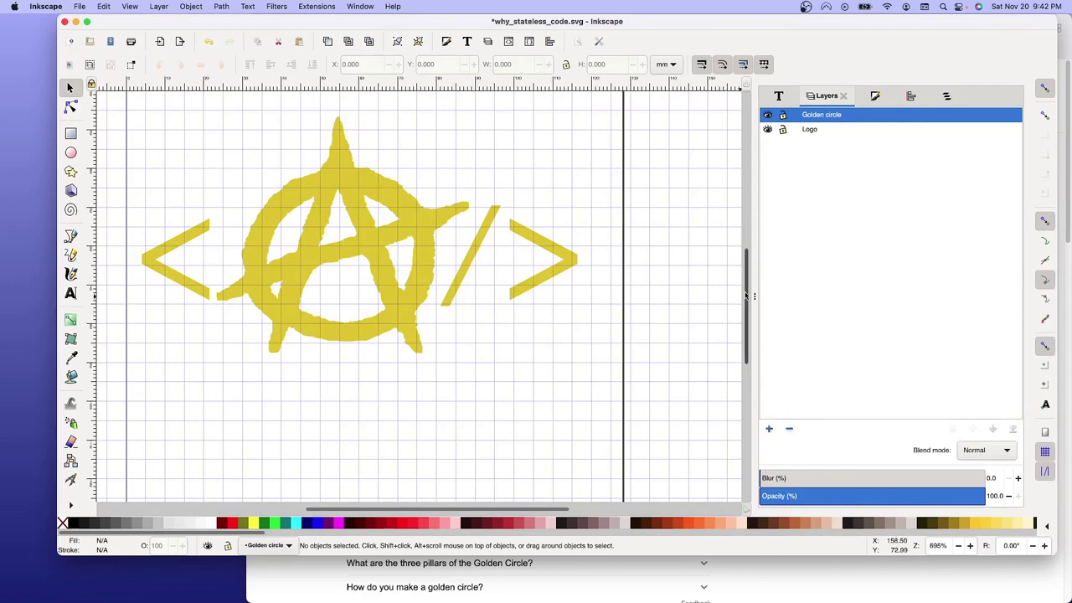
- Check the Safari reference images, then lock the Logo layer
{"action": "mouse_move", "coordinate": [746, 294]}
{"action": "left_mouse_down"}
{"action": "mouse_move", "coordinate": [746, 269]}
{"action": "mouse_move", "coordinate": [746, 289]}
{"action": "left_mouse_up"}
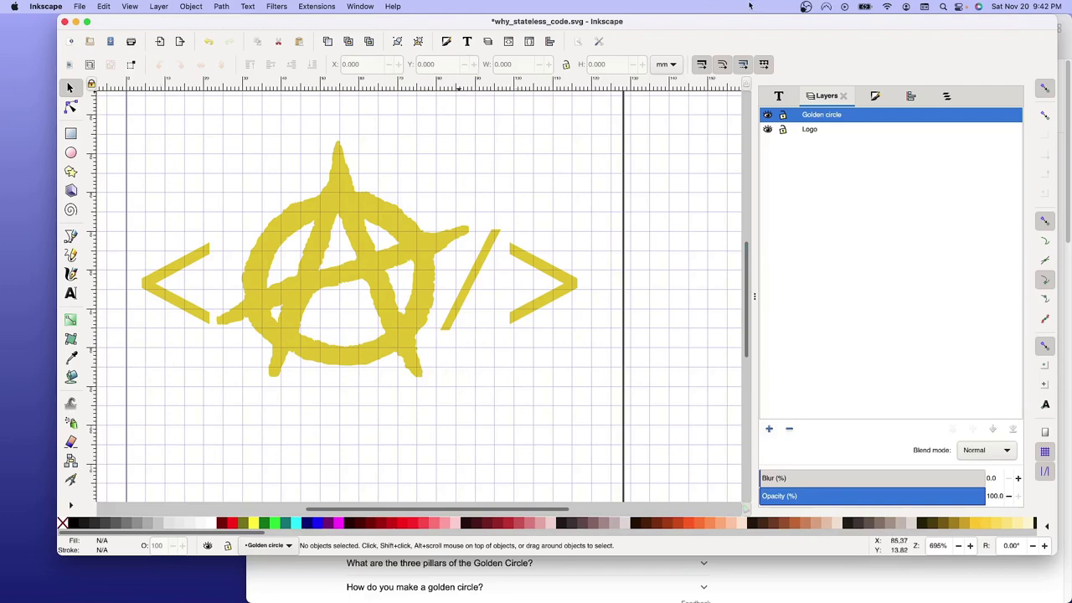
{"action": "left_click_drag", "start_coordinate": [743, 27], "coordinate": [741, 28]}
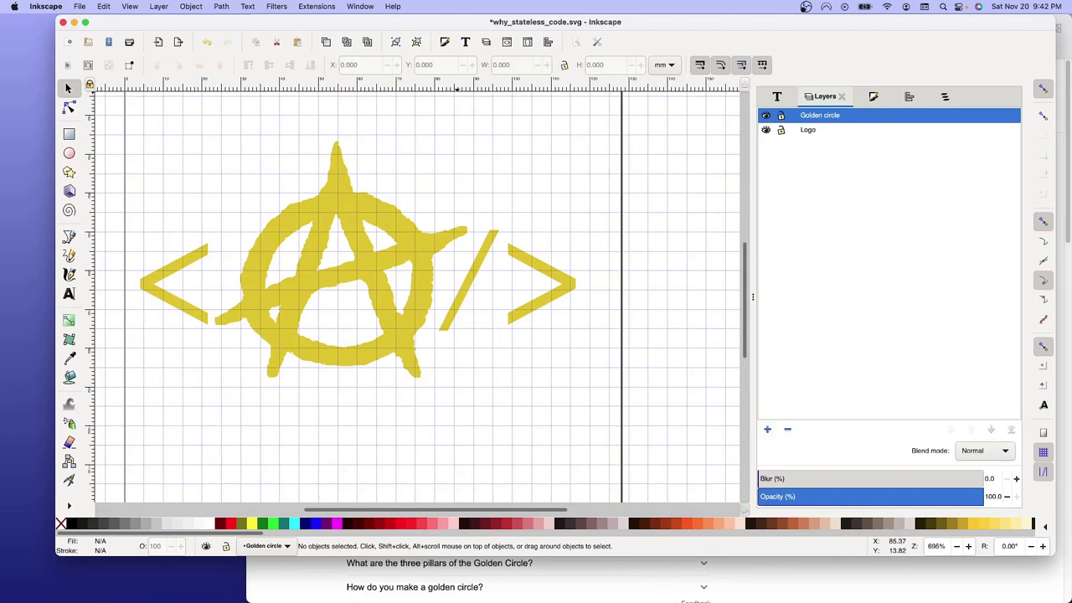
{"action": "left_click", "coordinate": [879, 575]}
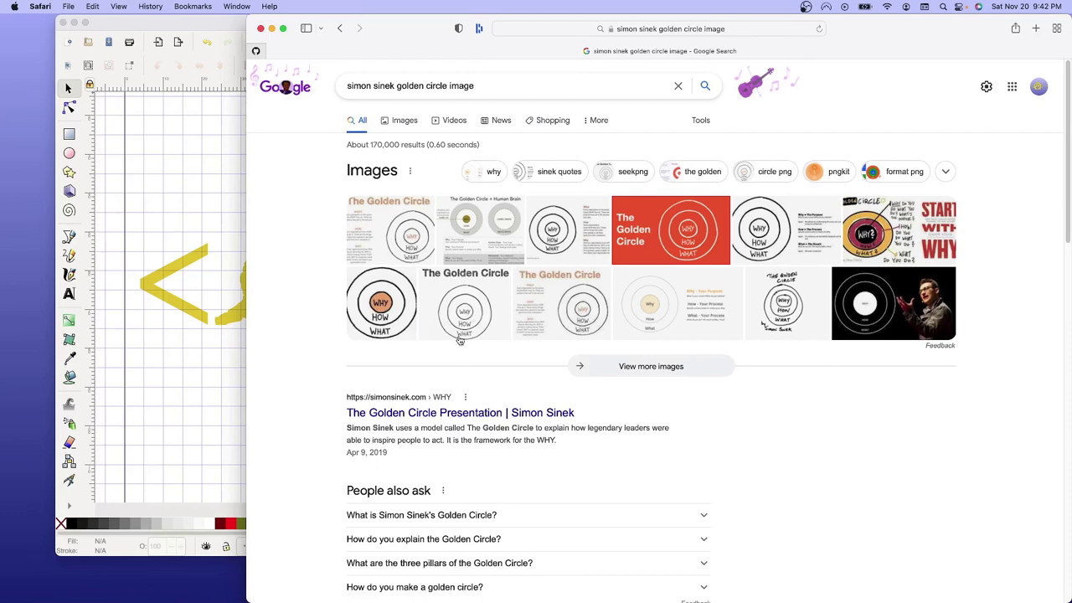
{"action": "left_click", "coordinate": [206, 25]}
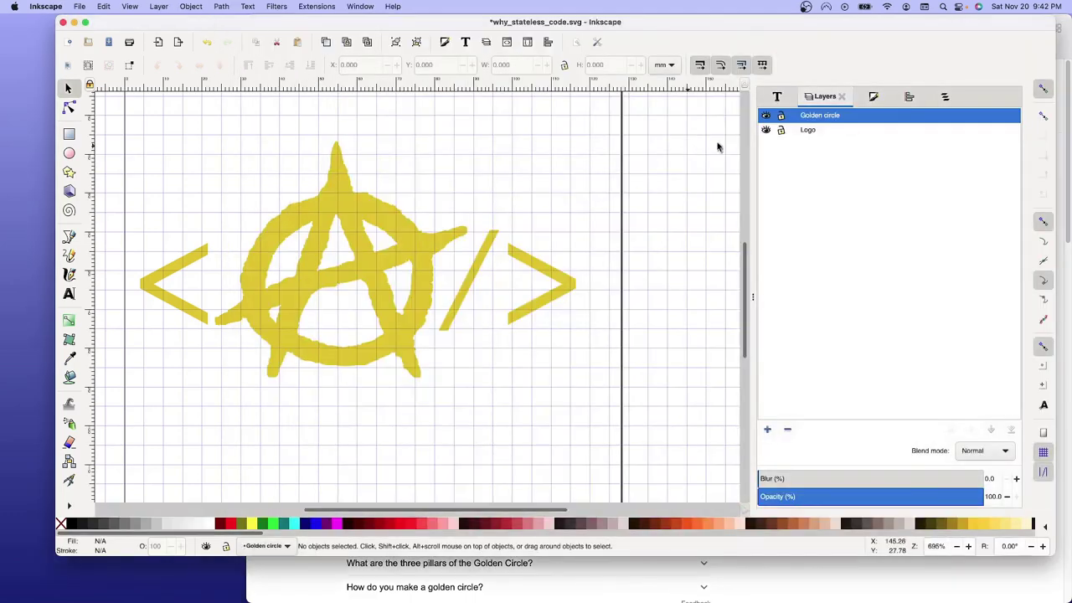
{"action": "left_click", "coordinate": [811, 132]}
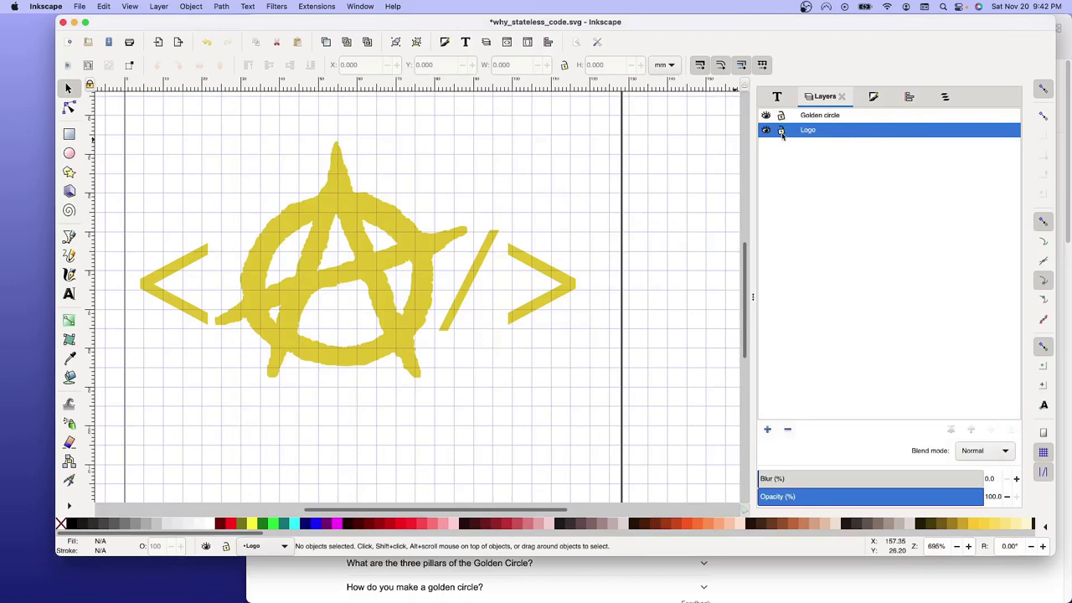
{"action": "left_click", "coordinate": [781, 132]}
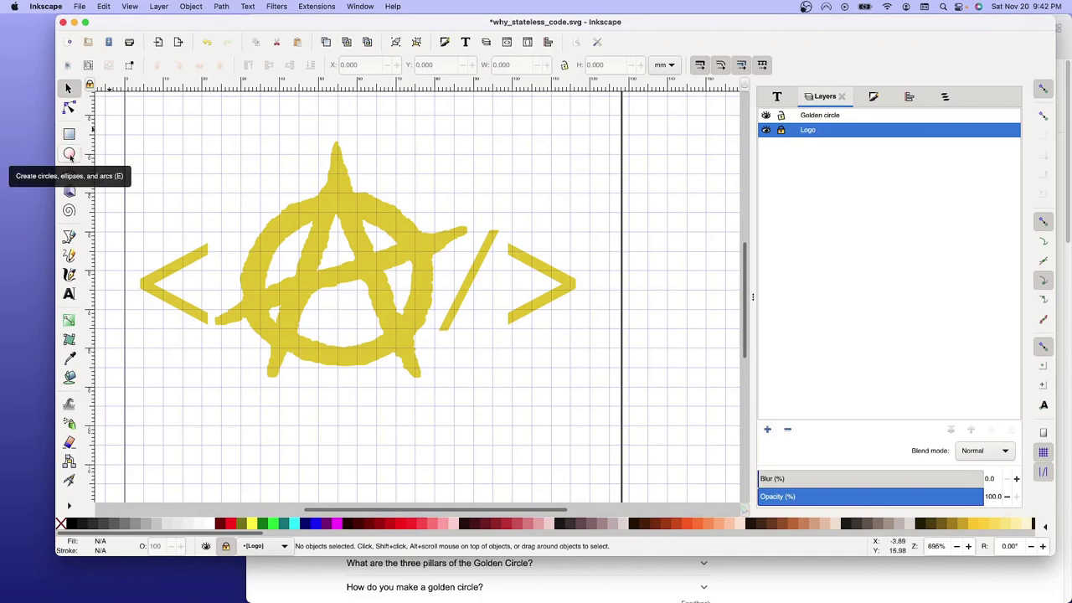
- On the Golden circle layer, draw a 50 × 50 px circle starting from the logo's centre
{"action": "left_click", "coordinate": [69, 155]}
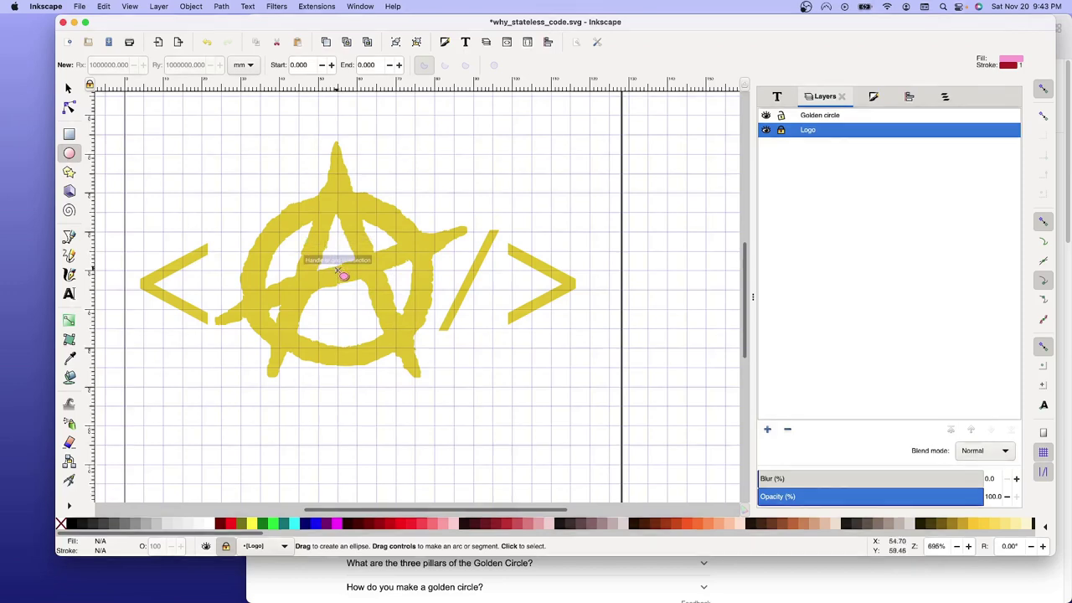
{"action": "left_click", "coordinate": [338, 270]}
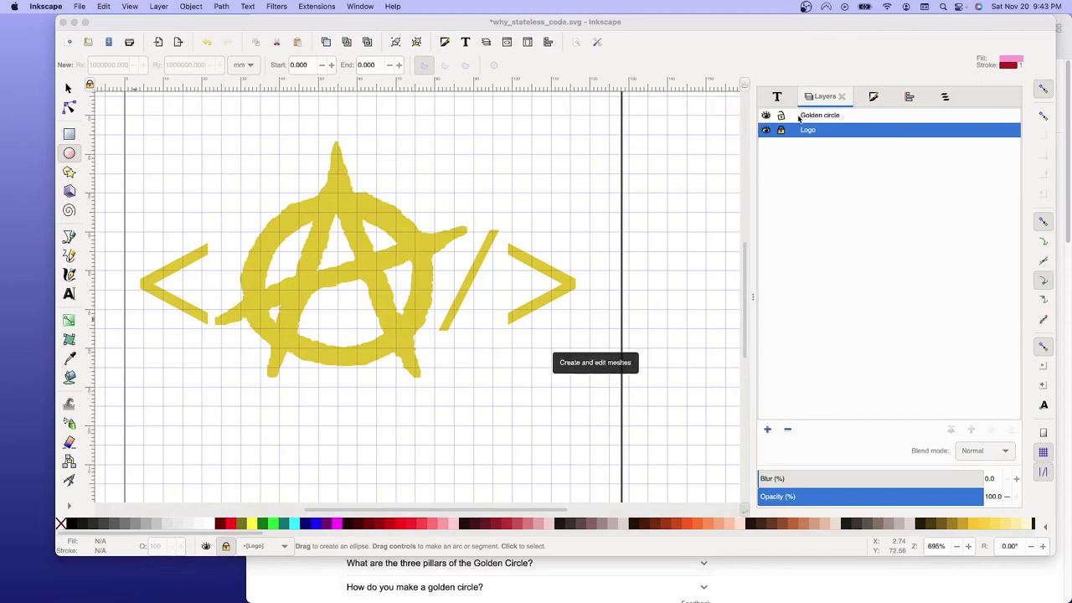
{"action": "left_click", "coordinate": [792, 116]}
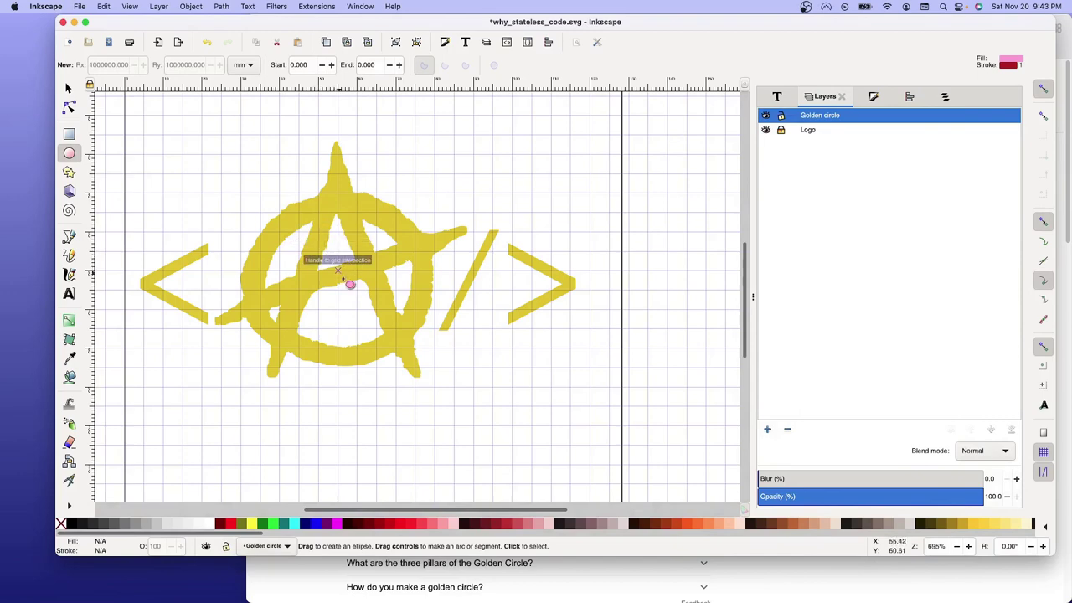
{"action": "mouse_move", "coordinate": [339, 271]}
{"action": "left_mouse_down"}
{"action": "mouse_move", "coordinate": [469, 379]}
{"action": "mouse_move", "coordinate": [467, 401]}
{"action": "mouse_move", "coordinate": [506, 439]}
{"action": "left_mouse_up"}
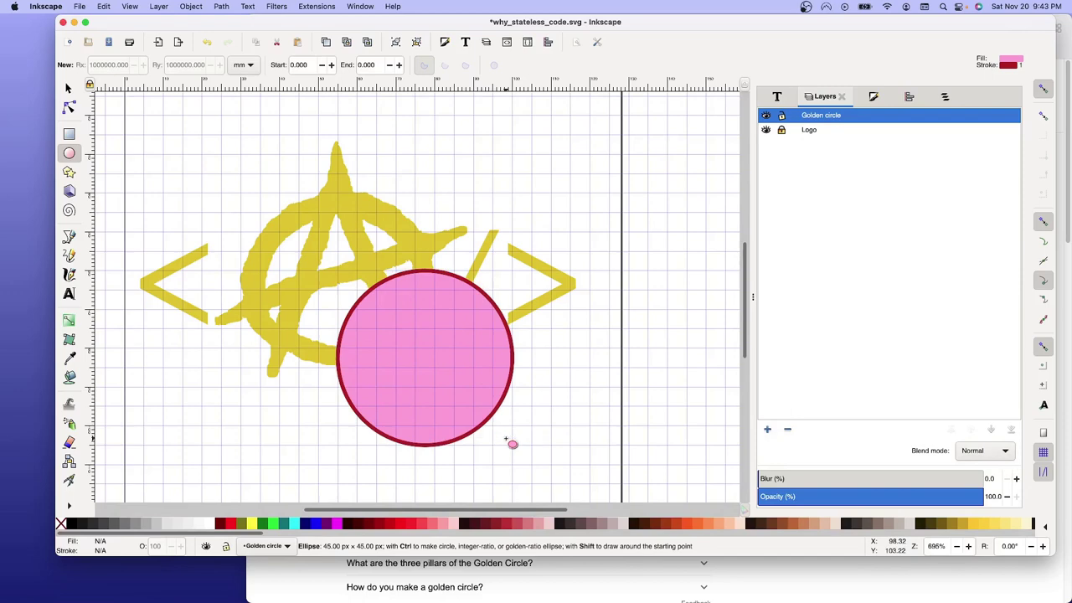
{"action": "left_click_drag", "start_coordinate": [505, 440], "coordinate": [526, 458]}
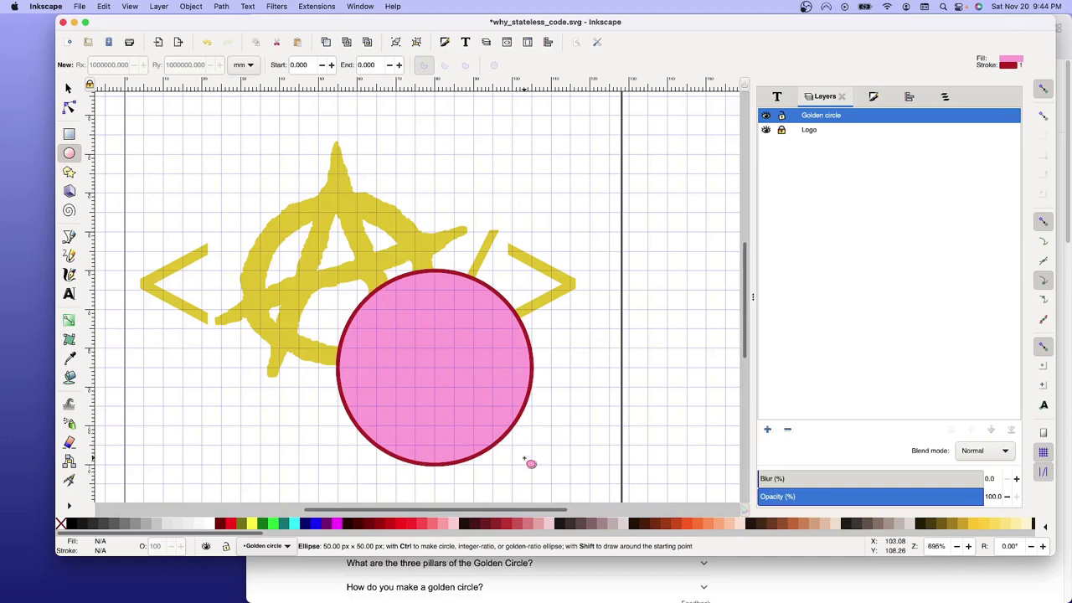
{"action": "left_click_drag", "start_coordinate": [529, 459], "coordinate": [530, 459]}
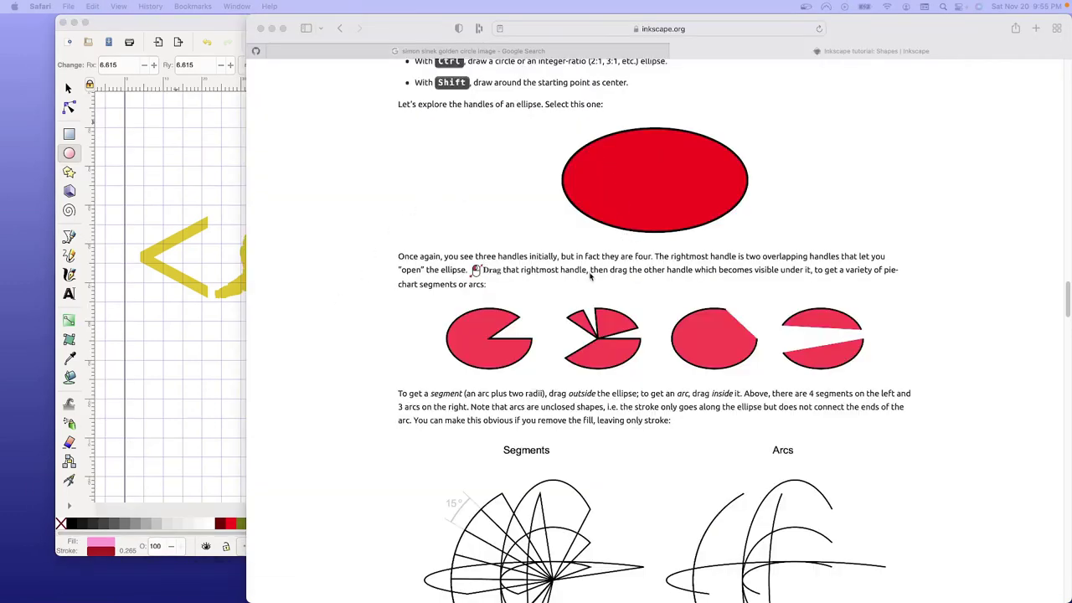
- Scroll through the tutorial's Ellipses section in Safari, then return to the Inkscape drawing
{"action": "scroll", "coordinate": [590, 276], "scroll_direction": "up", "scroll_amount": 1}
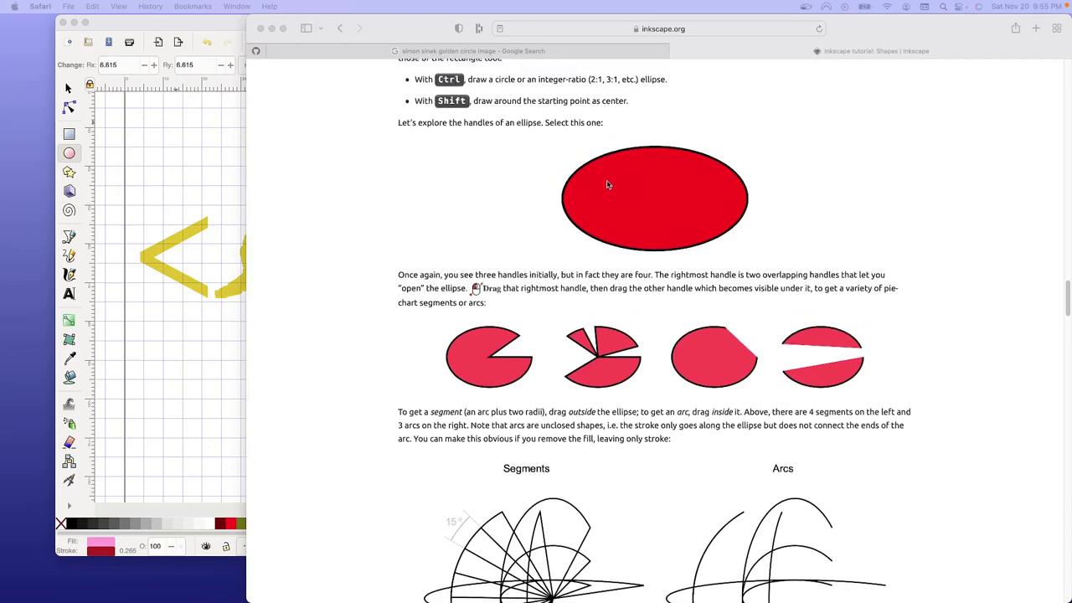
{"action": "scroll", "coordinate": [608, 185], "scroll_direction": "down", "scroll_amount": 1}
{"action": "scroll", "coordinate": [608, 188], "scroll_direction": "up", "scroll_amount": 3}
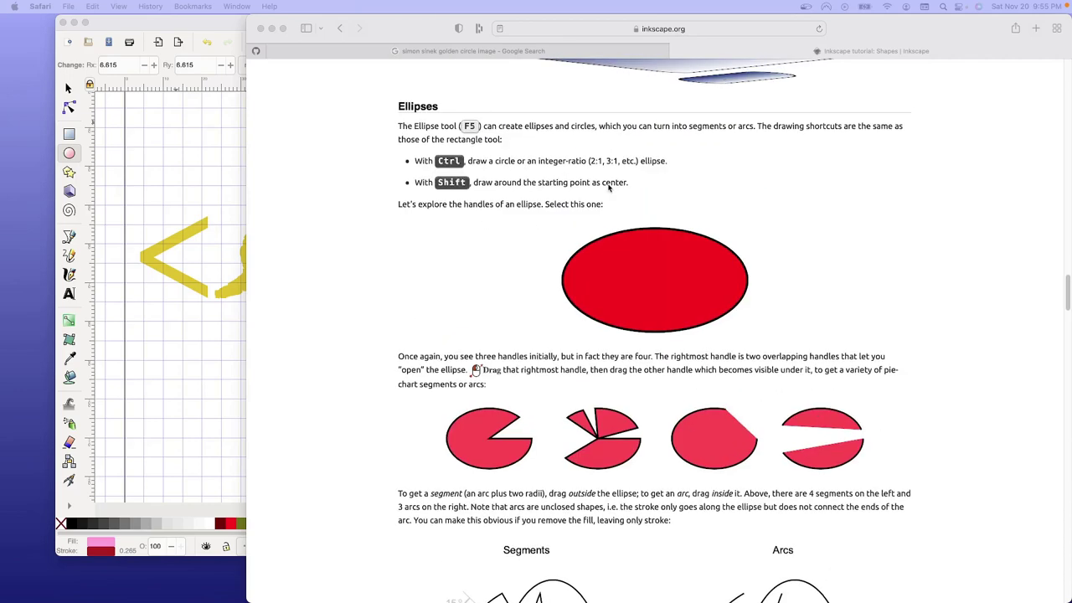
{"action": "scroll", "coordinate": [488, 302], "scroll_direction": "down", "scroll_amount": 5}
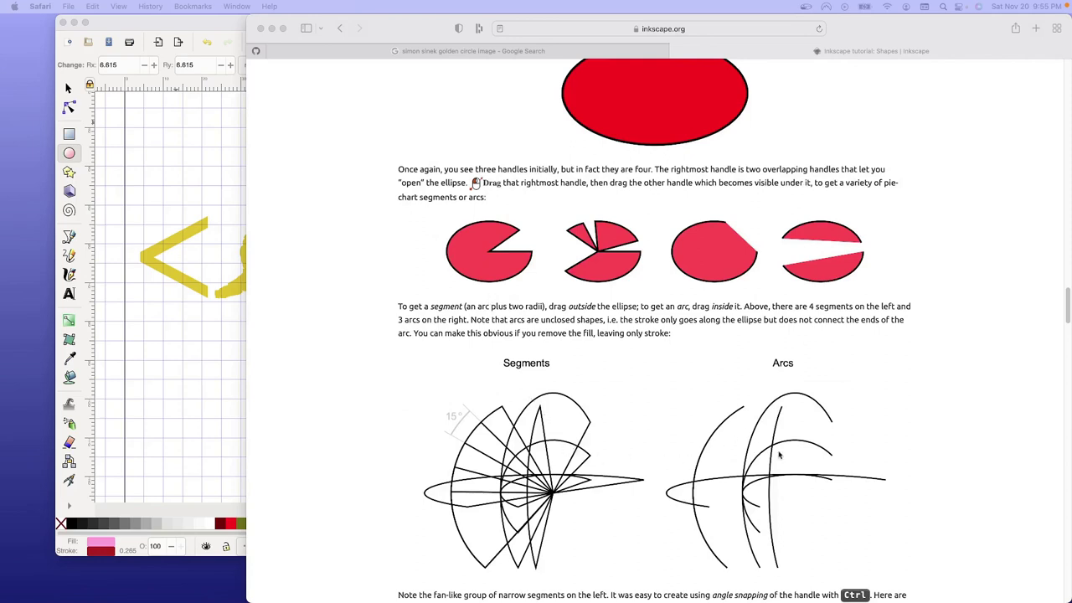
{"action": "left_click", "coordinate": [216, 376]}
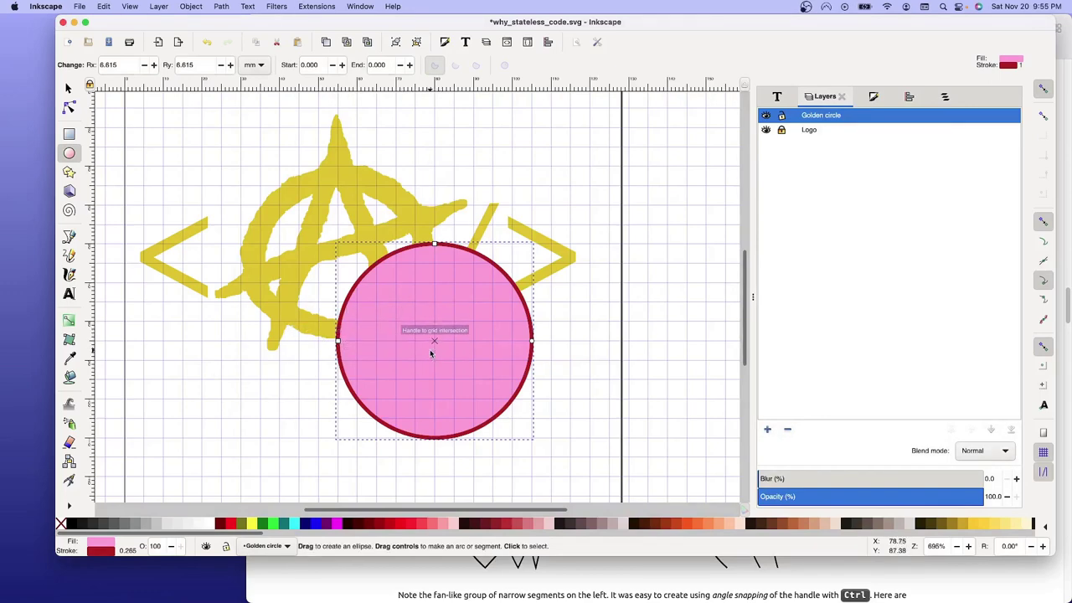
- Set the circle's stroke hue to 143 so its outline turns green
{"action": "left_click", "coordinate": [97, 554]}
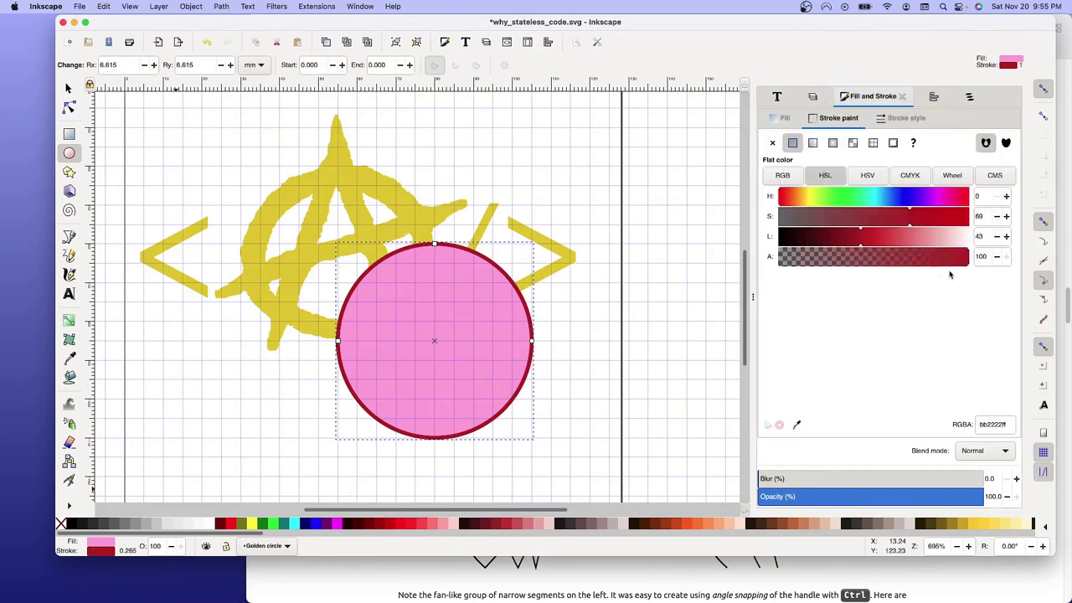
{"action": "left_click", "coordinate": [984, 195]}
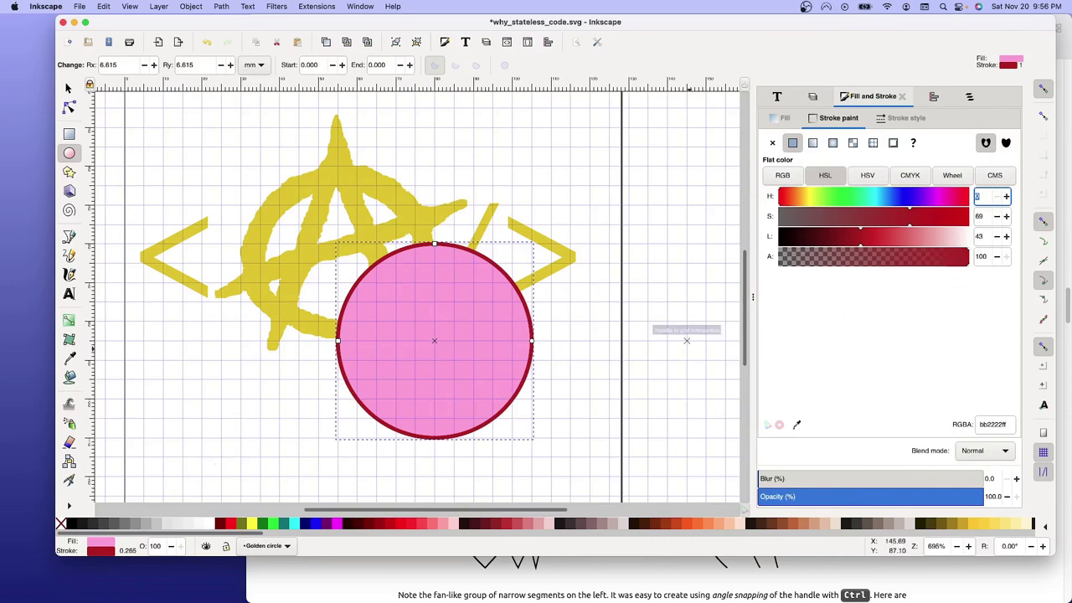
{"action": "left_click", "coordinate": [986, 196]}
{"action": "type", "text": "143"}
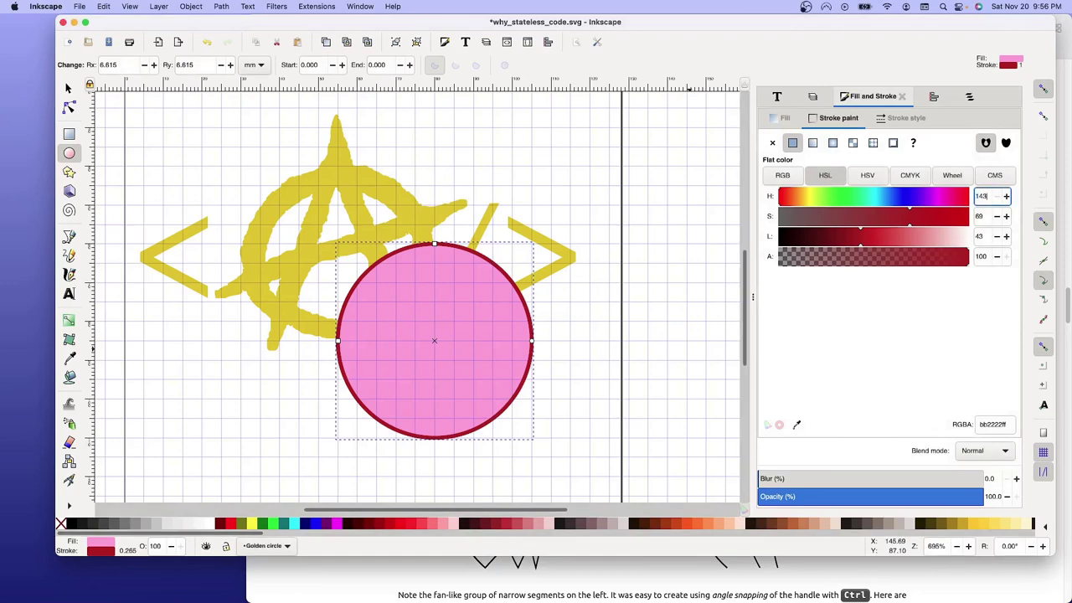
{"action": "key", "text": "Return"}
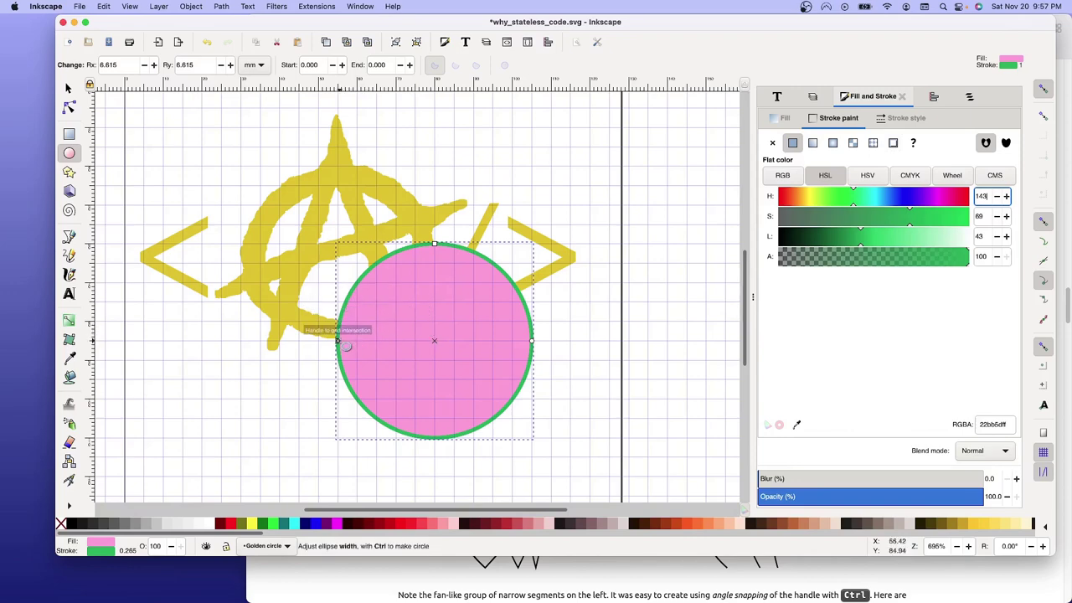
- Stretch the circle into a large ellipse and move it up over the logo
{"action": "mouse_move", "coordinate": [339, 342]}
{"action": "left_mouse_down"}
{"action": "mouse_move", "coordinate": [249, 318]}
{"action": "mouse_move", "coordinate": [257, 321]}
{"action": "left_mouse_up"}
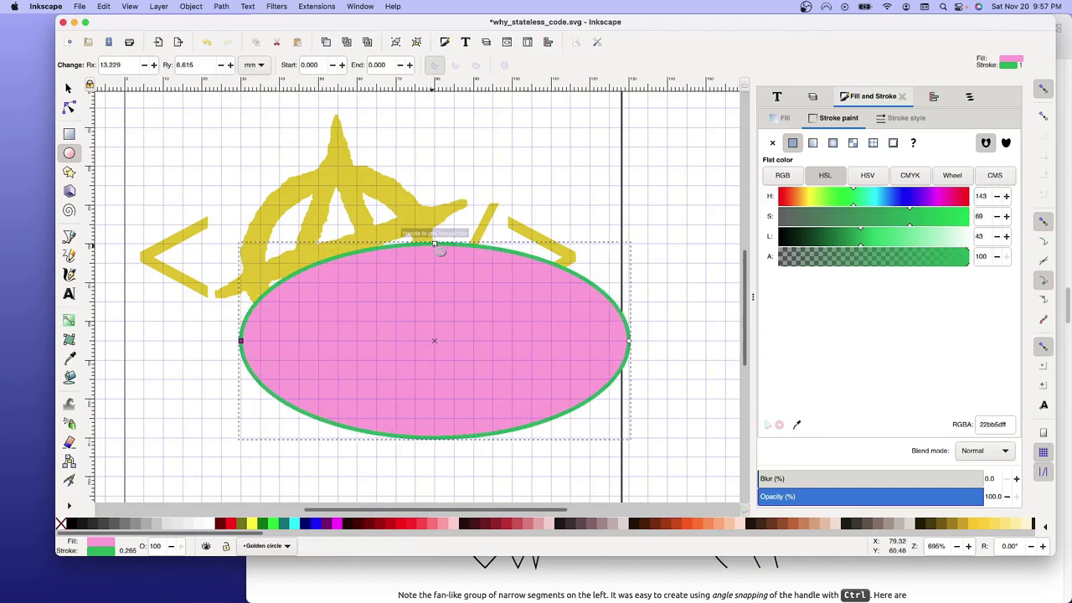
{"action": "left_click_drag", "start_coordinate": [440, 251], "coordinate": [391, 181]}
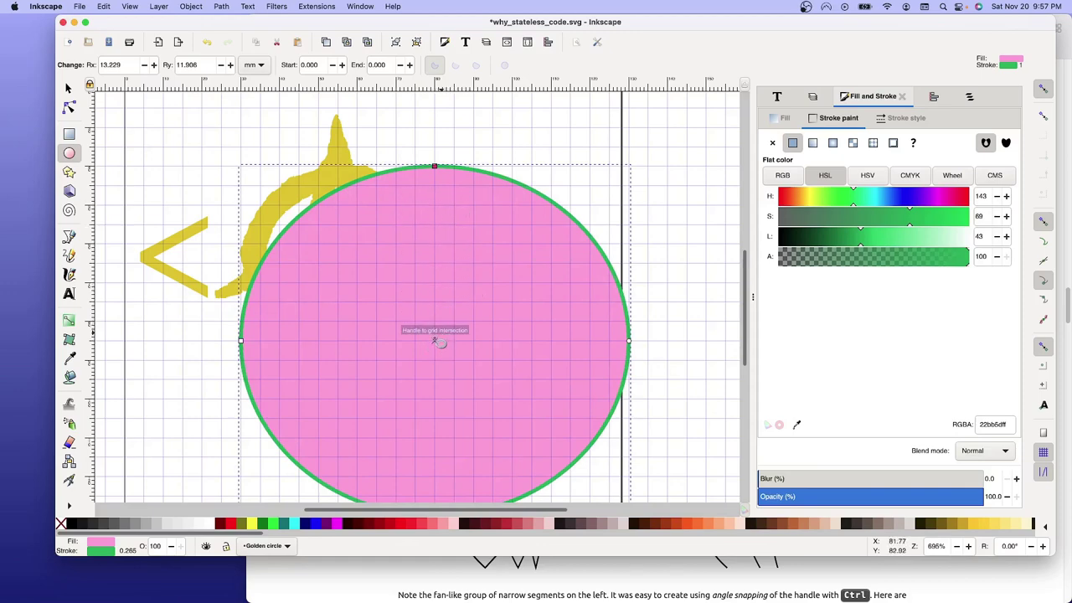
{"action": "mouse_move", "coordinate": [434, 339]}
{"action": "left_mouse_down"}
{"action": "mouse_move", "coordinate": [301, 203]}
{"action": "mouse_move", "coordinate": [261, 185]}
{"action": "mouse_move", "coordinate": [357, 146]}
{"action": "left_mouse_up"}
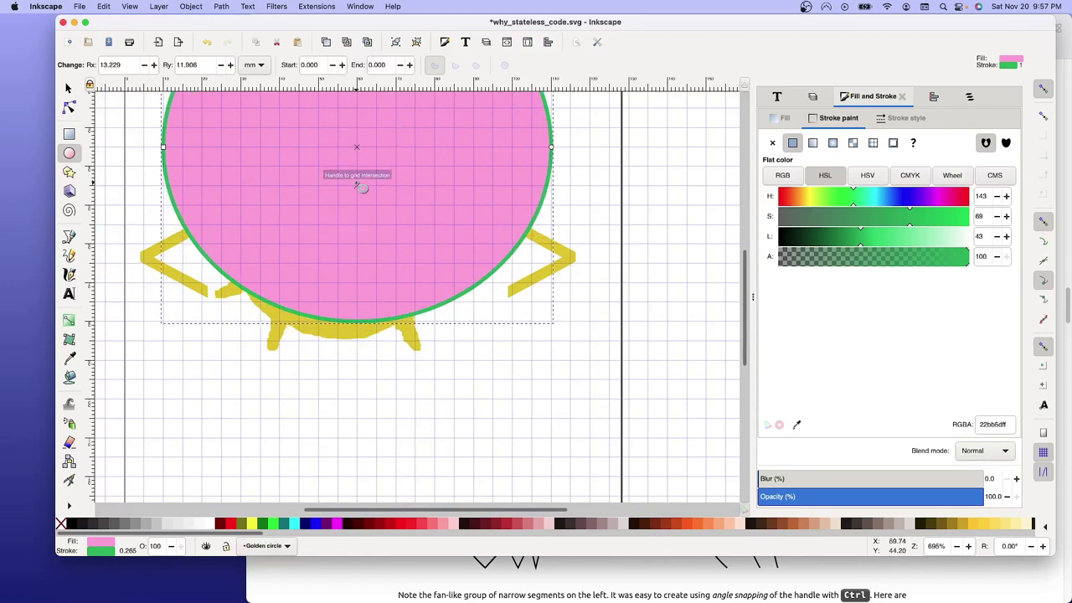
{"action": "scroll", "coordinate": [361, 187], "scroll_direction": "down", "scroll_amount": 1, "text": "ctrl"}
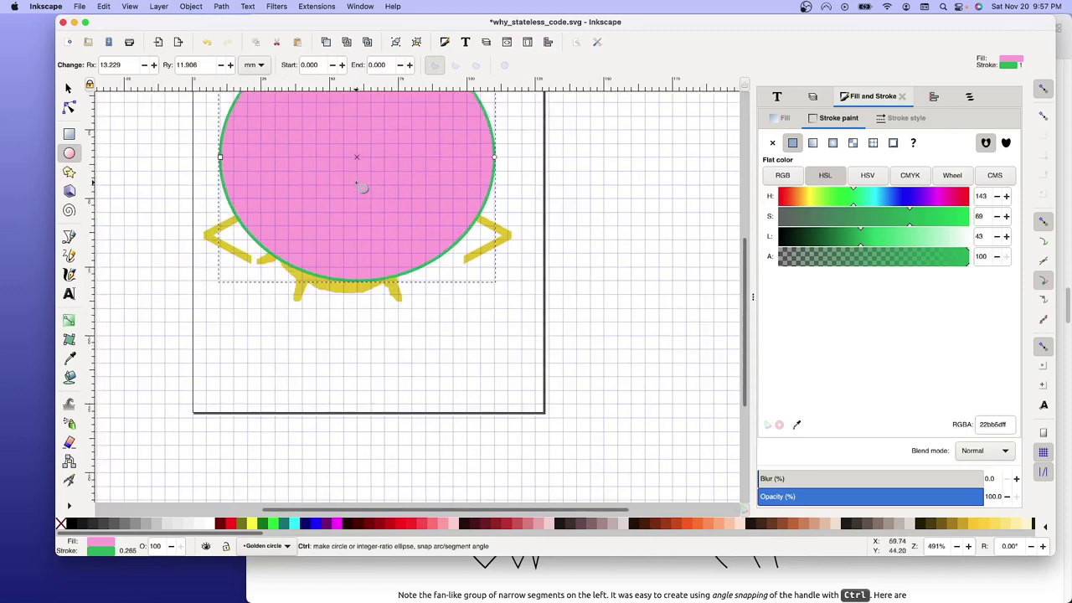
{"action": "scroll", "coordinate": [362, 187], "scroll_direction": "down", "scroll_amount": 1, "text": "ctrl"}
{"action": "scroll", "coordinate": [365, 208], "scroll_direction": "up", "scroll_amount": 2}
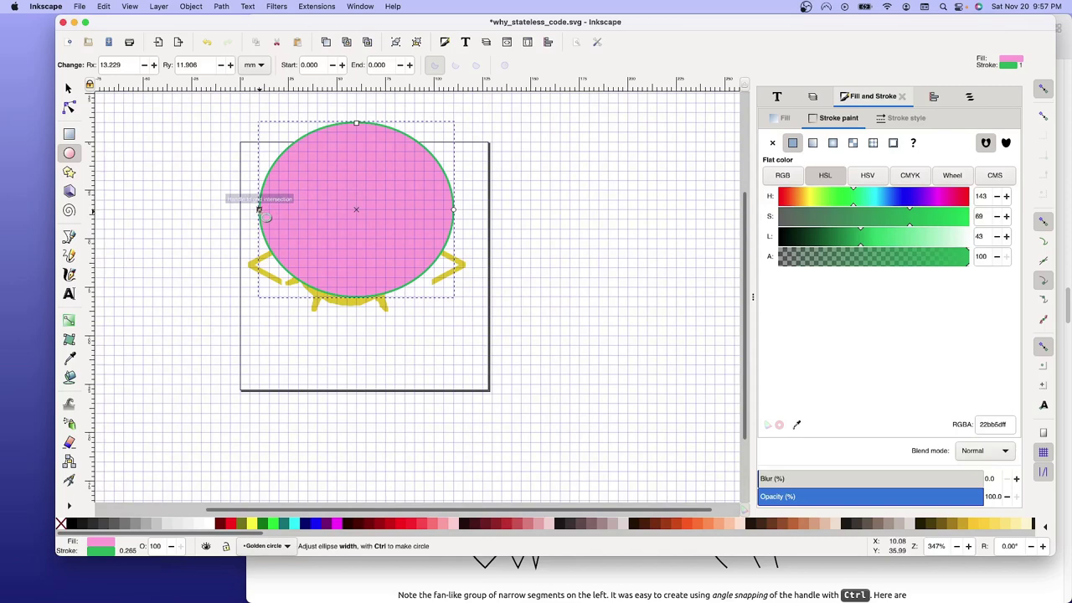
- Widen the ellipse leftward and stretch it taller to about 16.7 mm vertical radius
{"action": "left_click_drag", "start_coordinate": [259, 210], "coordinate": [231, 210]}
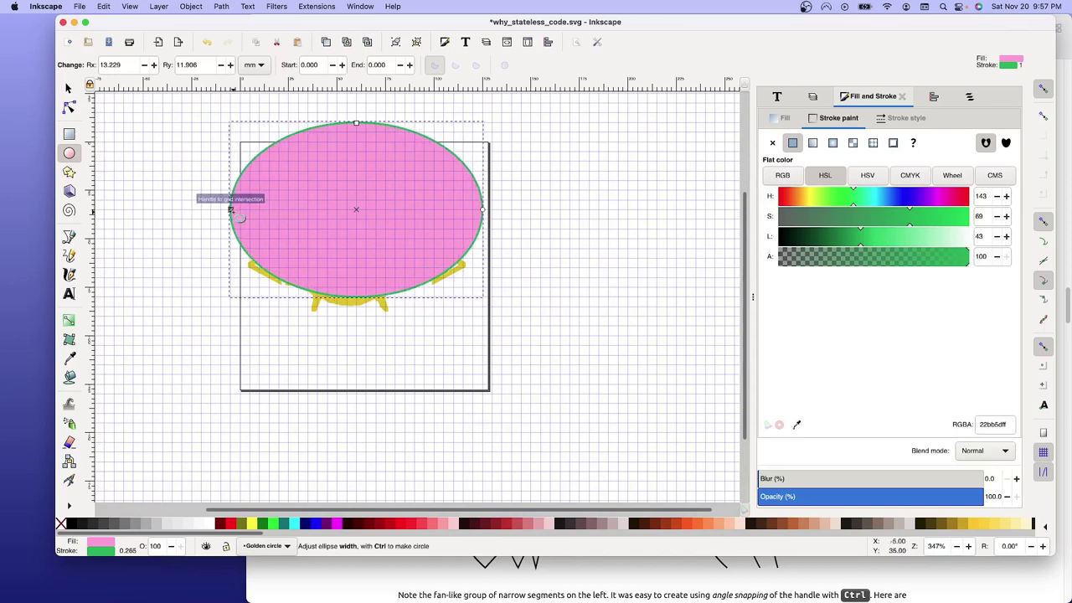
{"action": "left_click_drag", "start_coordinate": [231, 210], "coordinate": [221, 210]}
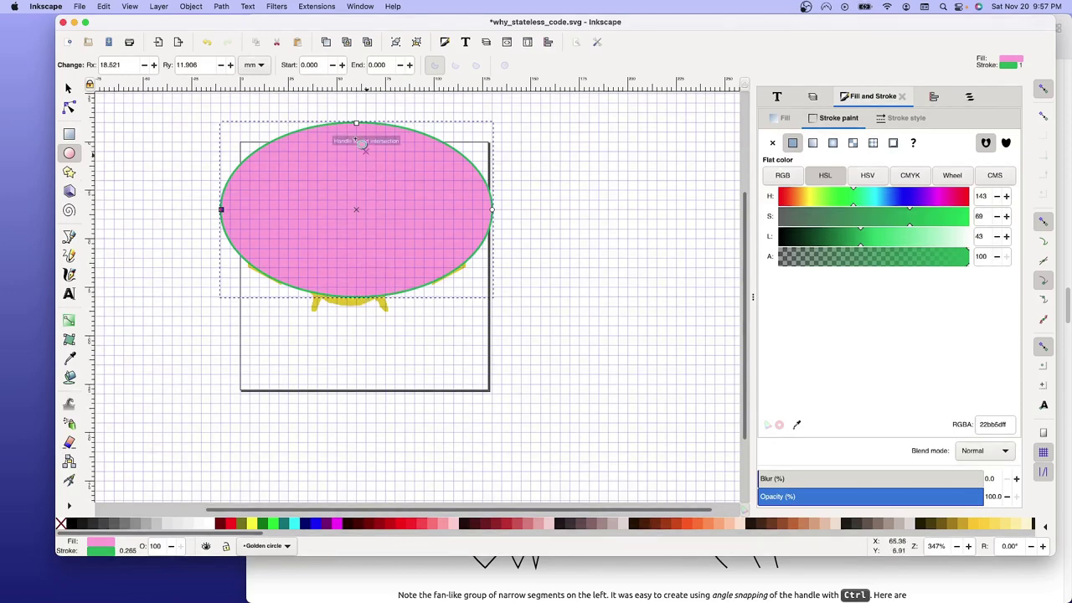
{"action": "left_click_drag", "start_coordinate": [356, 123], "coordinate": [356, 93]}
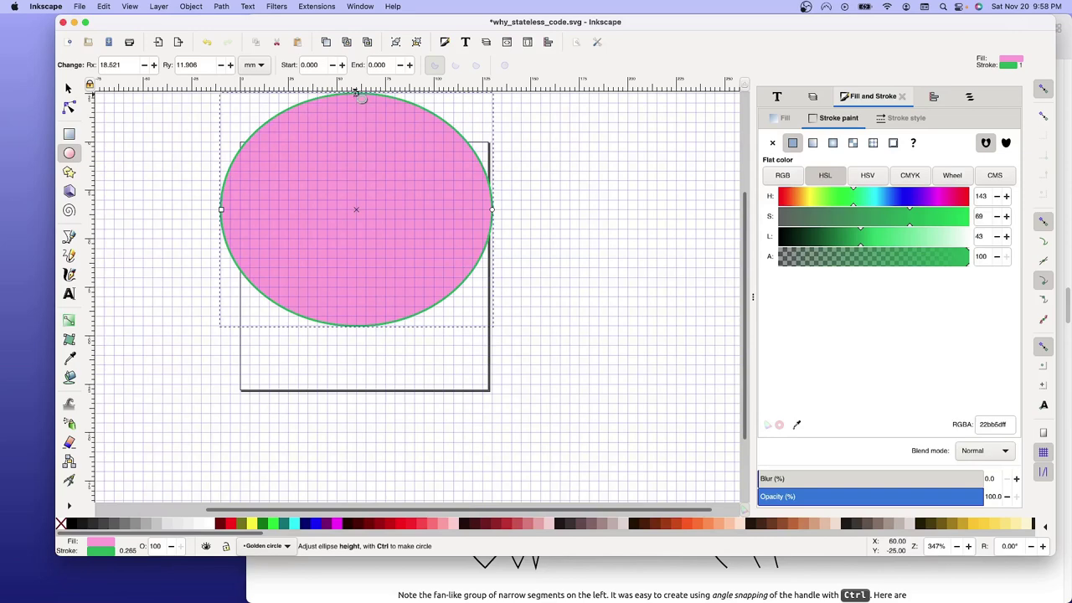
{"action": "left_click_drag", "start_coordinate": [356, 91], "coordinate": [355, 87]}
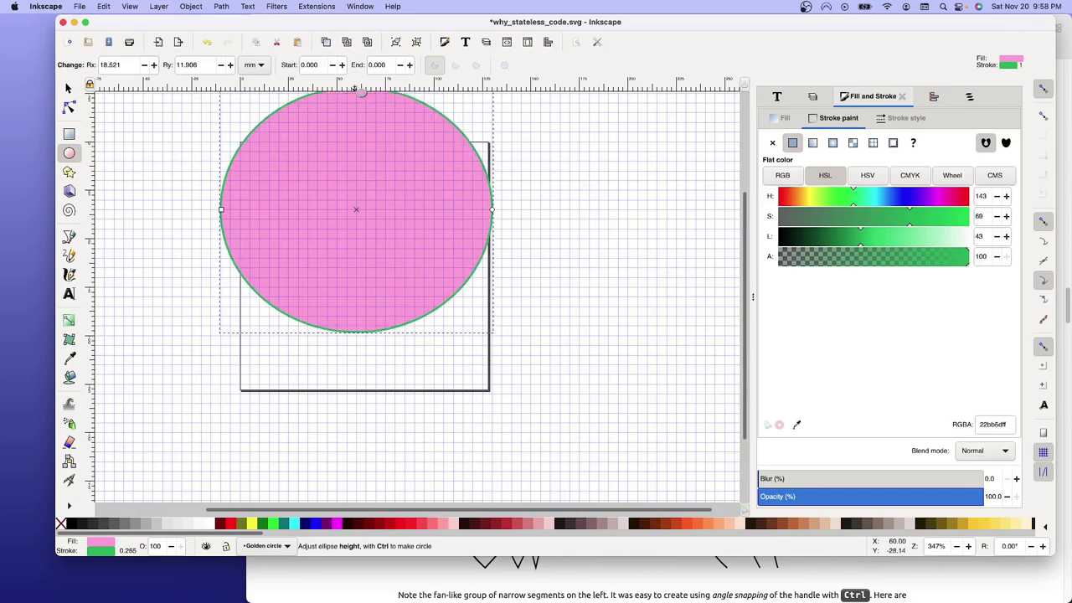
{"action": "left_click_drag", "start_coordinate": [360, 92], "coordinate": [359, 91]}
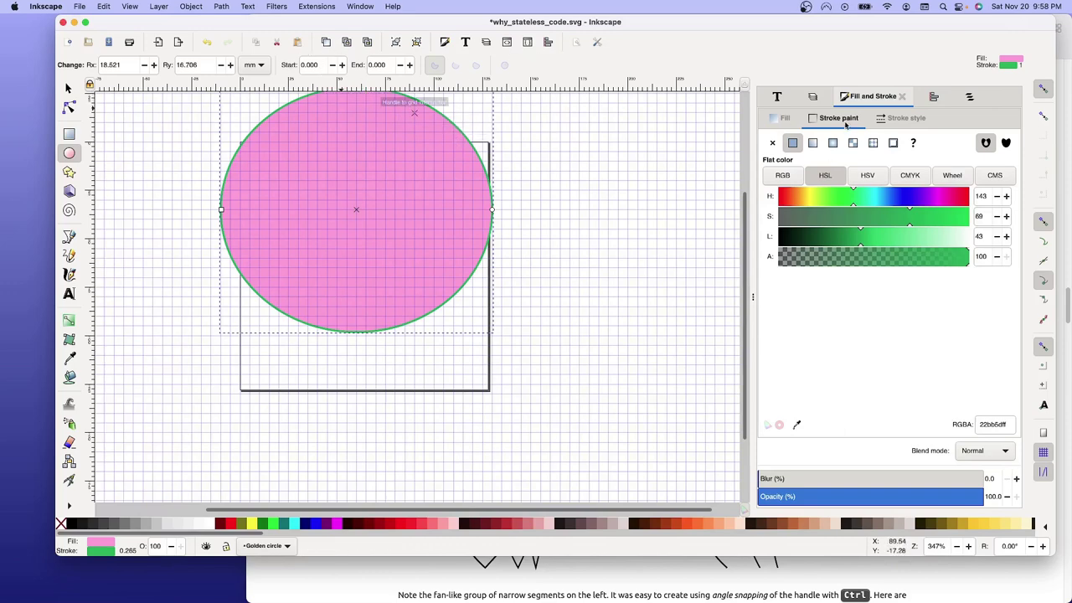
- Centre the ellipse horizontally relative to the page with Align and Distribute
{"action": "left_click", "coordinate": [933, 96]}
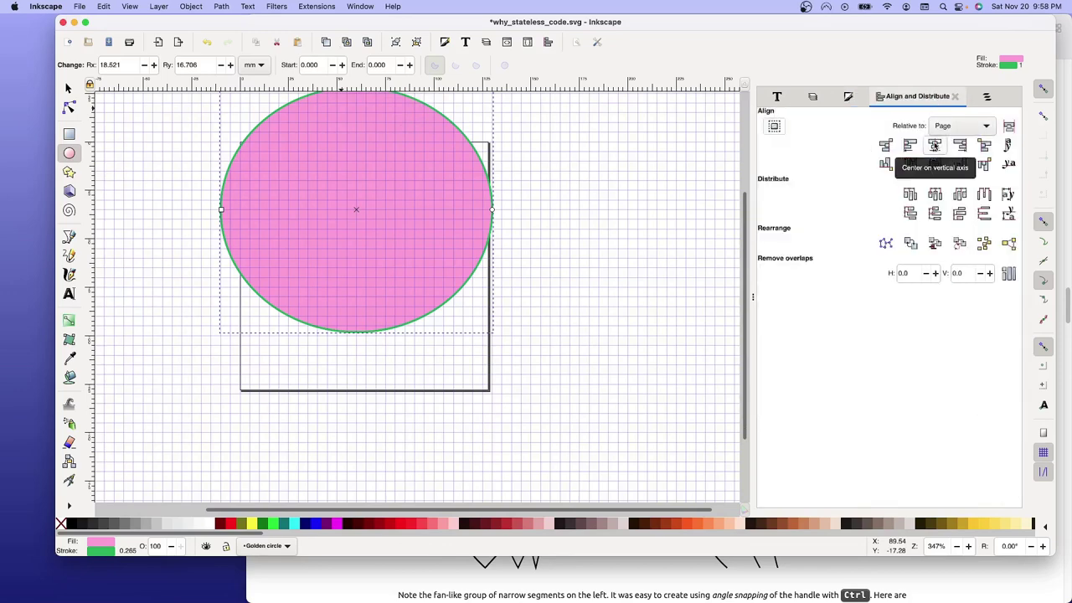
{"action": "left_click", "coordinate": [934, 145]}
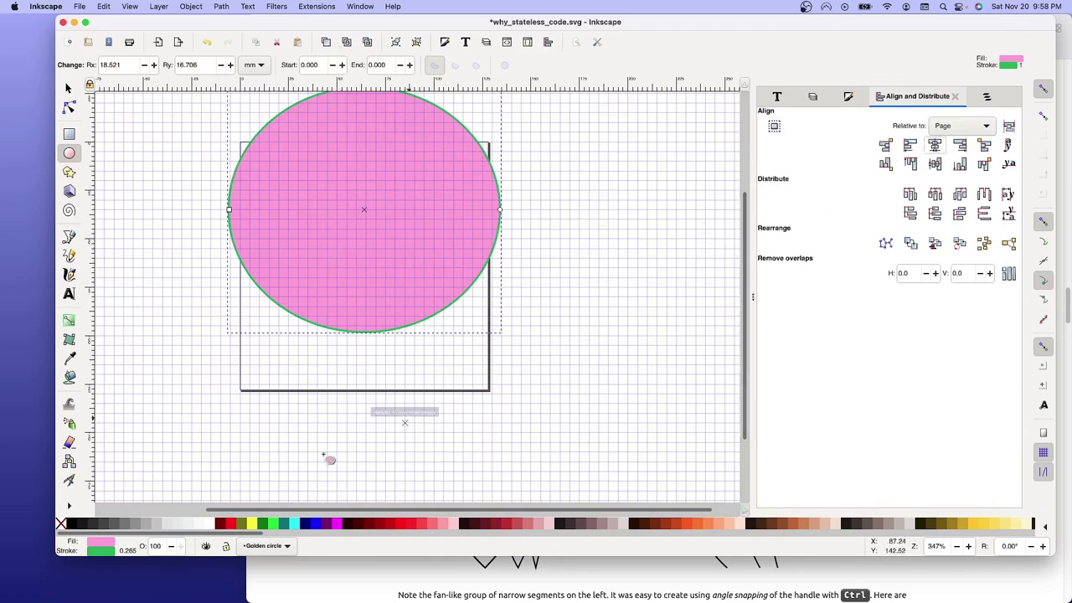
{"action": "left_click", "coordinate": [105, 544]}
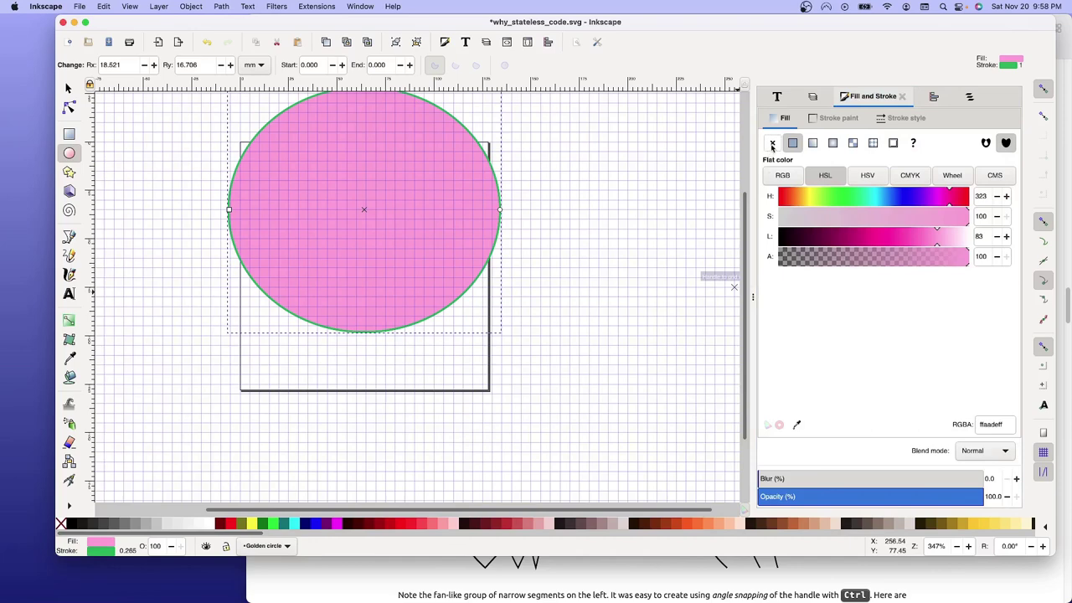
- Set the ellipse's fill to No paint, leaving a green ring around the logo
{"action": "left_click", "coordinate": [772, 143]}
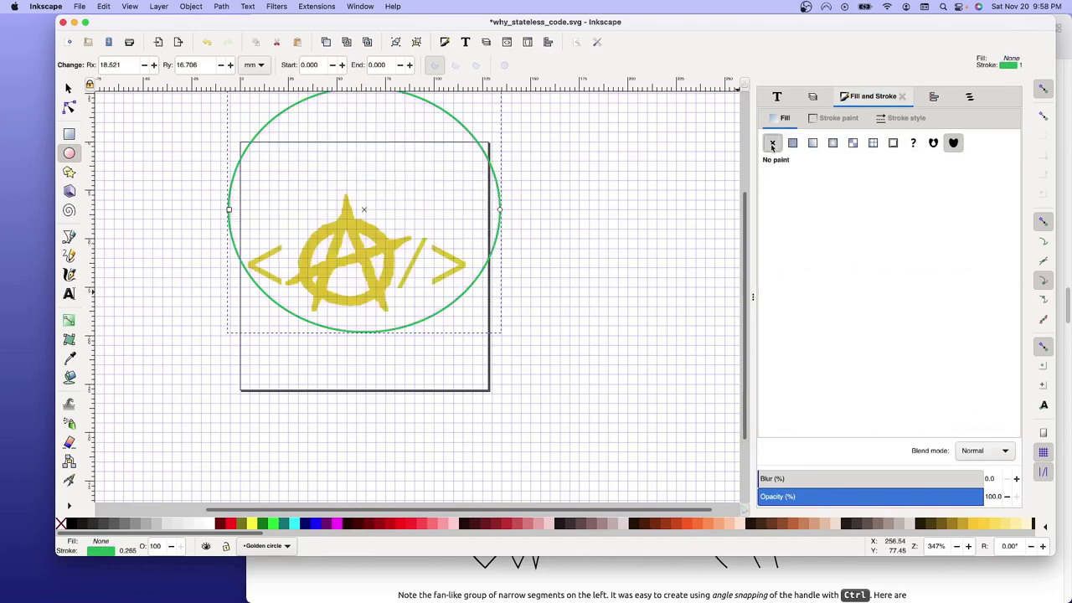
{"action": "mouse_move", "coordinate": [771, 145]}
{"action": "left_mouse_down"}
{"action": "mouse_move", "coordinate": [391, 278]}
{"action": "mouse_move", "coordinate": [379, 336]}
{"action": "left_mouse_up"}
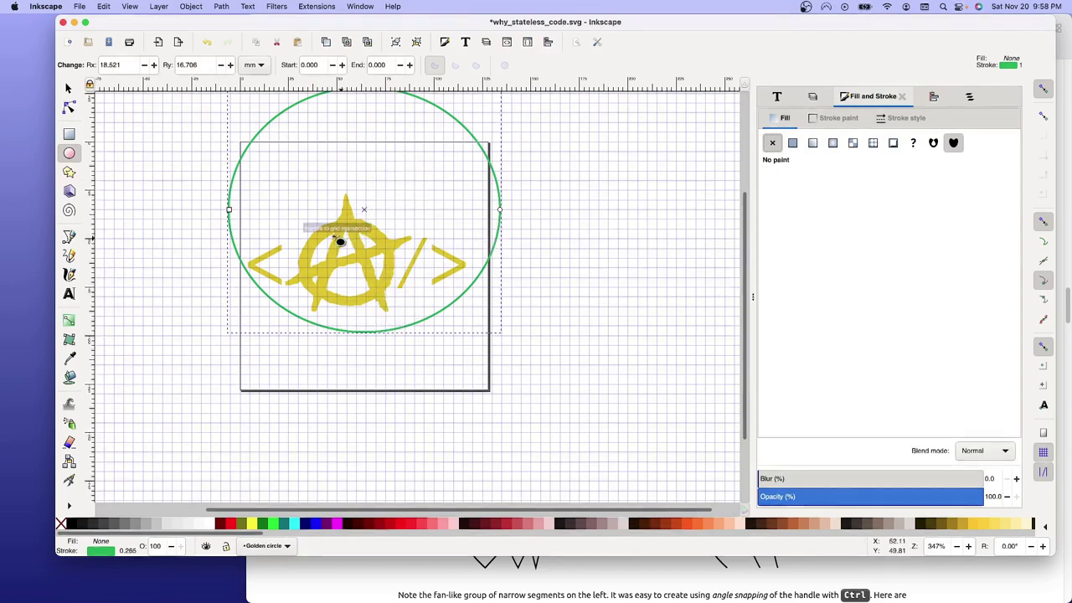
{"action": "mouse_move", "coordinate": [339, 240]}
{"action": "left_mouse_down"}
{"action": "mouse_move", "coordinate": [389, 141]}
{"action": "mouse_move", "coordinate": [386, 184]}
{"action": "mouse_move", "coordinate": [385, 161]}
{"action": "mouse_move", "coordinate": [268, 180]}
{"action": "left_mouse_up"}
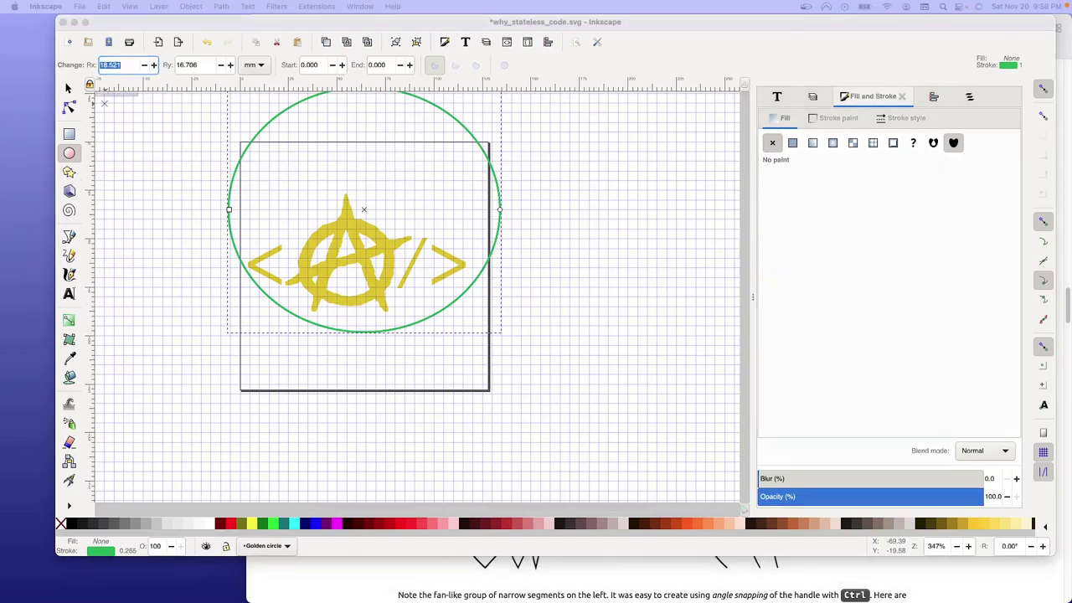
- Set both ellipse radii, Rx and Ry, to 19 mm
{"action": "left_click", "coordinate": [125, 64]}
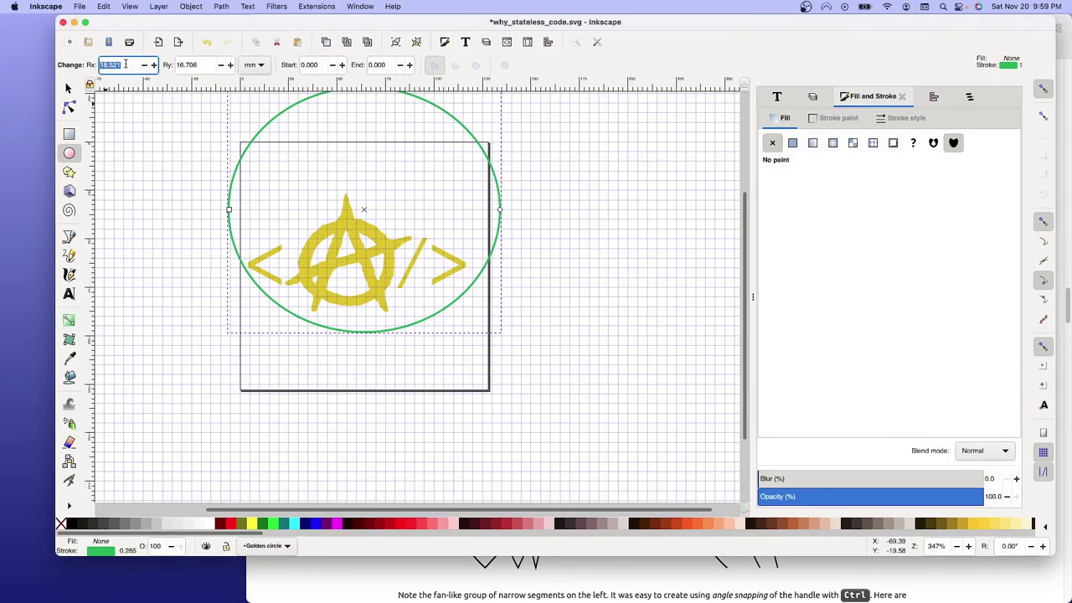
{"action": "type", "text": "1"}
{"action": "key", "text": "Tab"}
{"action": "type", "text": "1"}
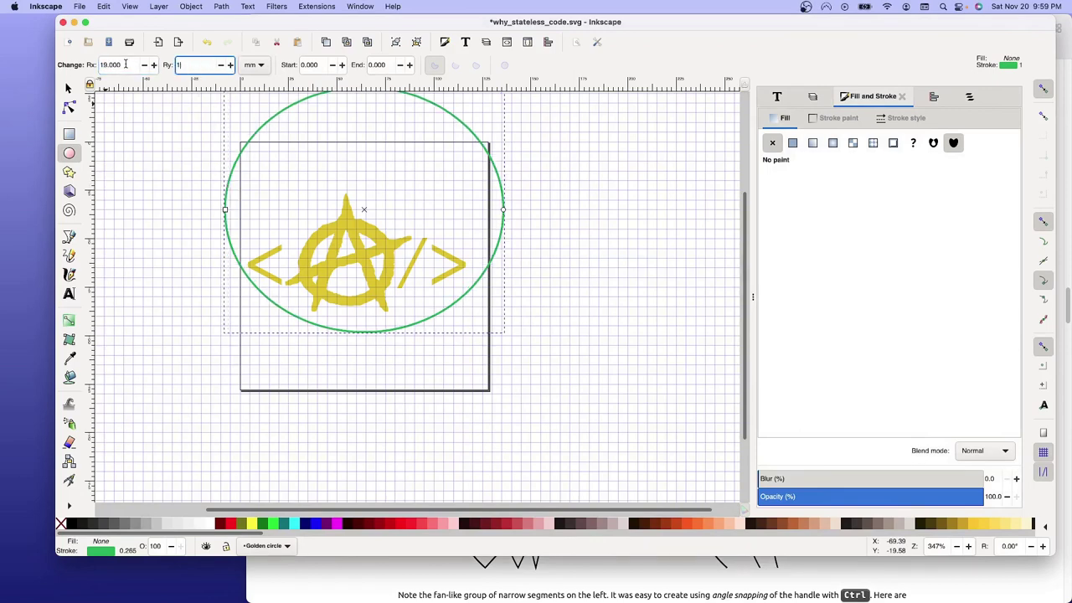
{"action": "key", "text": "Tab"}
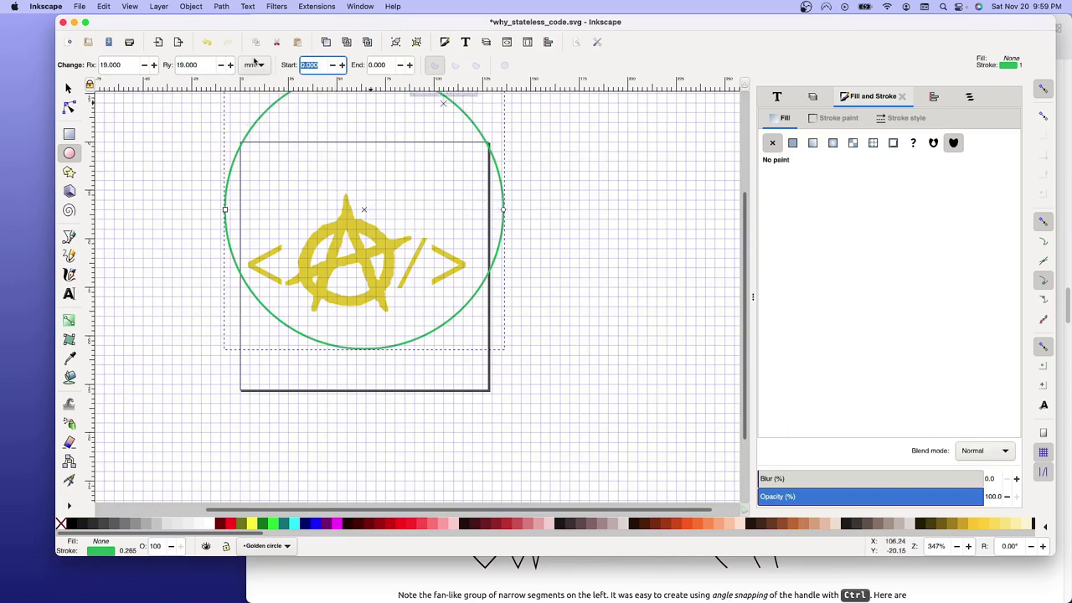
{"action": "left_click", "coordinate": [934, 98]}
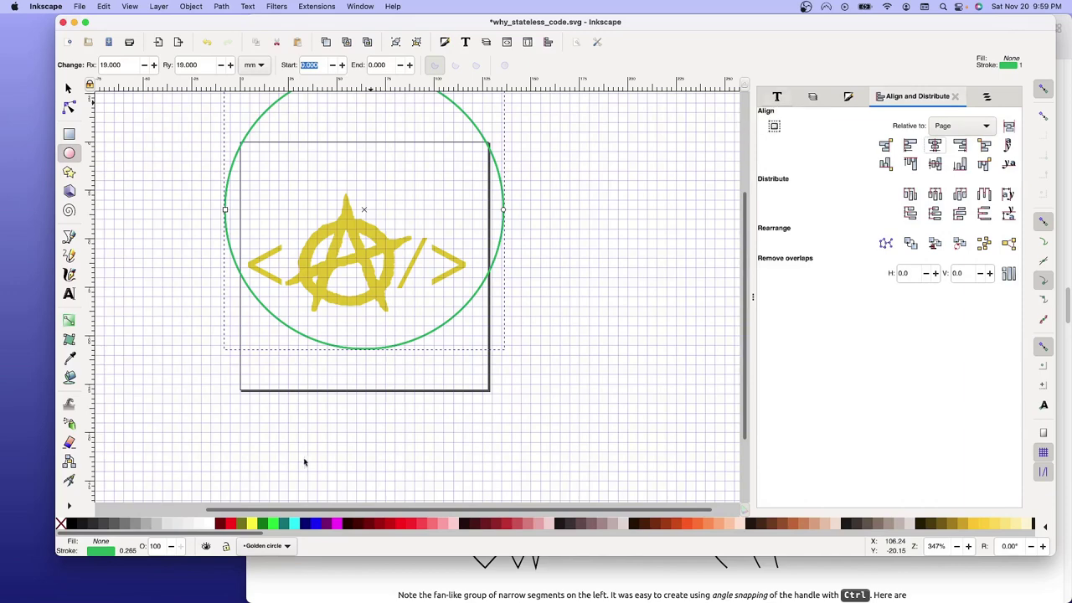
{"action": "left_click", "coordinate": [99, 552]}
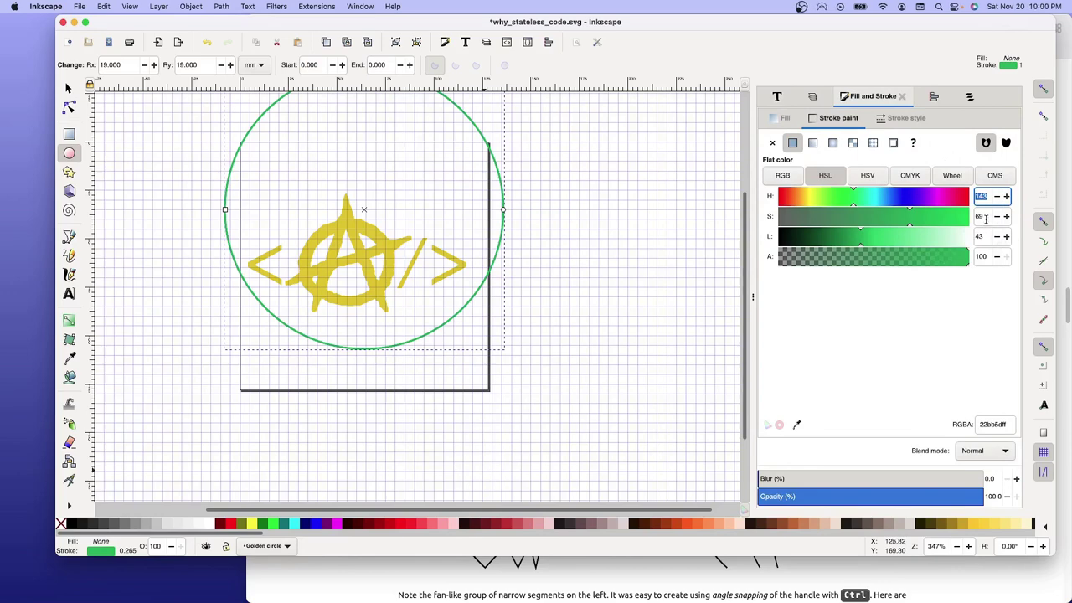
- Lower the green outline colour's HSL saturation to 45
{"action": "left_click", "coordinate": [985, 218]}
{"action": "left_click_drag", "start_coordinate": [983, 217], "coordinate": [978, 216]}
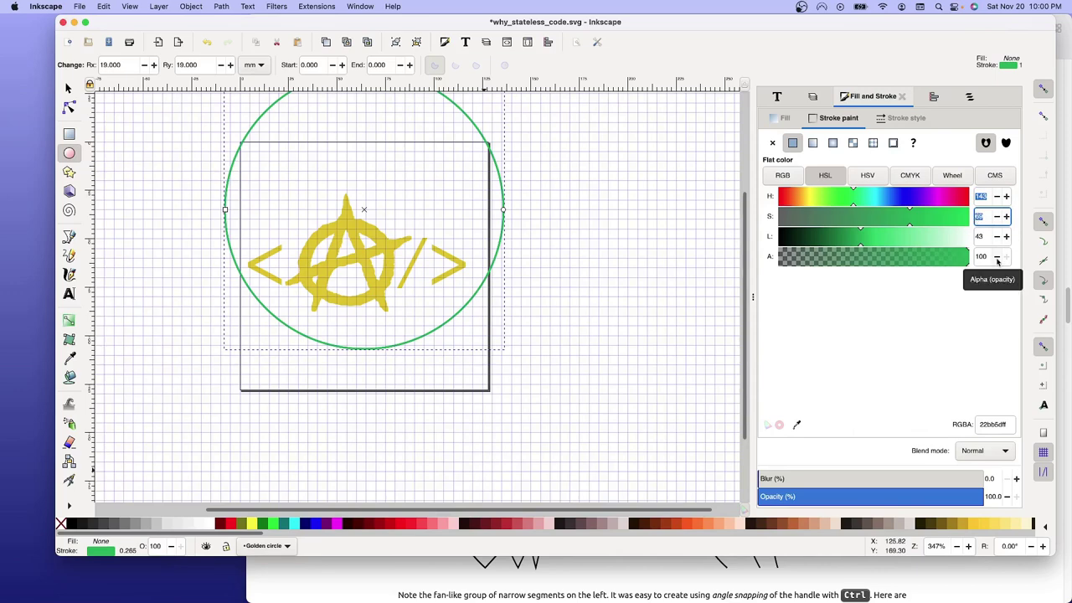
{"action": "type", "text": "45"}
{"action": "key", "text": "Return"}
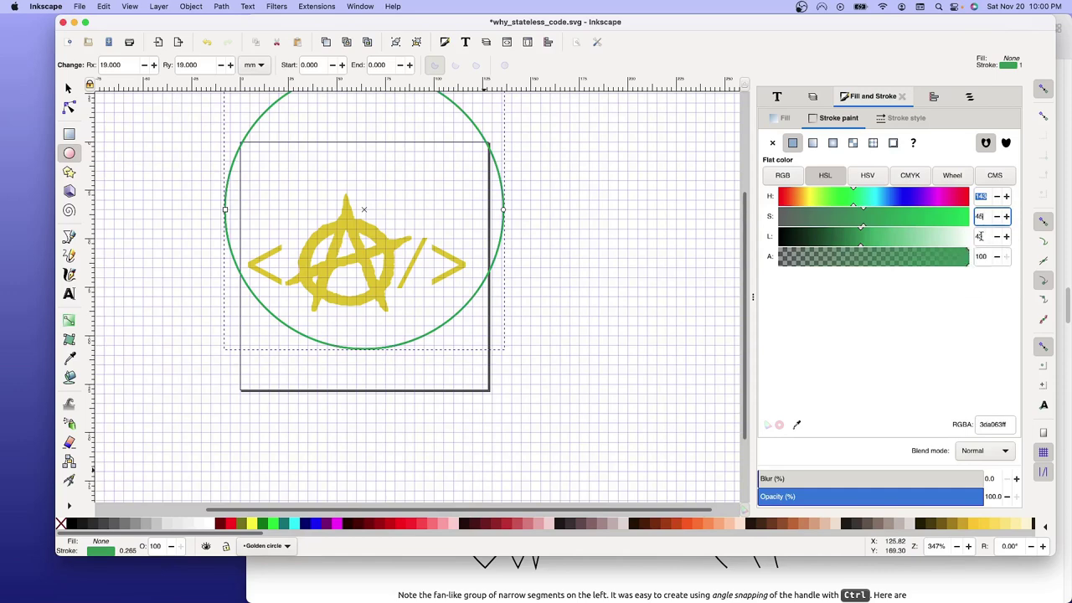
- Set the outline's lightness to 53, giving green 51bd7b, and bring up Stroke style
{"action": "double_click", "coordinate": [976, 237]}
{"action": "type", "text": "63"}
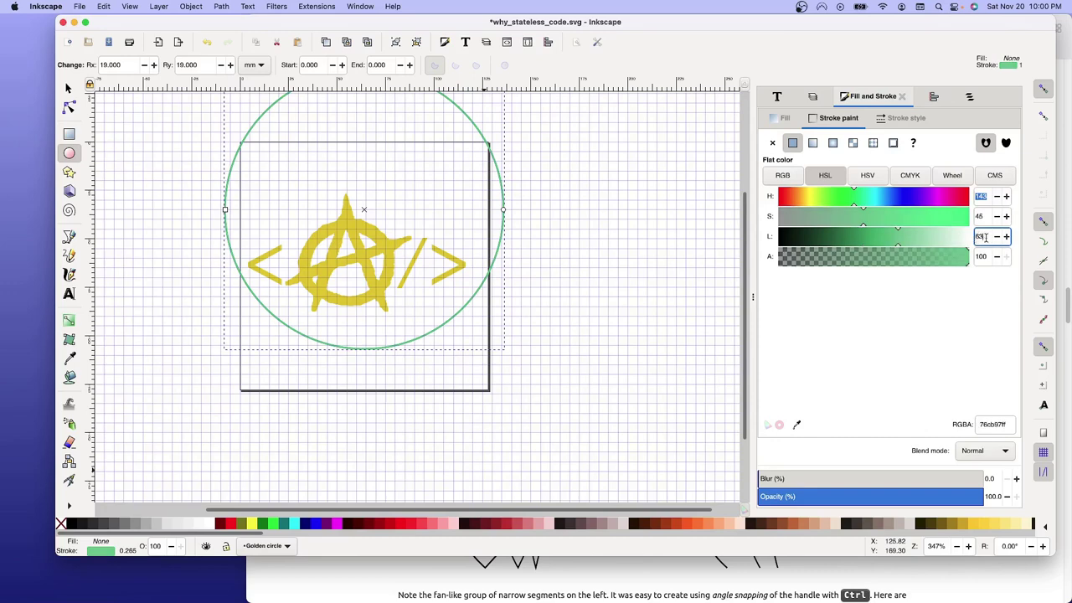
{"action": "double_click", "coordinate": [978, 236]}
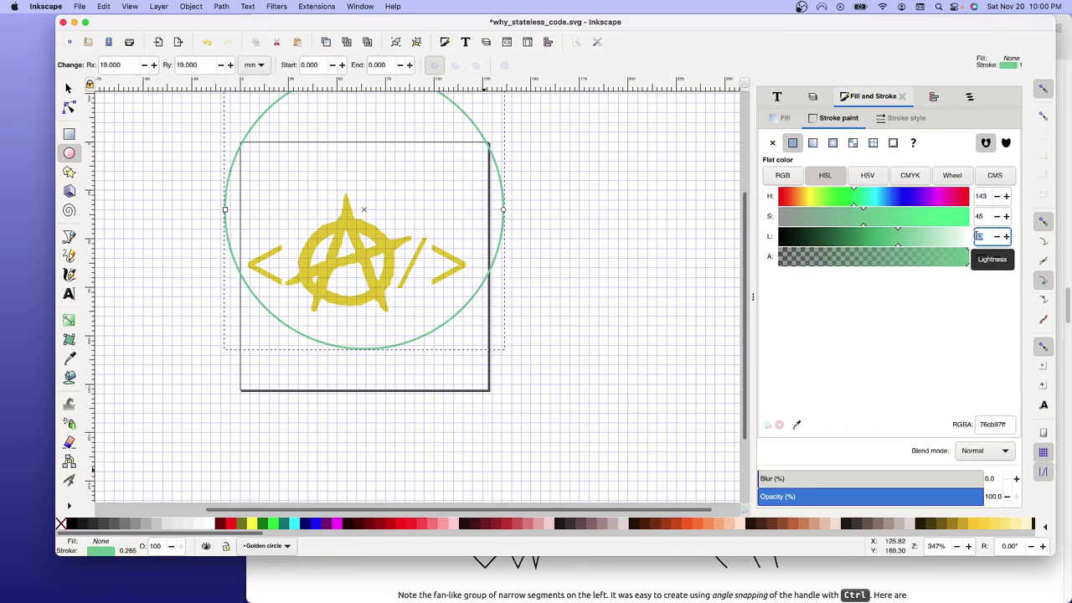
{"action": "type", "text": "53"}
{"action": "key", "text": "Return"}
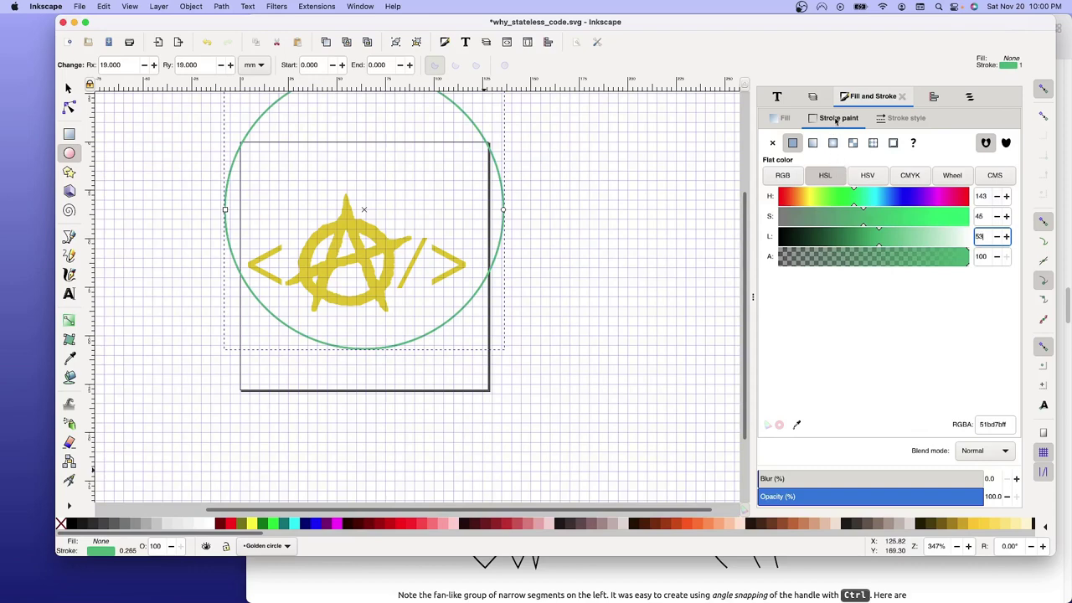
{"action": "left_click", "coordinate": [835, 120]}
{"action": "left_click", "coordinate": [909, 120]}
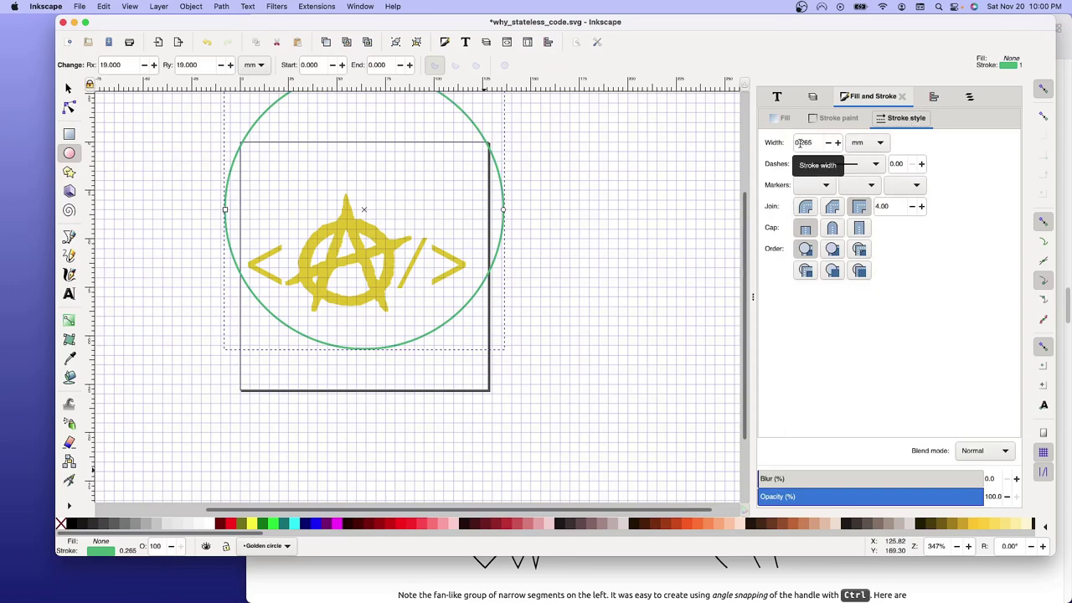
- Thicken the green ring's stroke width from 0.265 to 0.465 mm, then return to the Selector
{"action": "left_click", "coordinate": [802, 144]}
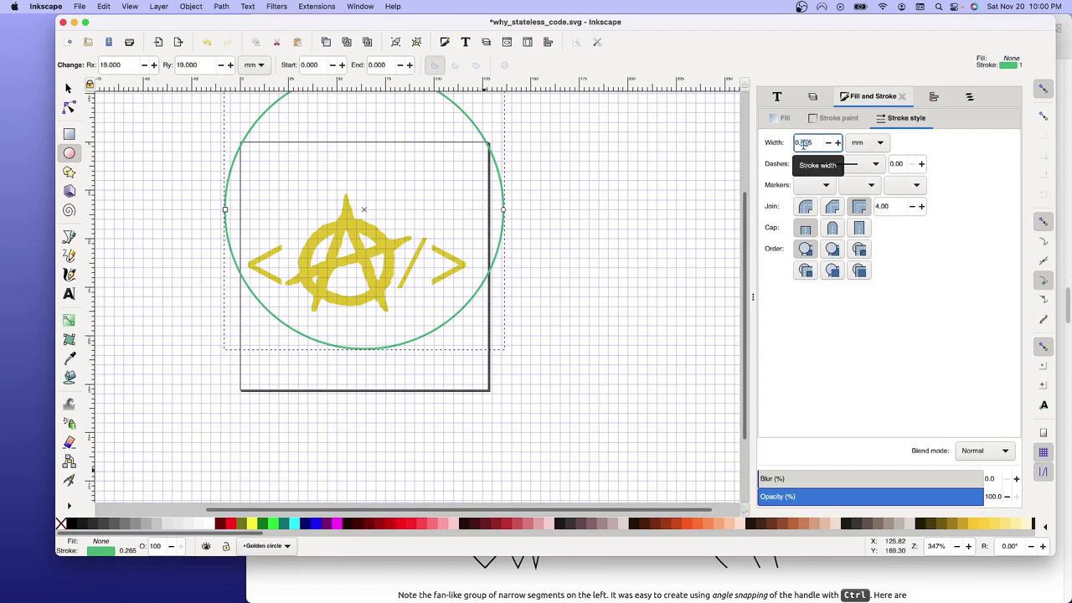
{"action": "left_click", "coordinate": [802, 144]}
{"action": "key", "text": "BackSpace"}
{"action": "type", "text": "4"}
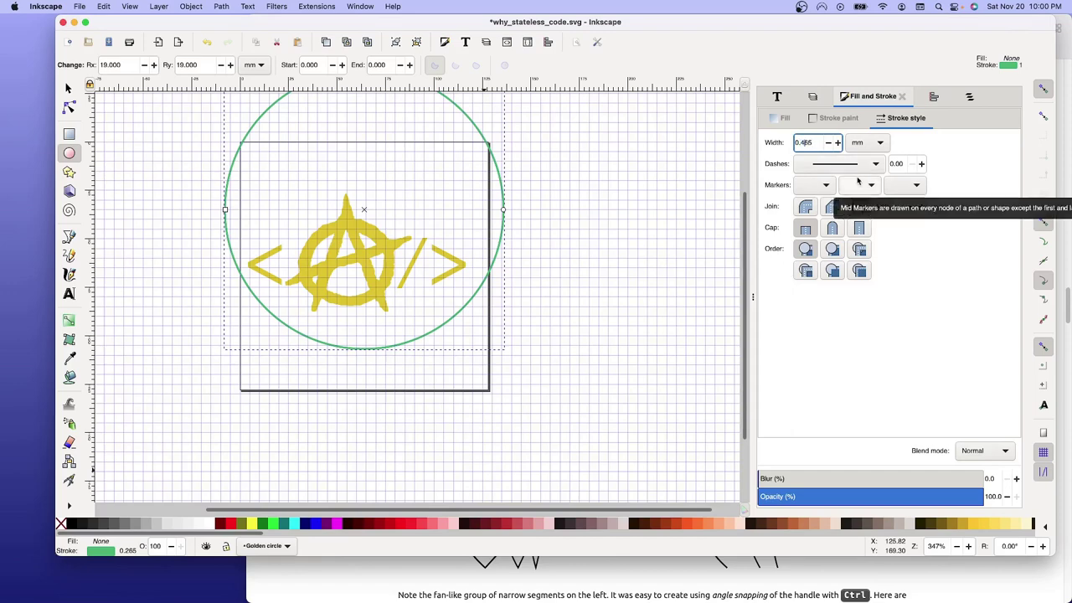
{"action": "key", "text": "Return"}
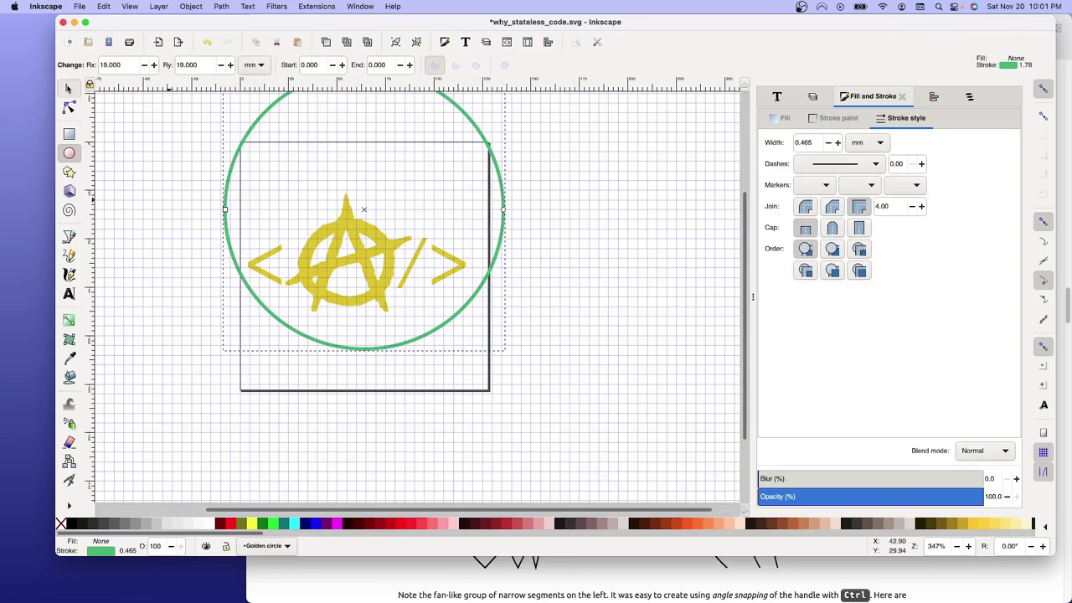
{"action": "key", "text": "s"}
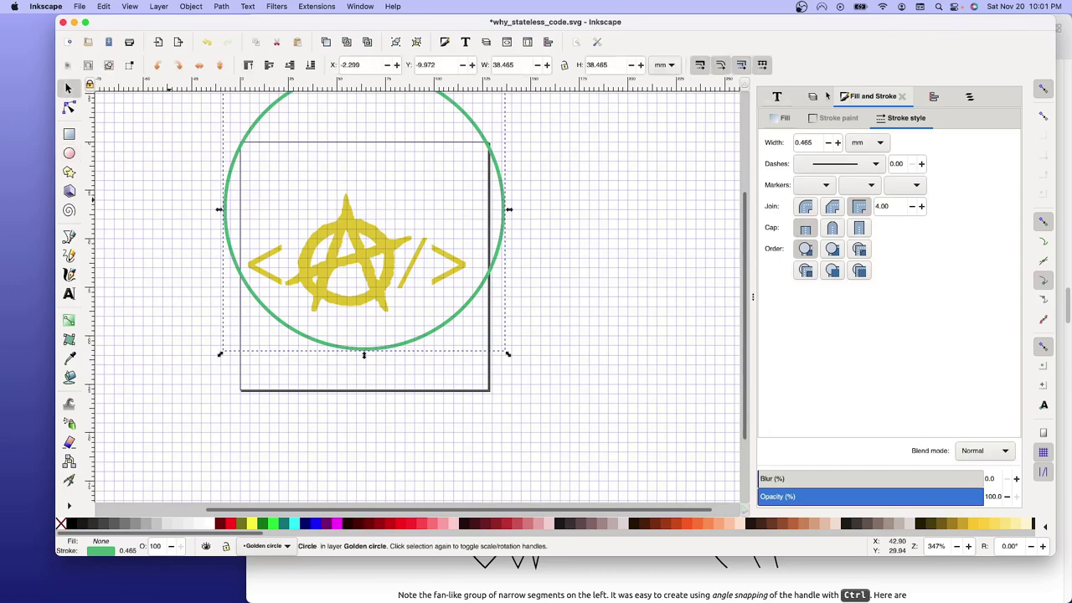
- Hide the Golden circle layer and drag the yellow logo higher up the page
{"action": "left_click", "coordinate": [816, 97]}
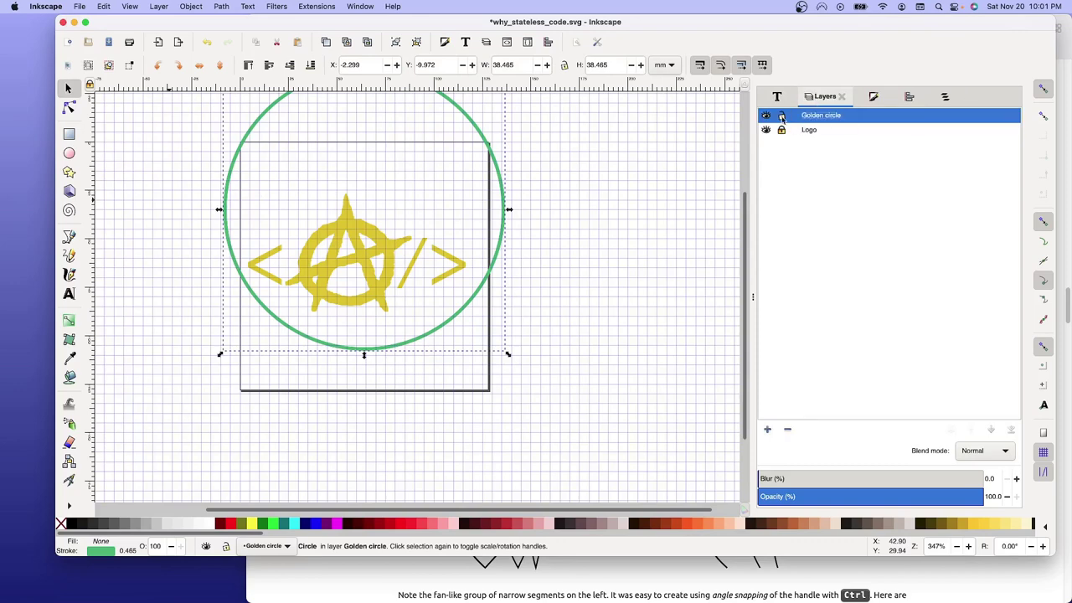
{"action": "left_click", "coordinate": [766, 116]}
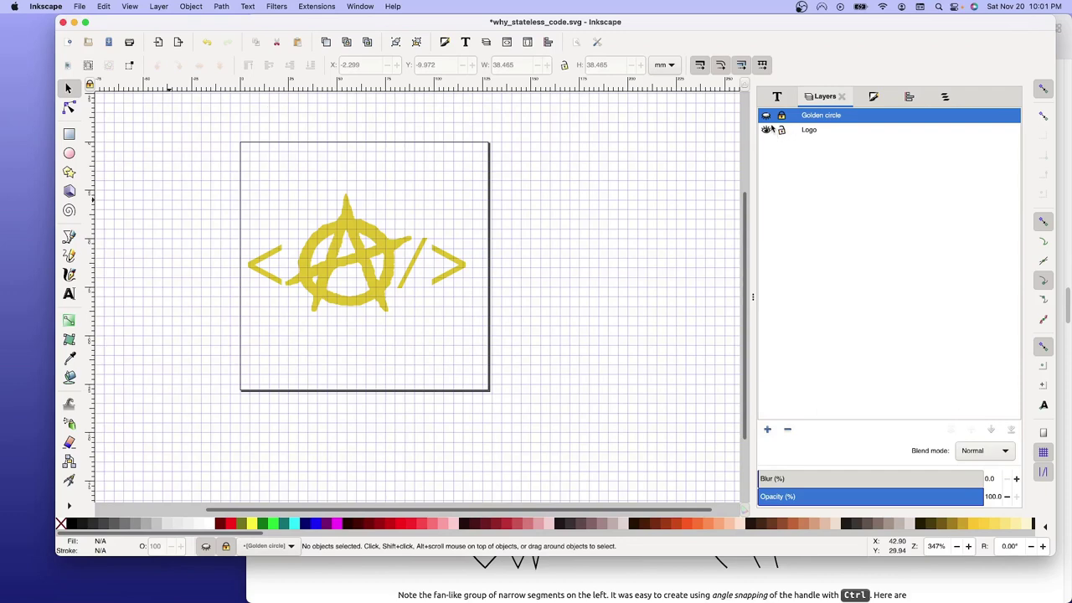
{"action": "left_click", "coordinate": [362, 269]}
{"action": "left_click_drag", "start_coordinate": [362, 269], "coordinate": [365, 211]}
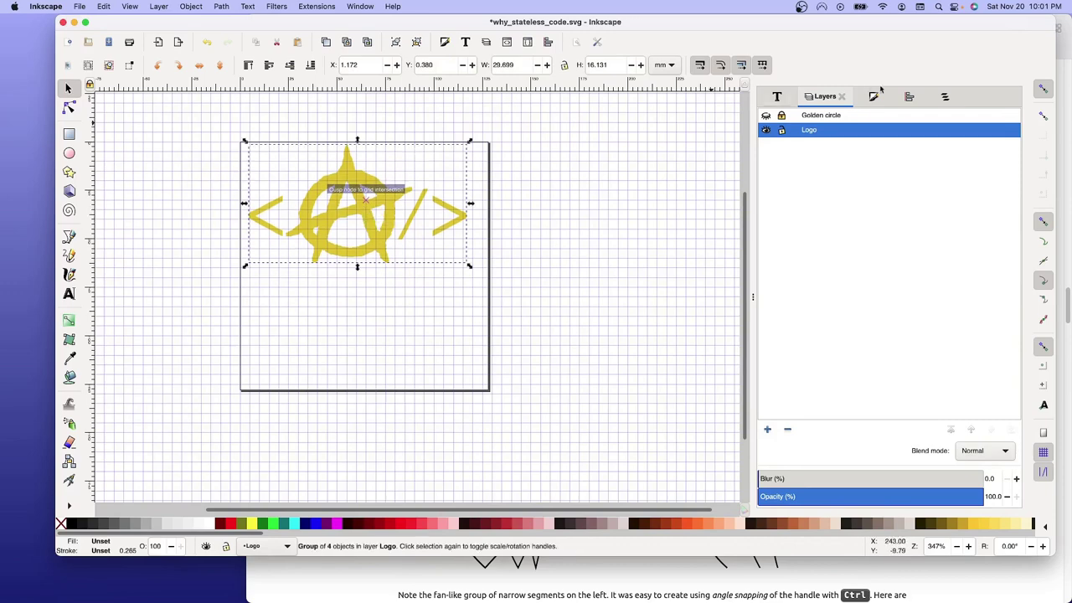
- Centre the logo horizontally on the page, then make Golden circle current and visible again
{"action": "left_click", "coordinate": [909, 96]}
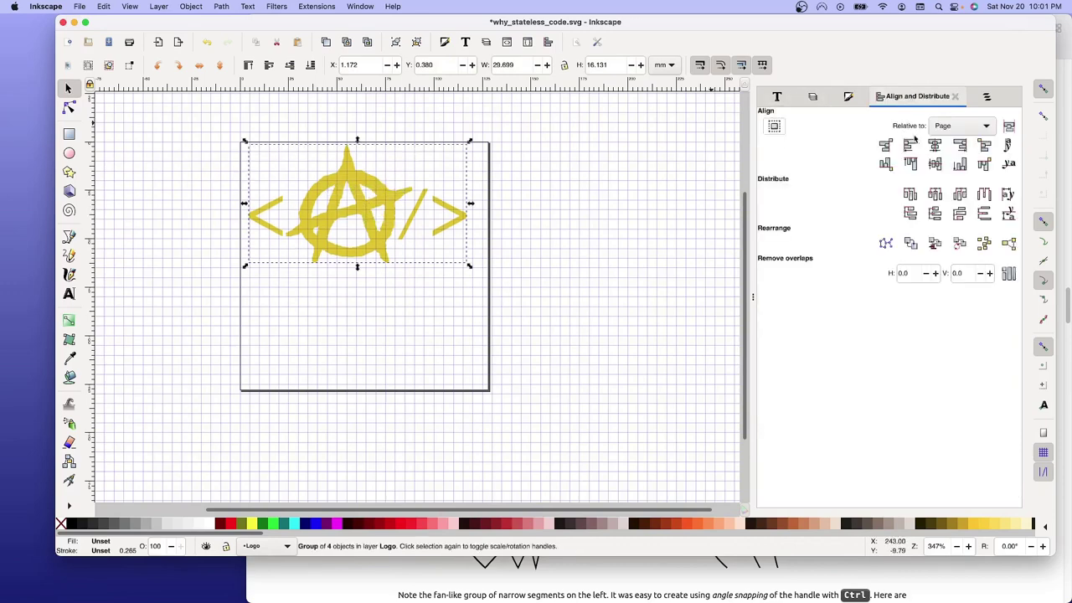
{"action": "left_click", "coordinate": [933, 146]}
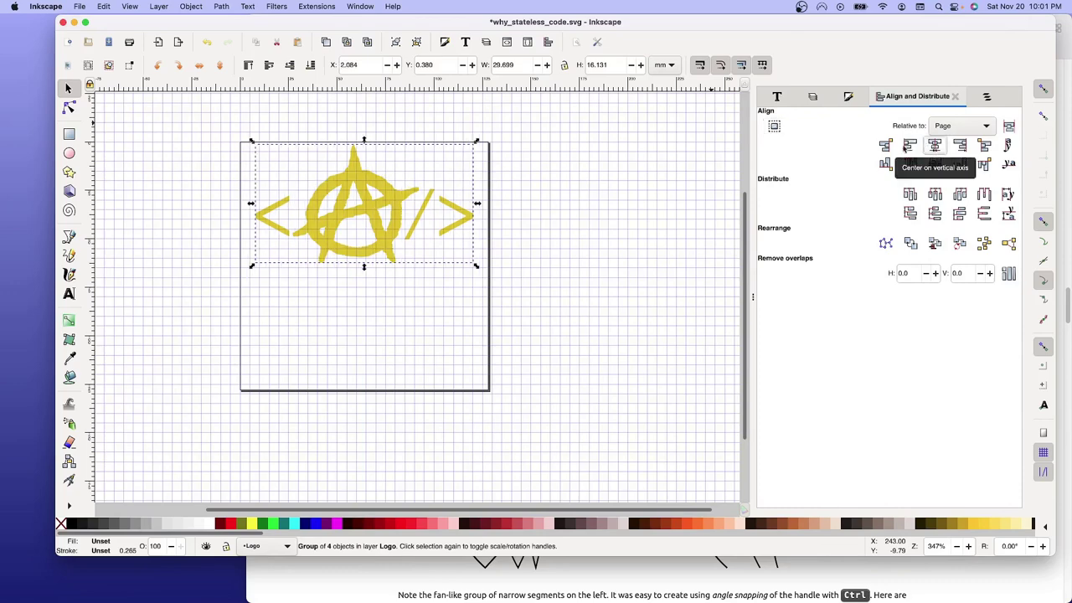
{"action": "left_click", "coordinate": [456, 309]}
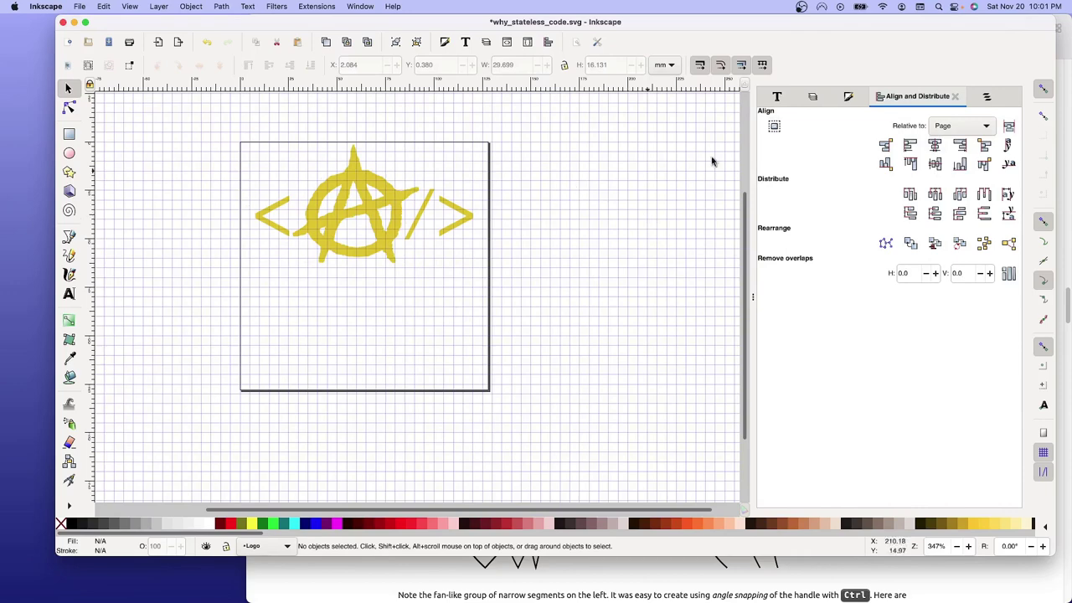
{"action": "left_click", "coordinate": [812, 99]}
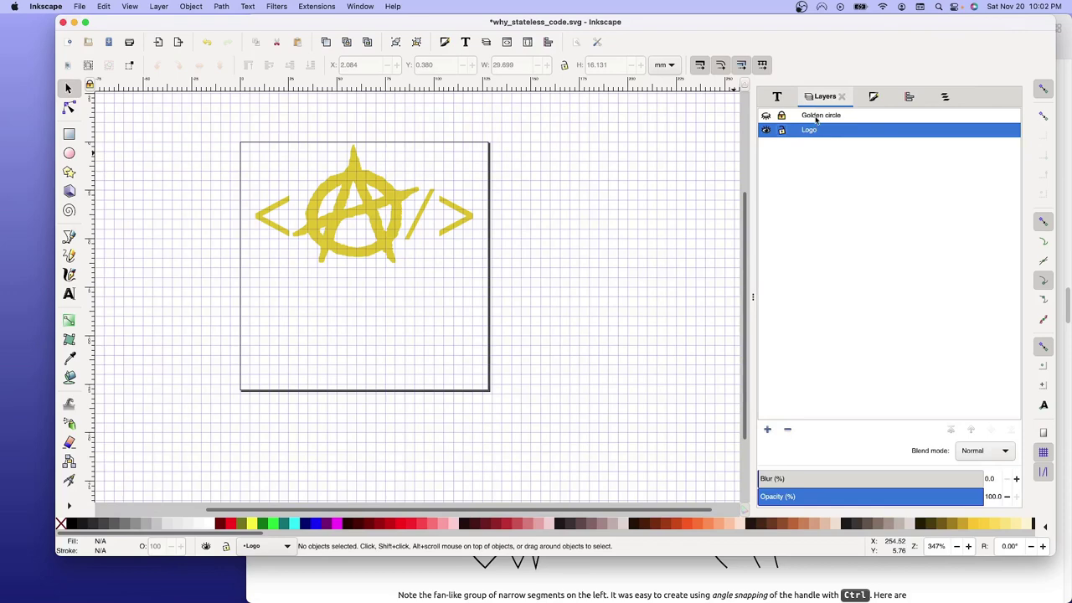
{"action": "left_click", "coordinate": [816, 118]}
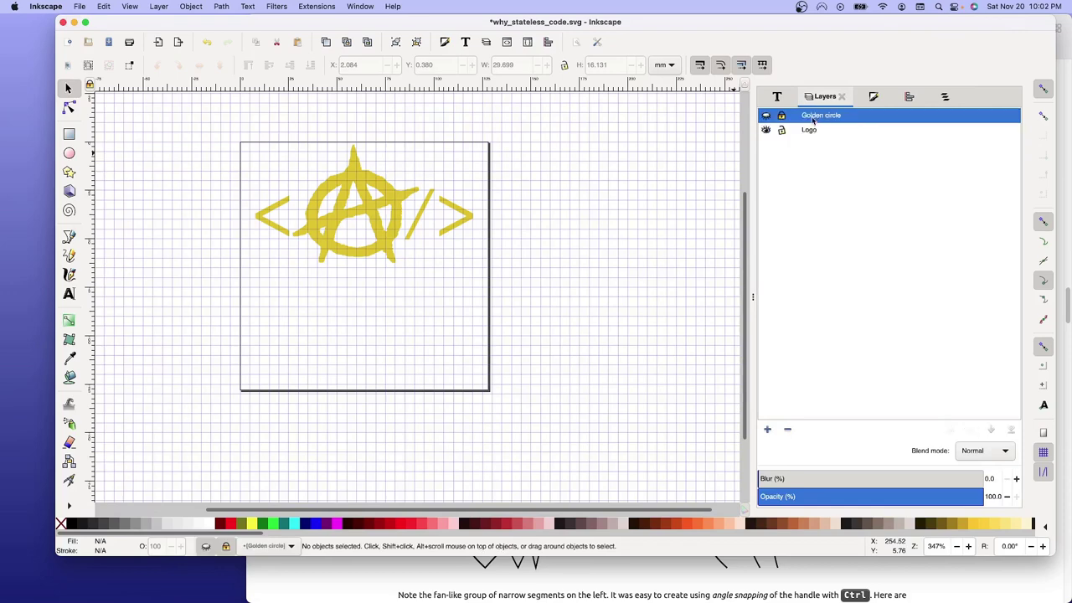
{"action": "left_click", "coordinate": [765, 115]}
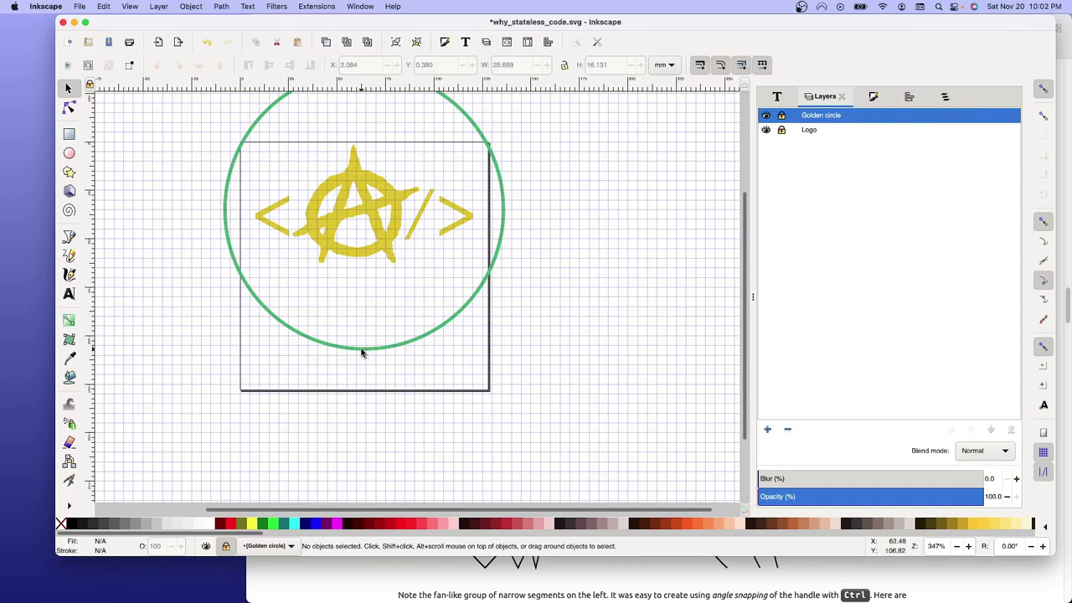
- Unlock the Golden circle layer and select the green ring
{"action": "left_click", "coordinate": [69, 153]}
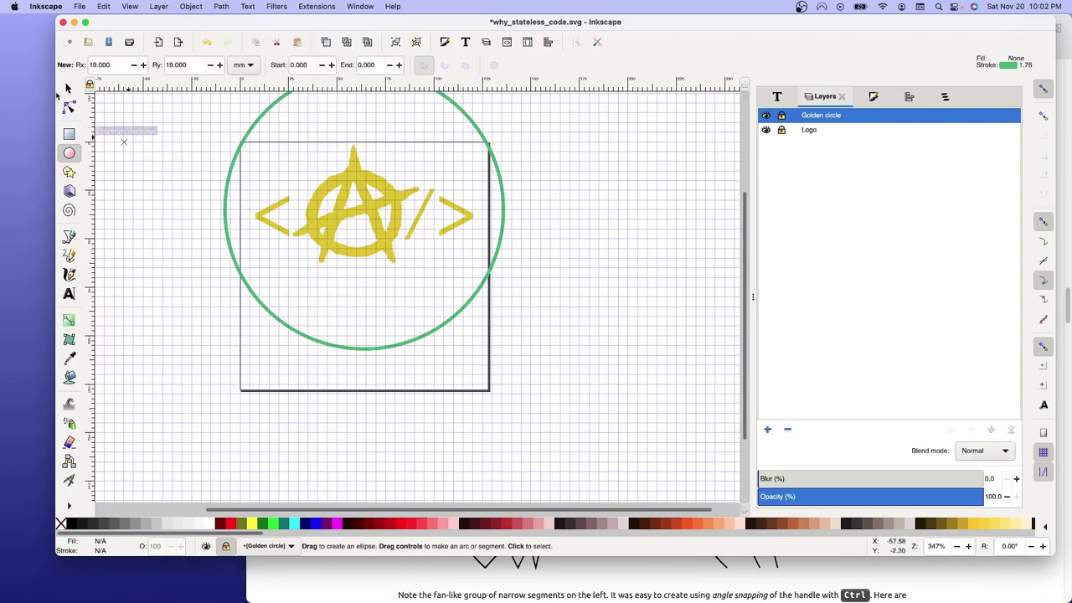
{"action": "left_click", "coordinate": [70, 90]}
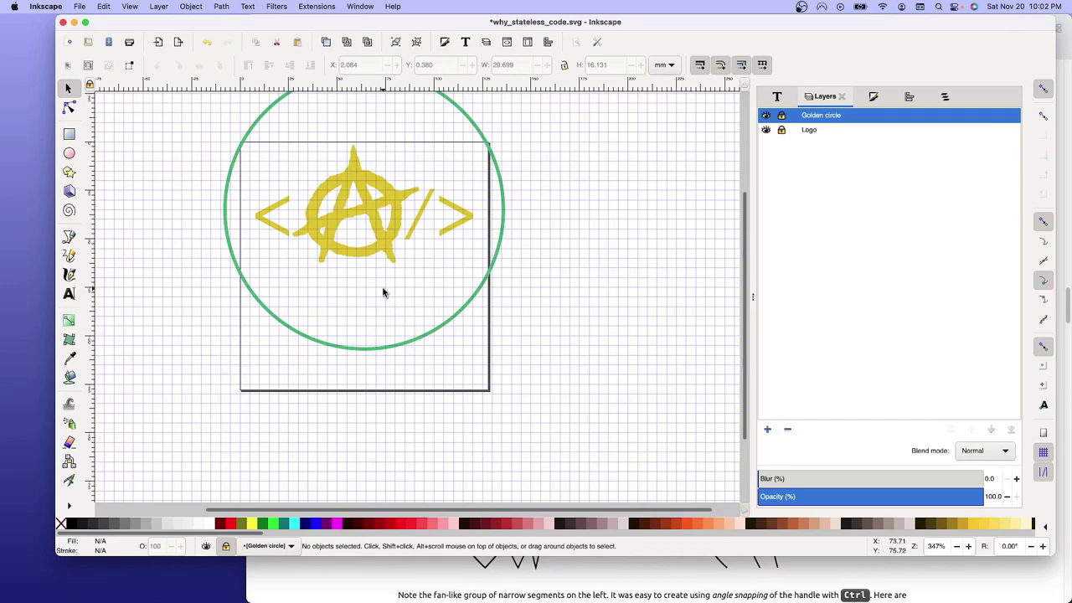
{"action": "scroll", "coordinate": [385, 285], "scroll_direction": "up", "scroll_amount": 4}
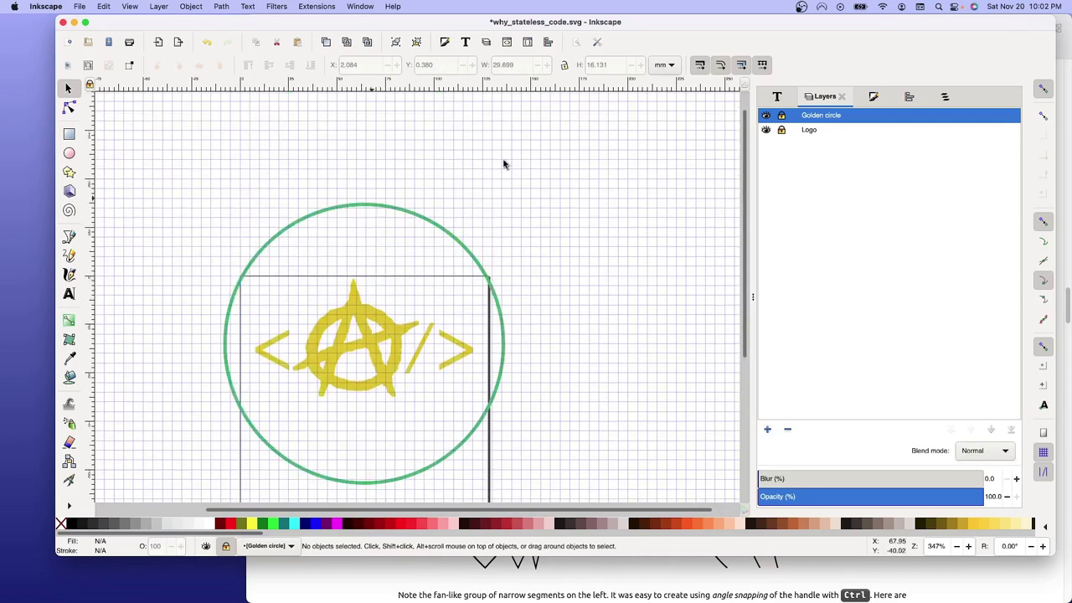
{"action": "left_click", "coordinate": [781, 115]}
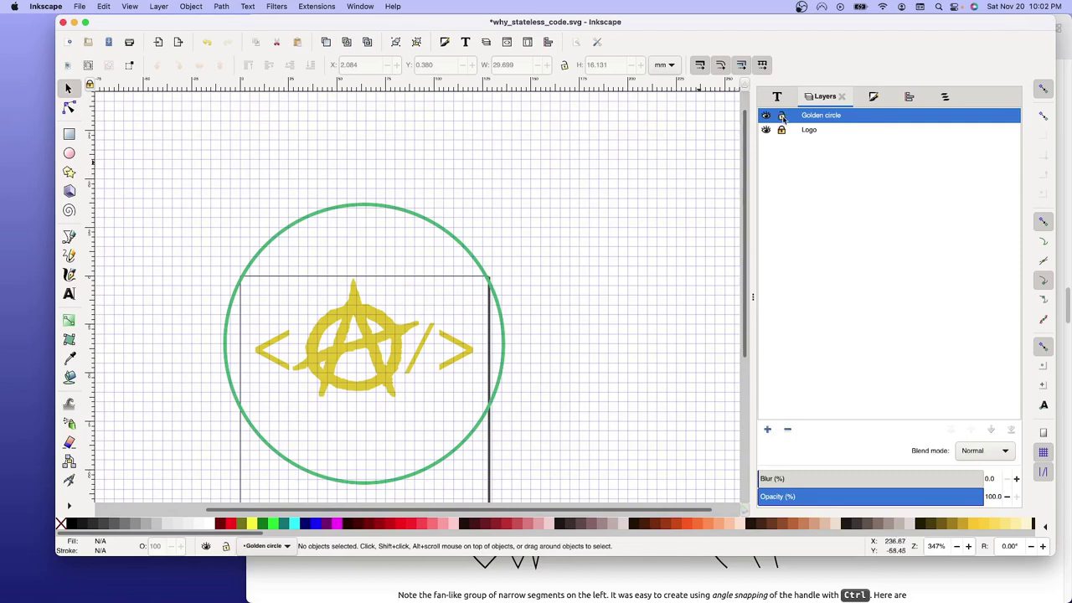
{"action": "left_click", "coordinate": [410, 216]}
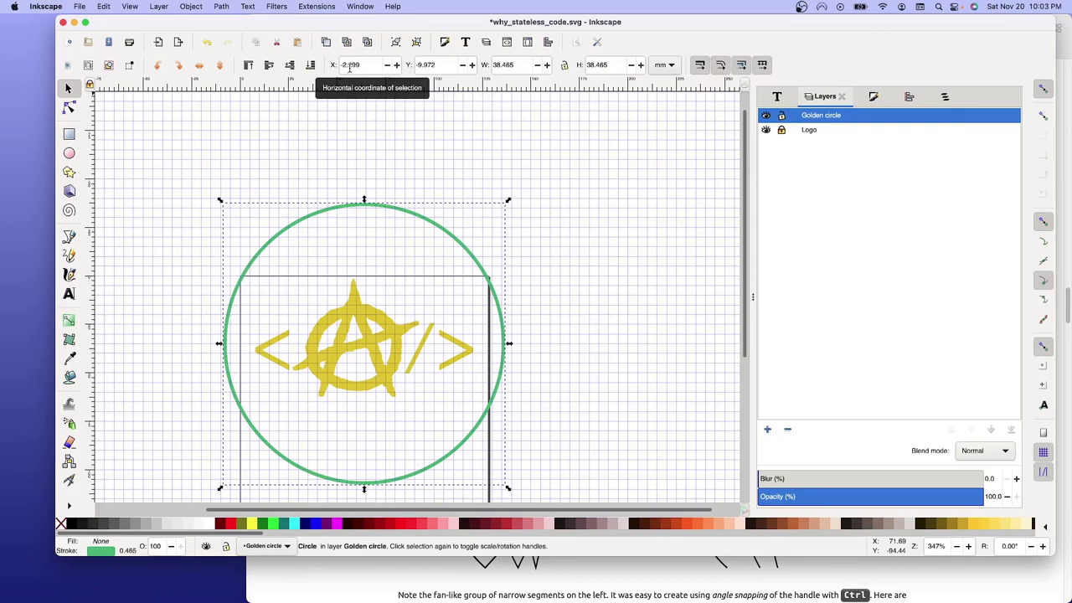
- Set the green circle's Y position to -15.972 so it moves upward
{"action": "left_click", "coordinate": [417, 64]}
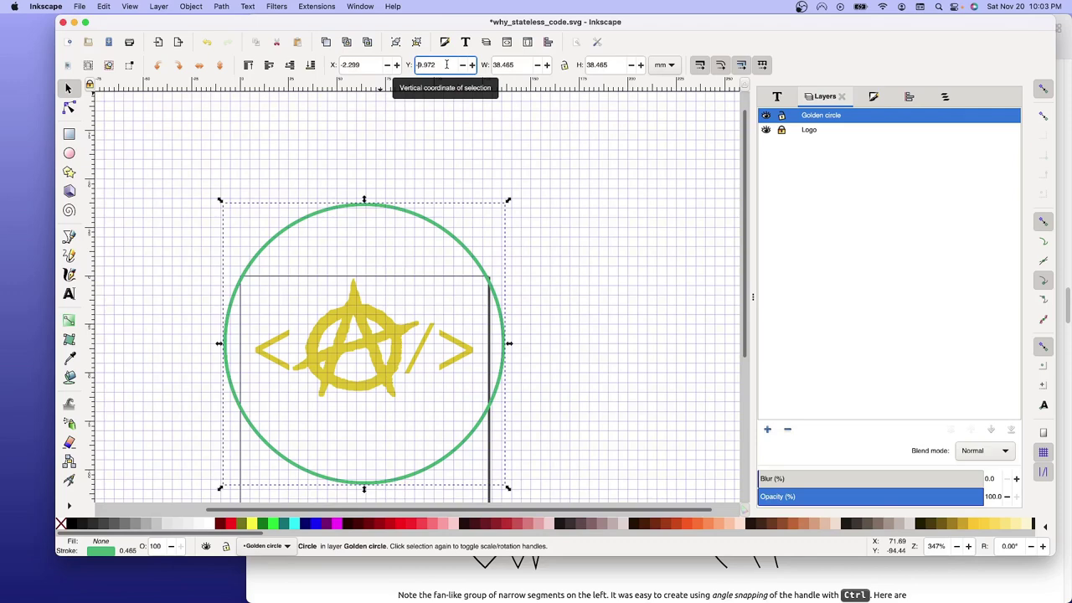
{"action": "type", "text": "1"}
{"action": "key", "text": "Return"}
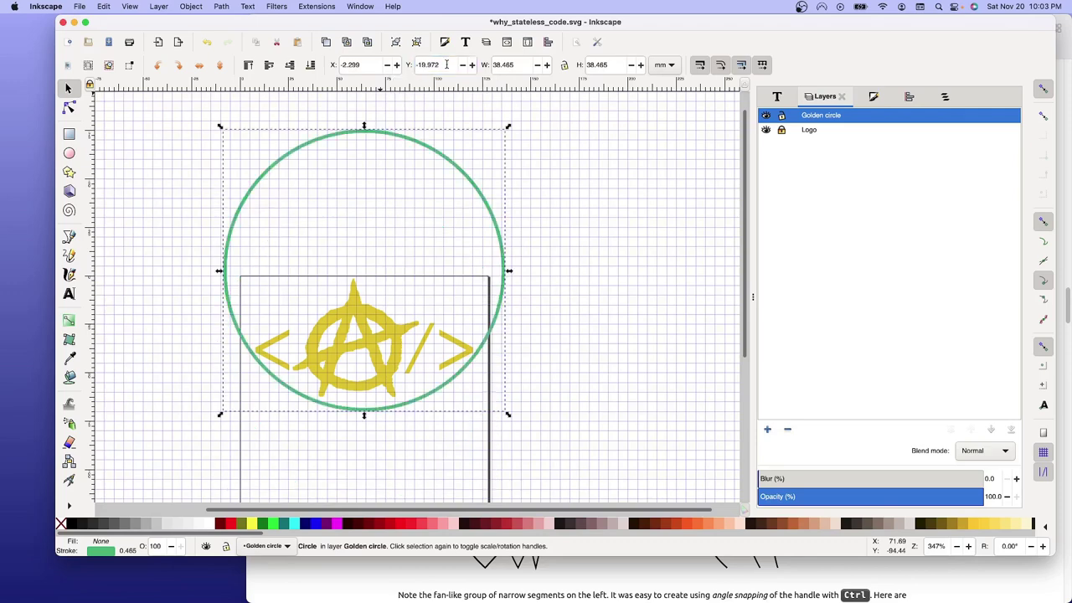
{"action": "left_click", "coordinate": [427, 66]}
{"action": "key", "text": "Delete"}
{"action": "type", "text": "5"}
{"action": "key", "text": "Return"}
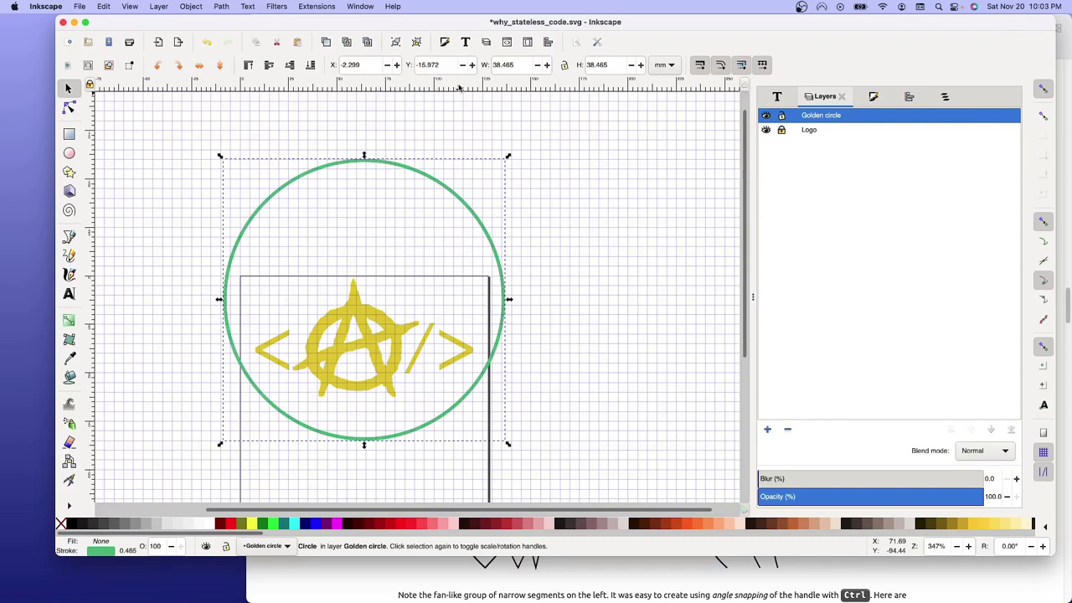
- Rename the Golden circle layer to 'Golden circle why'
{"action": "scroll", "coordinate": [536, 266], "scroll_direction": "down", "scroll_amount": 3}
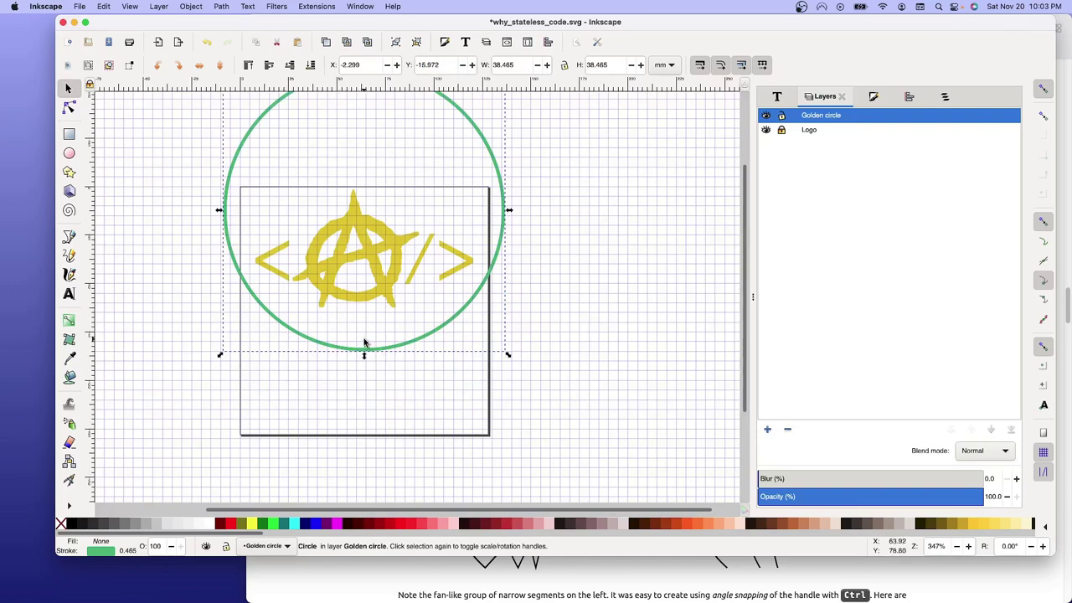
{"action": "scroll", "coordinate": [366, 343], "scroll_direction": "up", "scroll_amount": 3}
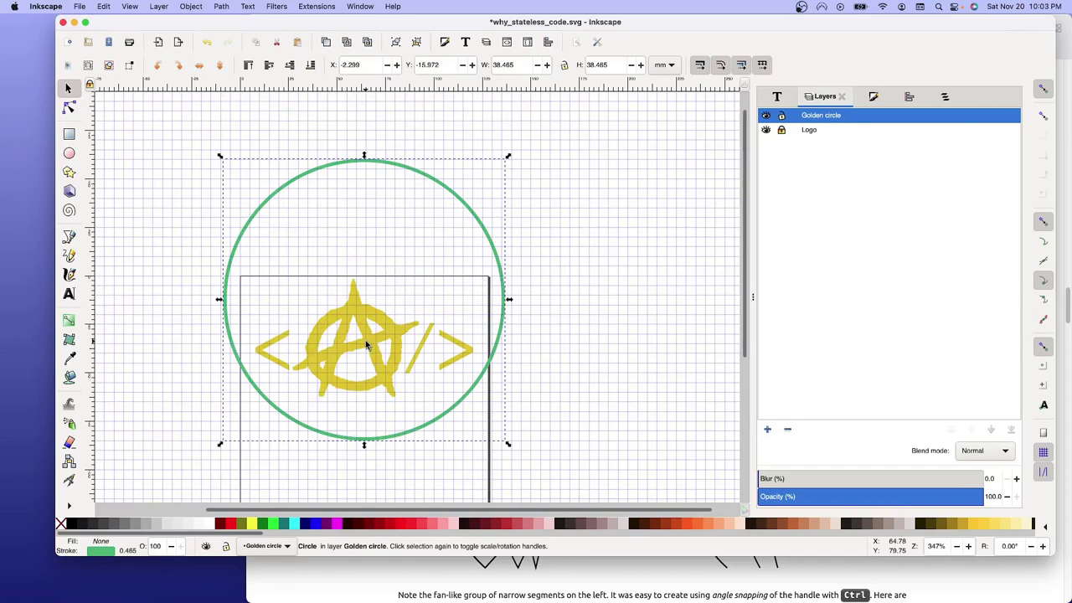
{"action": "scroll", "coordinate": [365, 340], "scroll_direction": "down", "scroll_amount": 3}
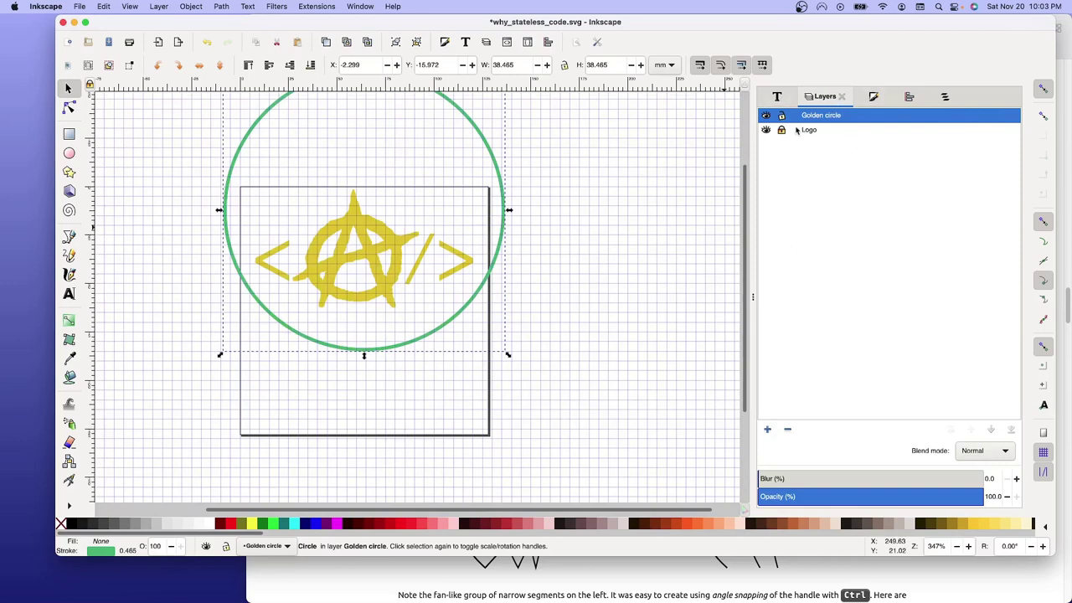
{"action": "scroll", "coordinate": [596, 222], "scroll_direction": "up", "scroll_amount": 3}
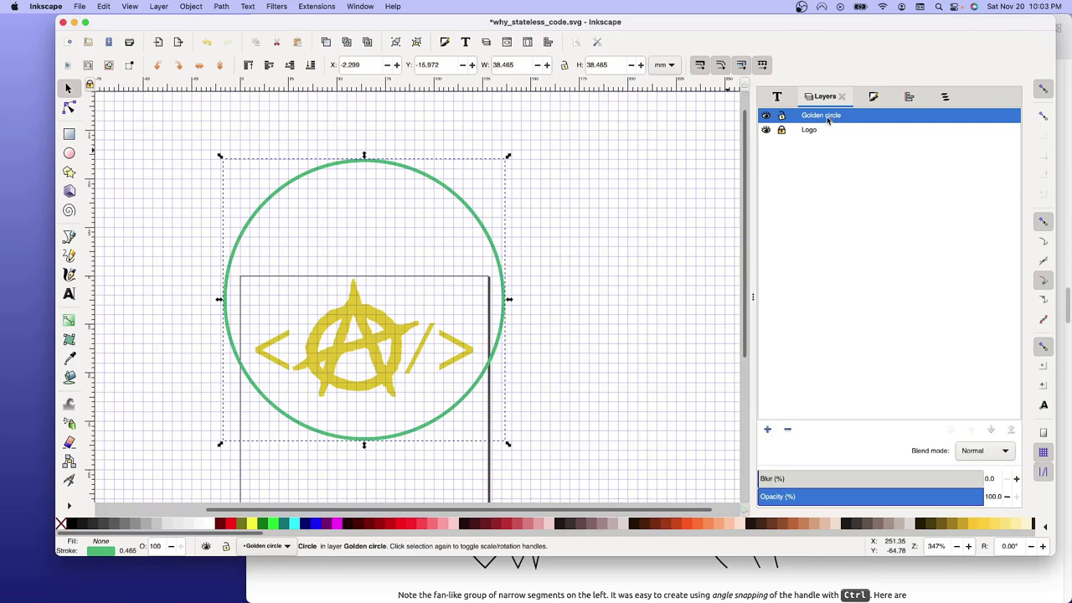
{"action": "left_click", "coordinate": [825, 117]}
{"action": "type", "text": "why"}
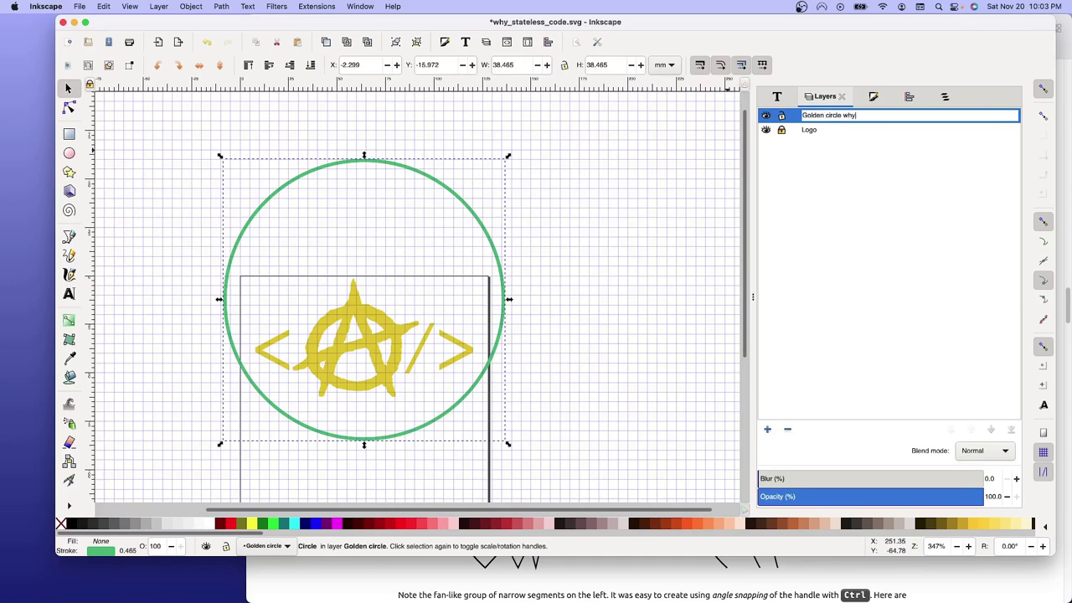
- Confirm the 'Golden circle why' name and add a 'Golden circle how' layer above it
{"action": "key", "text": "Return"}
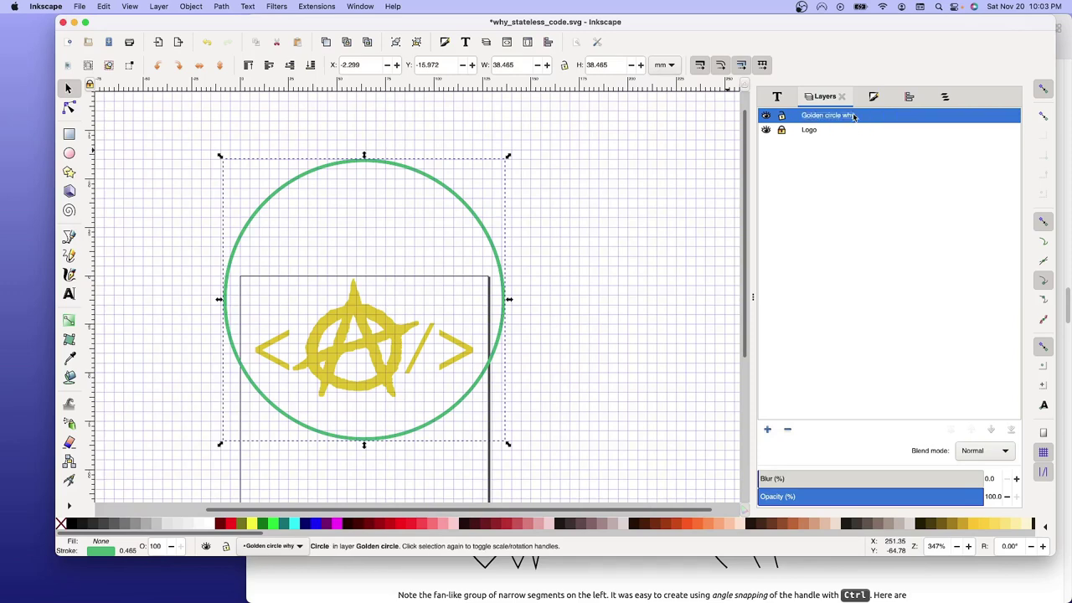
{"action": "right_click", "coordinate": [853, 116]}
{"action": "left_click", "coordinate": [874, 127]}
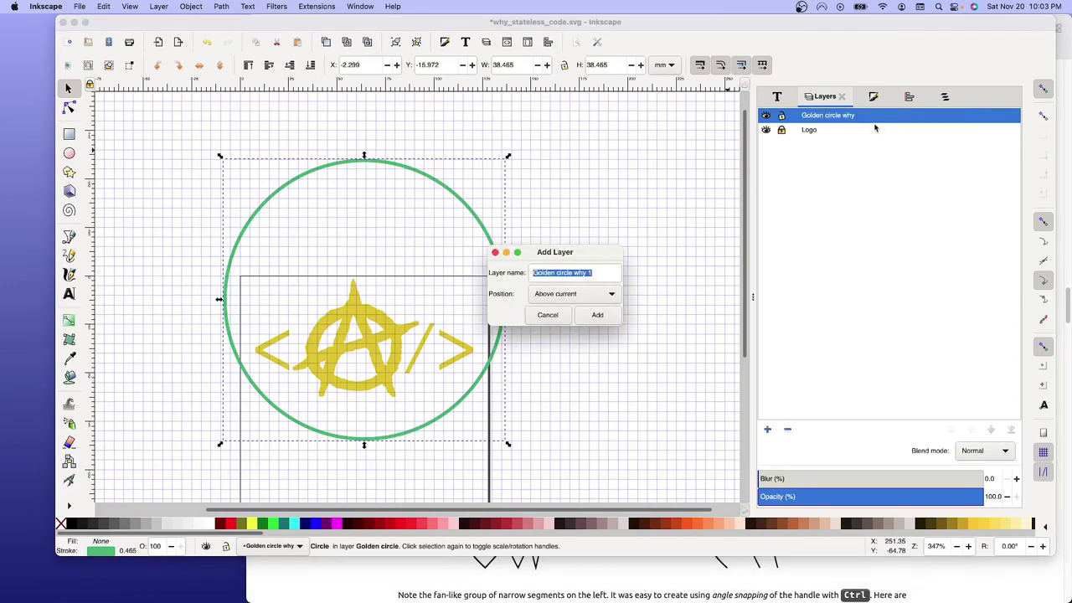
{"action": "left_click", "coordinate": [574, 273]}
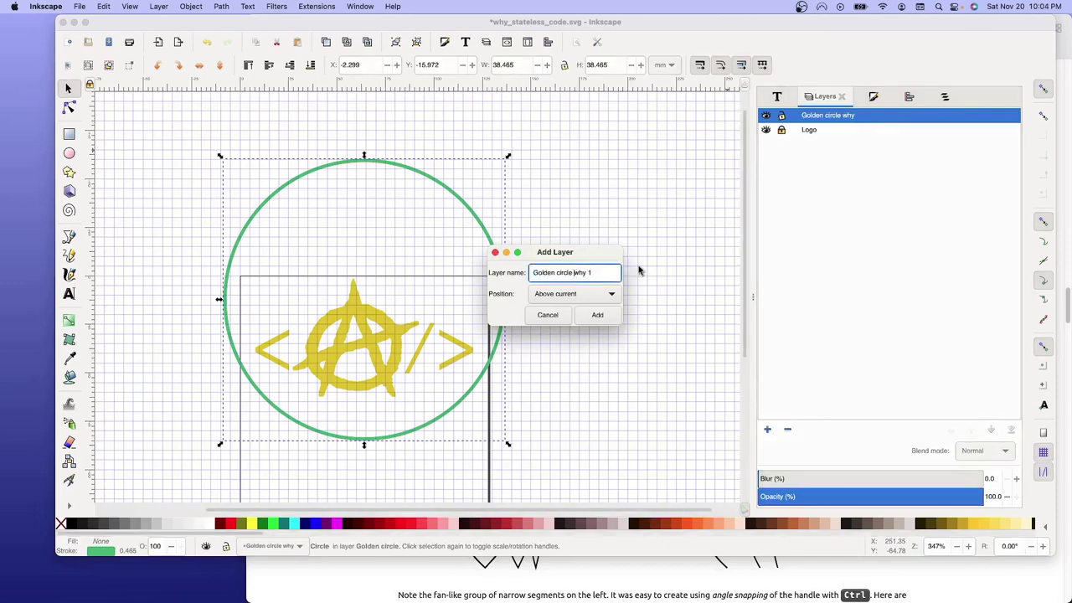
{"action": "key", "text": "shift+Right"}
{"action": "key", "text": "shift+Right"}
{"action": "key", "text": "shift+Right"}
{"action": "type", "text": "h"}
{"action": "left_click", "coordinate": [608, 315]}
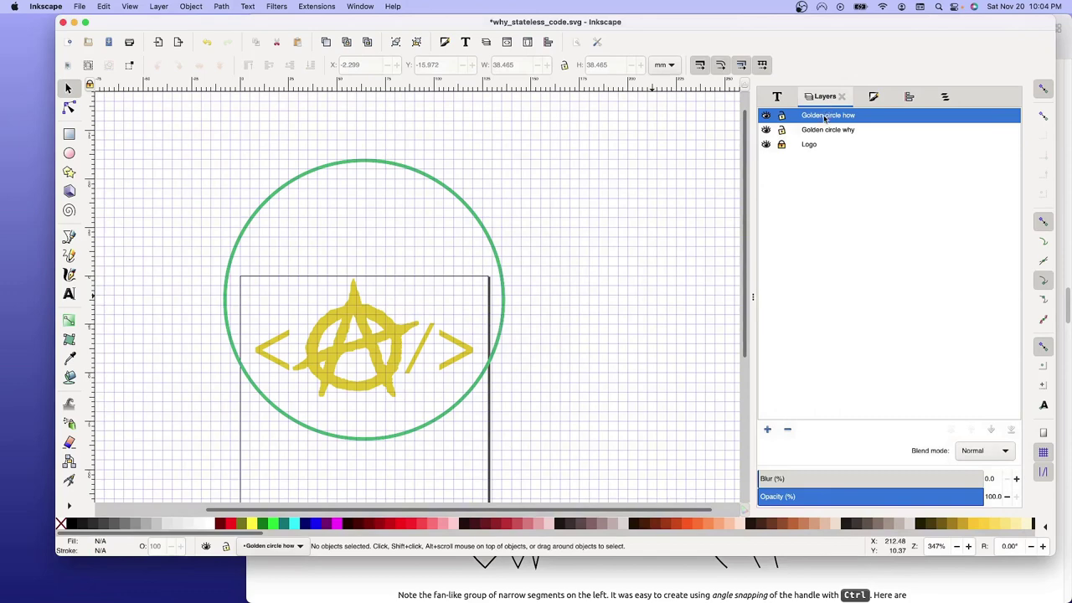
- Add a 'Golden circle what' layer above Golden circle how
{"action": "right_click", "coordinate": [825, 118]}
{"action": "left_click", "coordinate": [850, 126]}
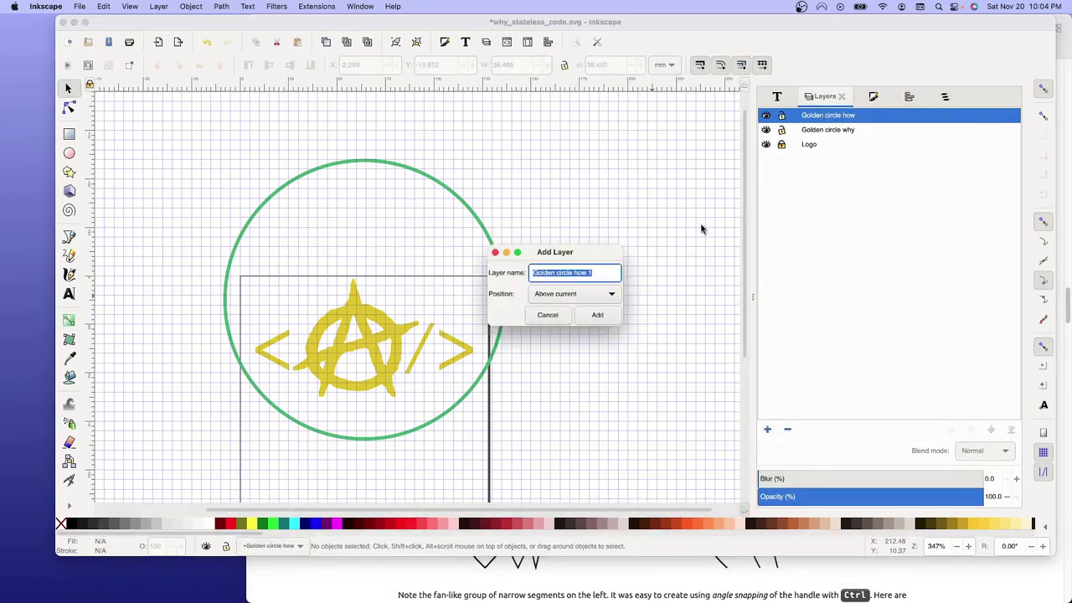
{"action": "key", "text": "Right"}
{"action": "key", "text": "BackSpace"}
{"action": "left_click", "coordinate": [603, 315]}
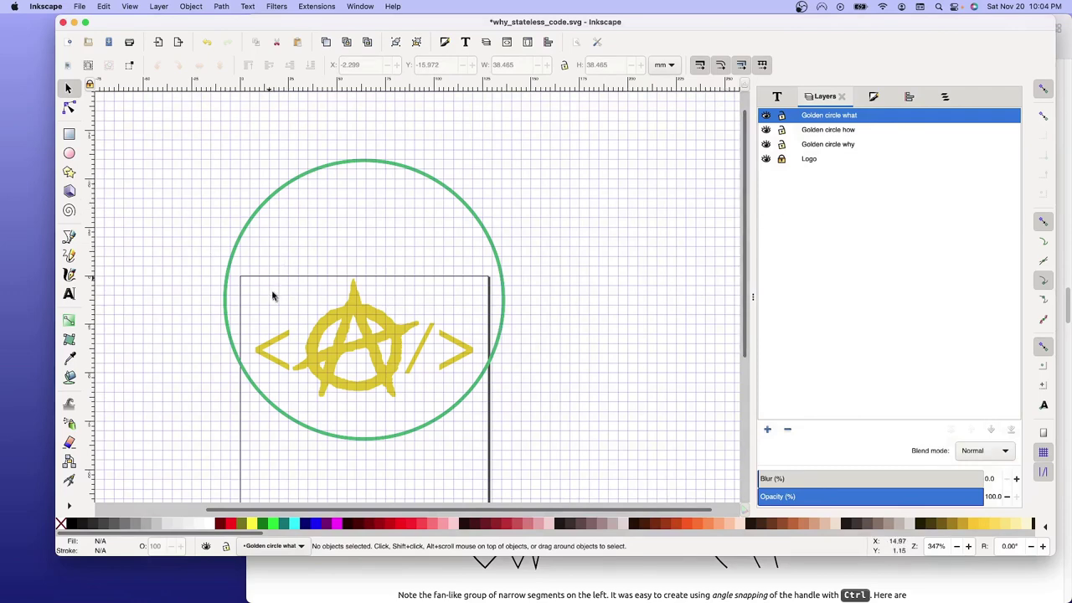
- Draw a small green circle, radius about 3.97 mm, over the logo's upper right
{"action": "left_click", "coordinate": [69, 153]}
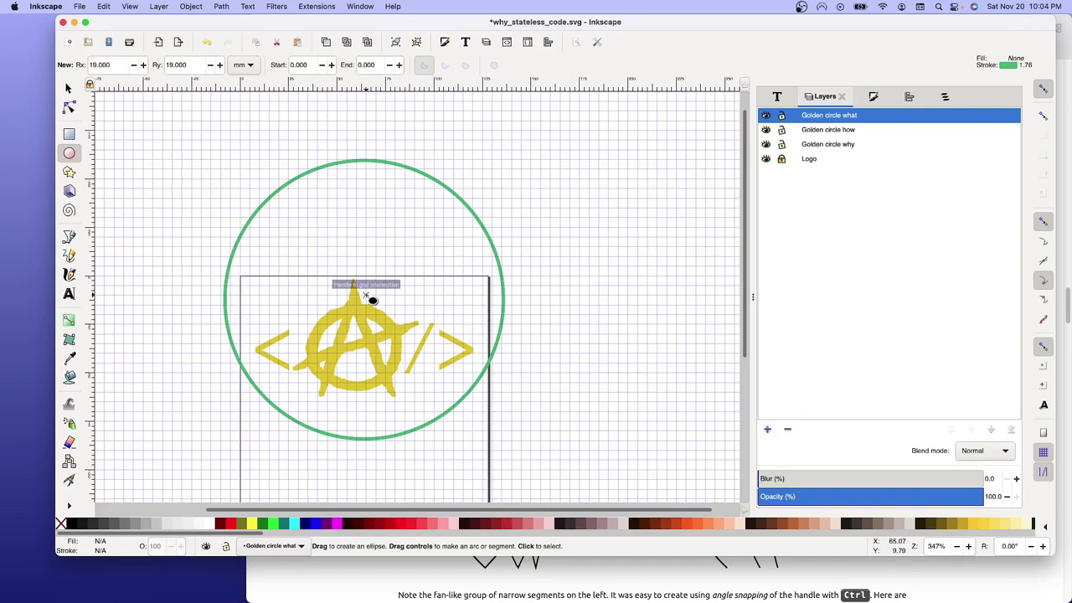
{"action": "left_click_drag", "start_coordinate": [365, 295], "coordinate": [425, 351]}
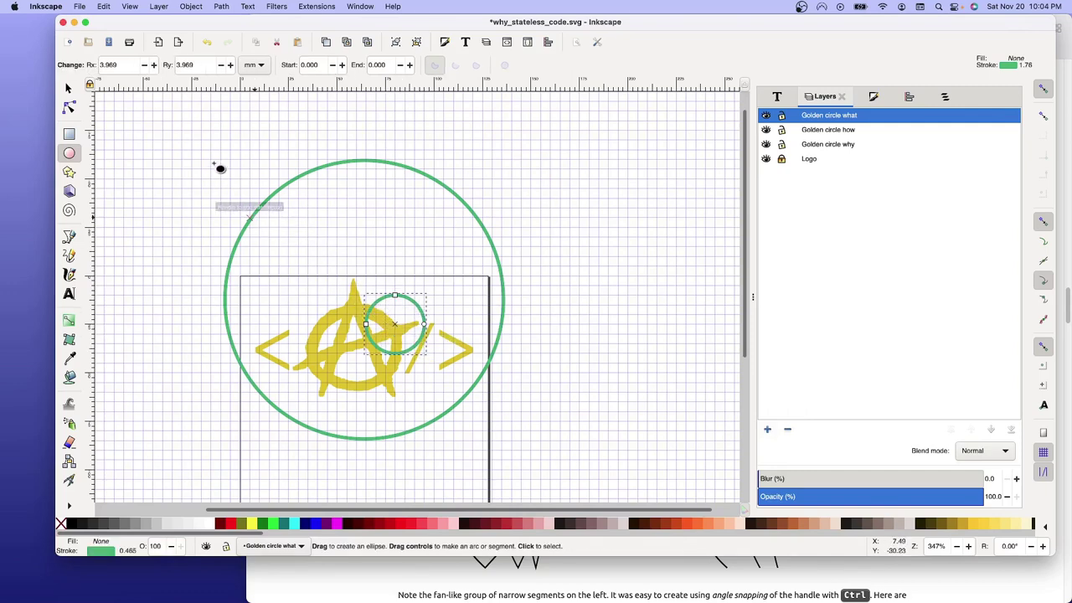
{"action": "left_click", "coordinate": [124, 67]}
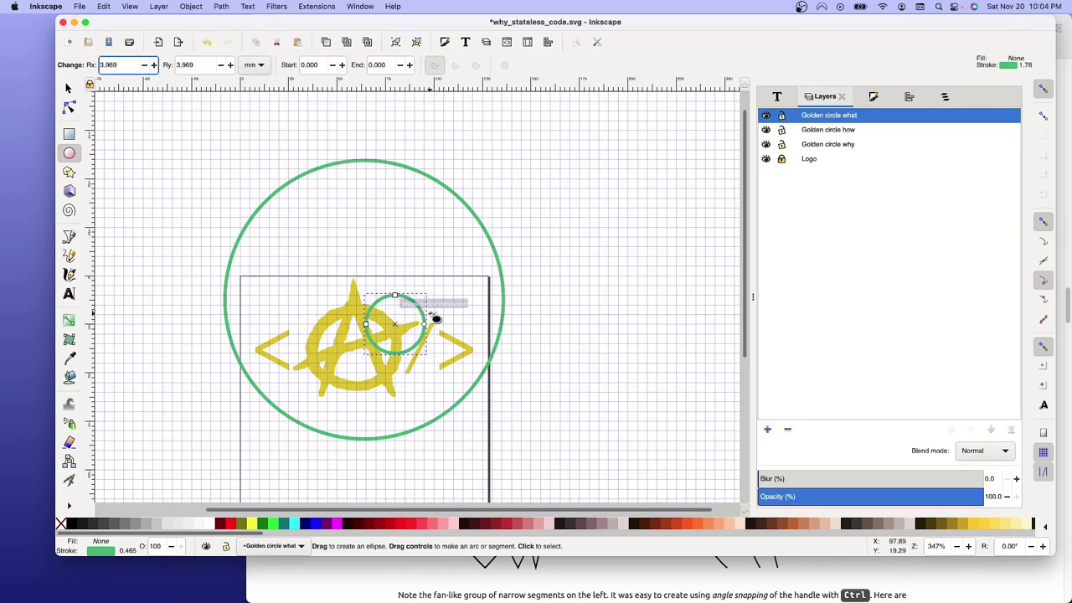
{"action": "right_click", "coordinate": [395, 318]}
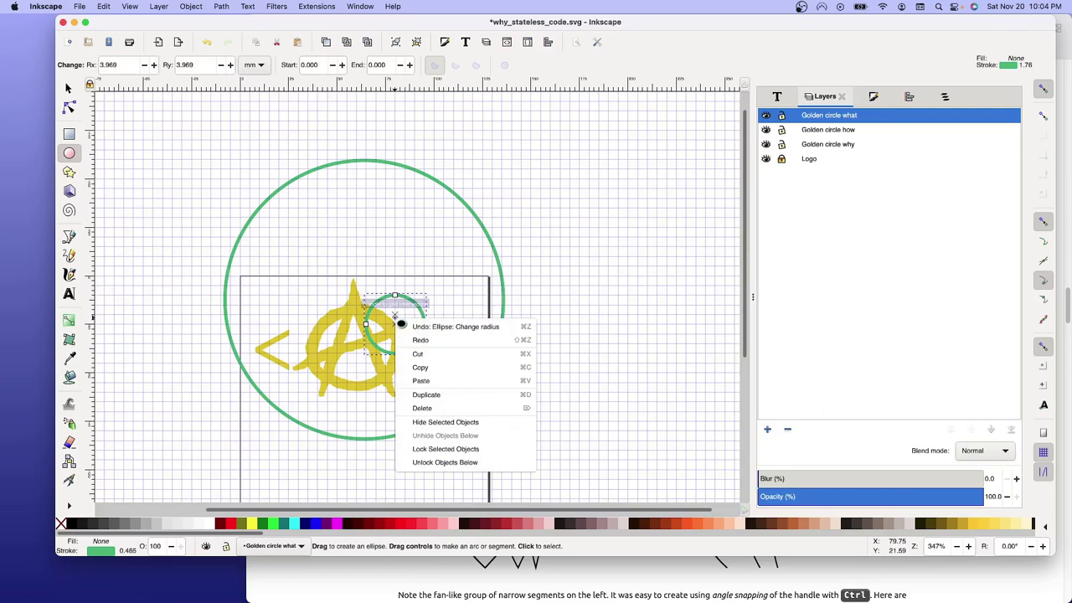
{"action": "left_click", "coordinate": [384, 330]}
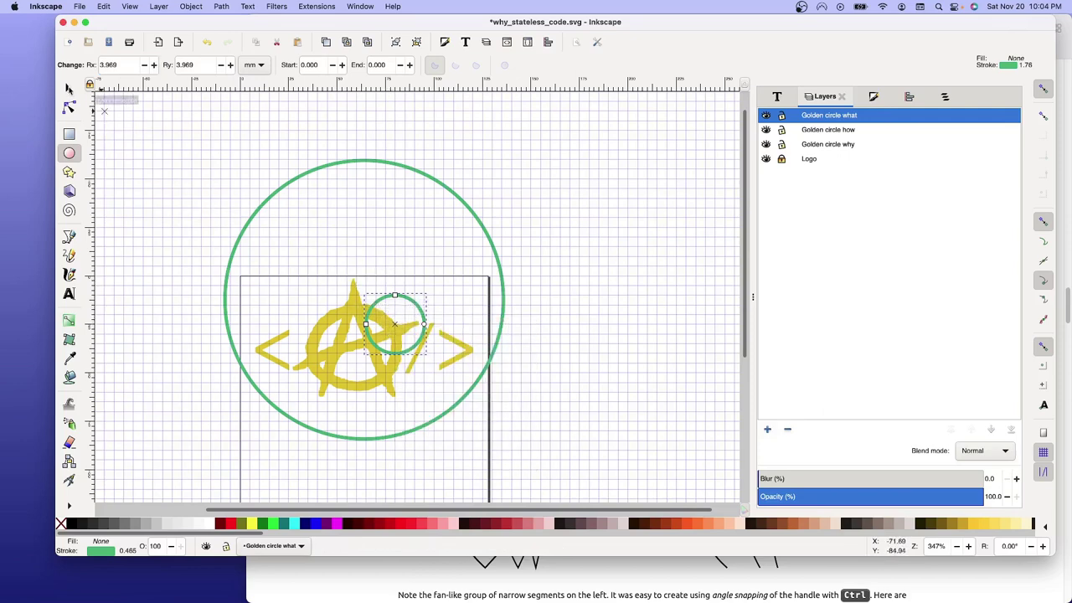
- Return to the Selector tool and reselect the small green circle
{"action": "key", "text": "s"}
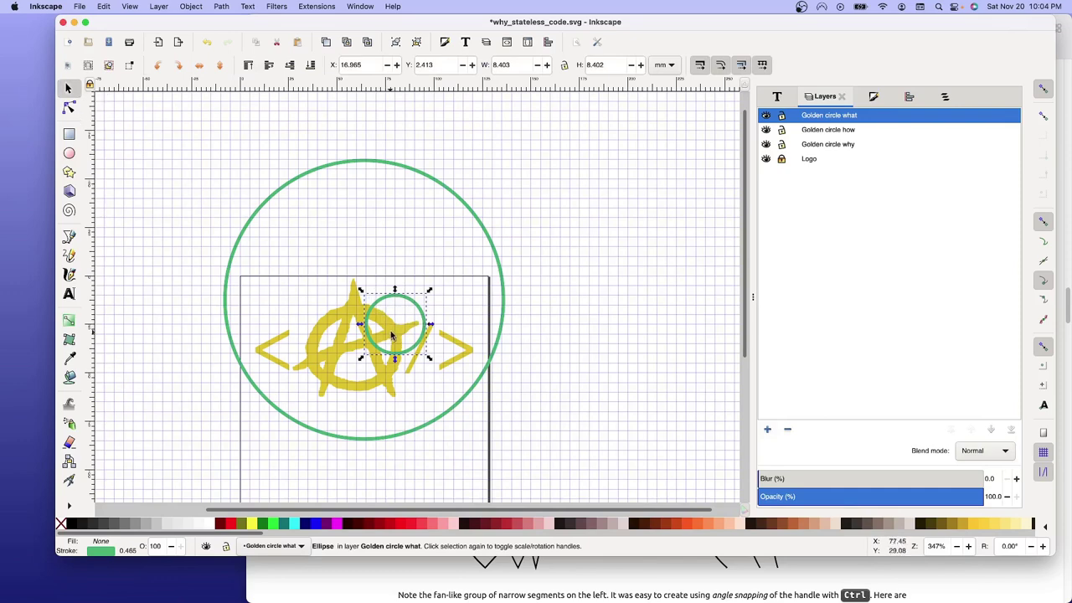
{"action": "right_click", "coordinate": [394, 334]}
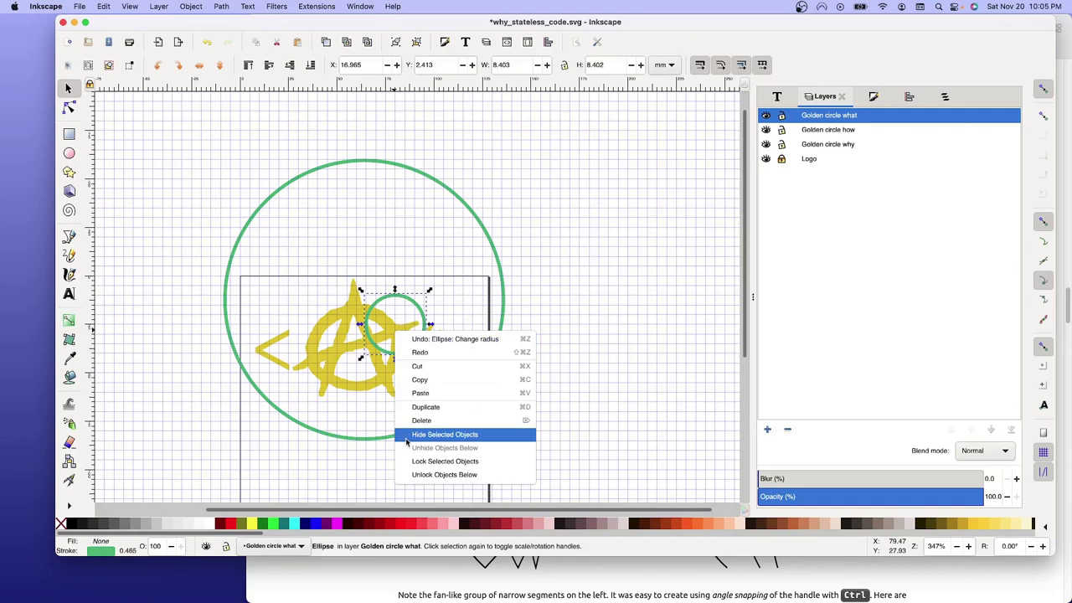
{"action": "left_click", "coordinate": [390, 314]}
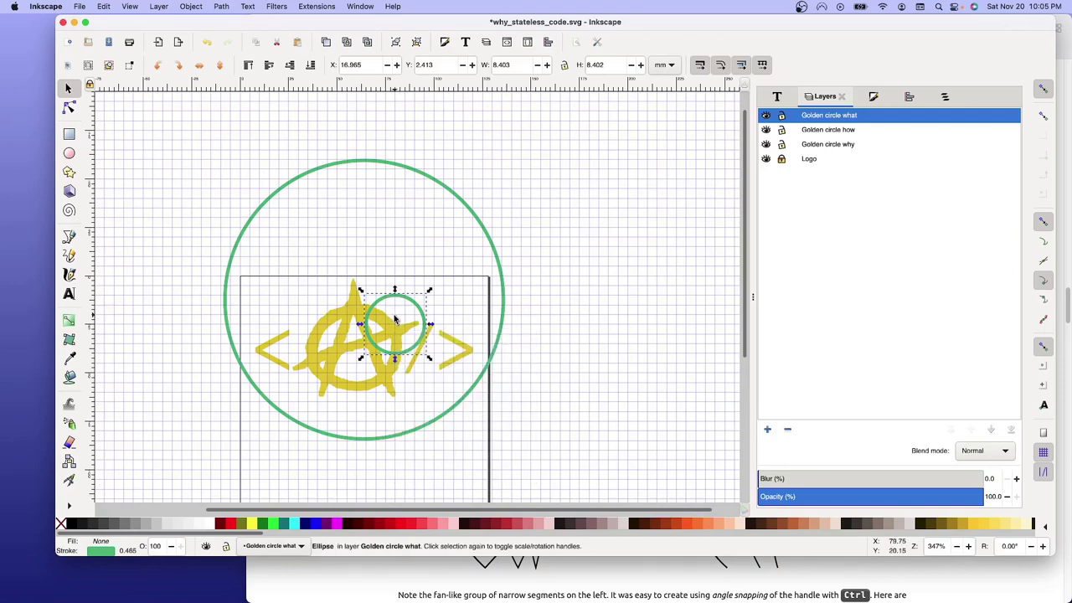
{"action": "left_click_drag", "start_coordinate": [403, 320], "coordinate": [396, 325]}
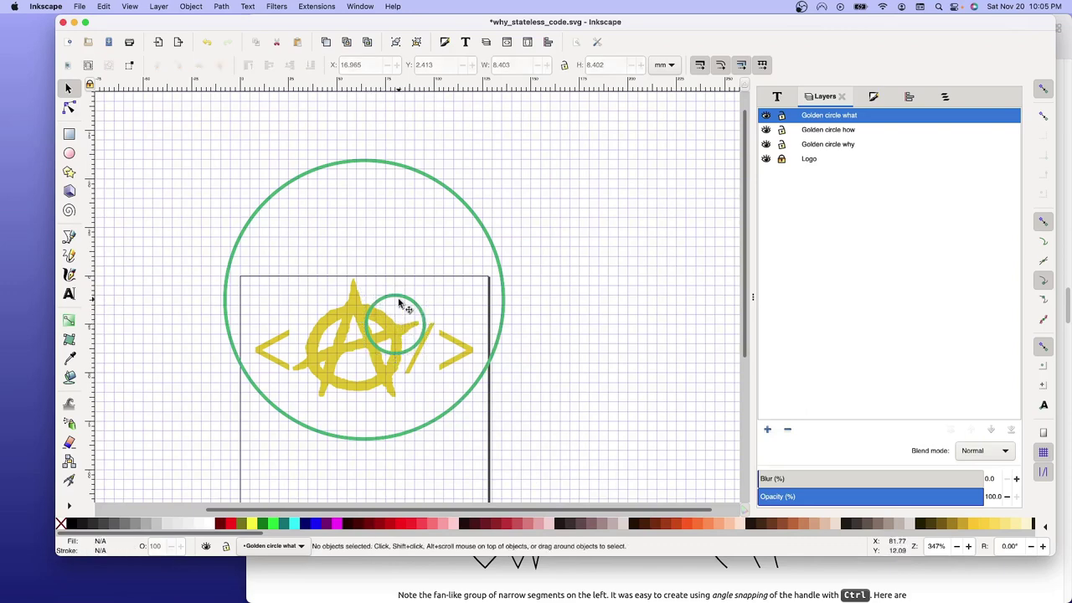
{"action": "left_click", "coordinate": [400, 302]}
- Move the small circle to the Golden circle how layer and reselect it
{"action": "right_click", "coordinate": [398, 298]}
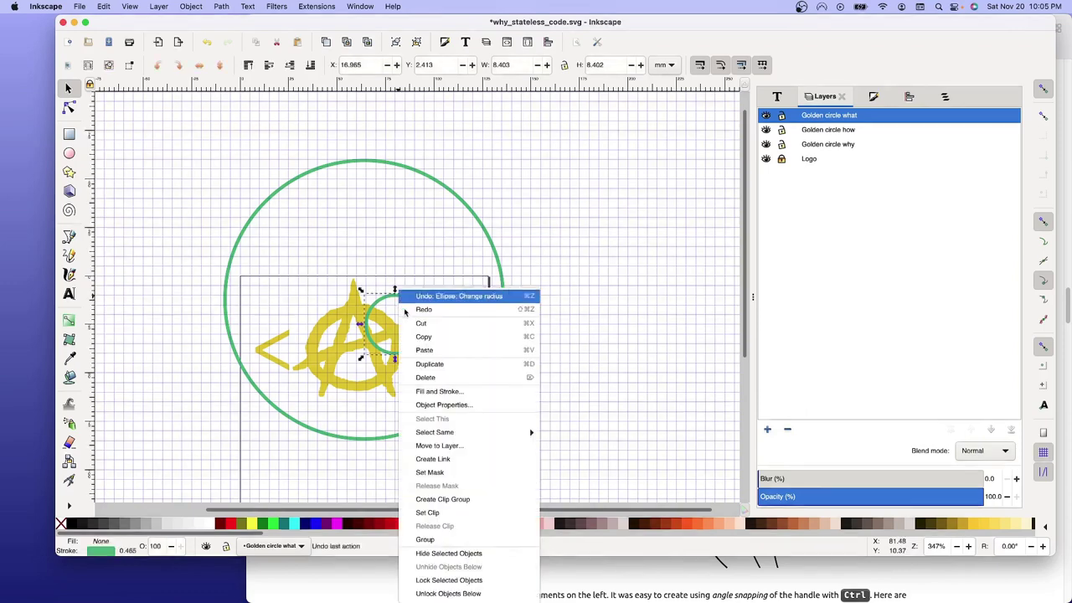
{"action": "left_click", "coordinate": [444, 446]}
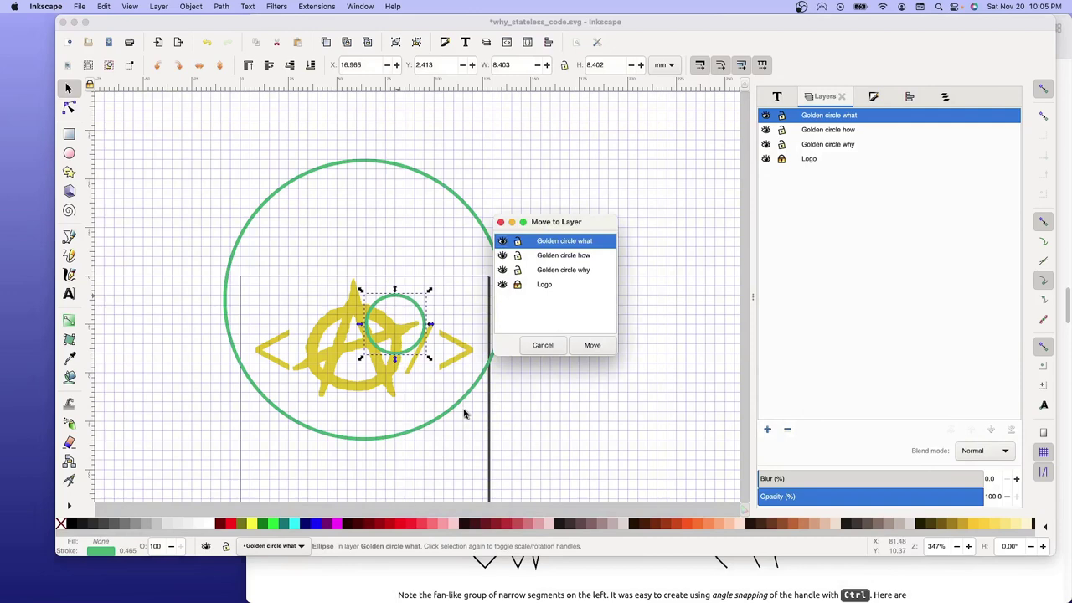
{"action": "left_click", "coordinate": [557, 255]}
{"action": "left_click", "coordinate": [590, 346]}
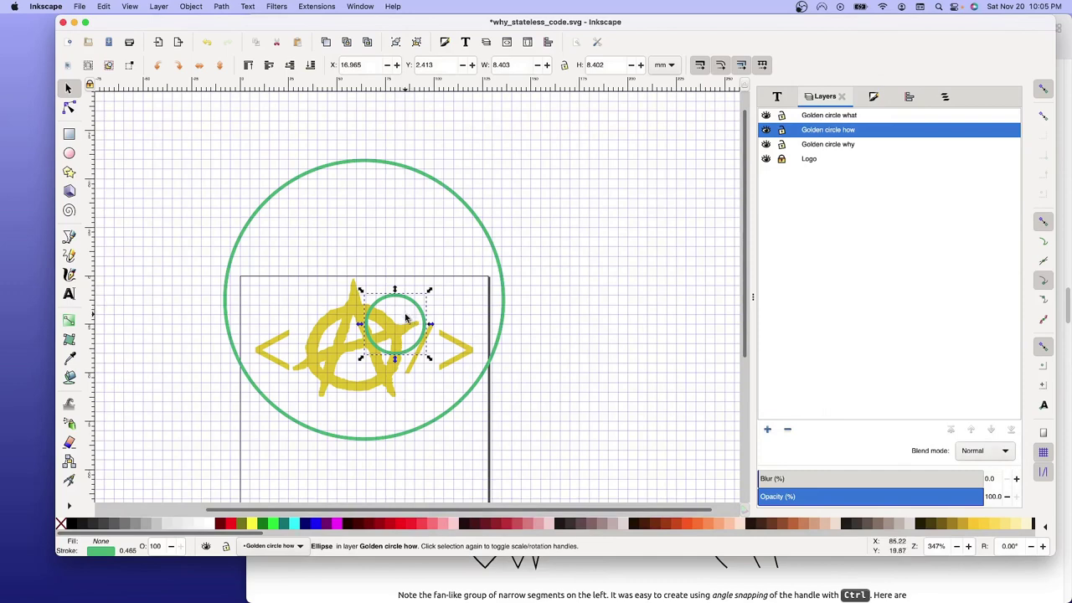
{"action": "left_click", "coordinate": [832, 132]}
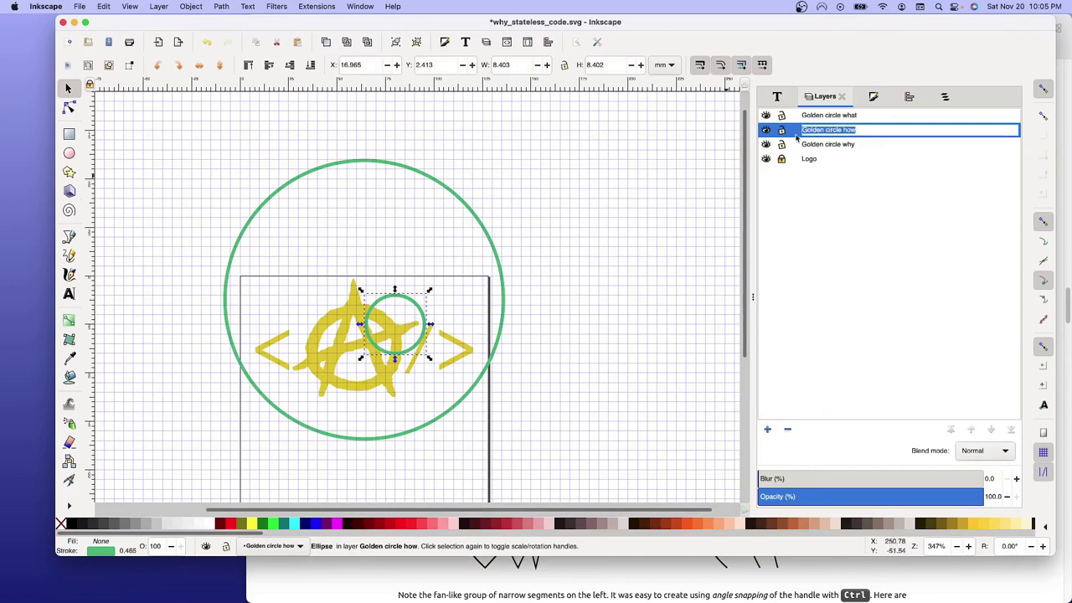
{"action": "key", "text": "Return"}
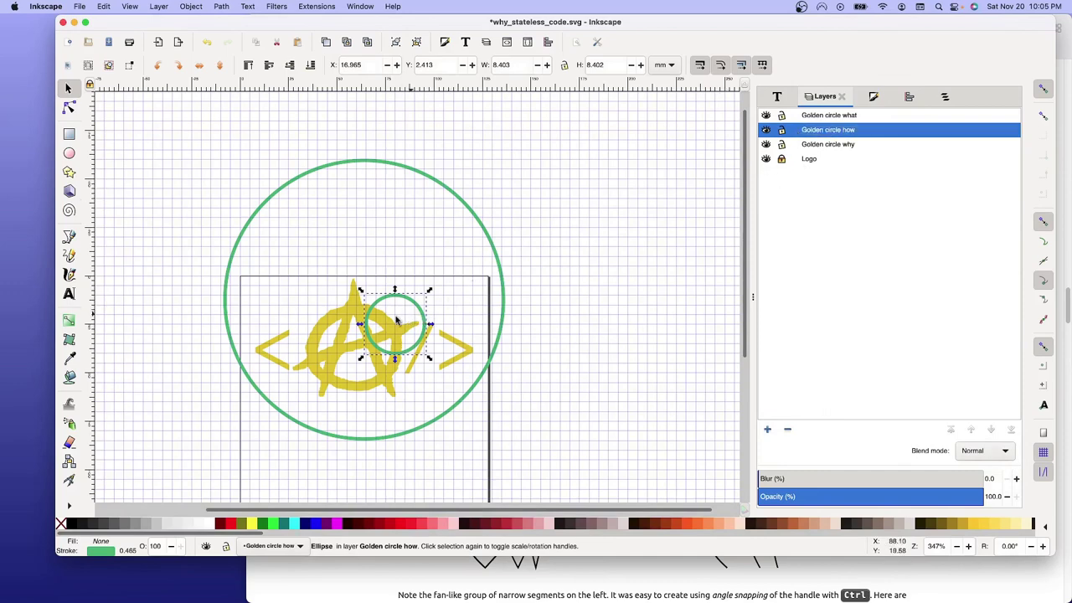
{"action": "left_click_drag", "start_coordinate": [320, 259], "coordinate": [405, 313]}
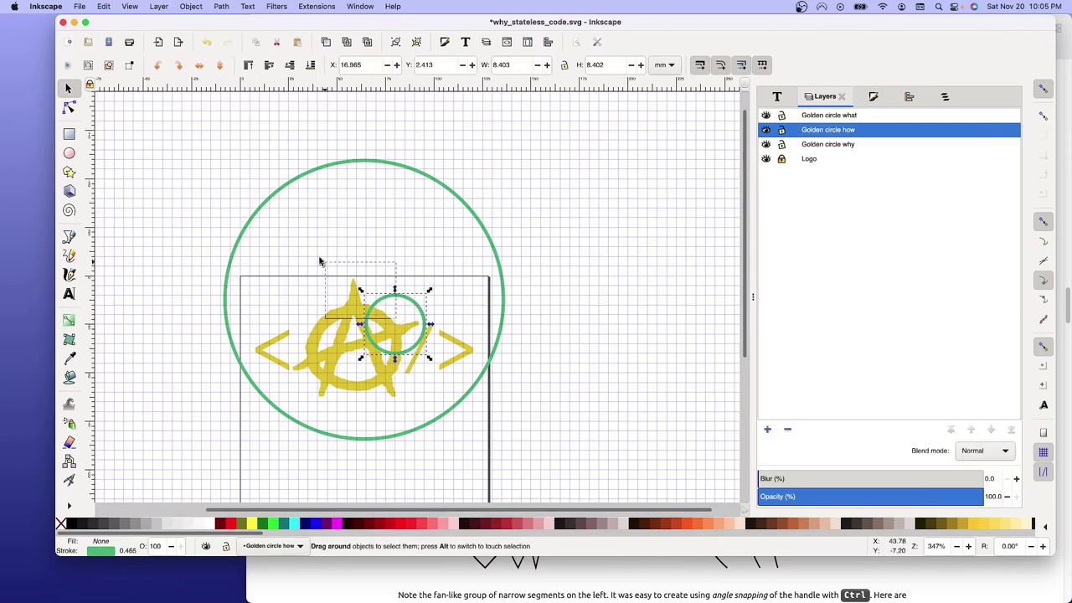
{"action": "left_click", "coordinate": [398, 303]}
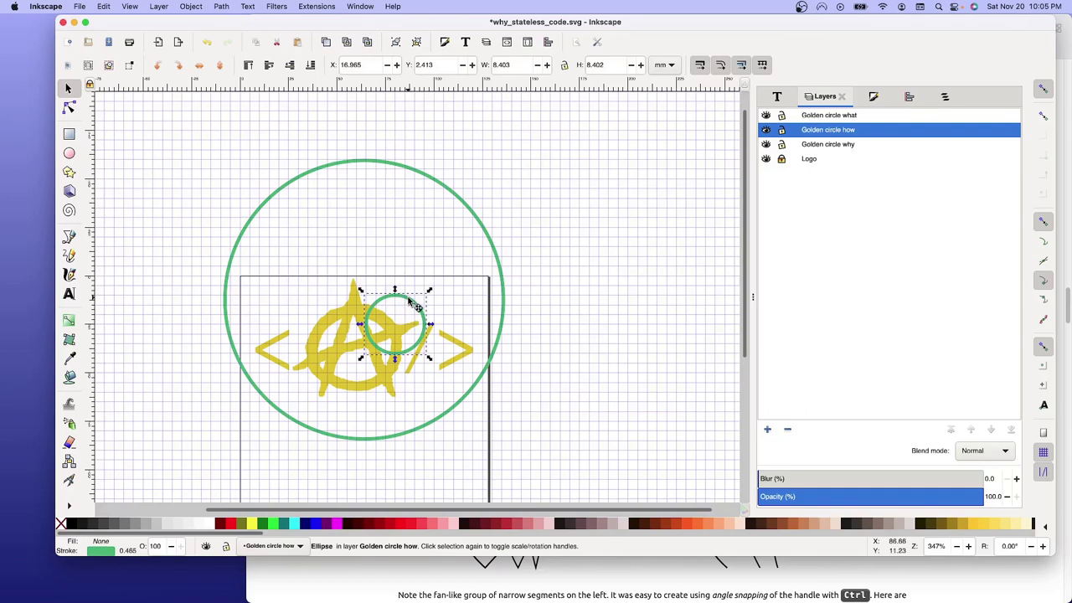
- Move the small circle to the page's top-left corner, undoing an accidental enlargement
{"action": "mouse_move", "coordinate": [409, 303]}
{"action": "left_mouse_down"}
{"action": "mouse_move", "coordinate": [230, 182]}
{"action": "mouse_move", "coordinate": [248, 154]}
{"action": "mouse_move", "coordinate": [370, 153]}
{"action": "mouse_move", "coordinate": [196, 159]}
{"action": "mouse_move", "coordinate": [186, 148]}
{"action": "left_mouse_up"}
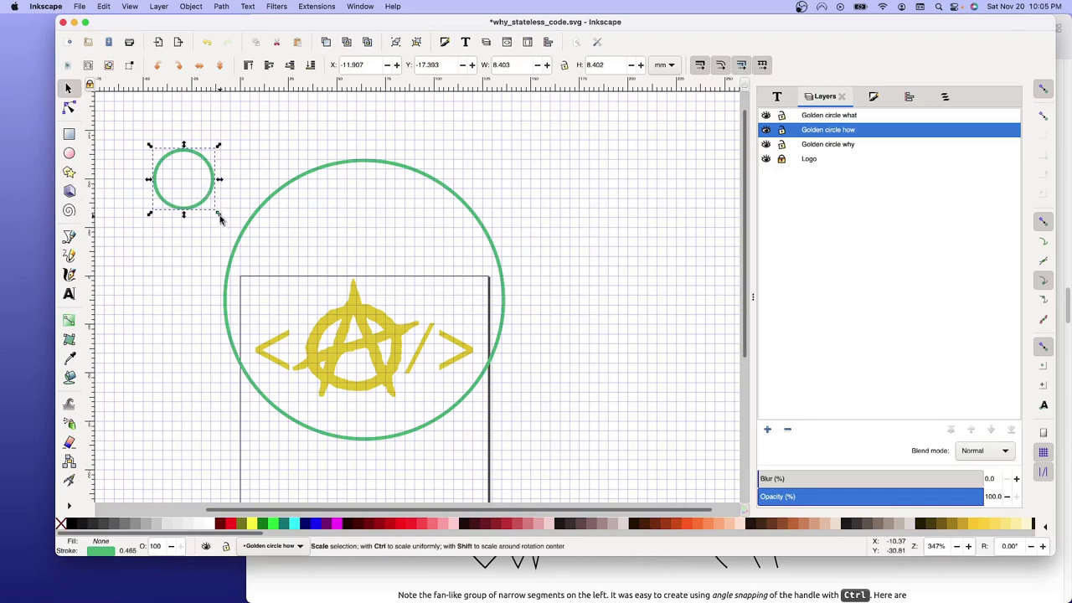
{"action": "left_click_drag", "start_coordinate": [219, 214], "coordinate": [534, 519]}
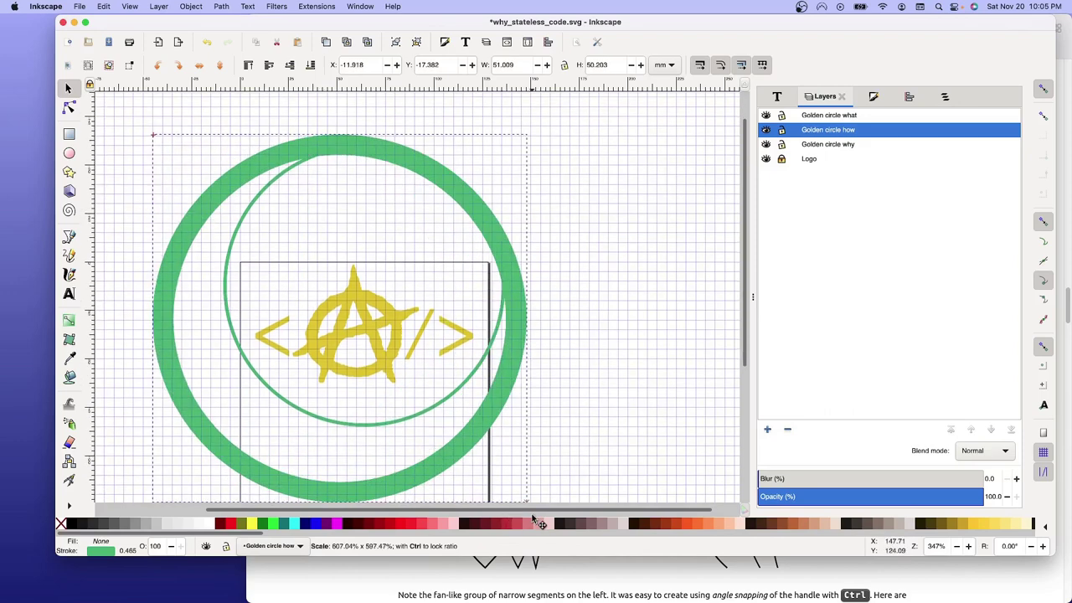
{"action": "left_click_drag", "start_coordinate": [534, 519], "coordinate": [532, 517]}
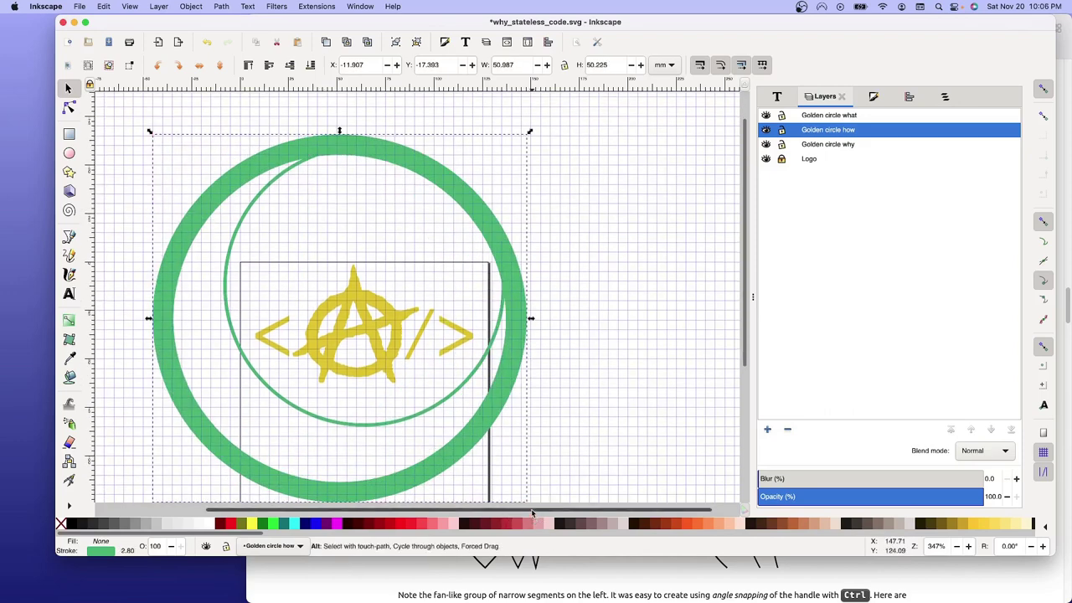
{"action": "key", "text": "ctrl+z"}
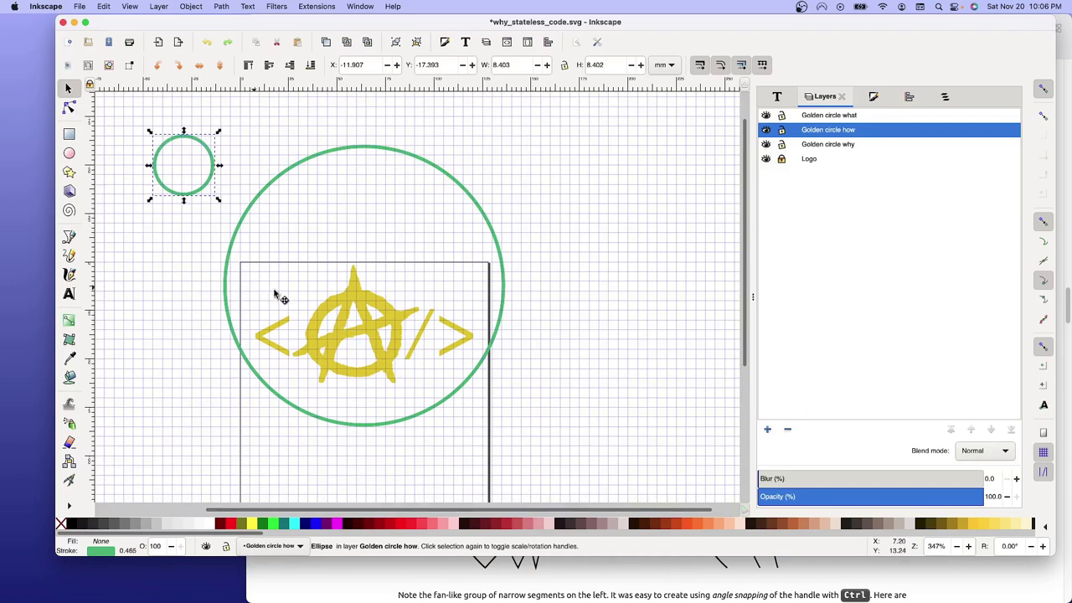
{"action": "left_click", "coordinate": [69, 155]}
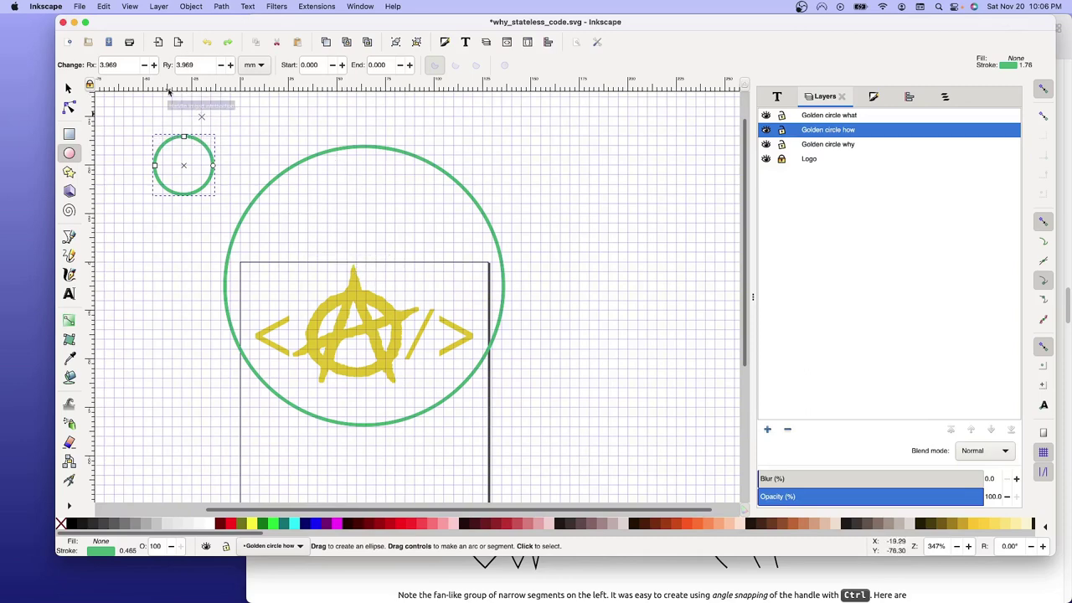
- Set the upper-left circle's Rx and Ry both to 22 mm, making a true circle
{"action": "triple_click", "coordinate": [134, 64]}
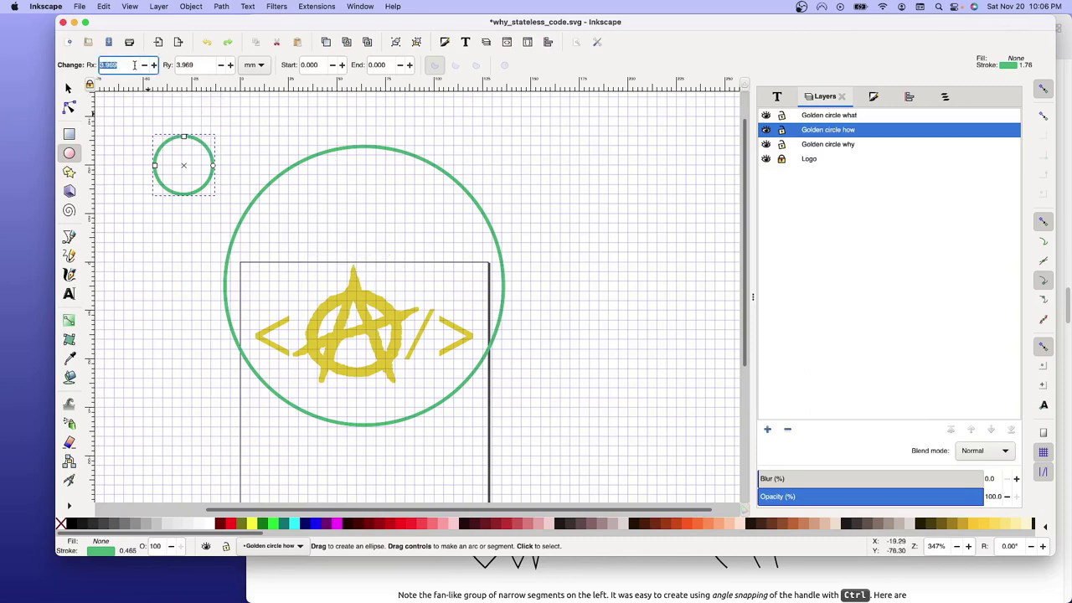
{"action": "type", "text": "30"}
{"action": "key", "text": "Tab"}
{"action": "type", "text": "3"}
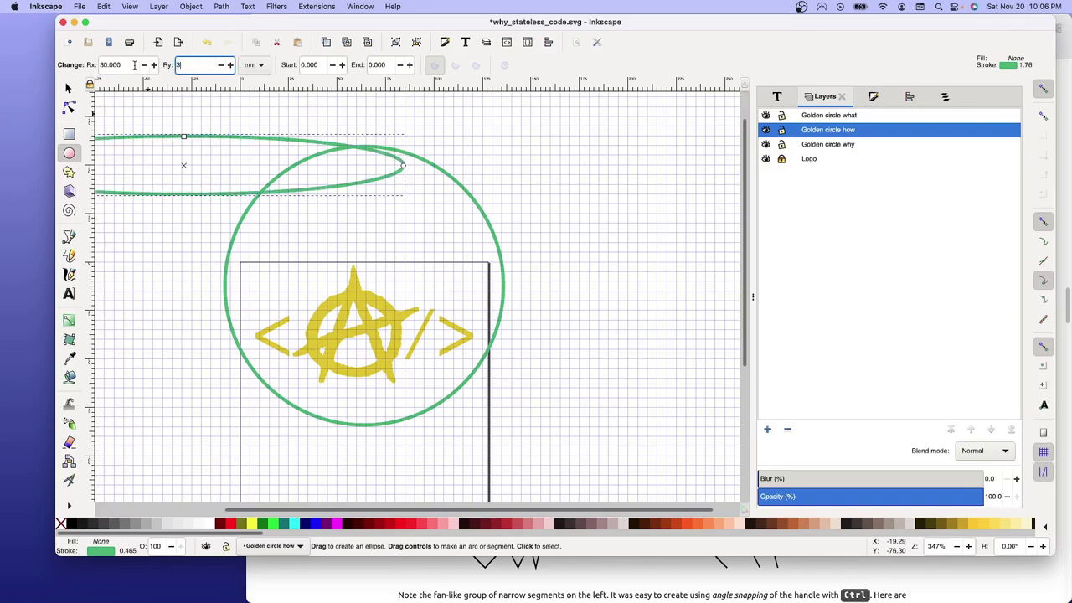
{"action": "key", "text": "Tab"}
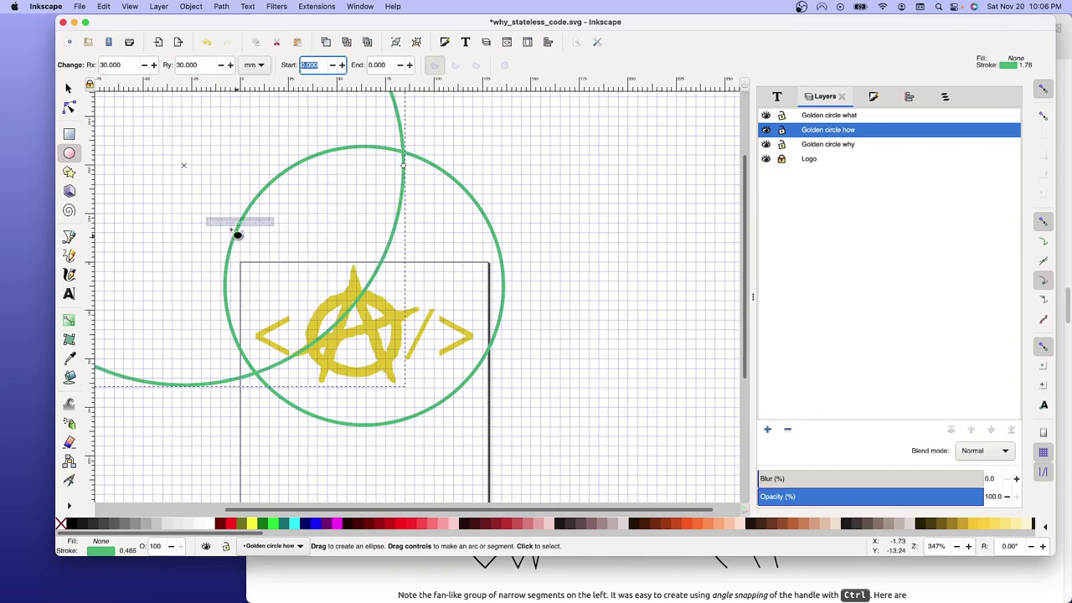
{"action": "double_click", "coordinate": [124, 65]}
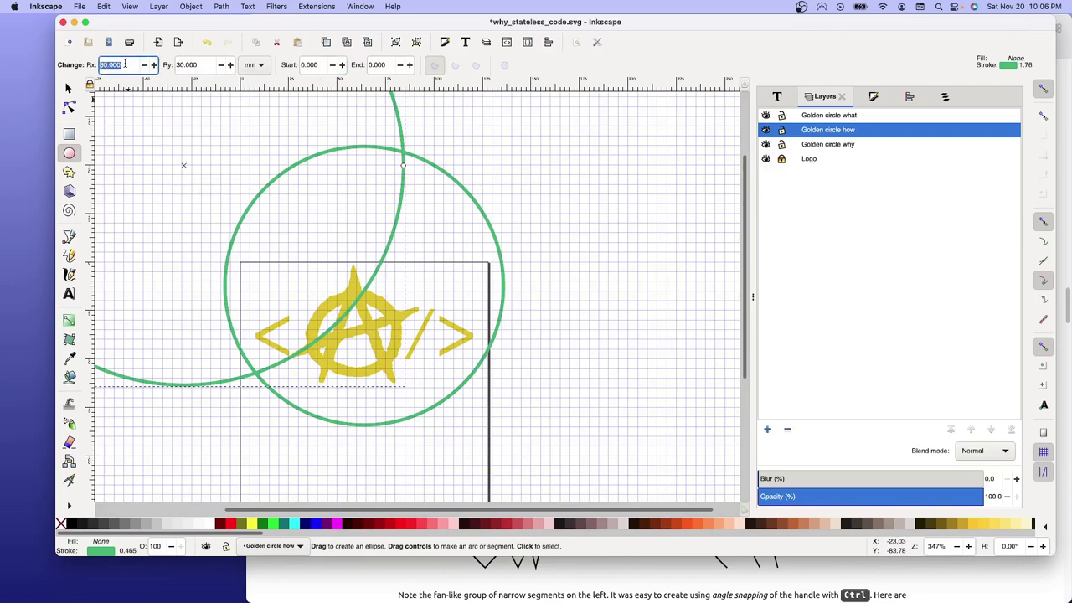
{"action": "type", "text": "22"}
{"action": "key", "text": "Tab"}
{"action": "type", "text": "2"}
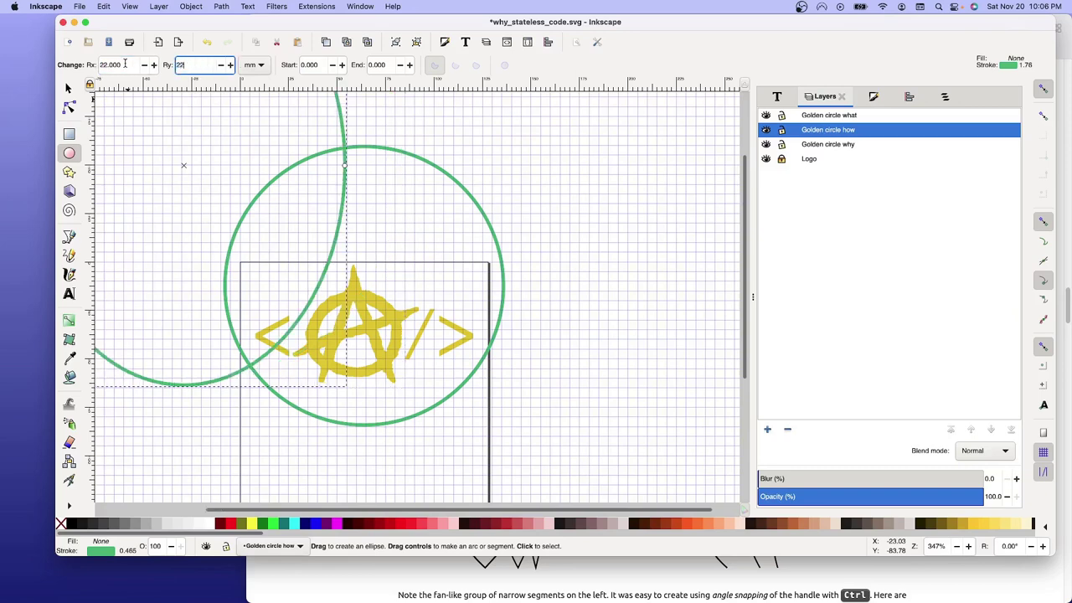
{"action": "key", "text": "Tab"}
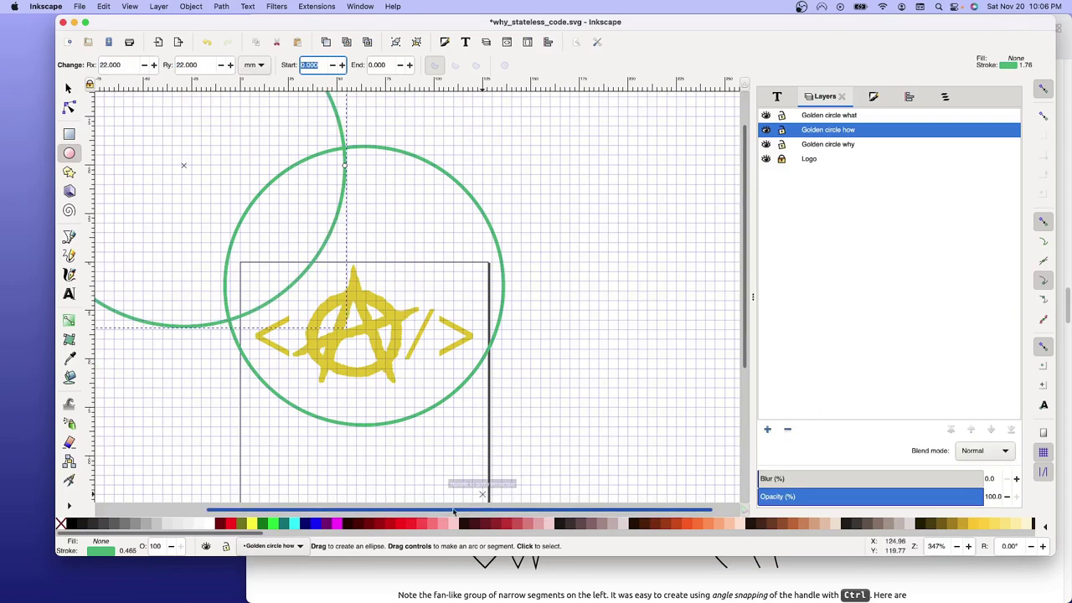
{"action": "left_click_drag", "start_coordinate": [453, 511], "coordinate": [354, 501]}
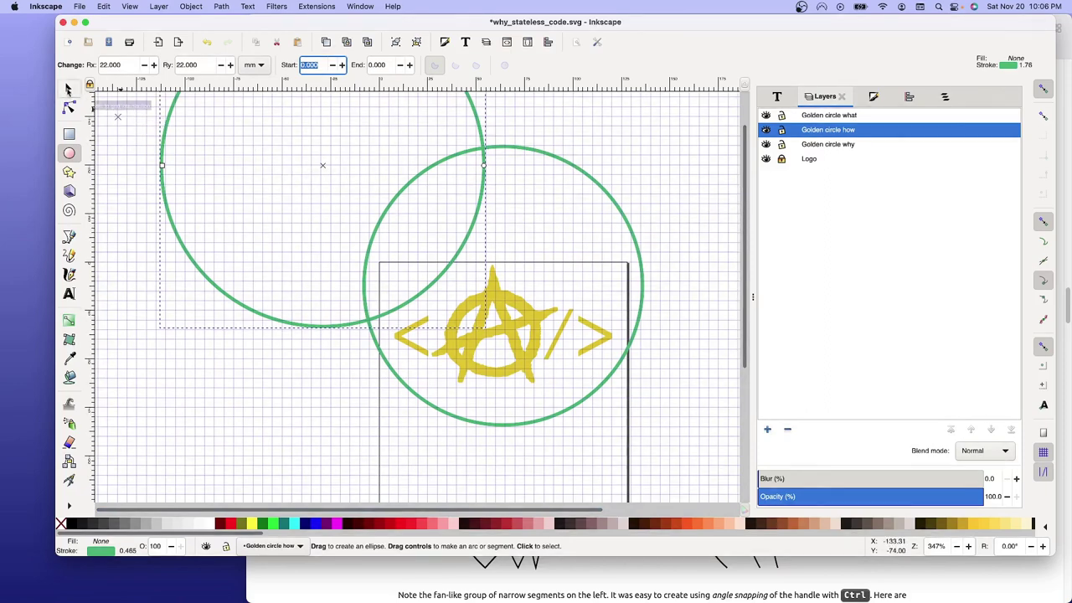
{"action": "left_click", "coordinate": [68, 89]}
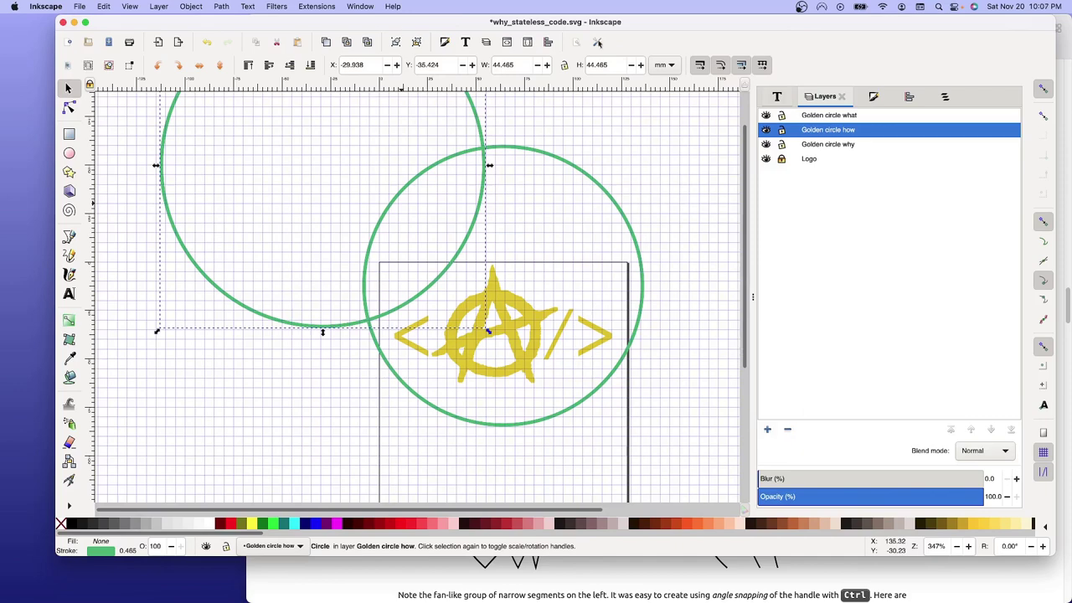
- Centre the 22 mm circle on the page's vertical axis and set its Y to -15.424
{"action": "left_click", "coordinate": [909, 98]}
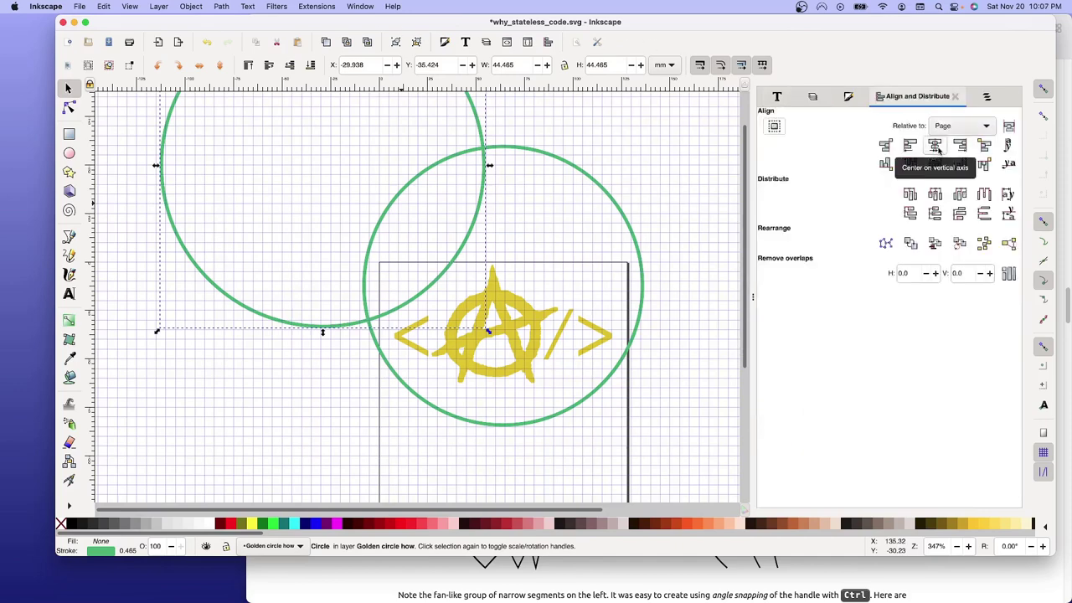
{"action": "left_click", "coordinate": [935, 145]}
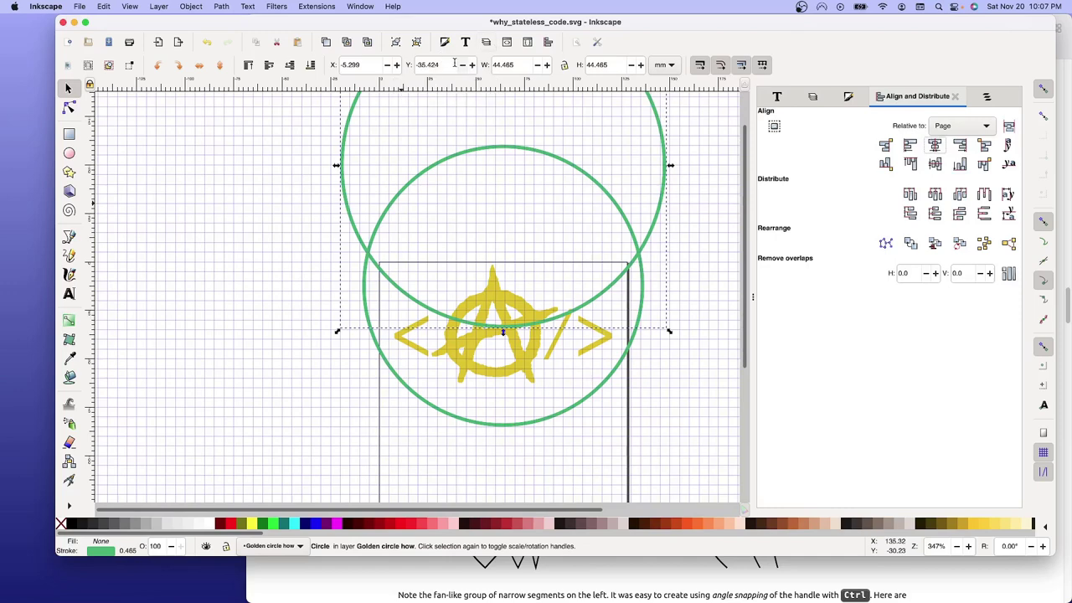
{"action": "left_click", "coordinate": [450, 66]}
{"action": "type", "text": "1"}
{"action": "key", "text": "Return"}
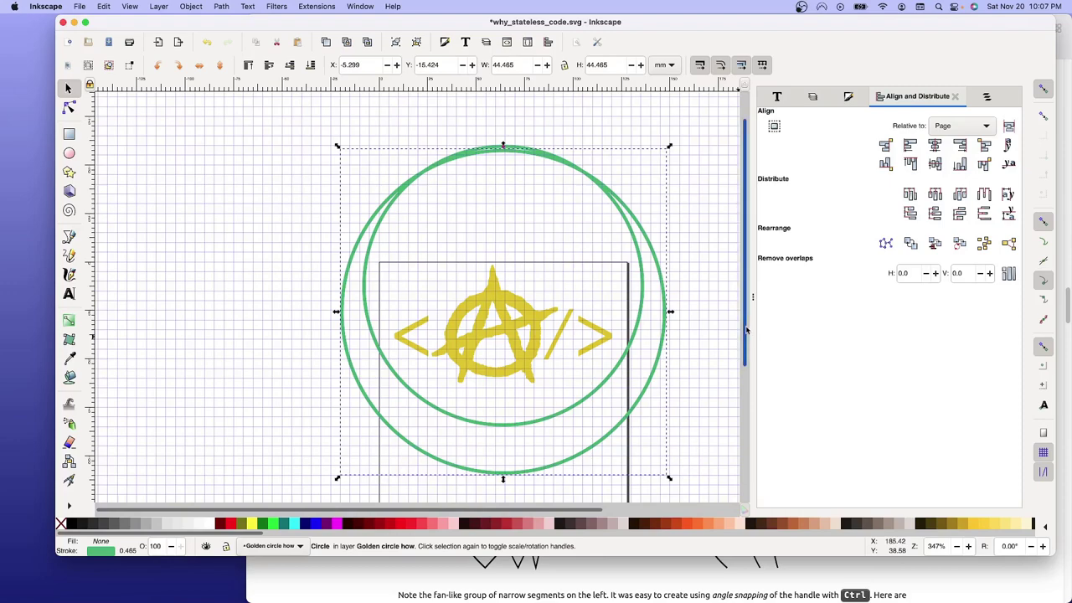
- Give the second circle a 26 mm radius for both Rx and Ry
{"action": "scroll", "coordinate": [746, 329], "scroll_direction": "down", "scroll_amount": 3}
{"action": "scroll", "coordinate": [746, 329], "scroll_direction": "down", "scroll_amount": 1}
{"action": "scroll", "coordinate": [746, 329], "scroll_direction": "up", "scroll_amount": 1}
{"action": "scroll", "coordinate": [746, 331], "scroll_direction": "up", "scroll_amount": 3}
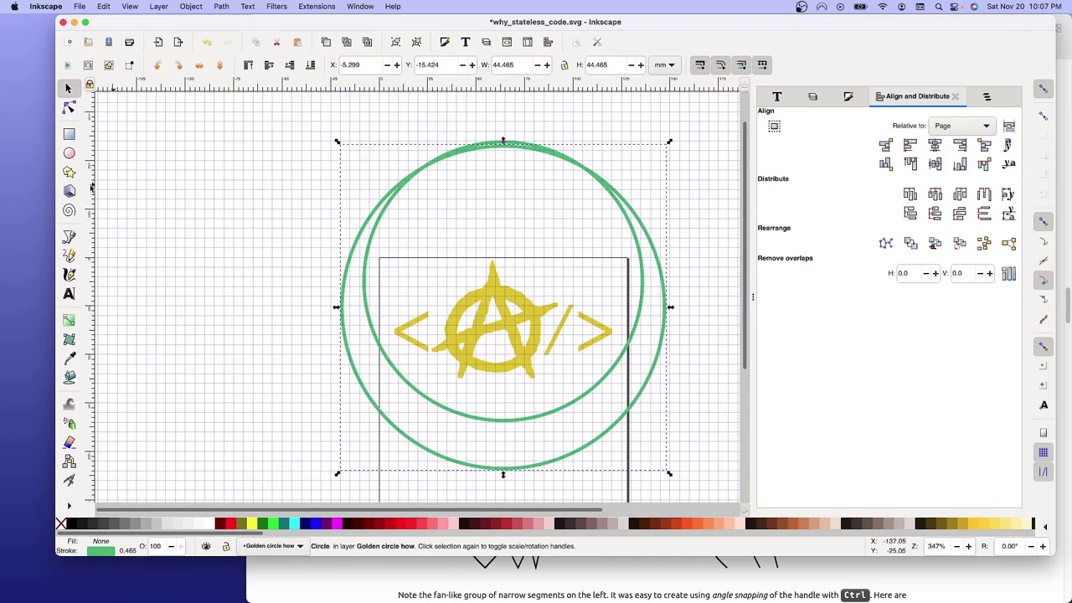
{"action": "left_click", "coordinate": [69, 153]}
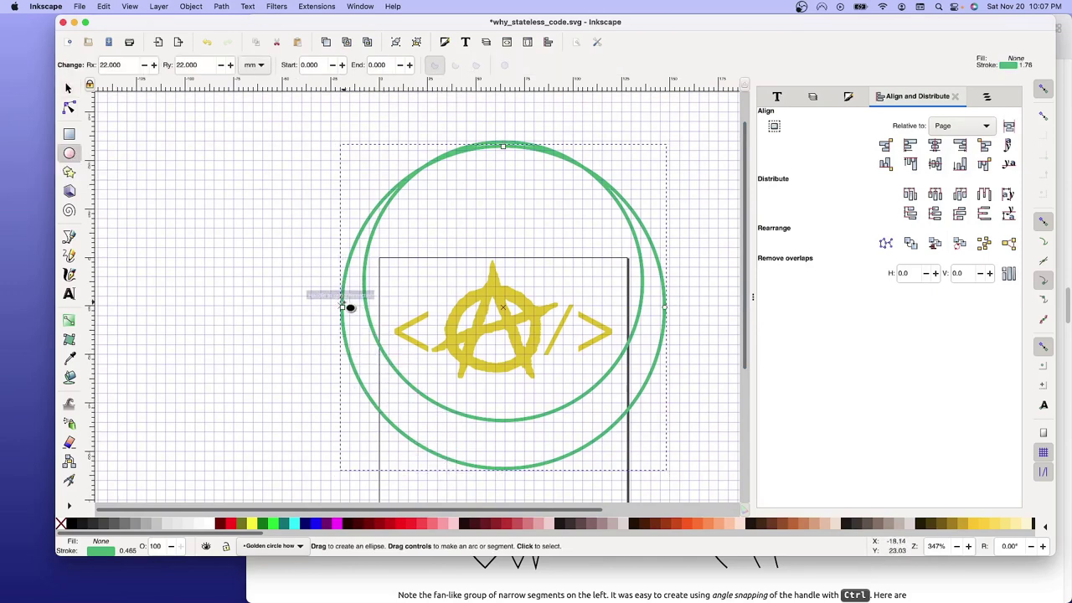
{"action": "left_click", "coordinate": [104, 63]}
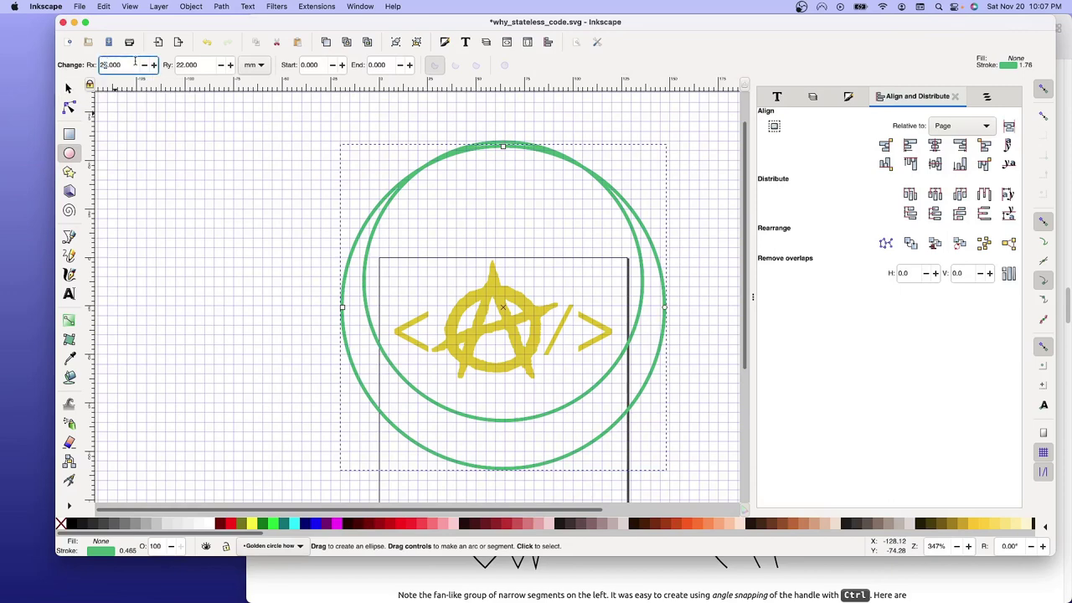
{"action": "type", "text": "26"}
{"action": "key", "text": "Tab"}
{"action": "type", "text": "6"}
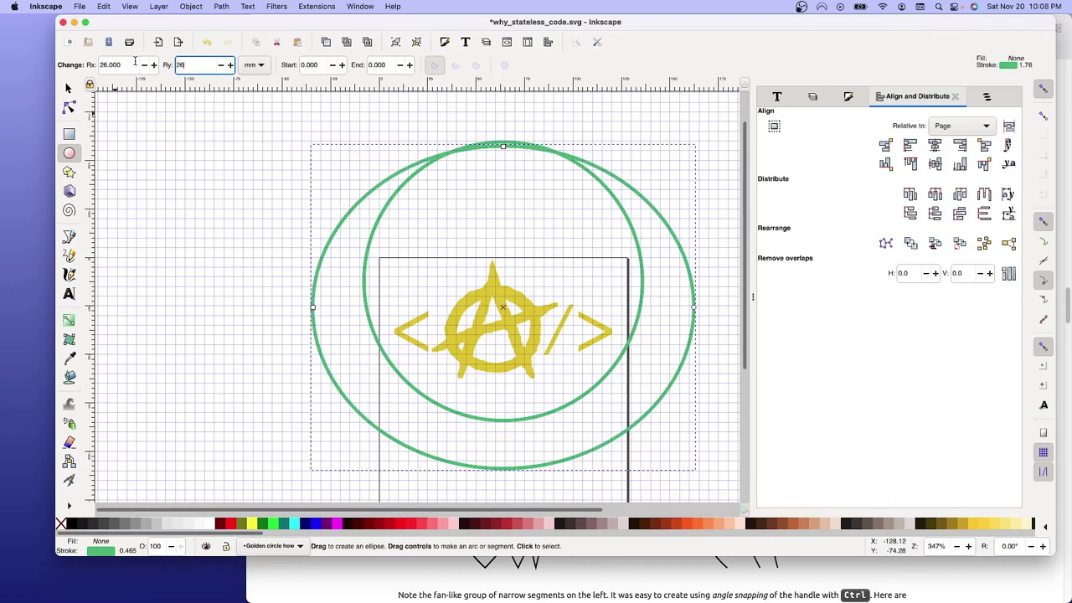
{"action": "key", "text": "Tab"}
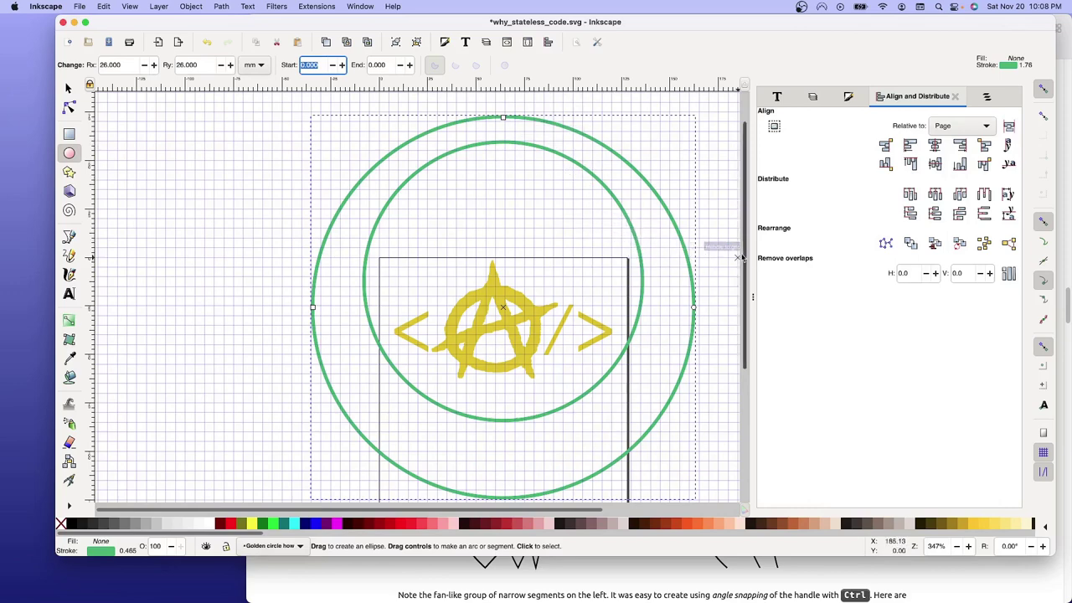
{"action": "left_click_drag", "start_coordinate": [742, 258], "coordinate": [744, 249]}
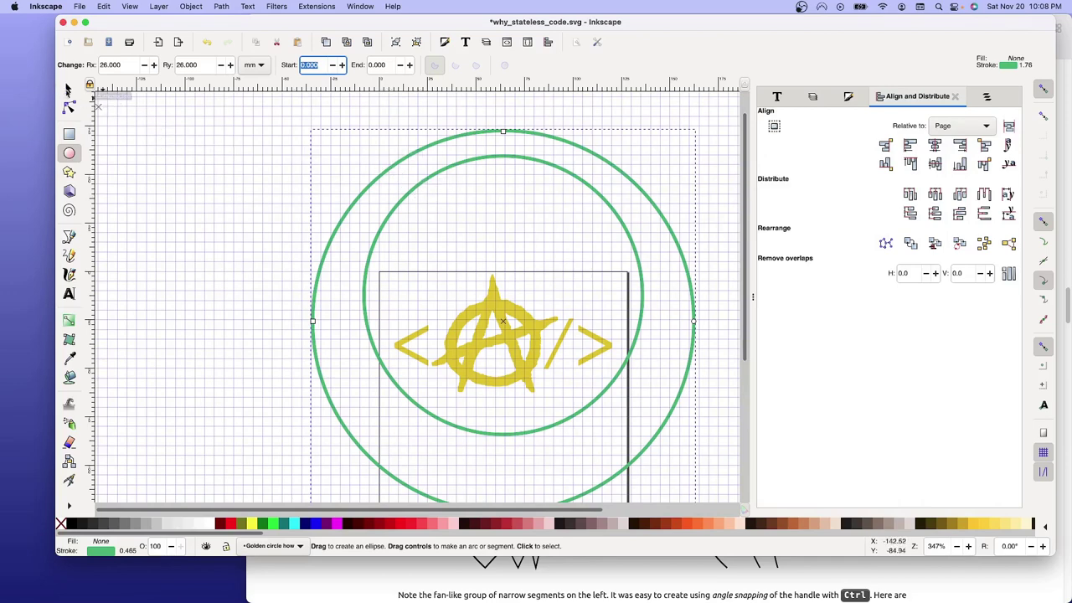
- Nudge the 26 mm circle upward until it rings the inner circle concentrically
{"action": "key", "text": "s"}
{"action": "left_click", "coordinate": [446, 144]}
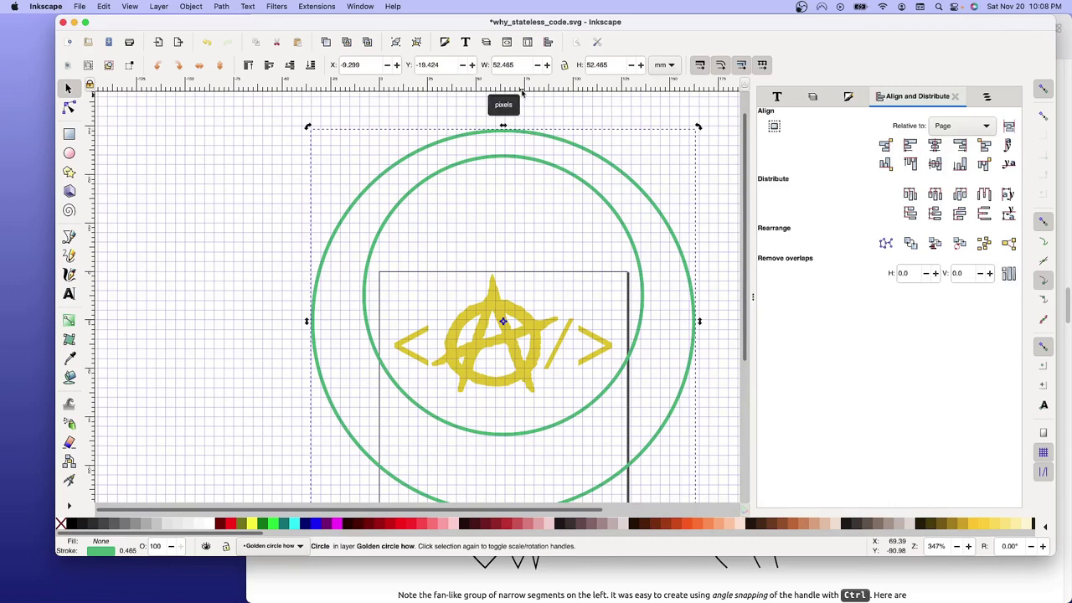
{"action": "key", "text": "Up"}
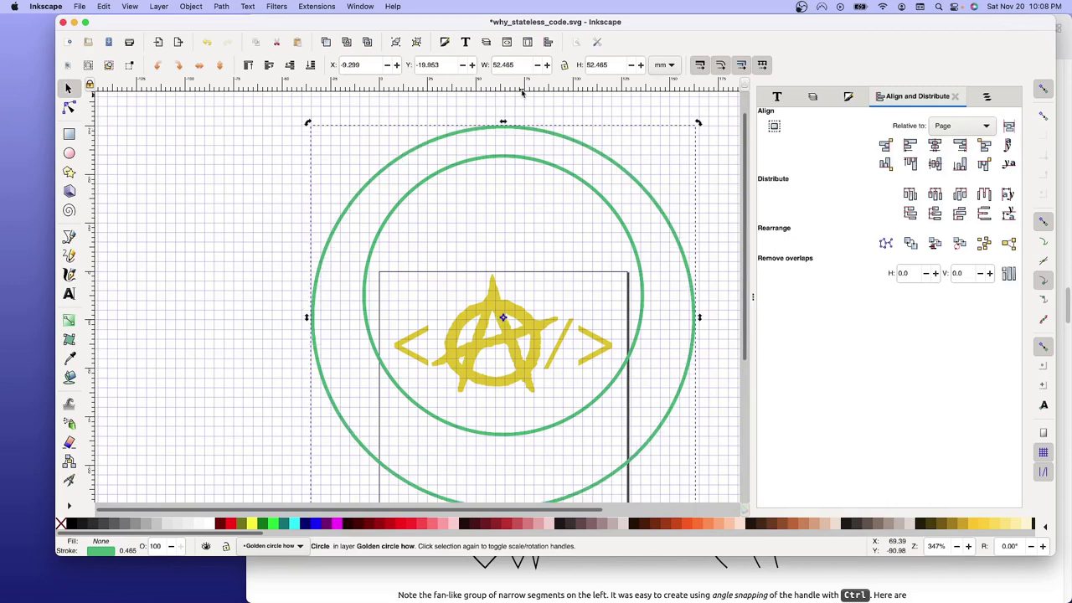
{"action": "key", "text": "Up"}
{"action": "key", "text": "Up"}
{"action": "key", "text": "Up"}
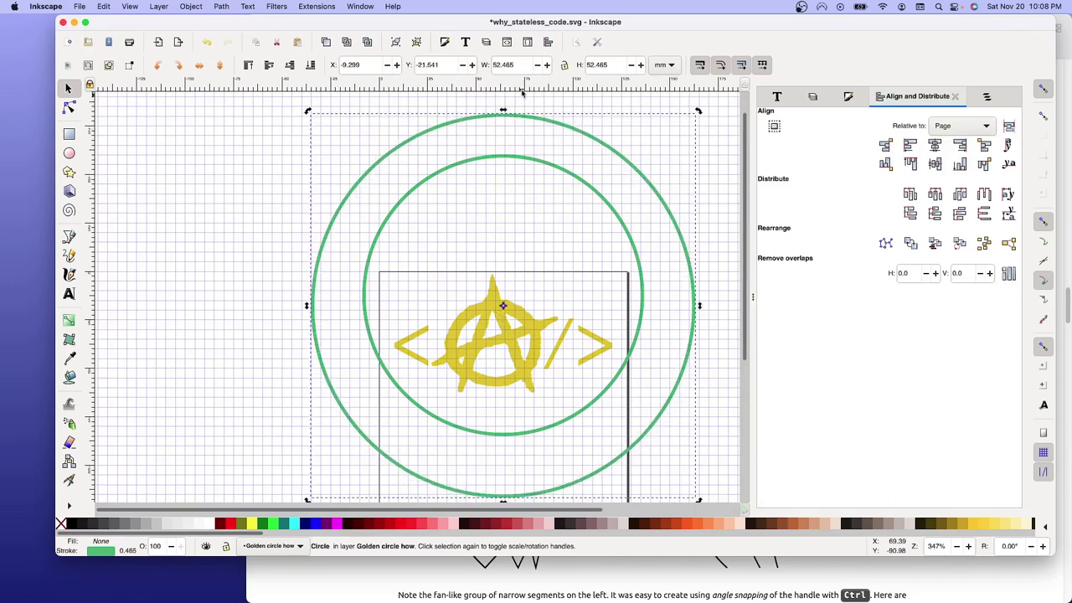
{"action": "key", "text": "Up"}
{"action": "key", "text": "Up"}
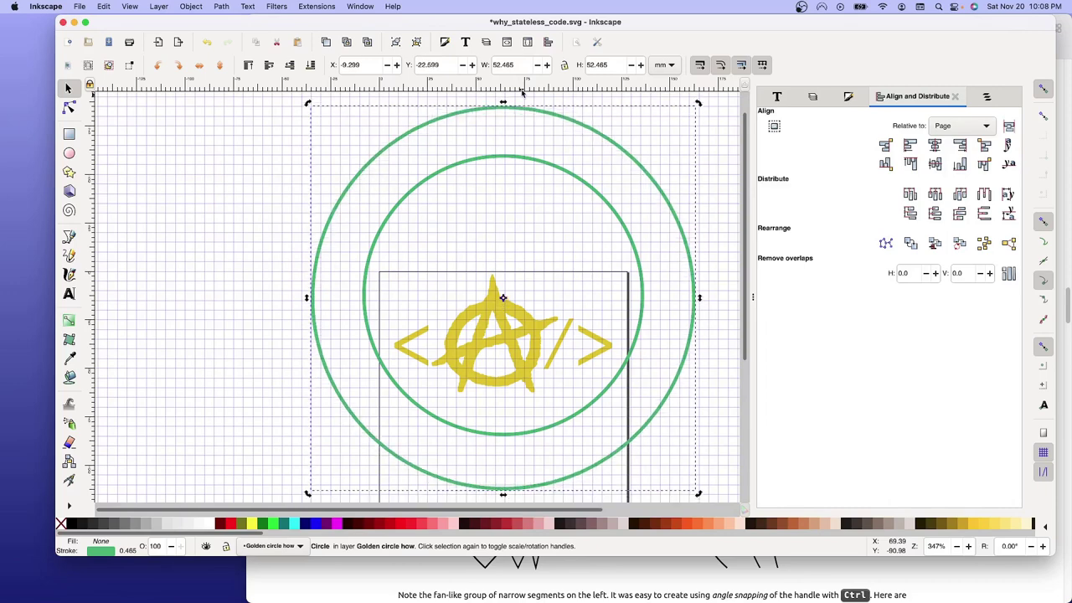
{"action": "key", "text": "Up"}
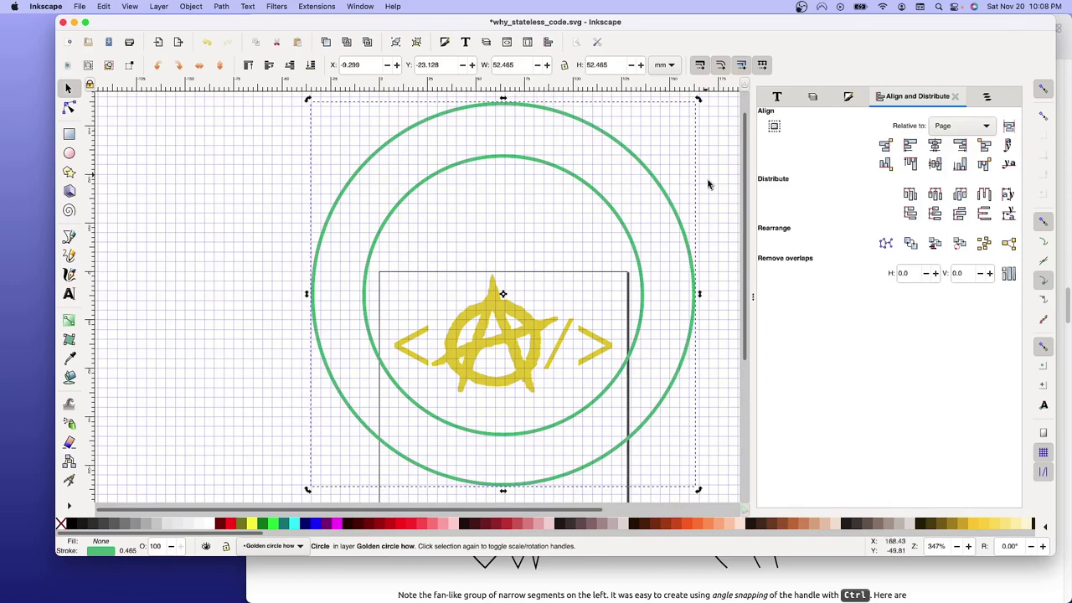
{"action": "mouse_move", "coordinate": [744, 222]}
{"action": "left_click_drag", "start_coordinate": [745, 222], "coordinate": [748, 259]}
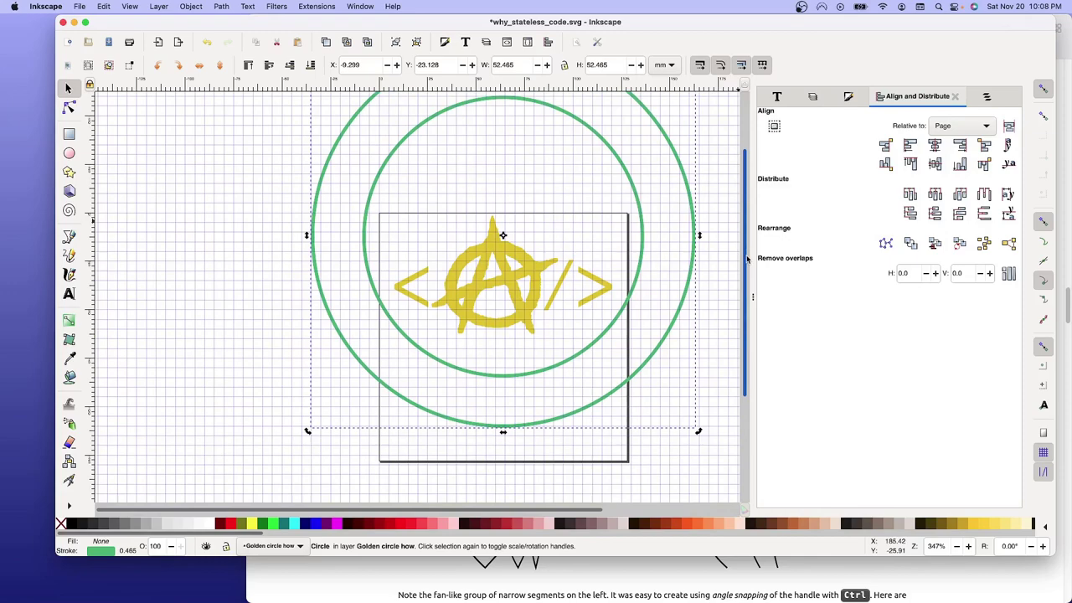
{"action": "left_click_drag", "start_coordinate": [747, 259], "coordinate": [745, 262]}
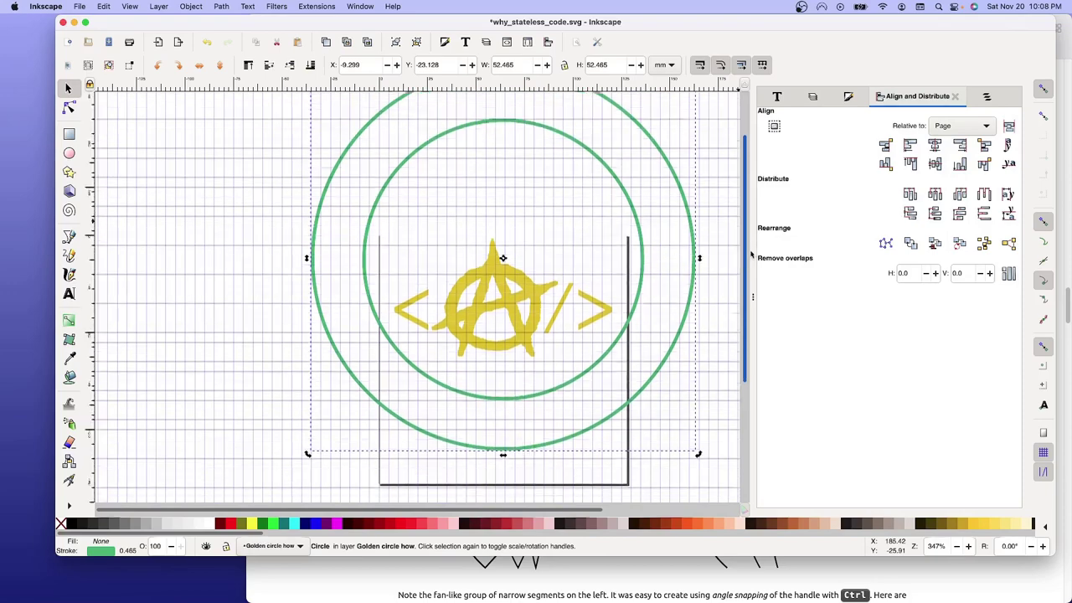
{"action": "left_click_drag", "start_coordinate": [745, 263], "coordinate": [750, 256]}
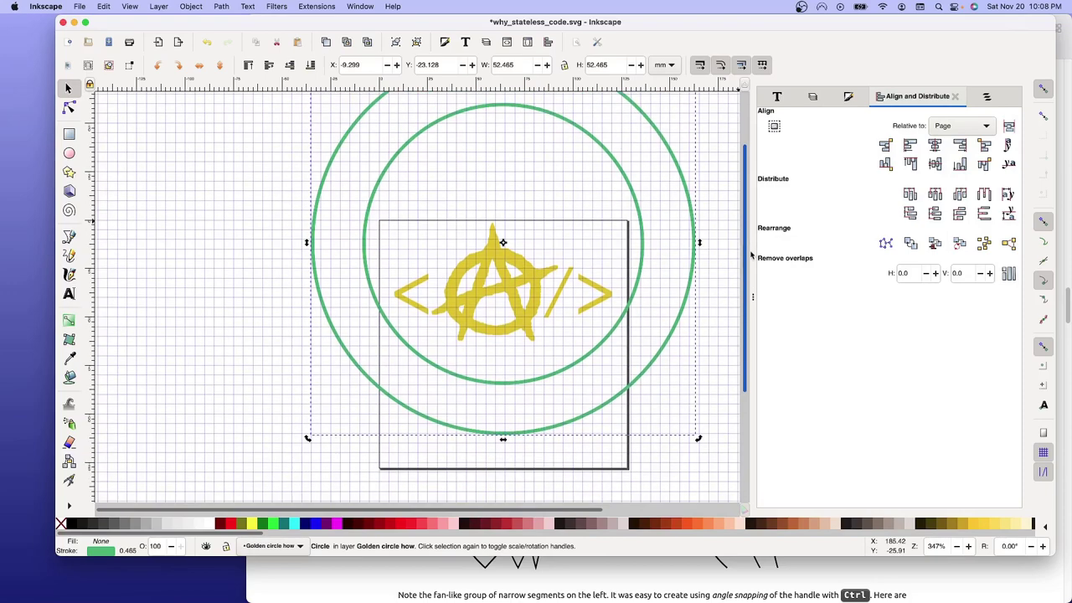
{"action": "left_click_drag", "start_coordinate": [751, 256], "coordinate": [751, 220]}
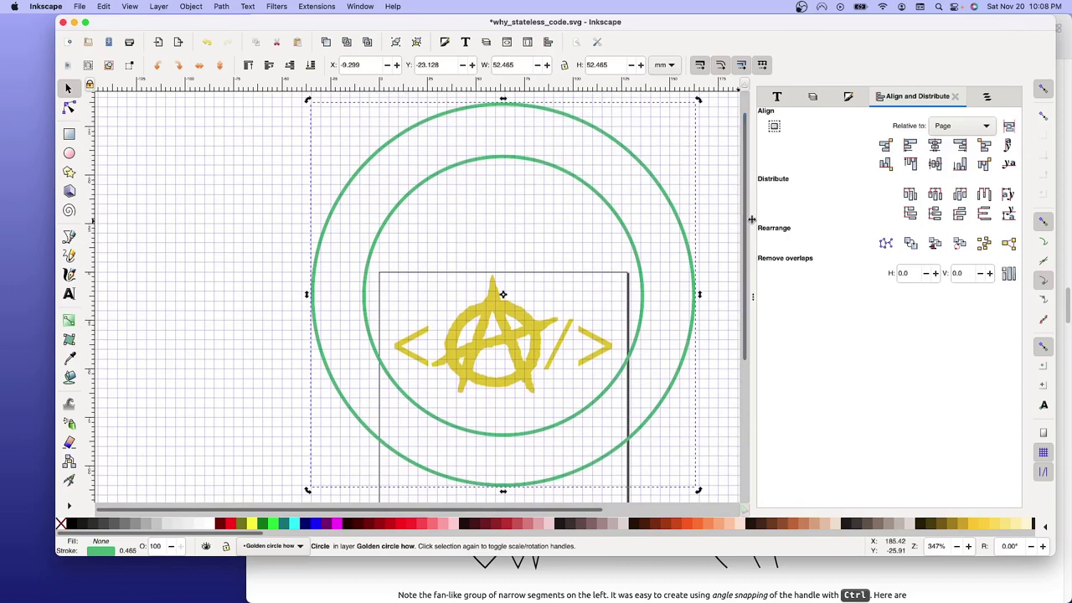
- Make Golden circle what the active layer and lock the Golden circle how and why layers
{"action": "left_click", "coordinate": [812, 98]}
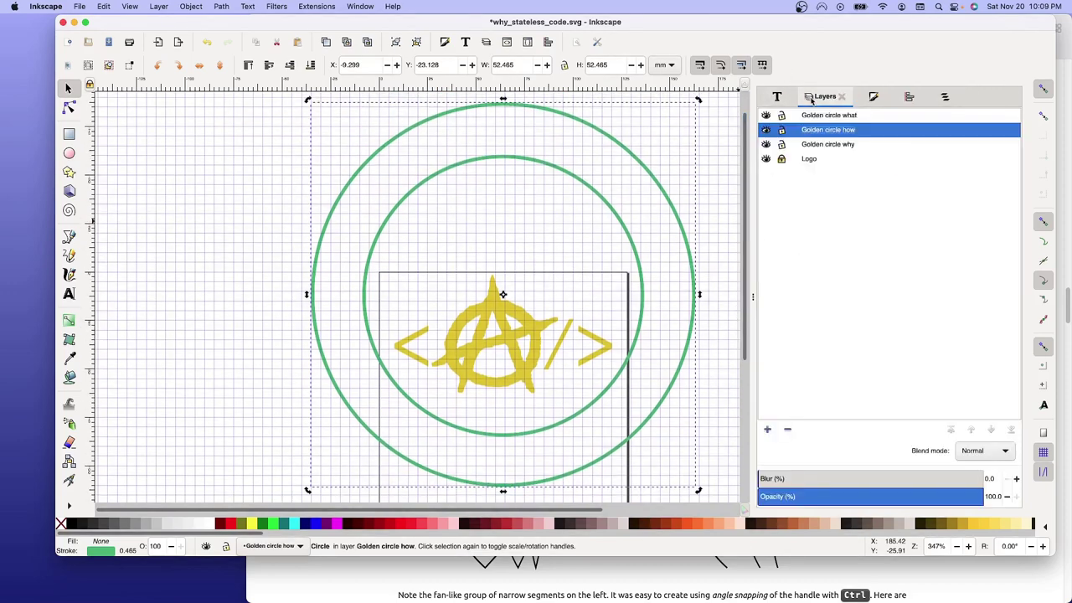
{"action": "left_click", "coordinate": [822, 118]}
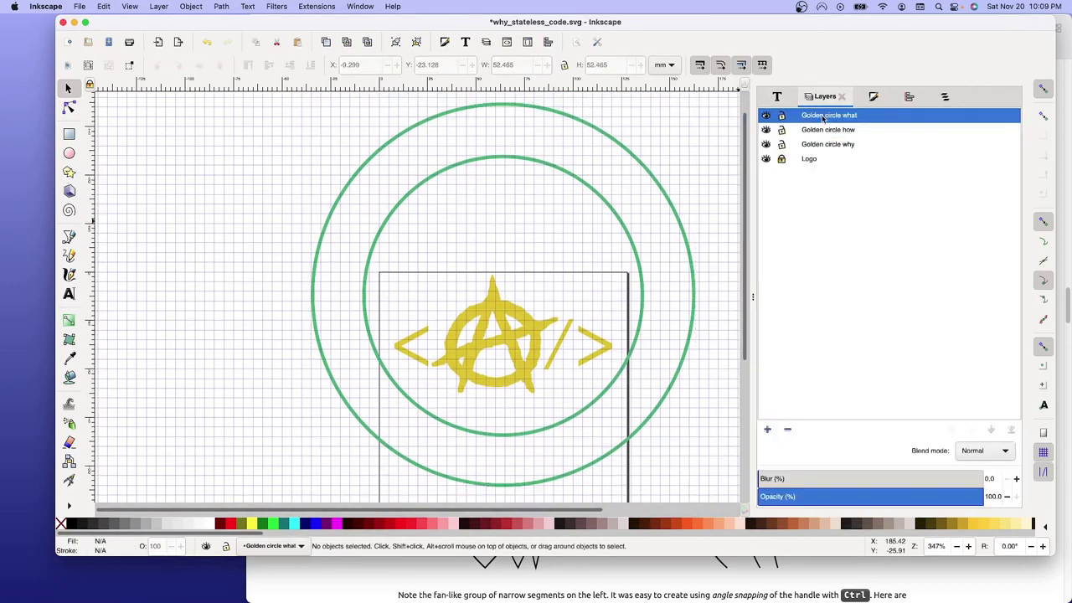
{"action": "left_click", "coordinate": [781, 130]}
{"action": "left_click", "coordinate": [781, 145]}
{"action": "scroll", "coordinate": [723, 220], "scroll_direction": "up", "scroll_amount": 2}
{"action": "scroll", "coordinate": [705, 209], "scroll_direction": "down", "scroll_amount": 2}
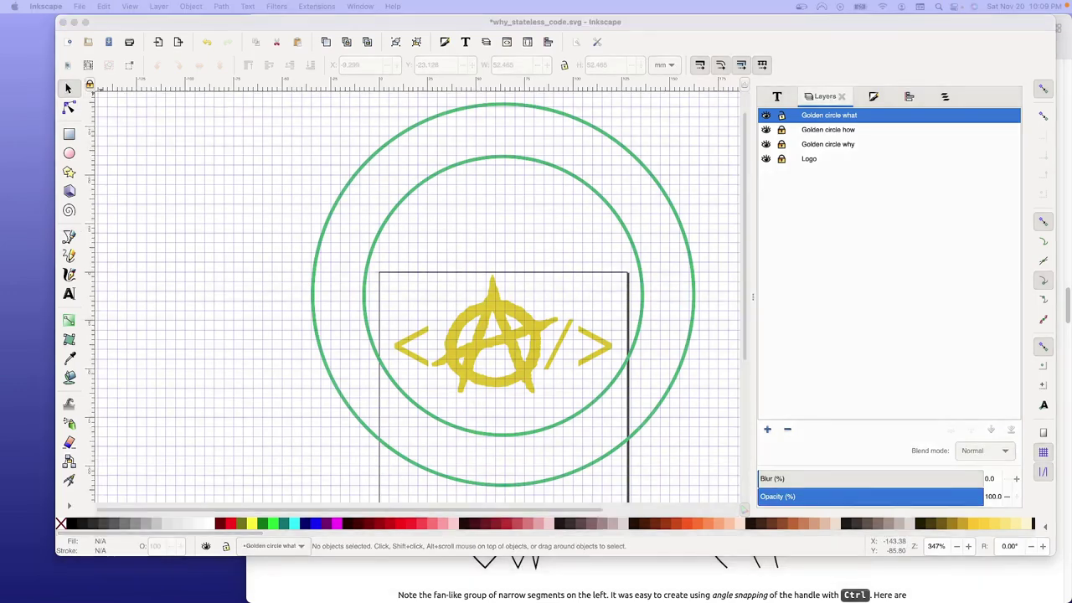
{"action": "left_click", "coordinate": [68, 159]}
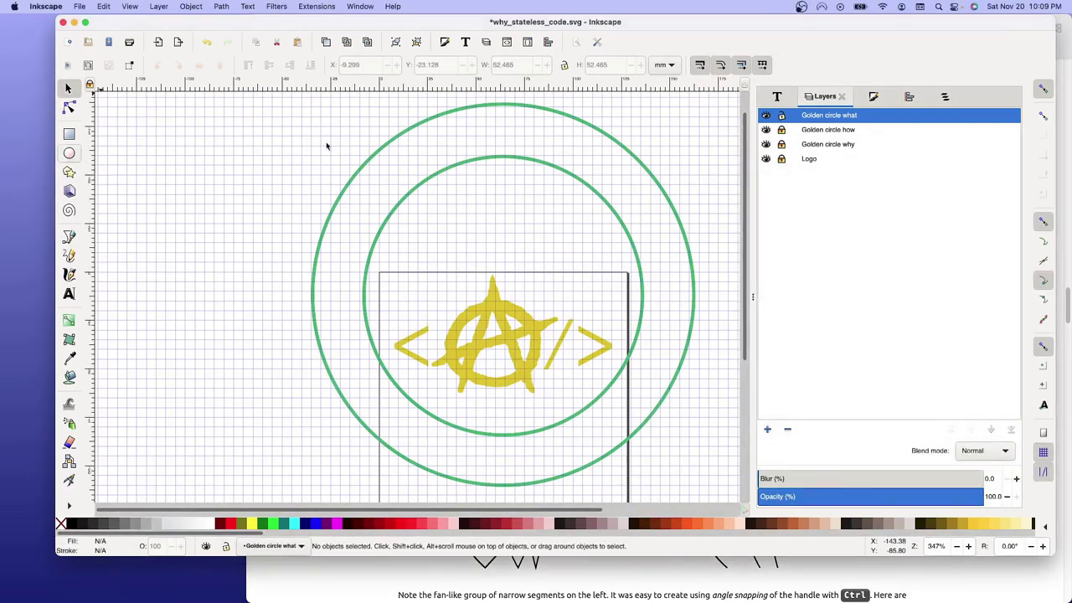
{"action": "scroll", "coordinate": [234, 108], "scroll_direction": "up", "scroll_amount": 3}
{"action": "scroll", "coordinate": [252, 119], "scroll_direction": "up", "scroll_amount": 2}
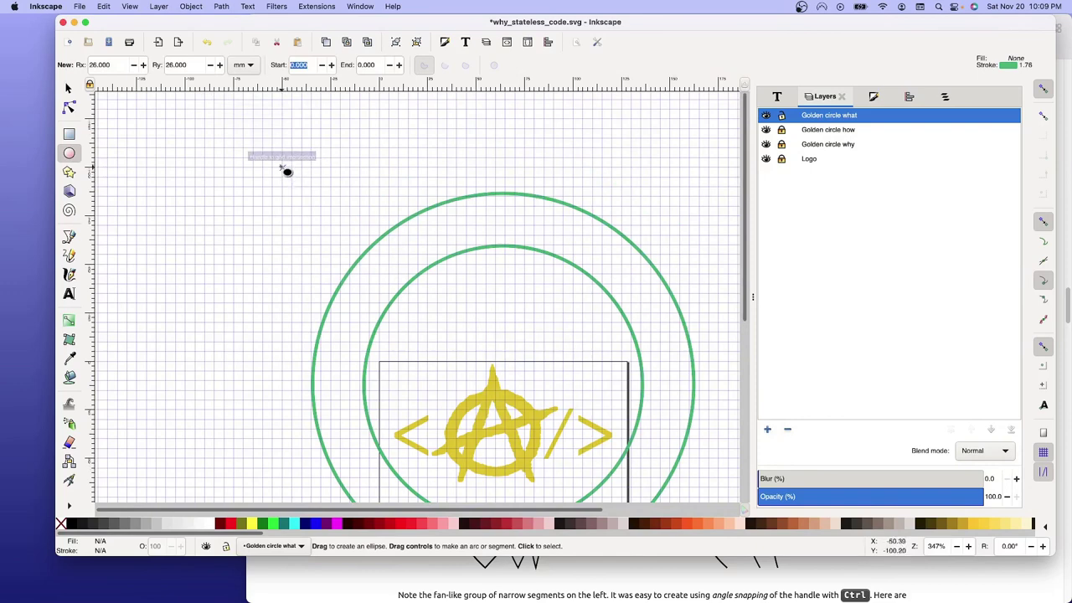
- Draw a third, larger ellipse around the two existing rings
{"action": "left_click_drag", "start_coordinate": [281, 167], "coordinate": [523, 437]}
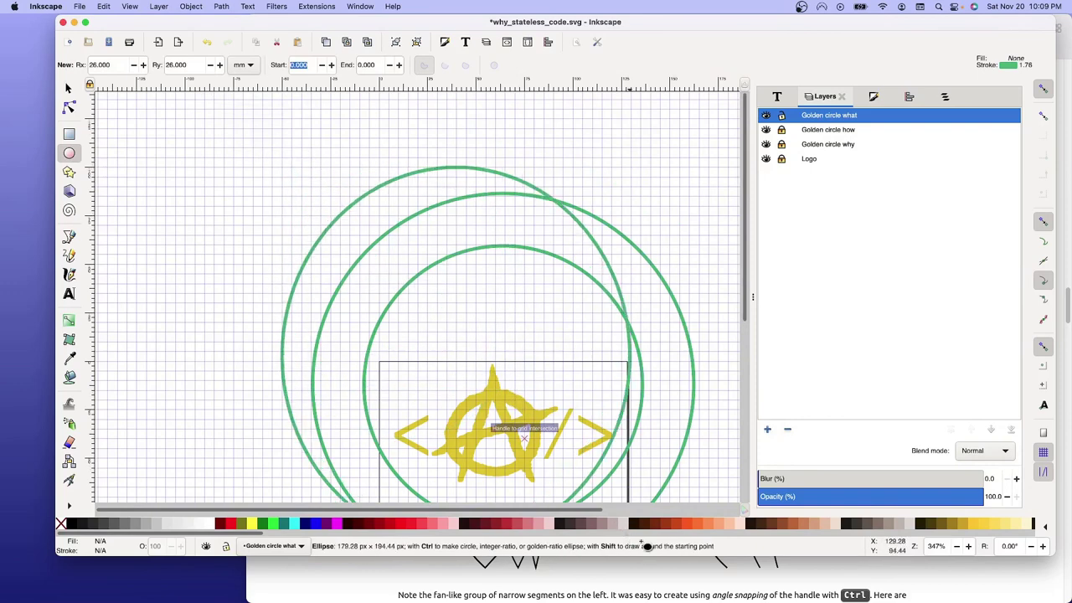
{"action": "left_click_drag", "start_coordinate": [523, 437], "coordinate": [607, 494]}
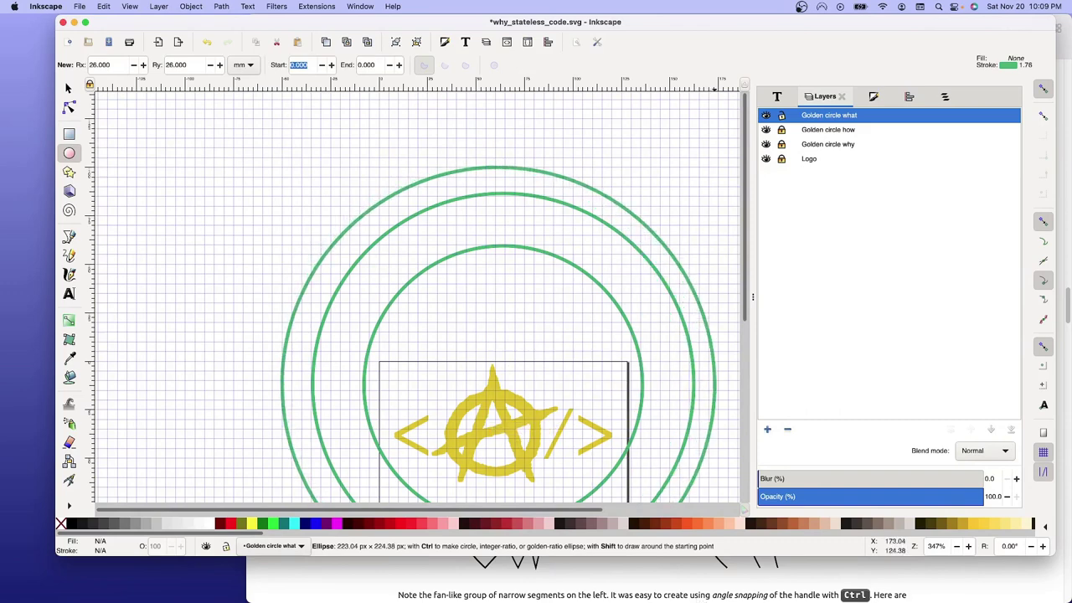
{"action": "left_click_drag", "start_coordinate": [716, 501], "coordinate": [733, 501]}
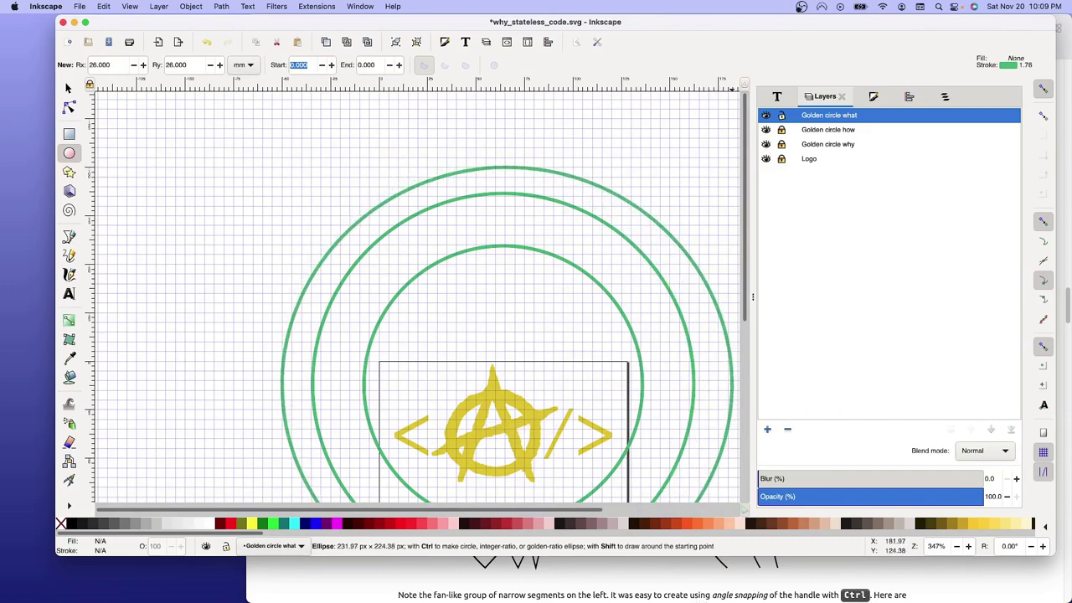
{"action": "left_click_drag", "start_coordinate": [734, 501], "coordinate": [729, 500]}
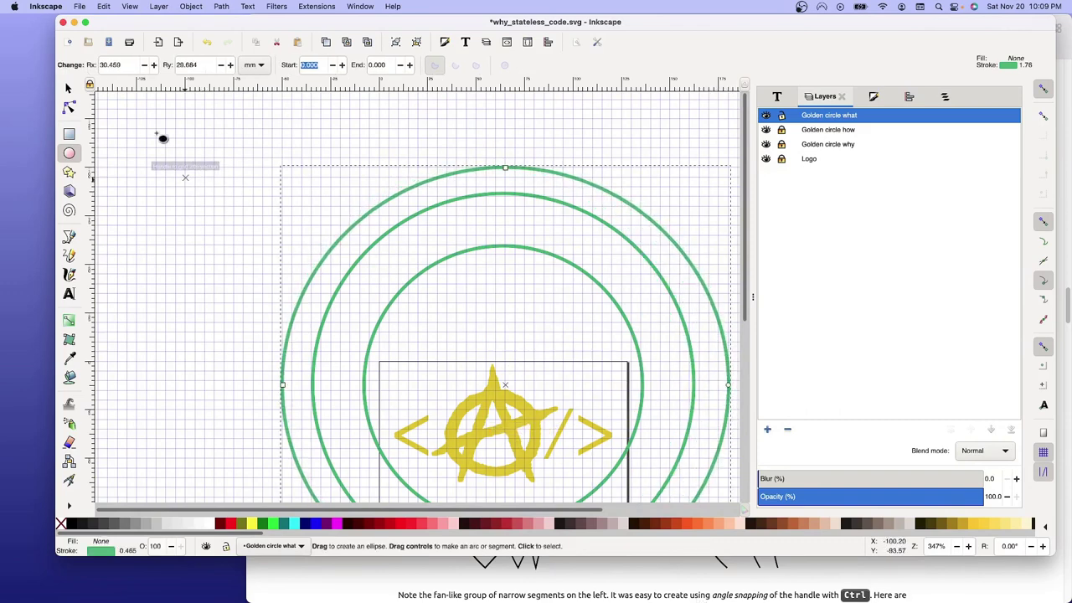
- Set the new ellipse's Rx and Ry both to 31 mm
{"action": "double_click", "coordinate": [123, 65]}
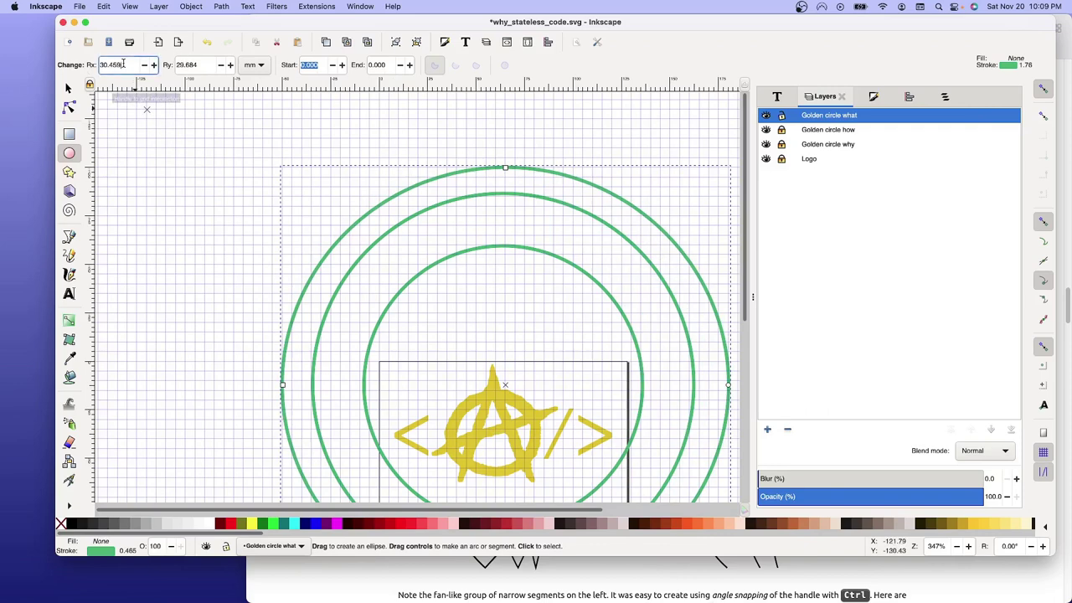
{"action": "type", "text": "31"}
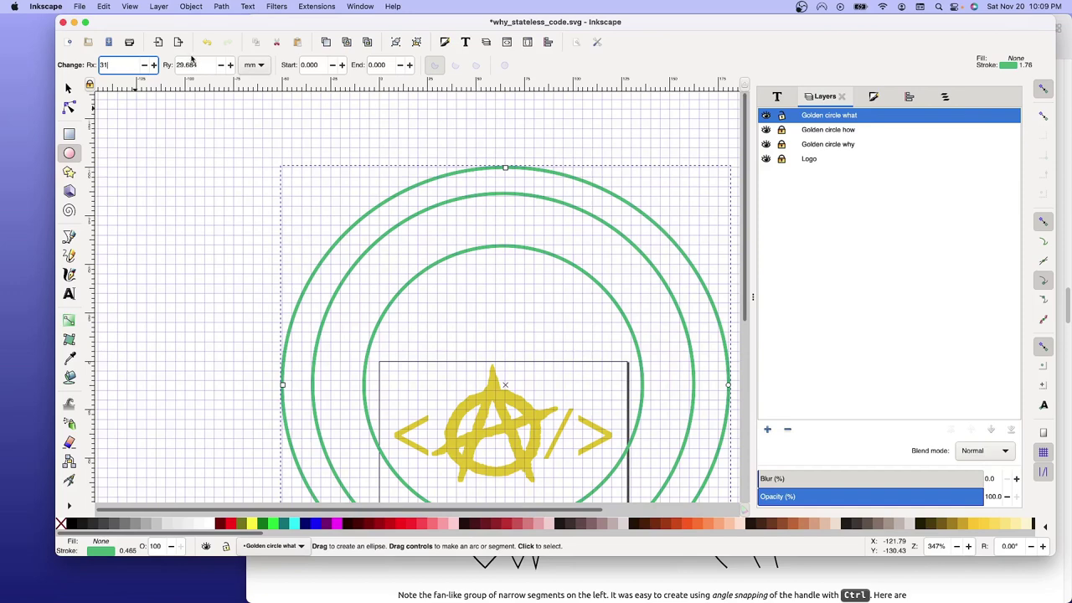
{"action": "key", "text": "Return"}
{"action": "double_click", "coordinate": [207, 64]}
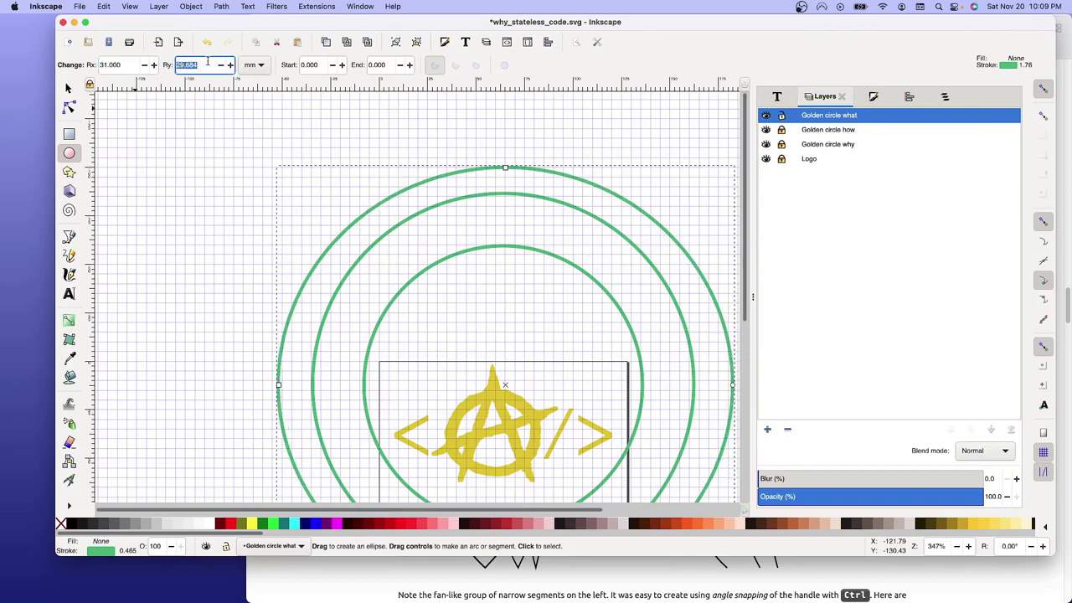
{"action": "type", "text": "31"}
{"action": "key", "text": "Tab"}
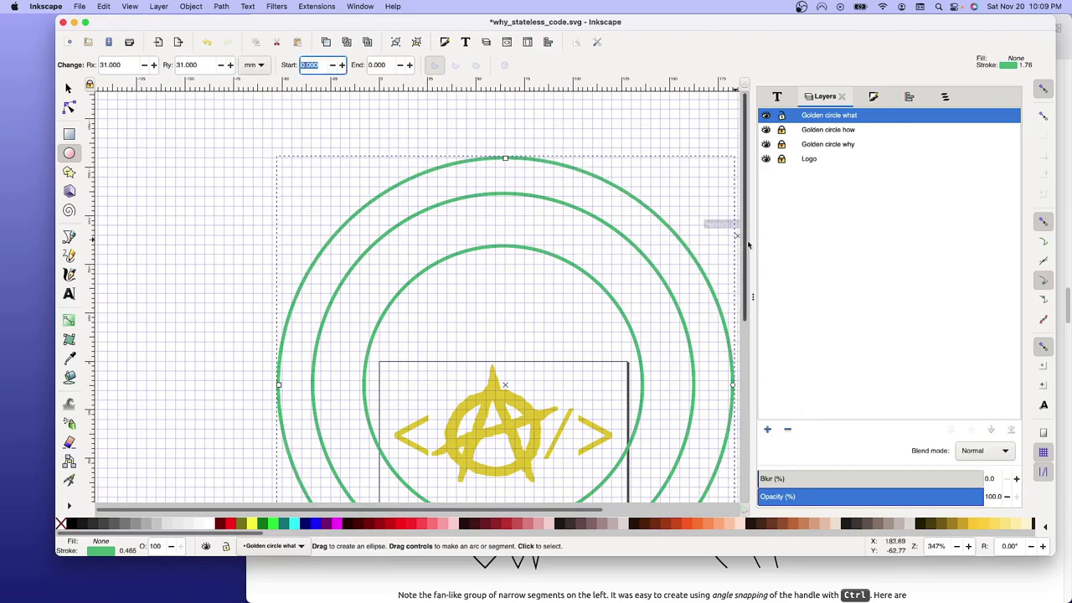
- Change the outer circle's Rx and Ry from 31 to 33 mm
{"action": "left_click_drag", "start_coordinate": [746, 237], "coordinate": [753, 318]}
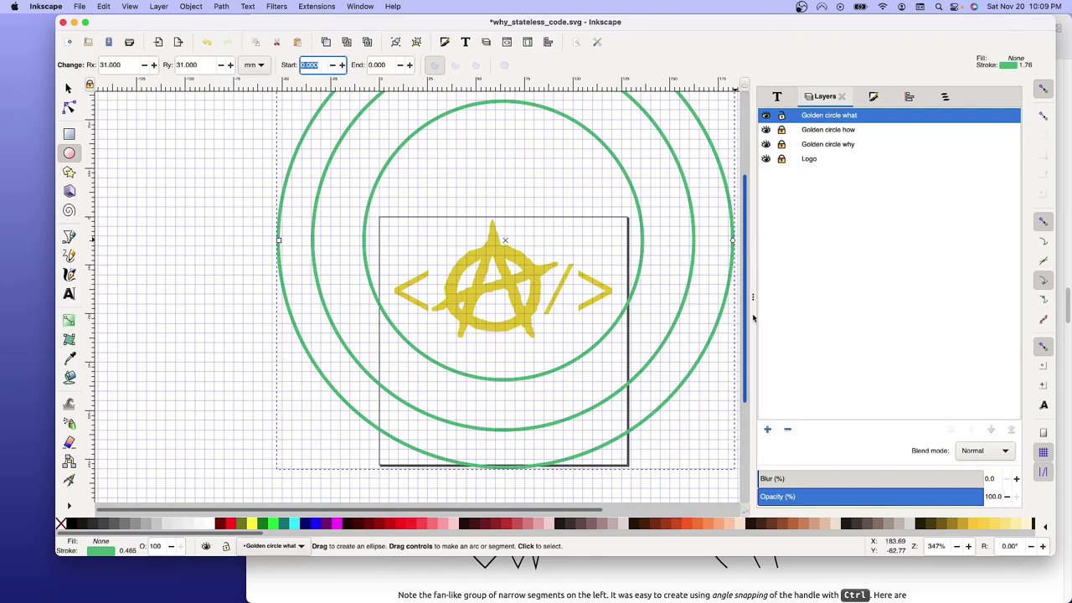
{"action": "left_click_drag", "start_coordinate": [752, 318], "coordinate": [751, 261]}
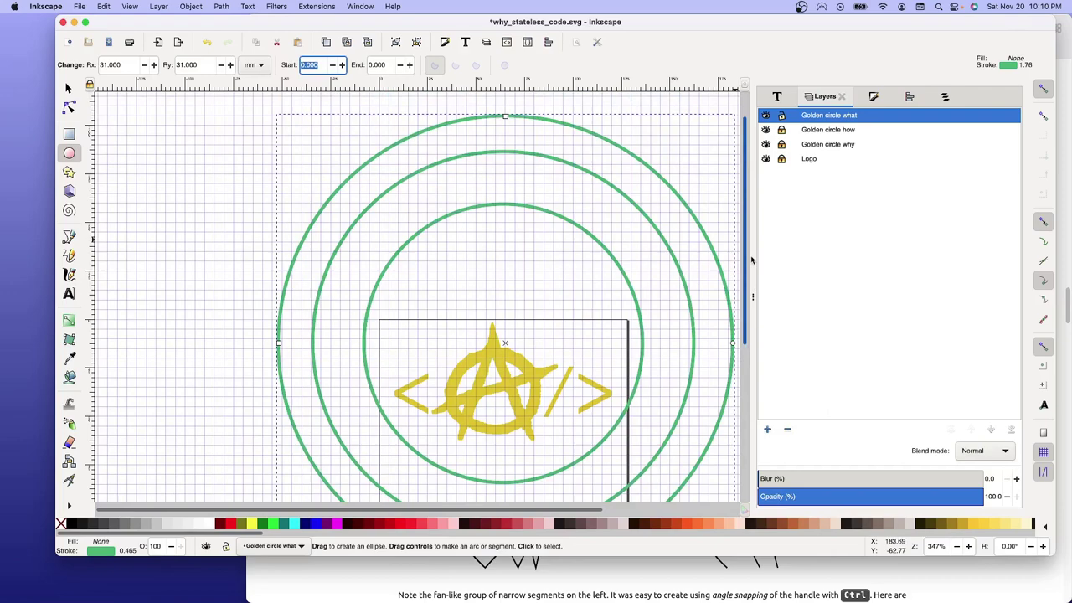
{"action": "left_click_drag", "start_coordinate": [751, 260], "coordinate": [750, 310]}
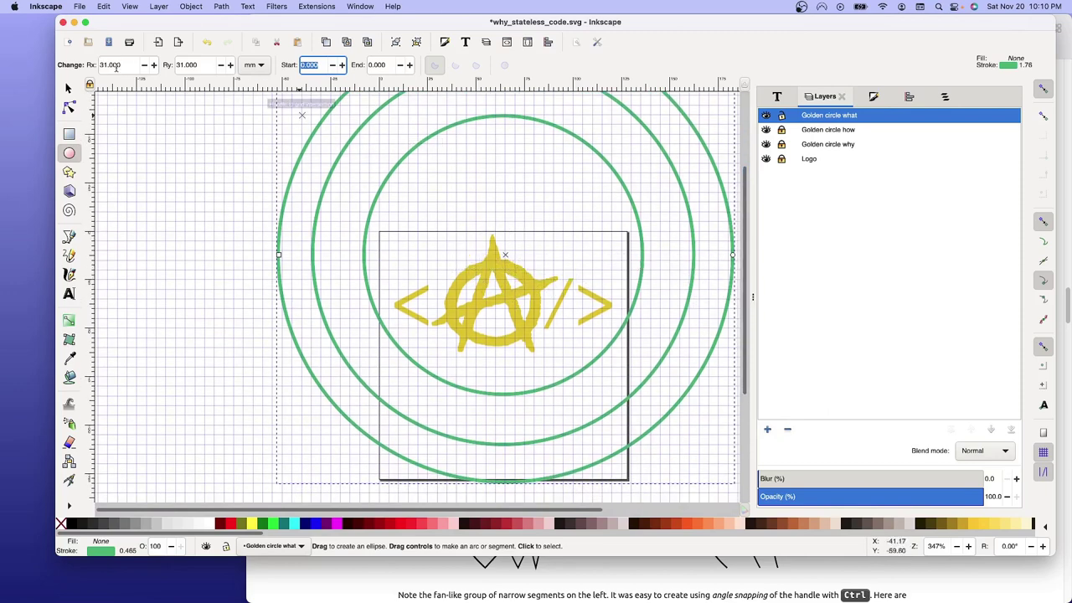
{"action": "double_click", "coordinate": [102, 65]}
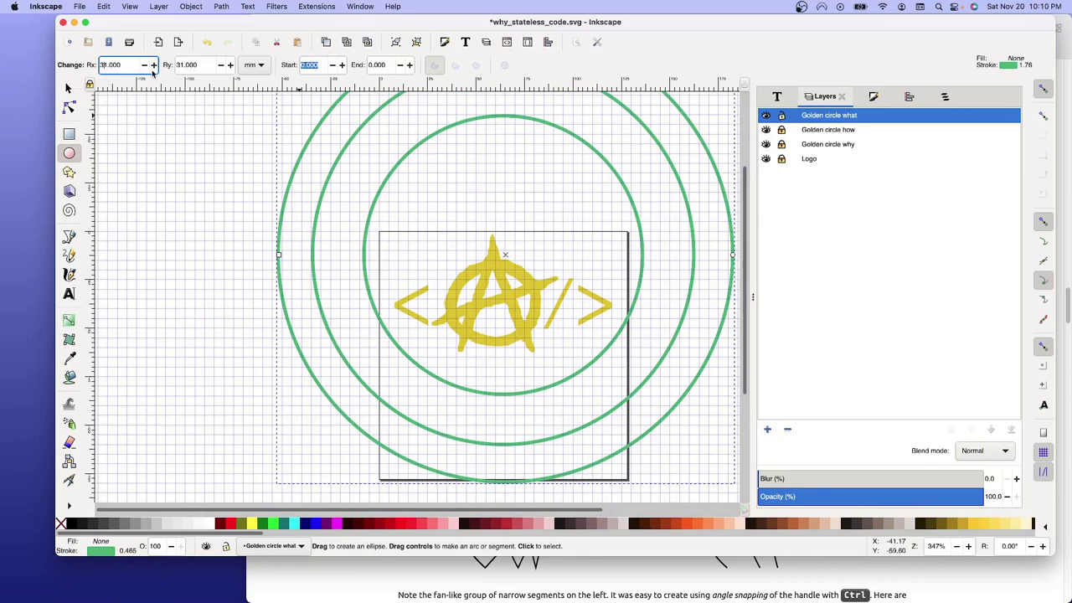
{"action": "type", "text": "33"}
{"action": "key", "text": "Tab"}
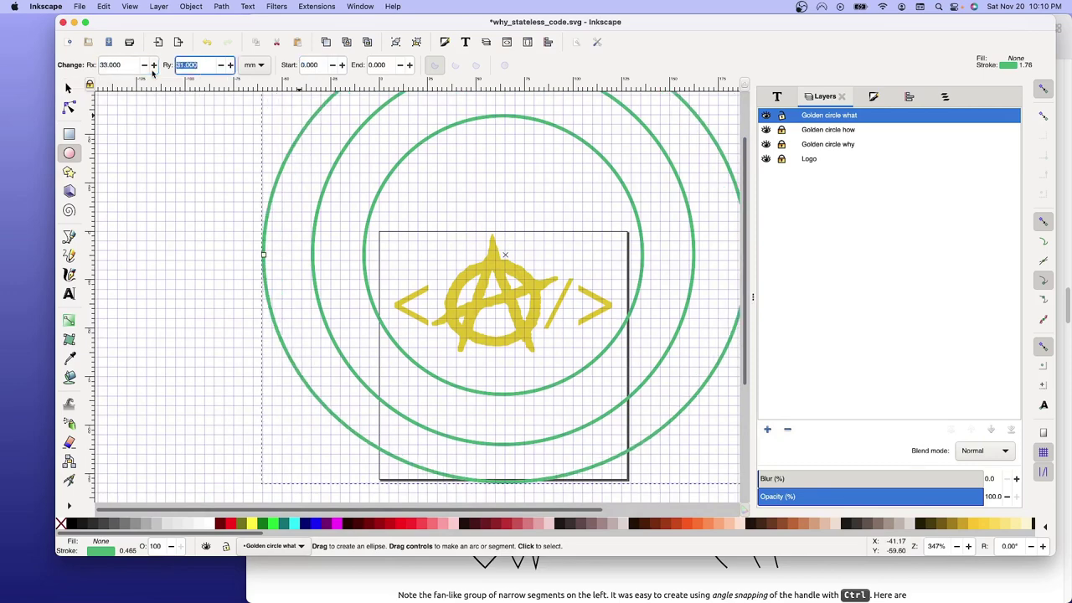
{"action": "type", "text": "33"}
{"action": "key", "text": "Tab"}
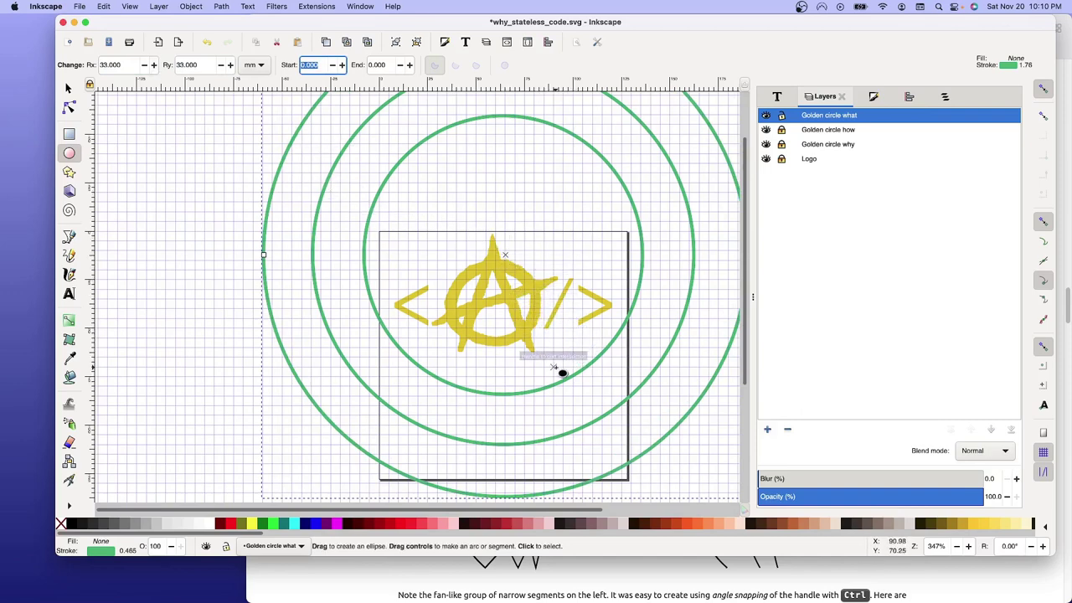
{"action": "mouse_move", "coordinate": [743, 251]}
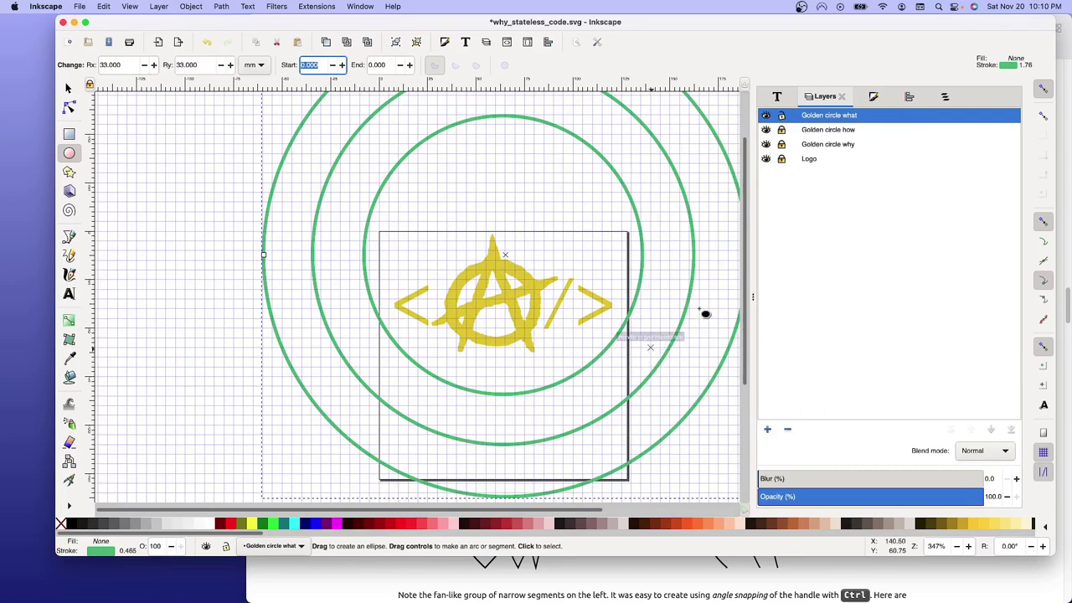
{"action": "left_click_drag", "start_coordinate": [747, 305], "coordinate": [742, 248]}
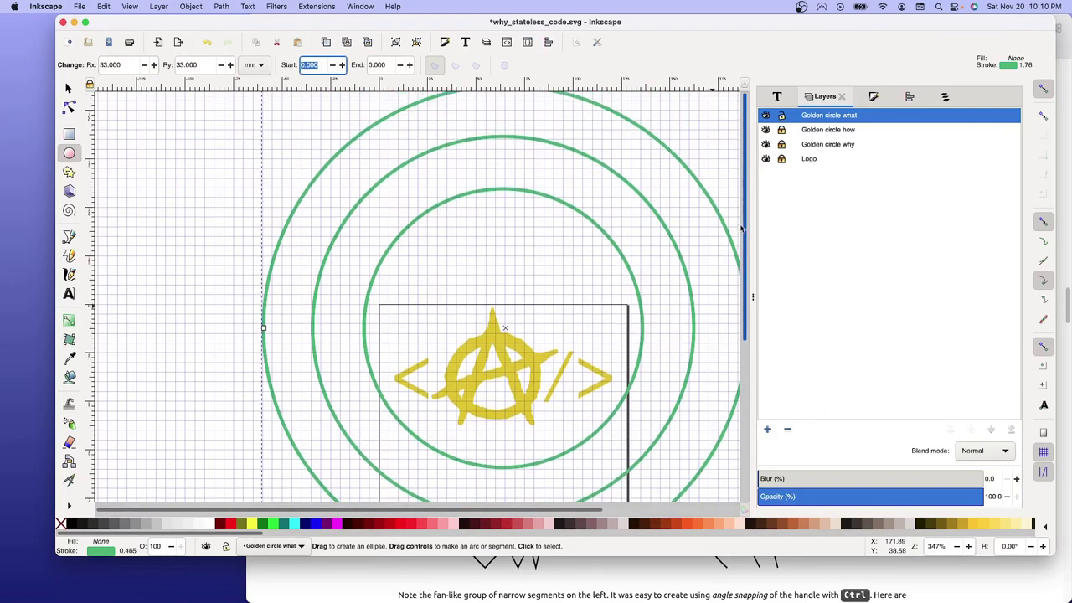
- Centre the 33 mm outer circle on the page's vertical axis and check the nested rings
{"action": "left_click", "coordinate": [909, 97]}
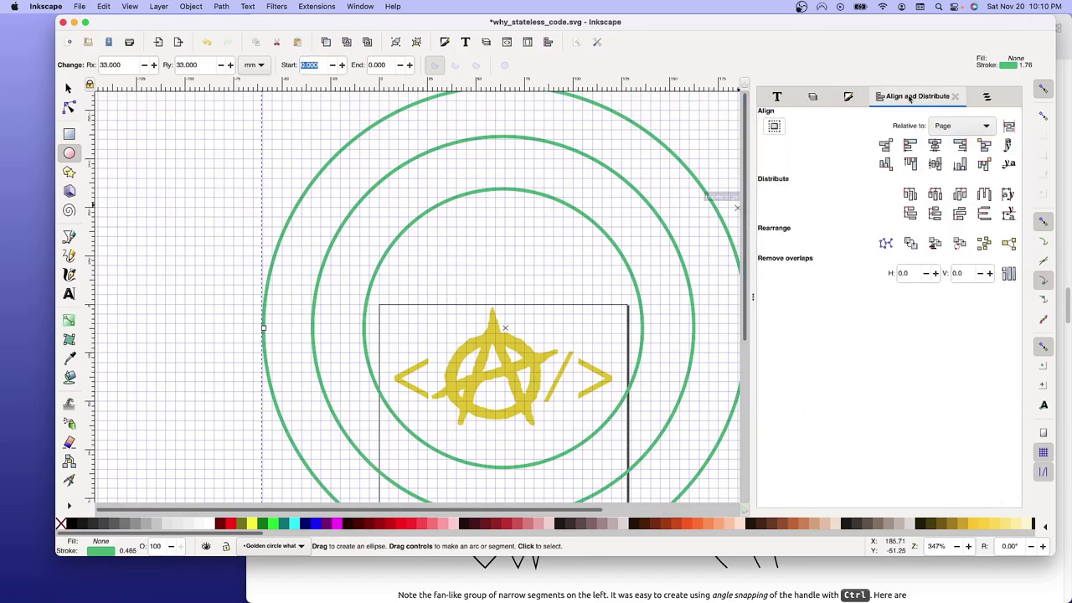
{"action": "left_click", "coordinate": [934, 146]}
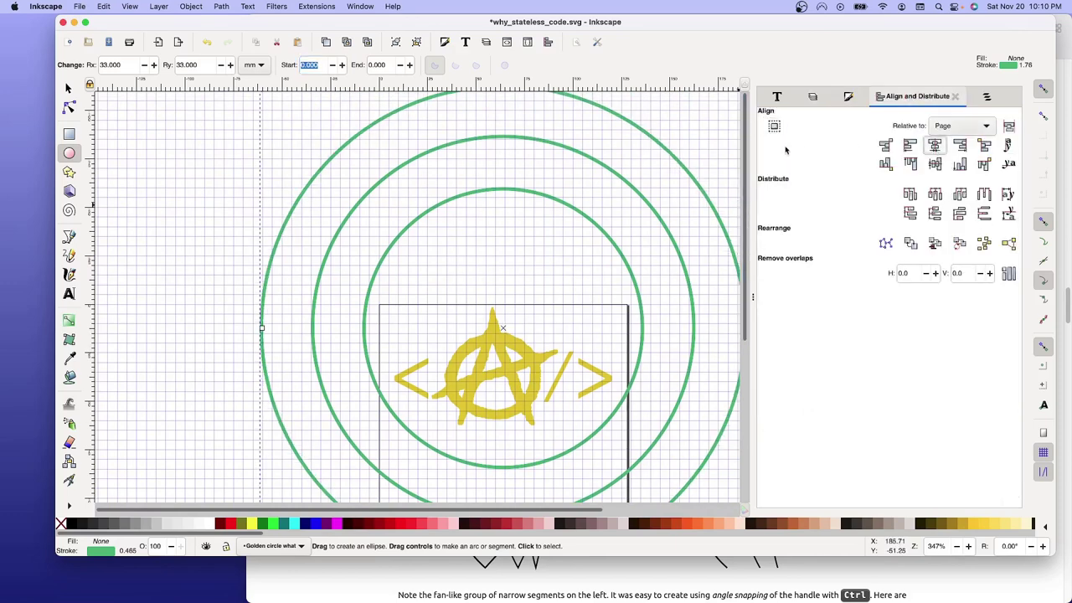
{"action": "scroll", "coordinate": [747, 161], "scroll_direction": "down", "scroll_amount": 1}
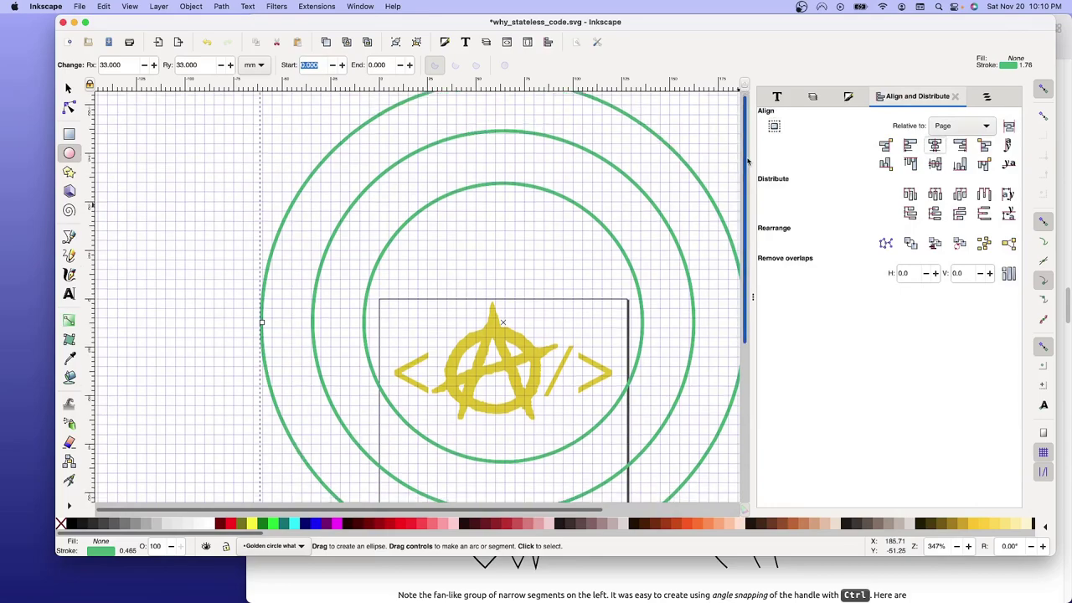
{"action": "left_click_drag", "start_coordinate": [747, 160], "coordinate": [749, 270]}
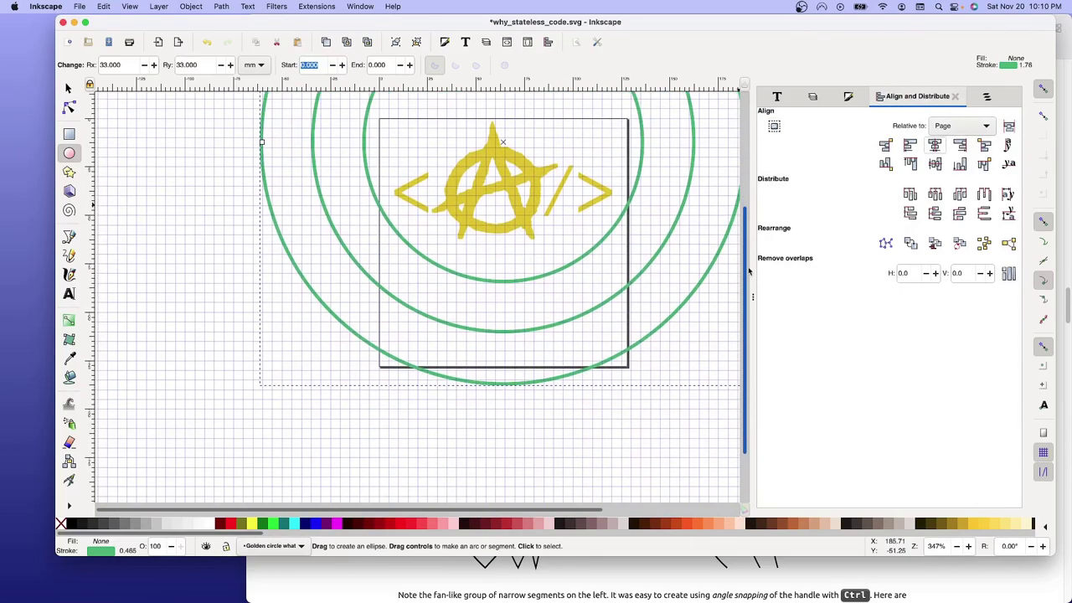
{"action": "mouse_move", "coordinate": [750, 271]}
{"action": "left_mouse_down"}
{"action": "mouse_move", "coordinate": [754, 193]}
{"action": "mouse_move", "coordinate": [765, 273]}
{"action": "left_mouse_up"}
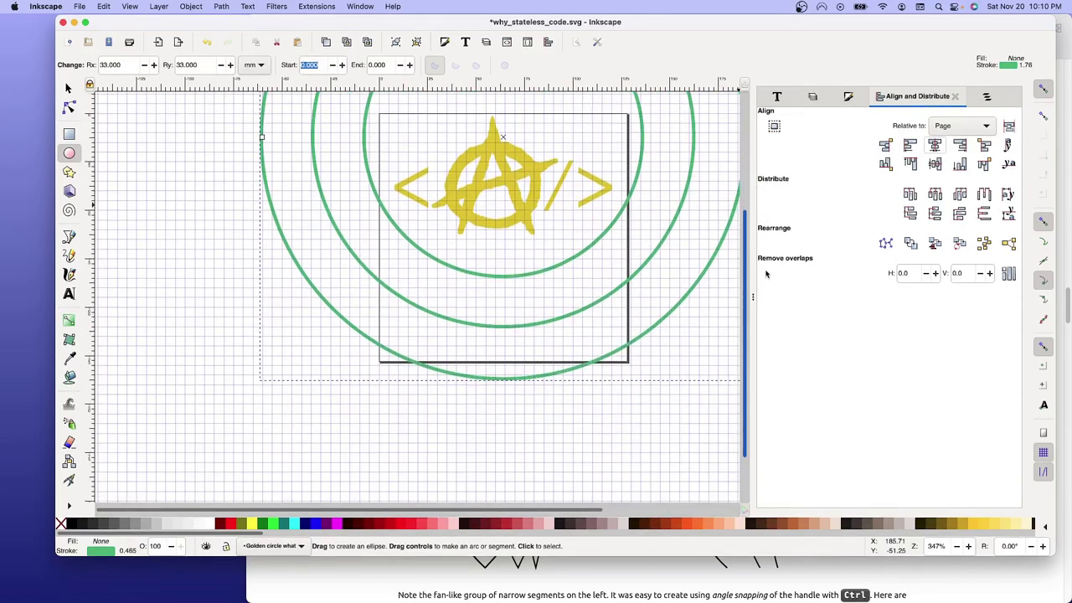
{"action": "left_click_drag", "start_coordinate": [765, 273], "coordinate": [762, 214]}
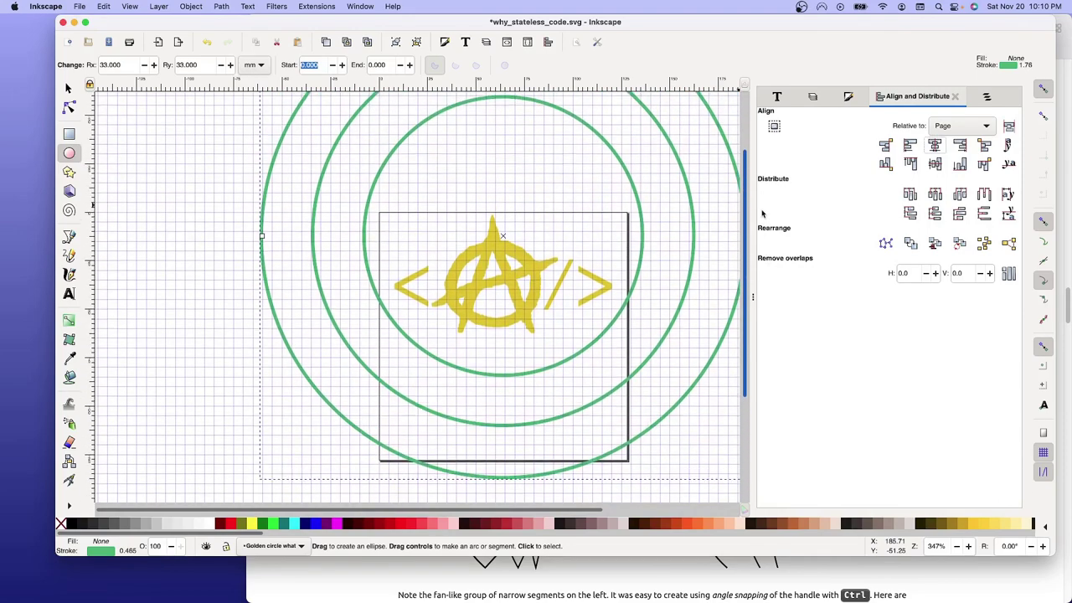
{"action": "left_click_drag", "start_coordinate": [762, 215], "coordinate": [759, 201]}
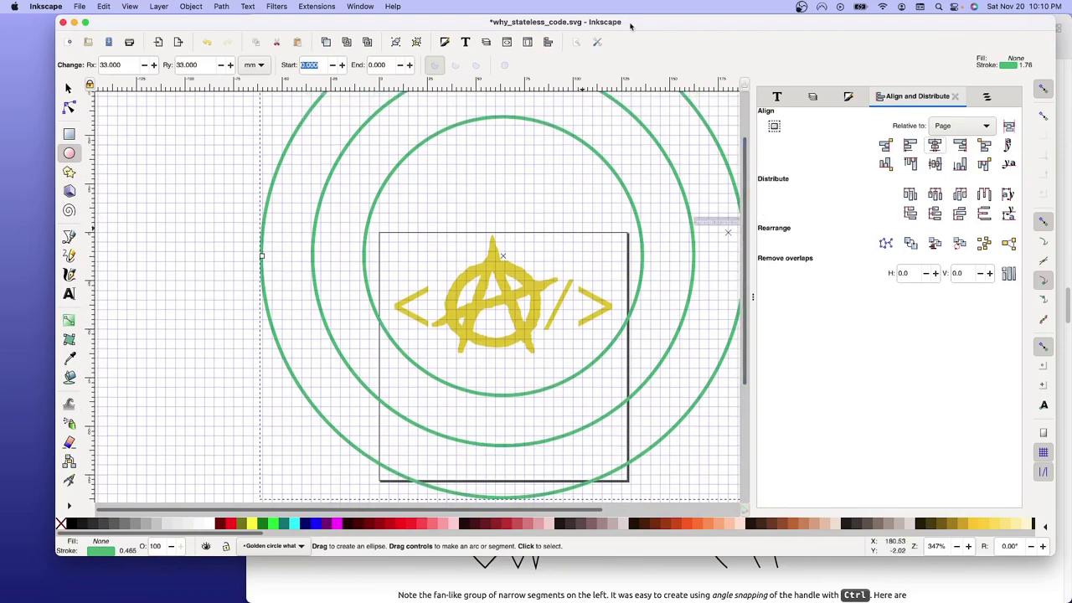
- Save the drawing with Ctrl+S and show the Layers list with Golden circle what current
{"action": "key", "text": "ctrl+s"}
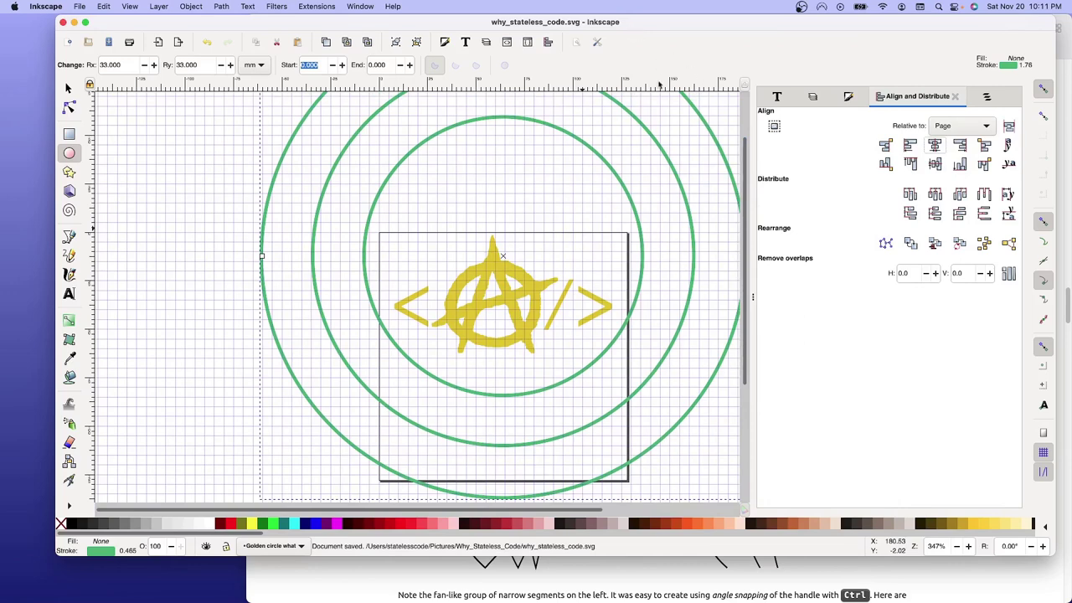
{"action": "scroll", "coordinate": [694, 251], "scroll_direction": "down", "scroll_amount": 1}
{"action": "scroll", "coordinate": [691, 259], "scroll_direction": "down", "scroll_amount": 2}
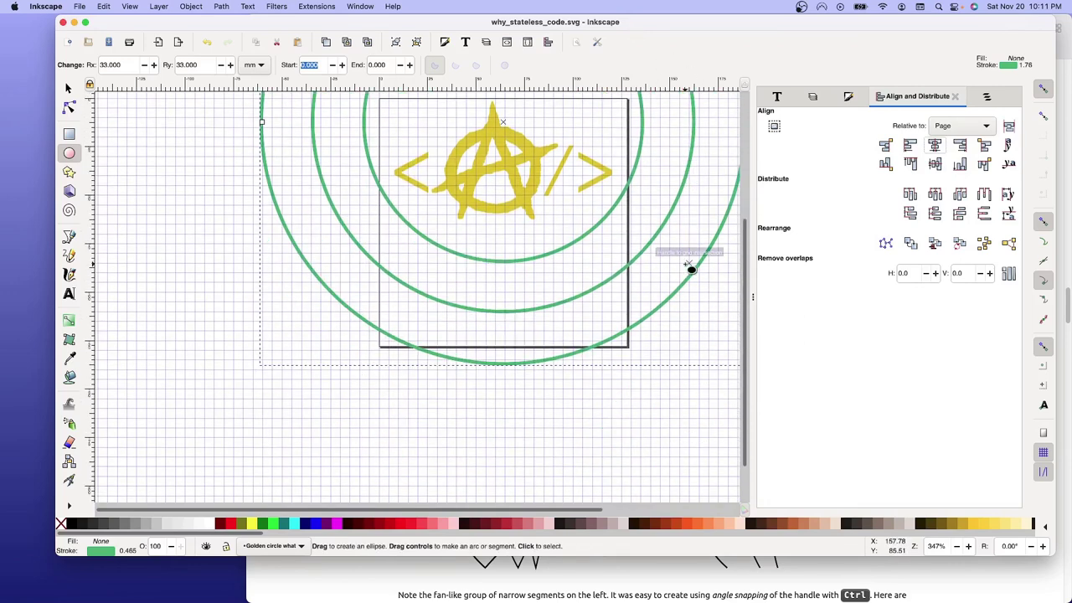
{"action": "scroll", "coordinate": [690, 268], "scroll_direction": "up", "scroll_amount": 1}
{"action": "scroll", "coordinate": [689, 268], "scroll_direction": "up", "scroll_amount": 2}
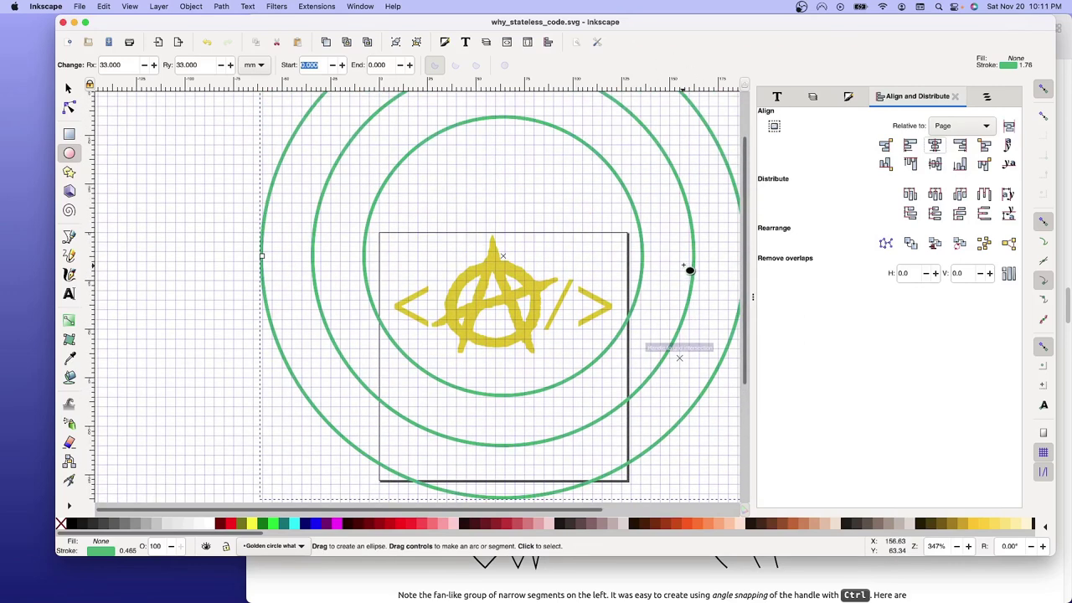
{"action": "scroll", "coordinate": [689, 269], "scroll_direction": "down", "scroll_amount": 1}
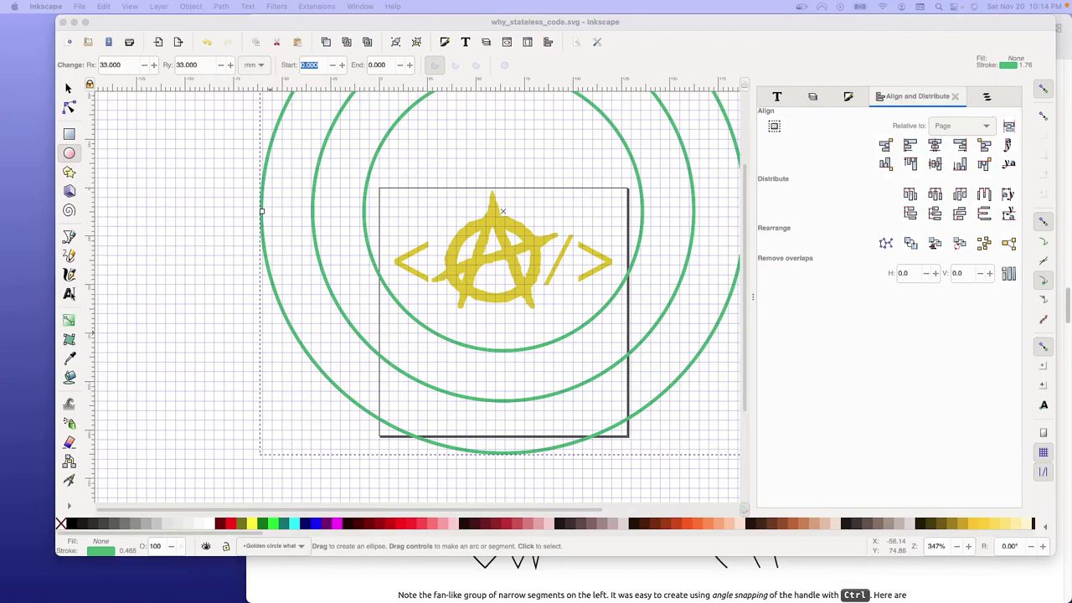
{"action": "left_click", "coordinate": [69, 295]}
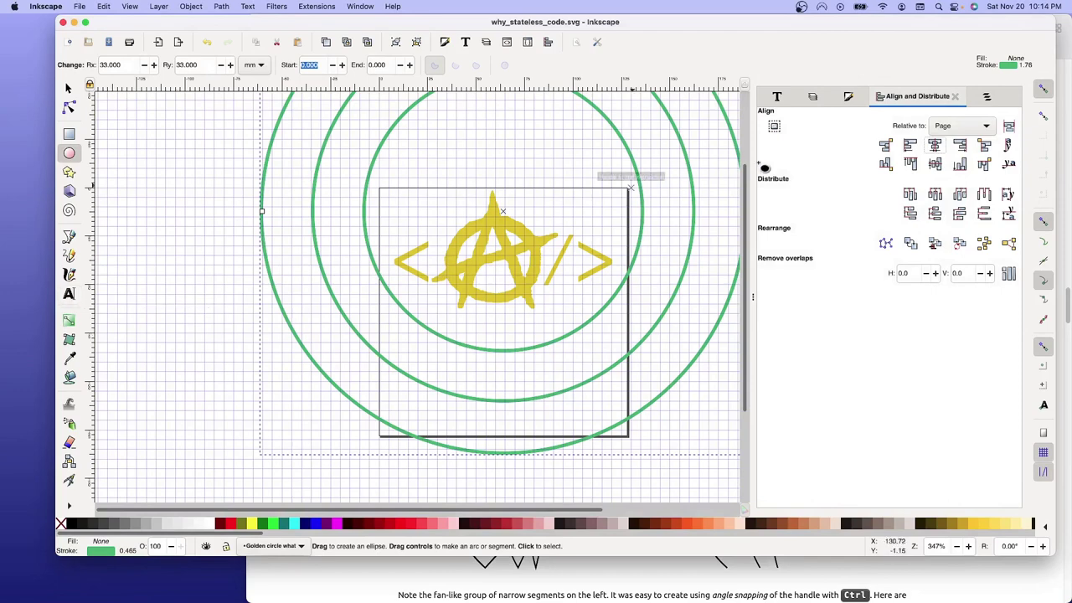
{"action": "left_click", "coordinate": [814, 97]}
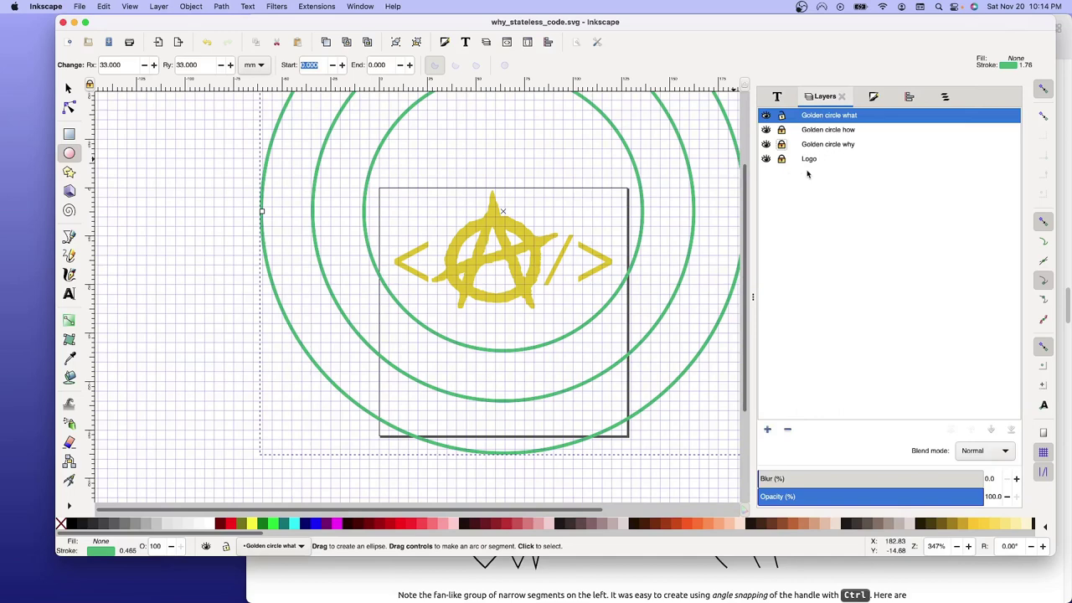
- Add a layer named Text above the Golden circle what layer
{"action": "right_click", "coordinate": [809, 123]}
{"action": "left_click", "coordinate": [833, 127]}
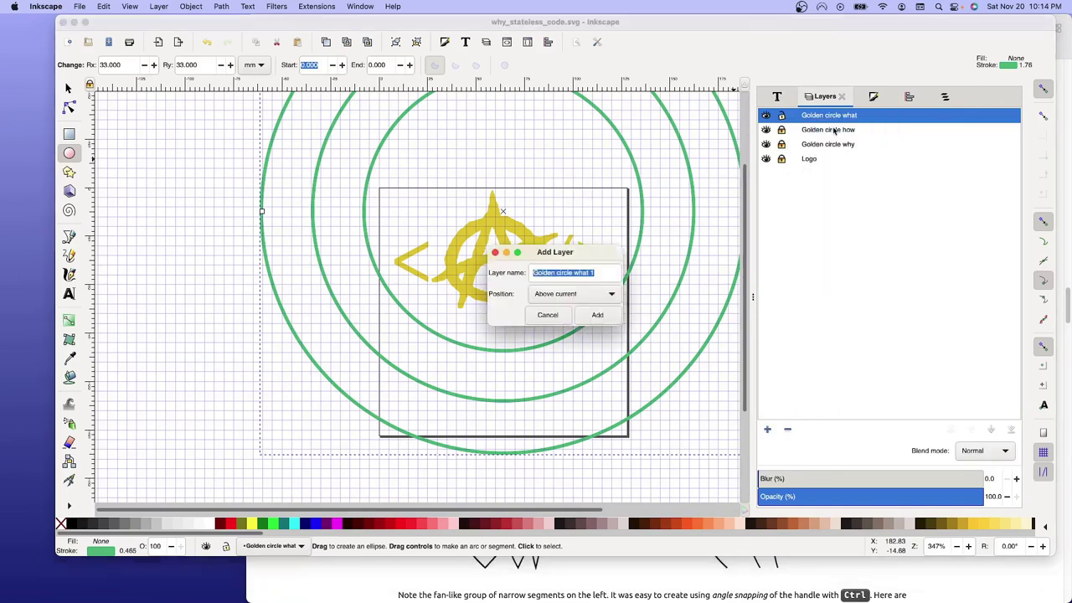
{"action": "type", "text": "Text"}
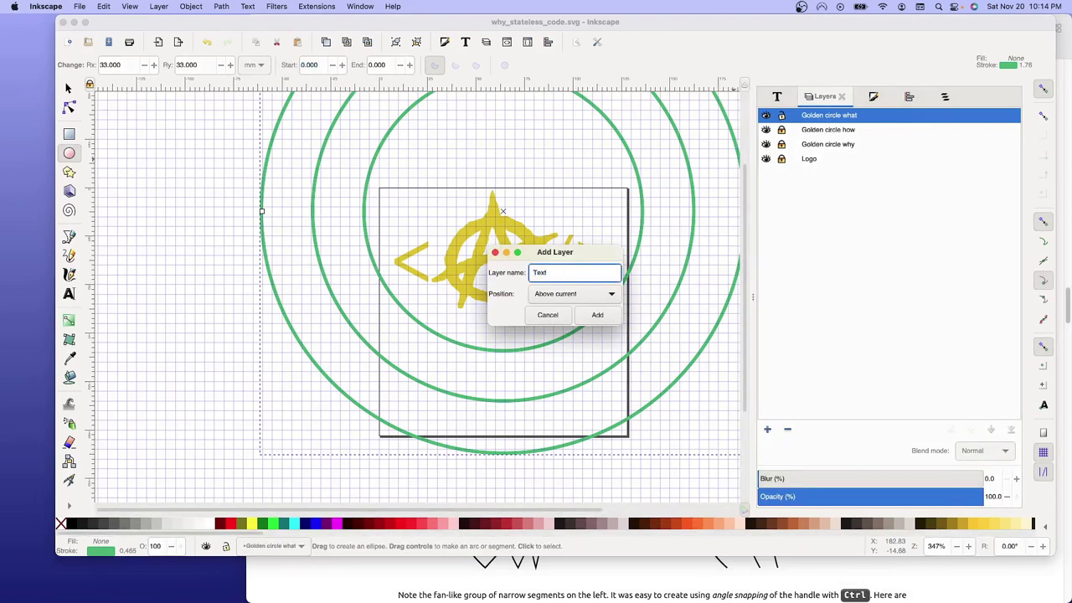
{"action": "left_click", "coordinate": [597, 315]}
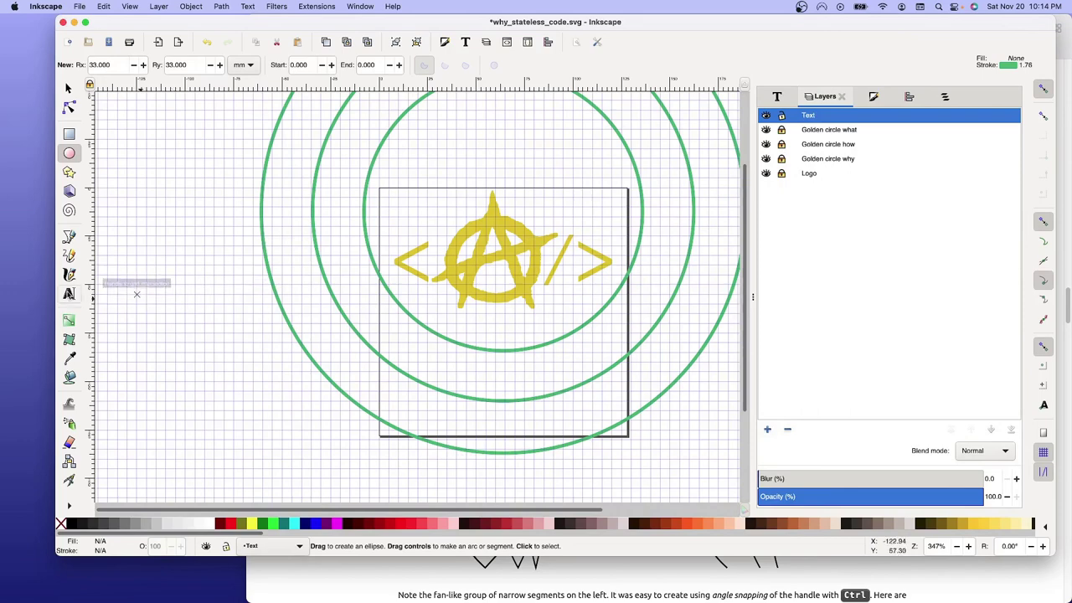
- Write the word WHY in 30 pt black Avenir over the logo on the Text layer
{"action": "left_click", "coordinate": [69, 293]}
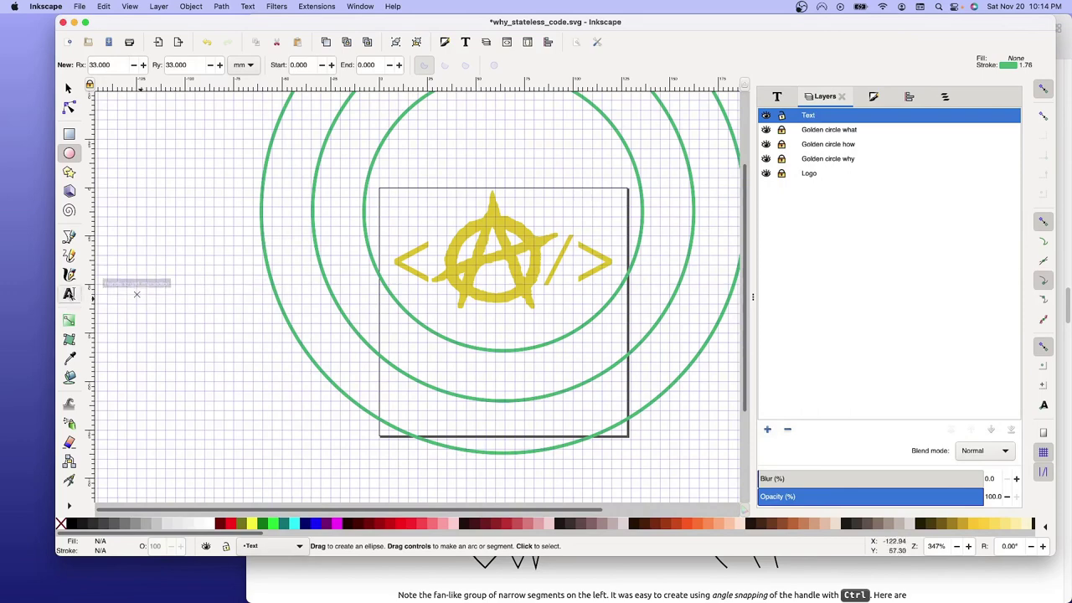
{"action": "left_click", "coordinate": [456, 315]}
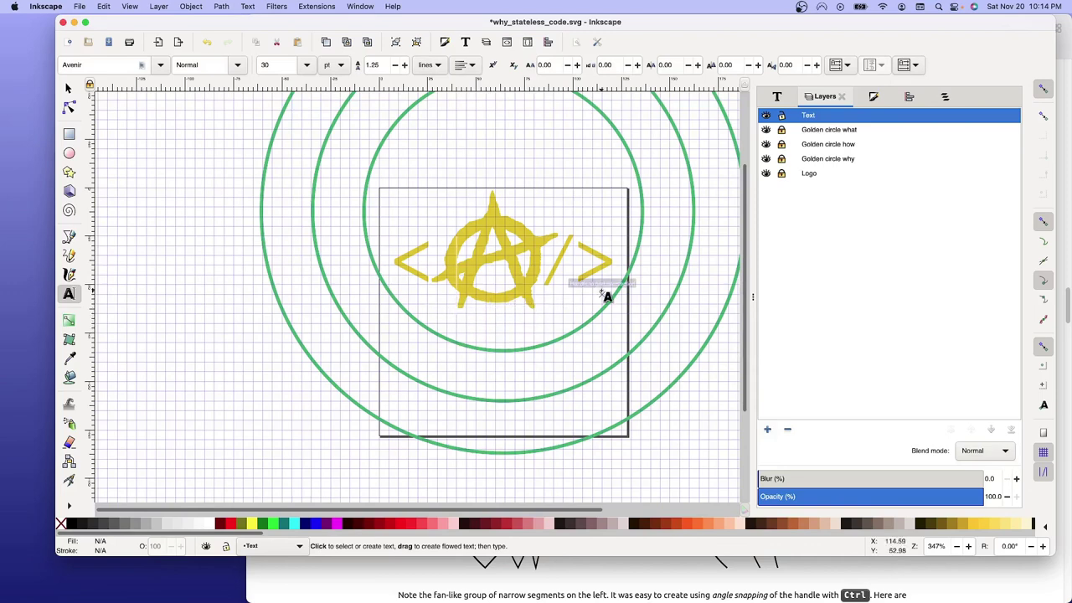
{"action": "type", "text": "W"}
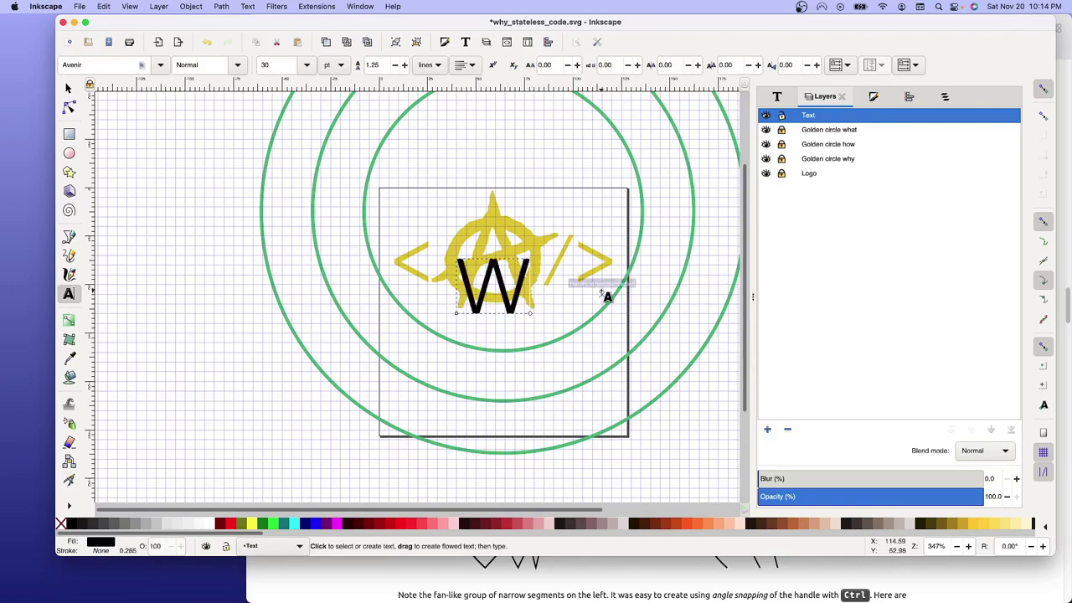
{"action": "type", "text": "HY"}
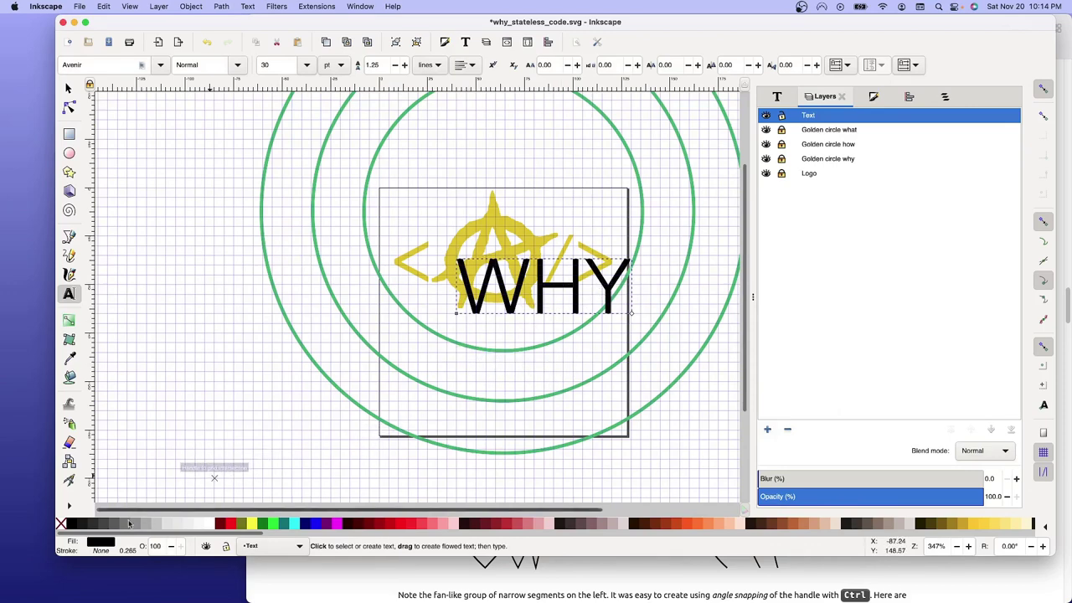
{"action": "left_click", "coordinate": [101, 543]}
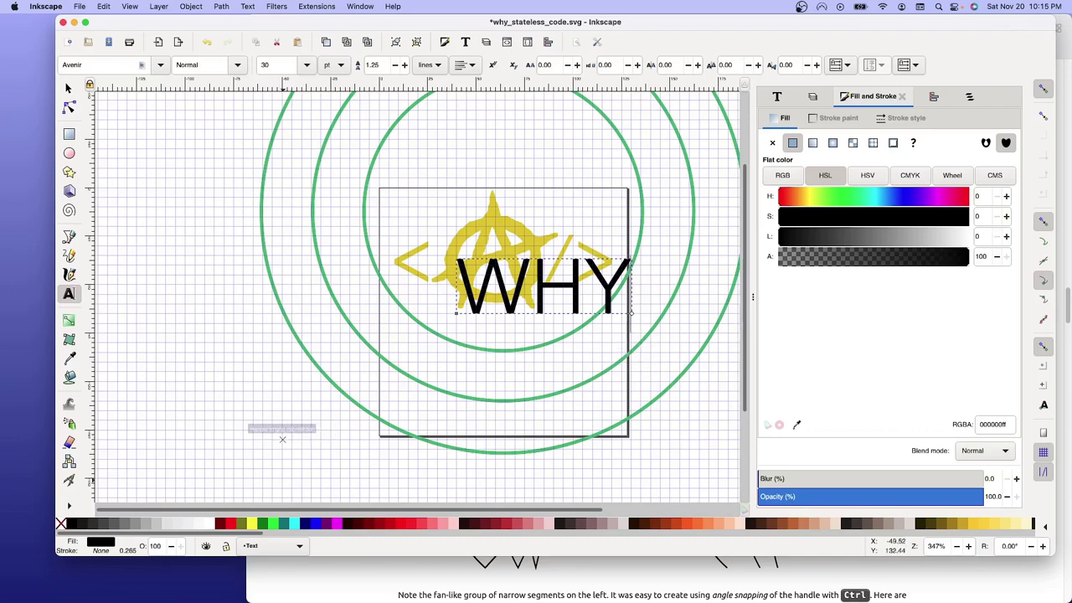
- Lock the Golden circle why layer in the Layers list
{"action": "left_click", "coordinate": [68, 87]}
{"action": "left_click", "coordinate": [502, 350]}
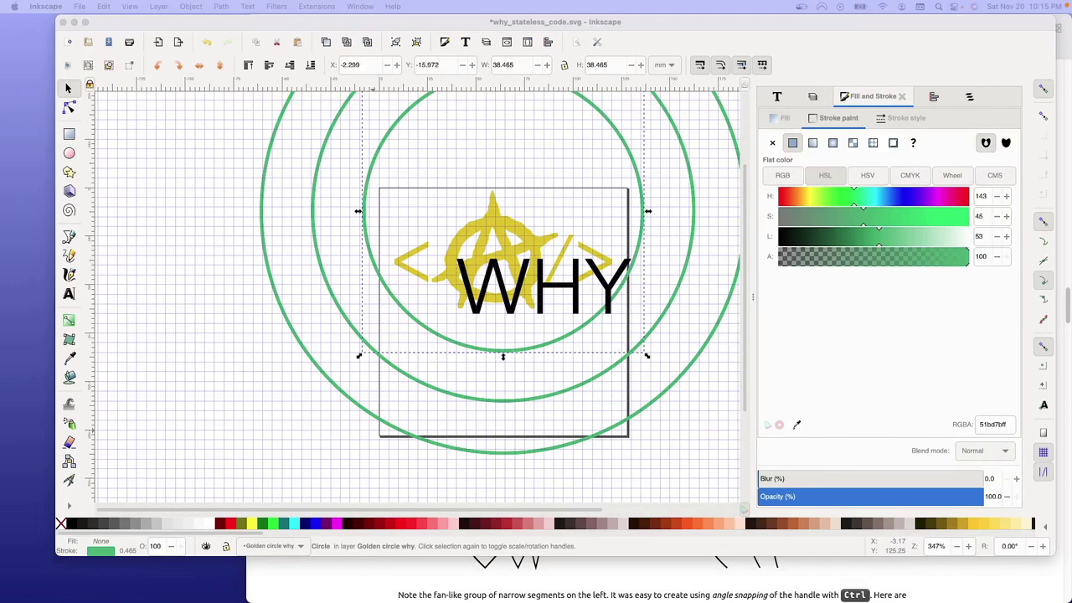
{"action": "left_click", "coordinate": [812, 97]}
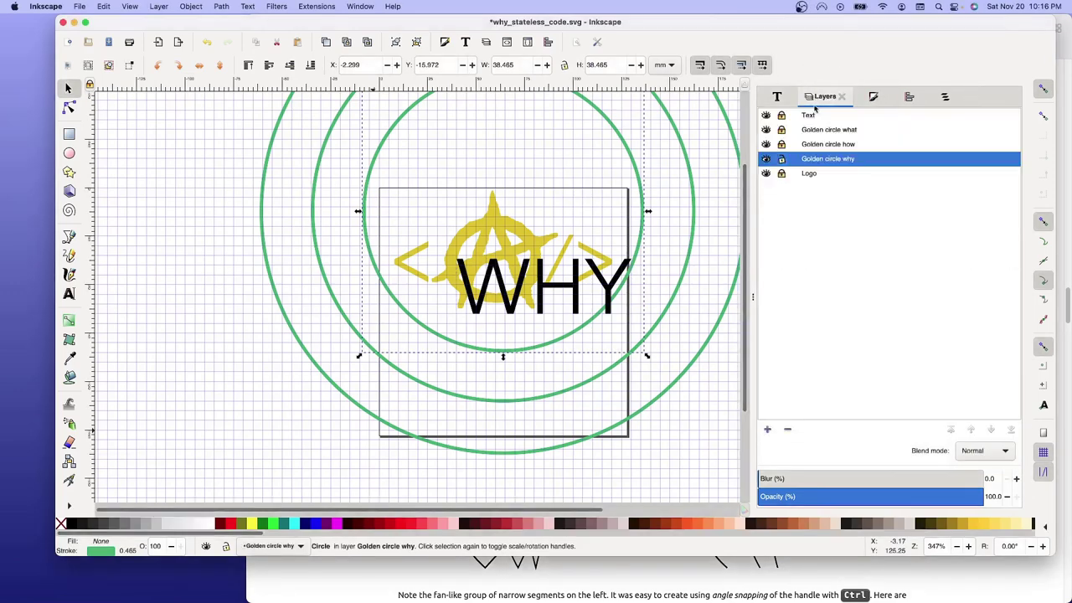
{"action": "left_click", "coordinate": [781, 159]}
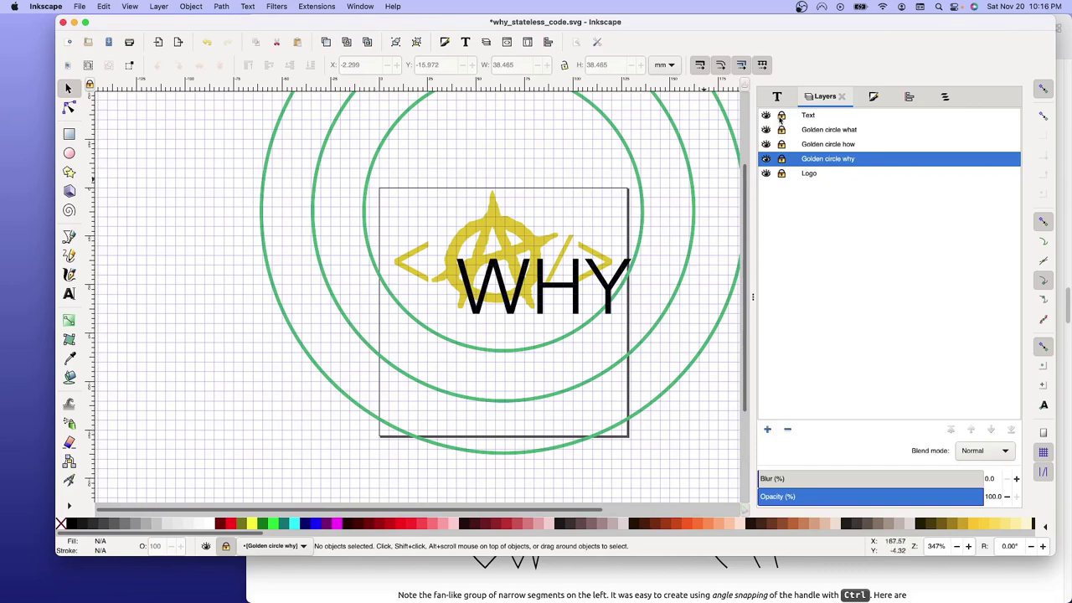
- Fill the WHY text with HSL 143, 45, 53, the circles' green 51bd7b
{"action": "left_click", "coordinate": [563, 289]}
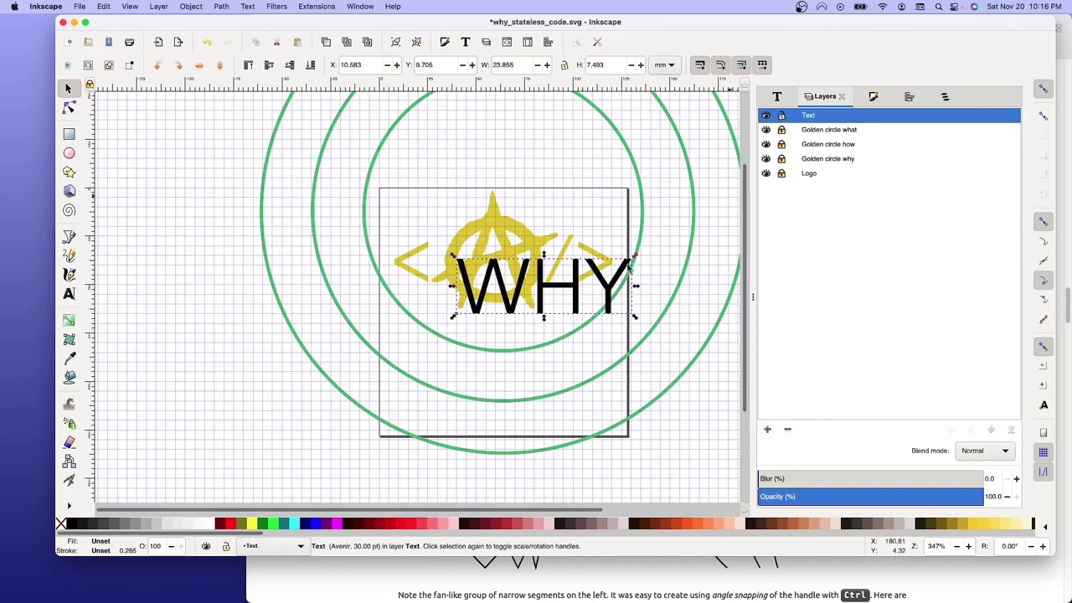
{"action": "left_click", "coordinate": [554, 286]}
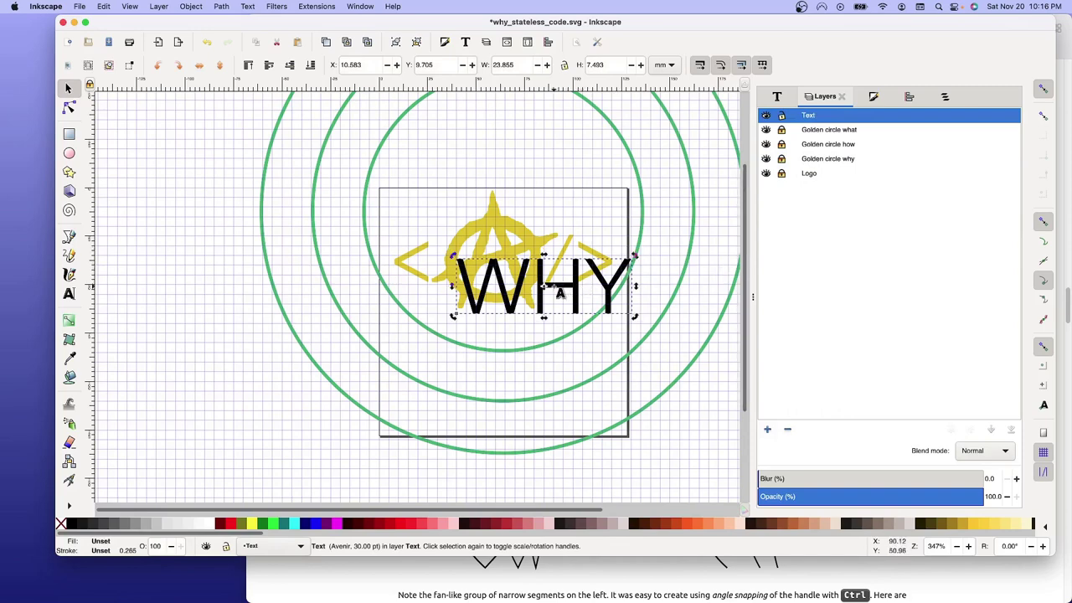
{"action": "key", "text": "t"}
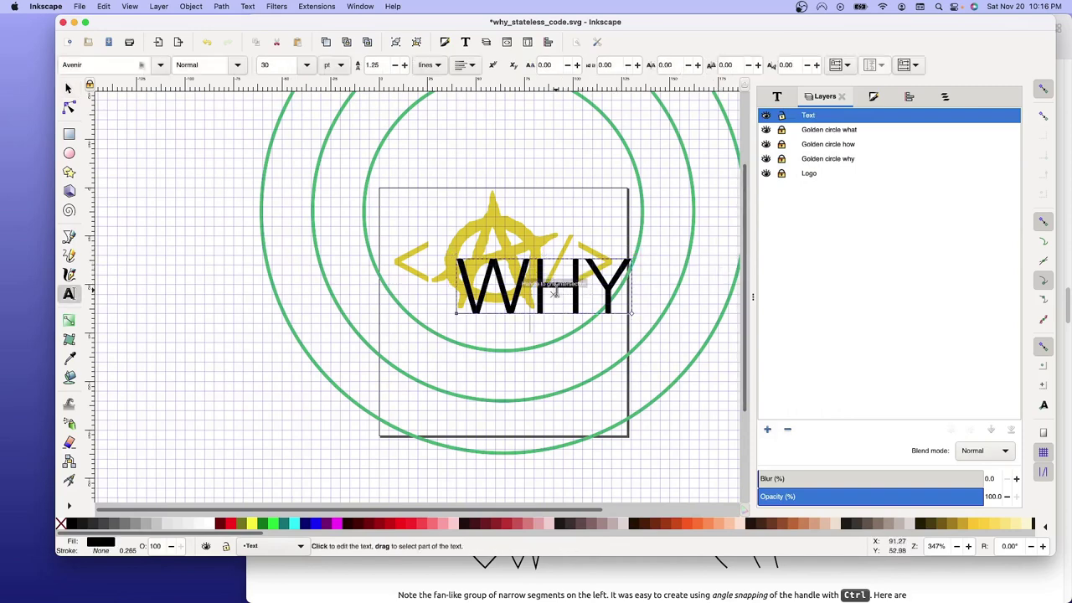
{"action": "left_click", "coordinate": [100, 545]}
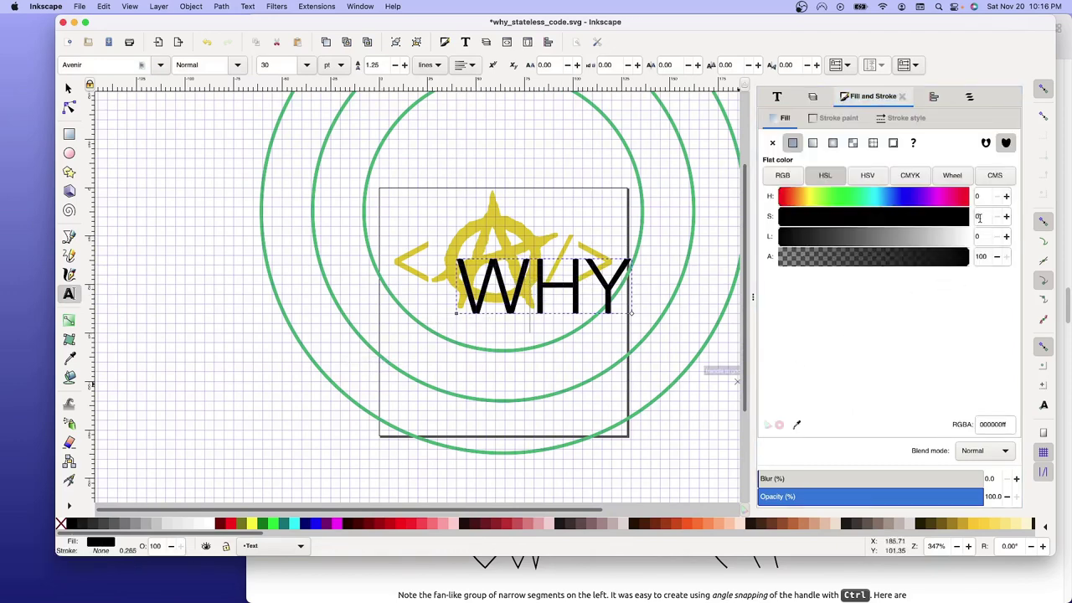
{"action": "left_click", "coordinate": [981, 197]}
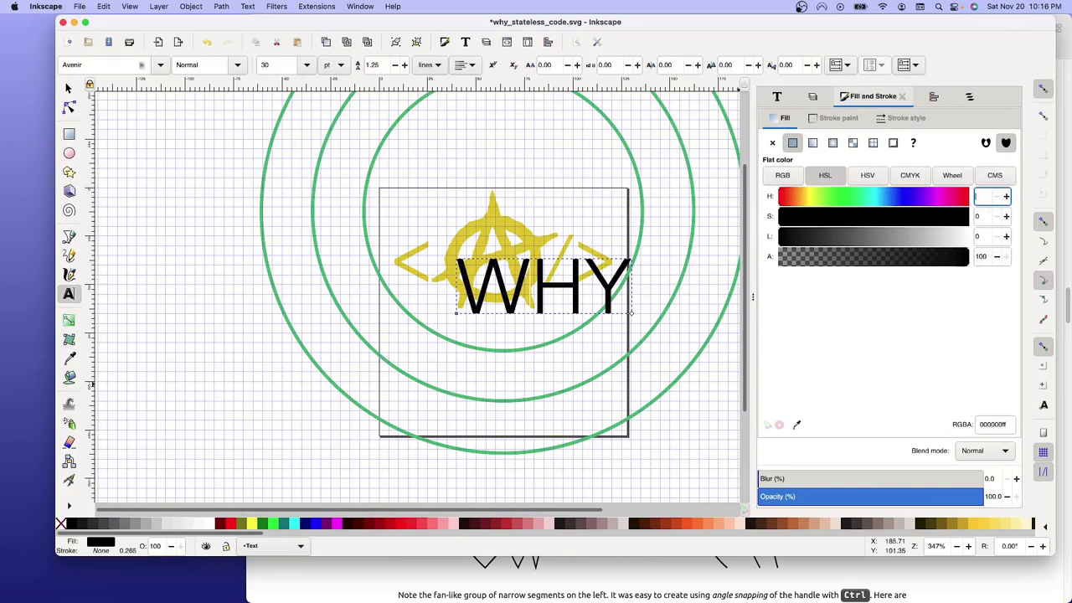
{"action": "type", "text": "143"}
{"action": "type", "text": "45"}
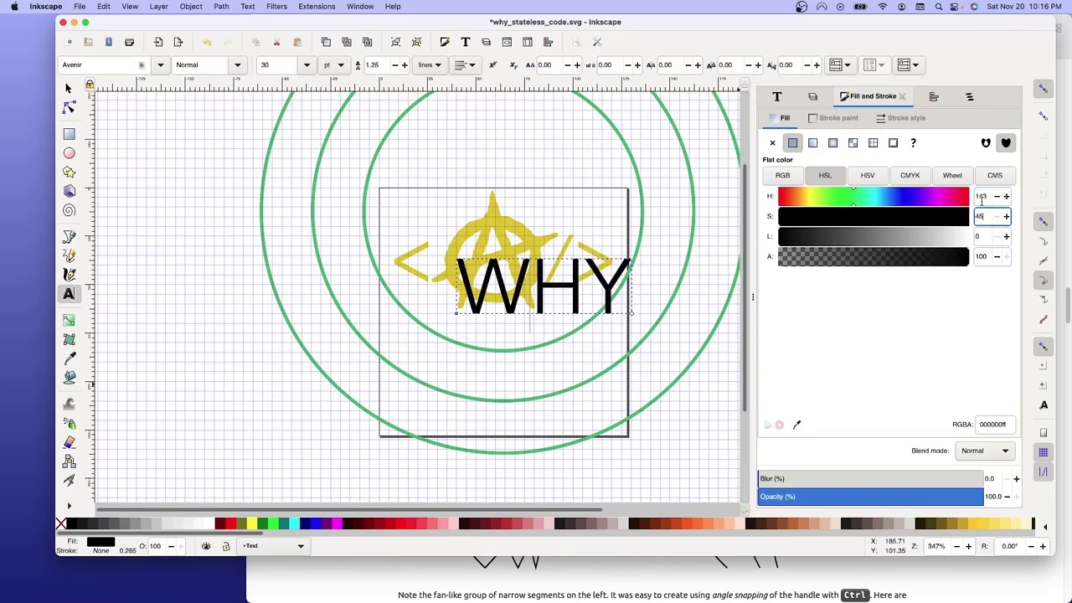
{"action": "key", "text": "Tab"}
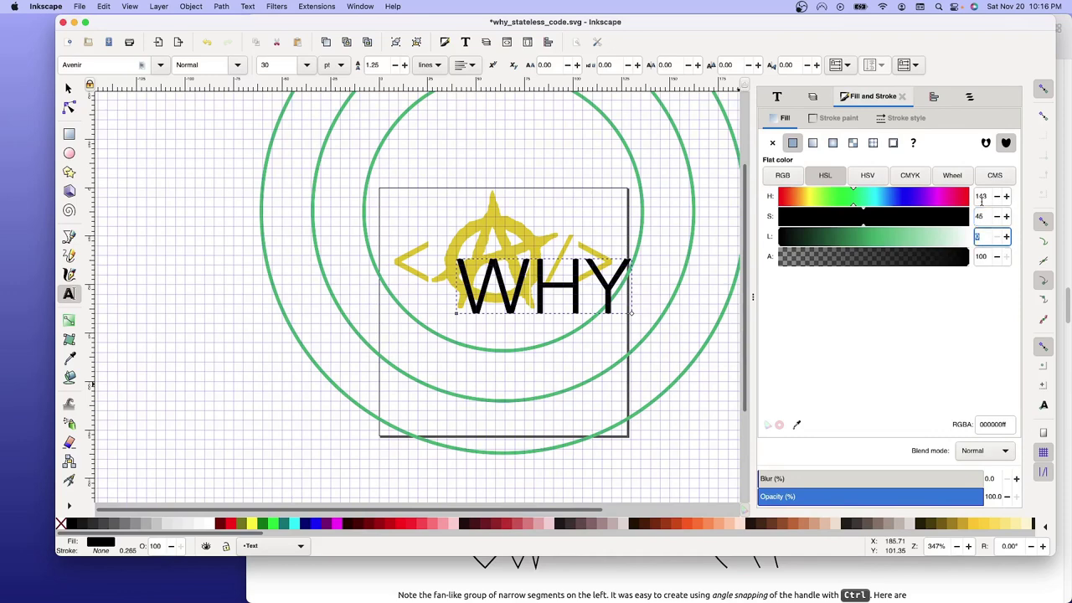
{"action": "type", "text": "53"}
{"action": "key", "text": "Tab"}
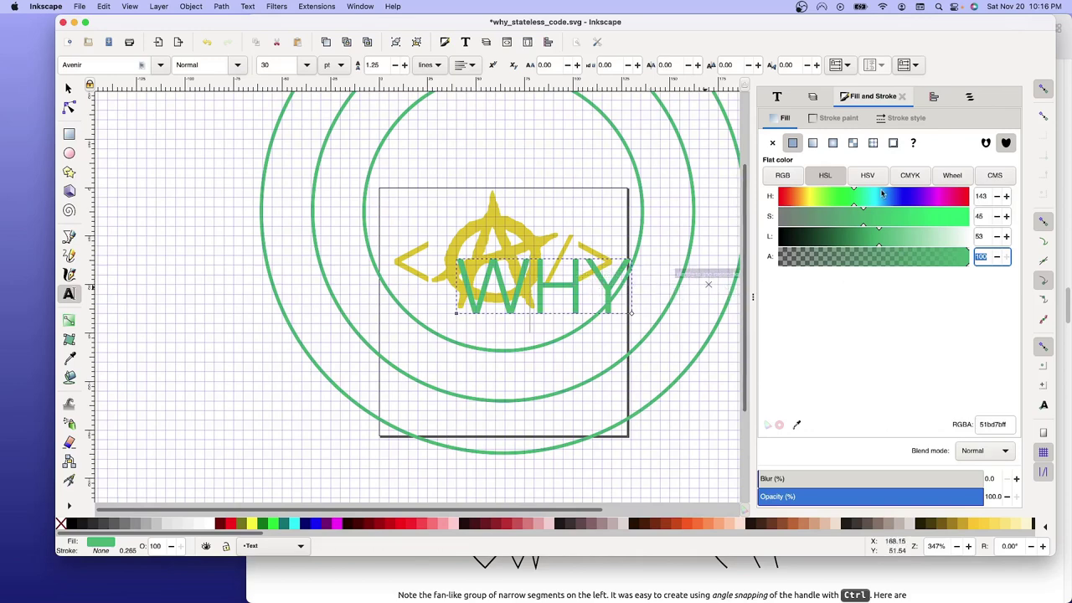
- Apply the Comic Sans MS Bold font to the WHY label
{"action": "left_click", "coordinate": [777, 99]}
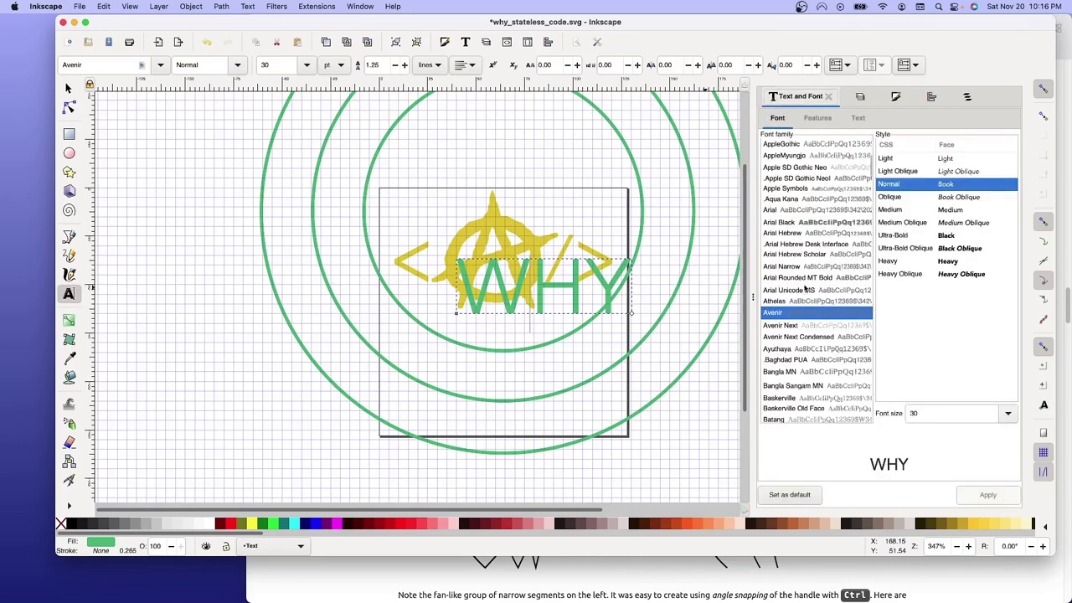
{"action": "scroll", "coordinate": [804, 289], "scroll_direction": "down", "scroll_amount": 3}
{"action": "scroll", "coordinate": [804, 289], "scroll_direction": "down", "scroll_amount": 3}
{"action": "scroll", "coordinate": [804, 288], "scroll_direction": "down", "scroll_amount": 3}
{"action": "scroll", "coordinate": [804, 288], "scroll_direction": "down", "scroll_amount": 1}
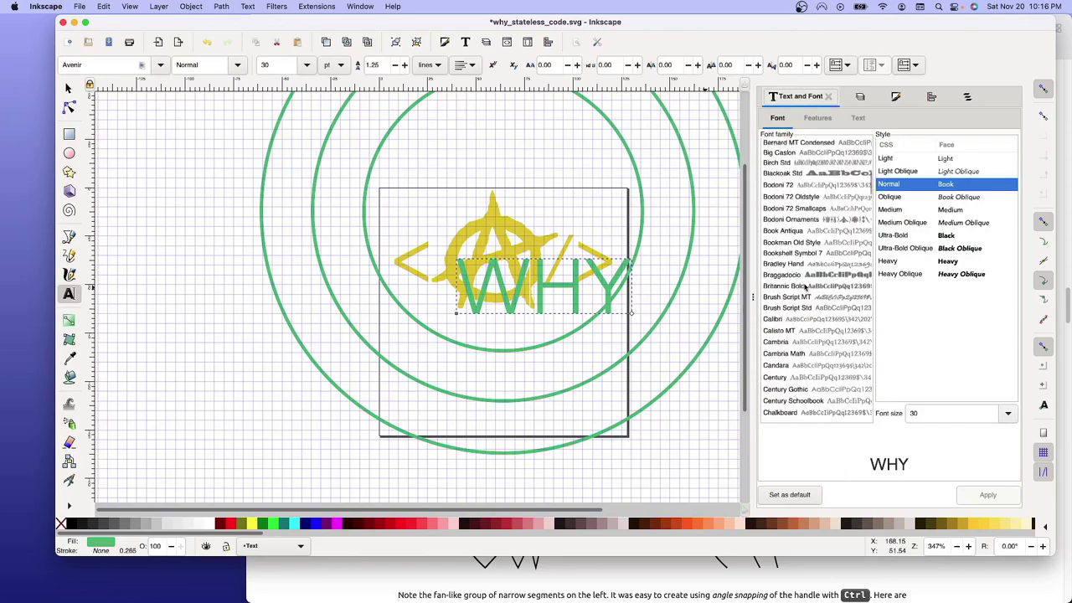
{"action": "scroll", "coordinate": [804, 287], "scroll_direction": "down", "scroll_amount": 3}
{"action": "scroll", "coordinate": [804, 287], "scroll_direction": "down", "scroll_amount": 3}
{"action": "scroll", "coordinate": [803, 287], "scroll_direction": "down", "scroll_amount": 2}
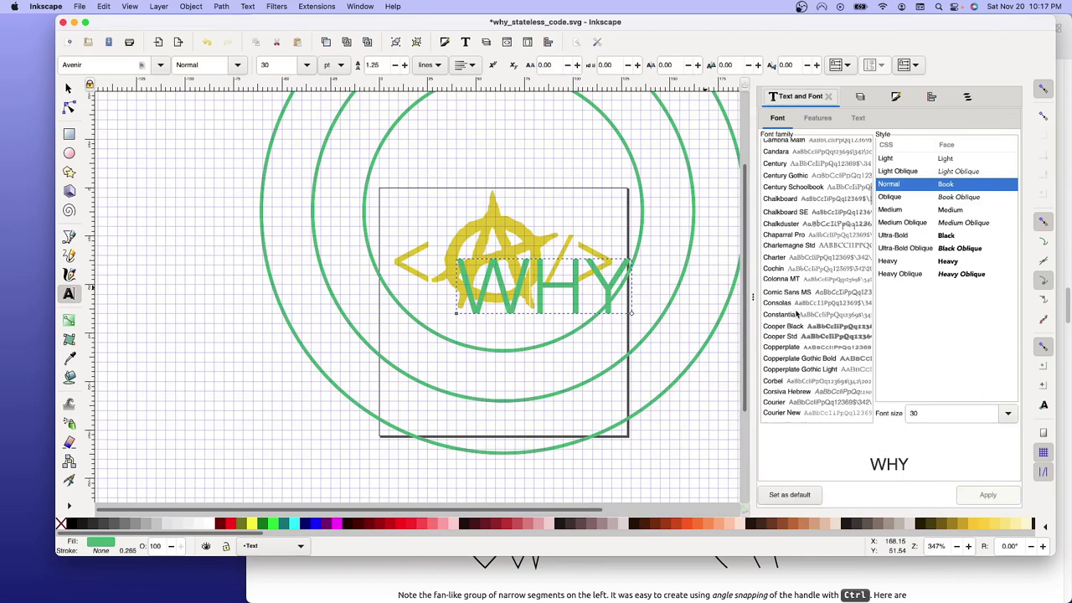
{"action": "scroll", "coordinate": [795, 306], "scroll_direction": "down", "scroll_amount": 3}
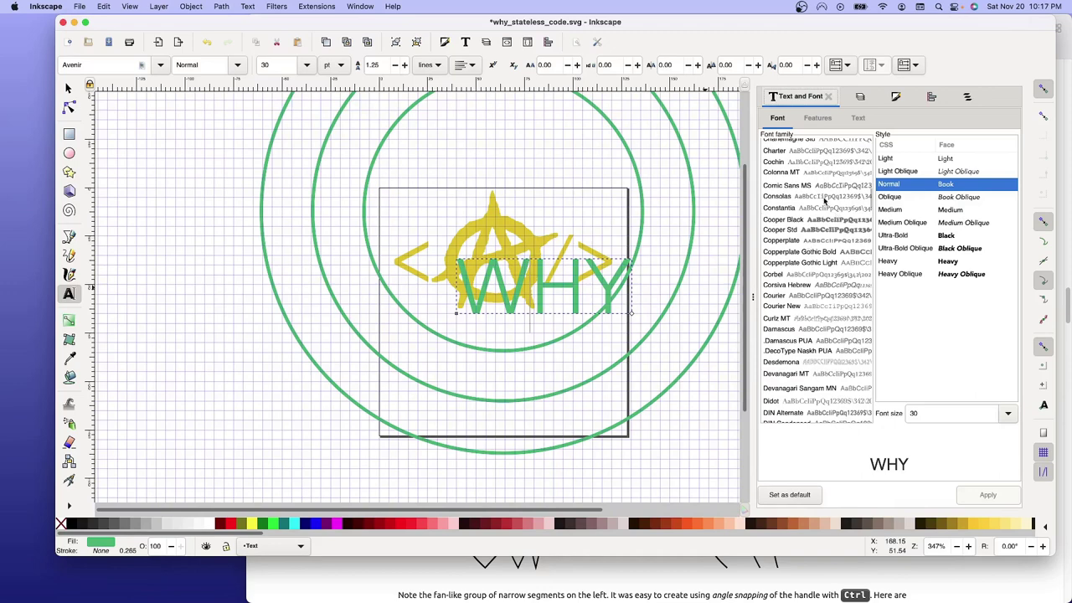
{"action": "left_click", "coordinate": [805, 185]}
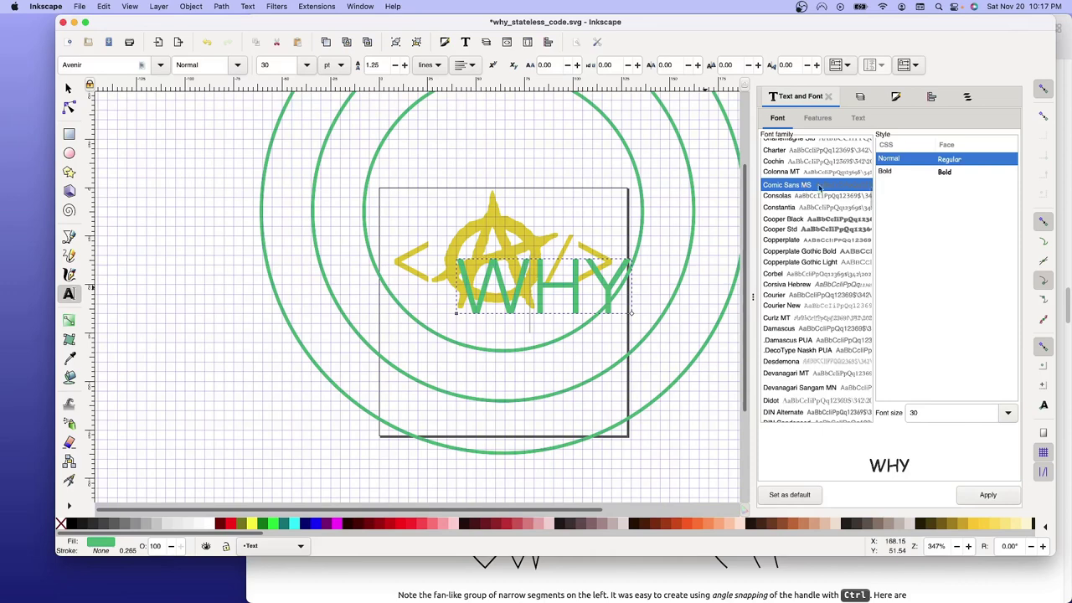
{"action": "left_click", "coordinate": [946, 173]}
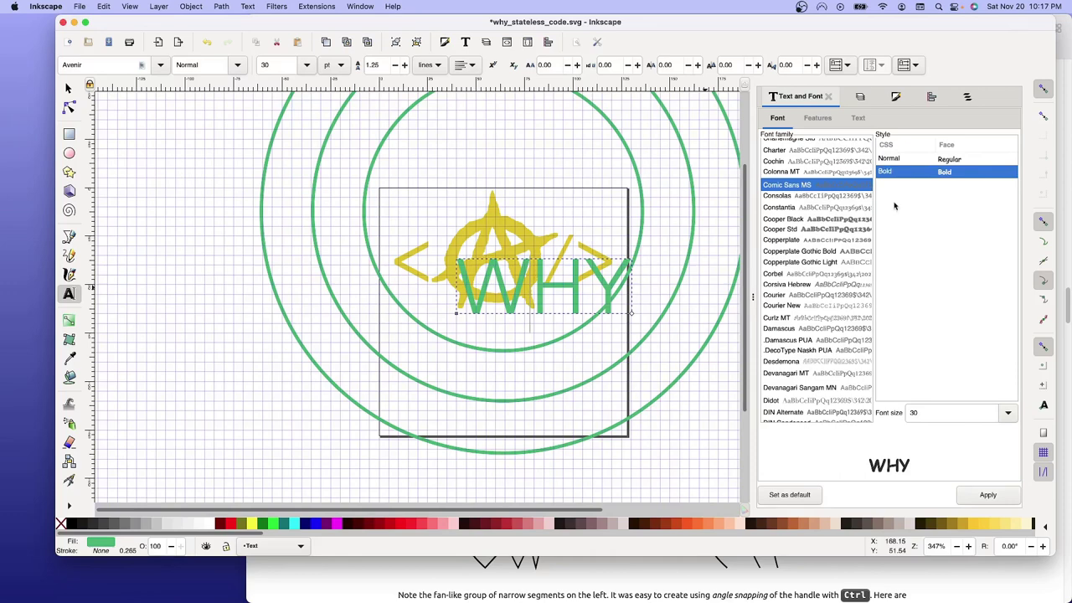
{"action": "left_click", "coordinate": [986, 495]}
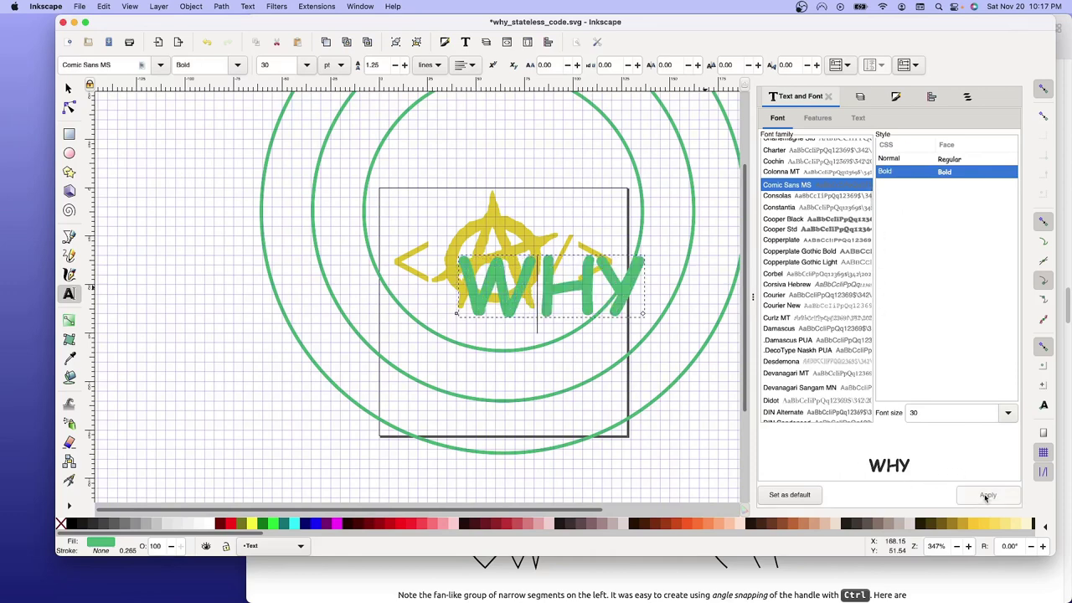
- Change WHY's font size from 30 to 12 and apply it
{"action": "left_click", "coordinate": [930, 412]}
{"action": "left_click_drag", "start_coordinate": [932, 412], "coordinate": [909, 412]}
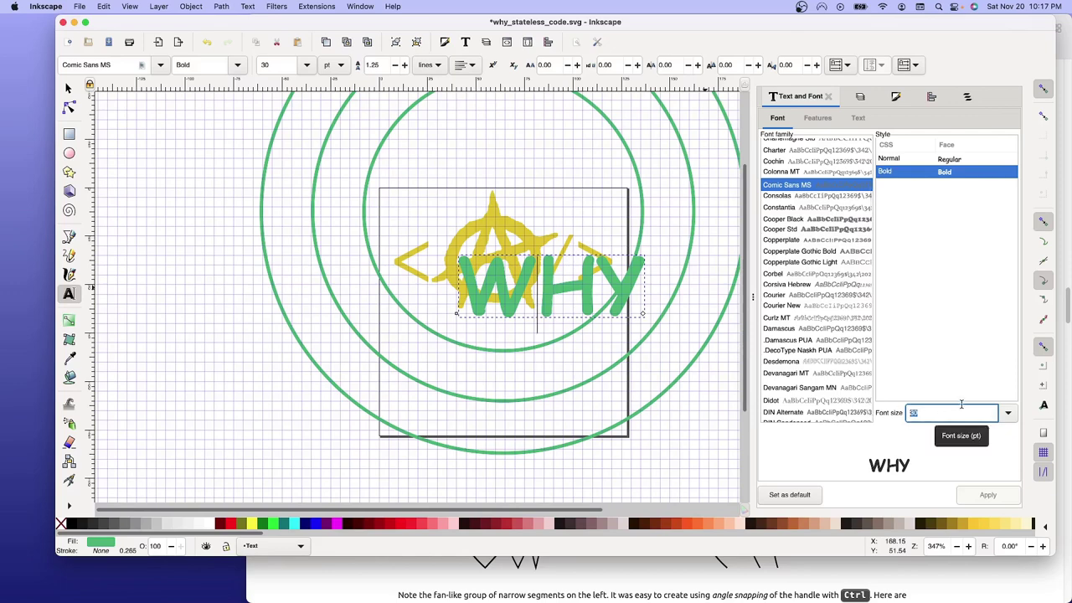
{"action": "type", "text": "12"}
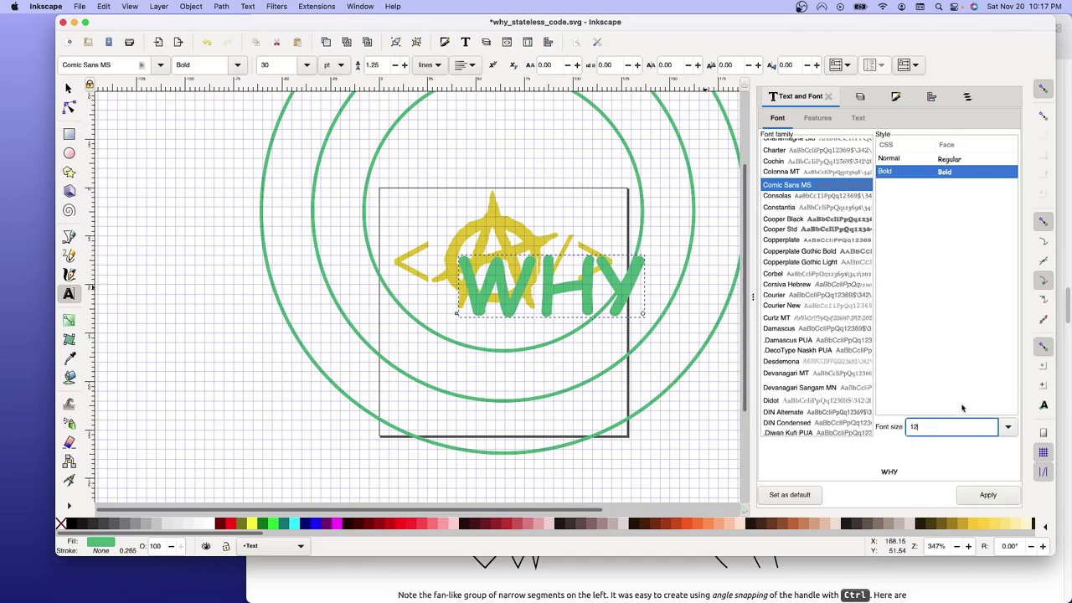
{"action": "left_click", "coordinate": [981, 498]}
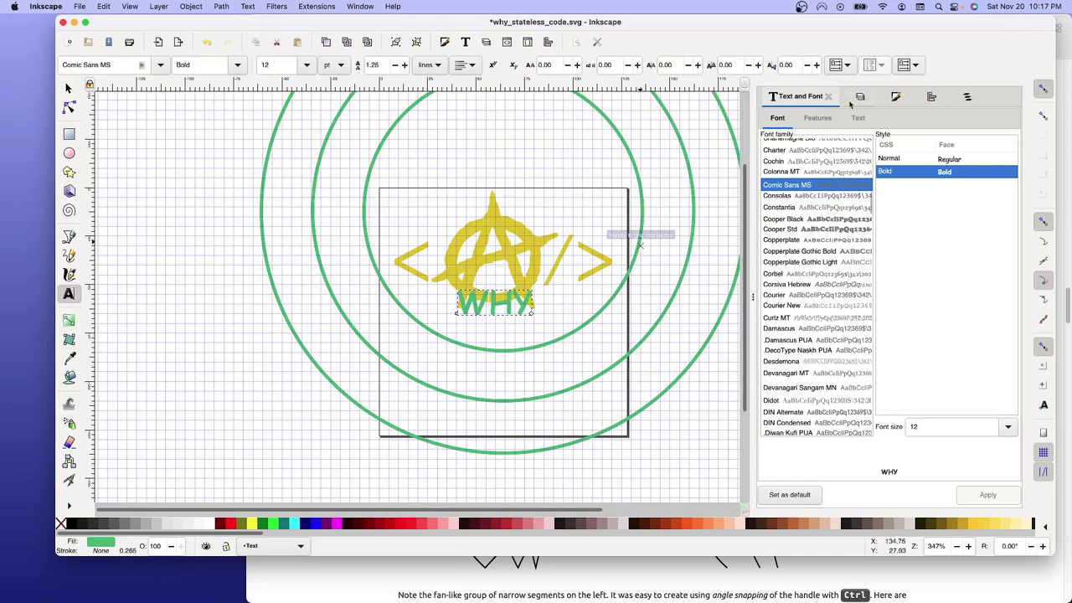
- Centre WHY horizontally on the page and lower it to Y 16.986 beneath the logo
{"action": "left_click", "coordinate": [931, 98]}
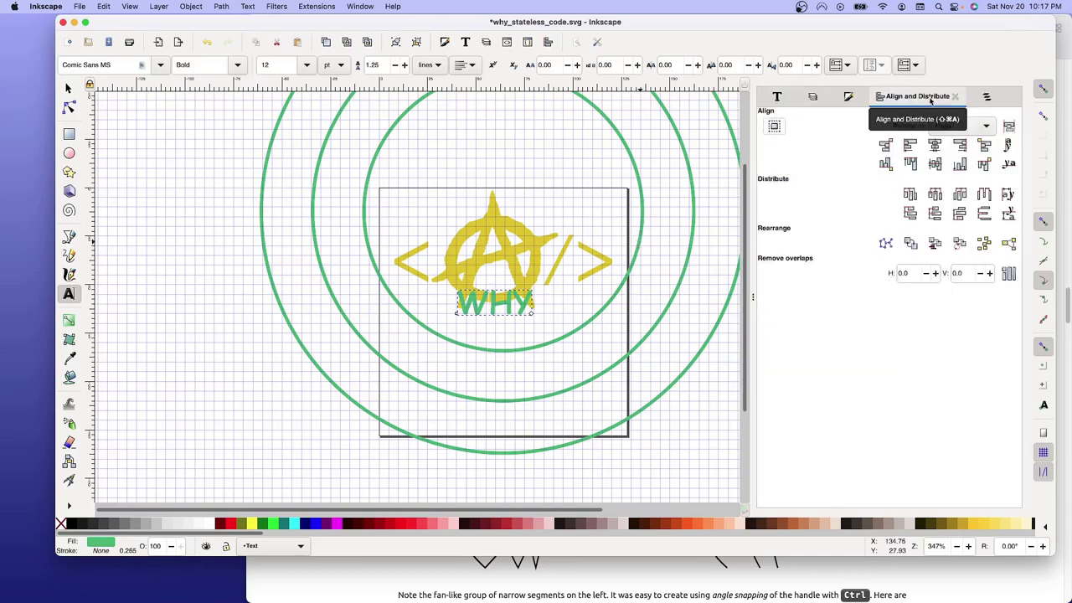
{"action": "left_click", "coordinate": [934, 145]}
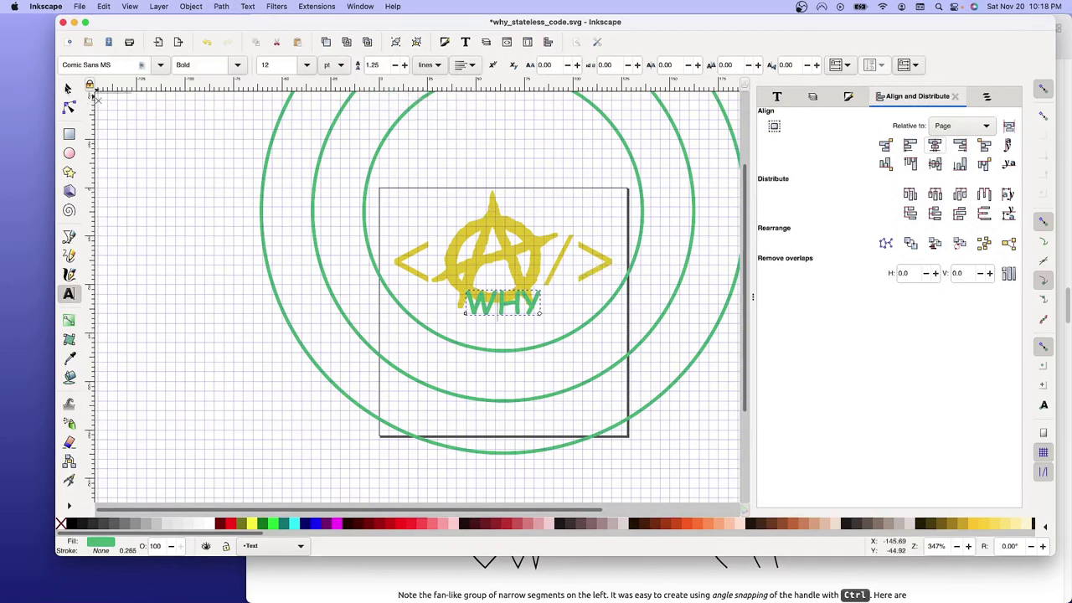
{"action": "left_click", "coordinate": [69, 90]}
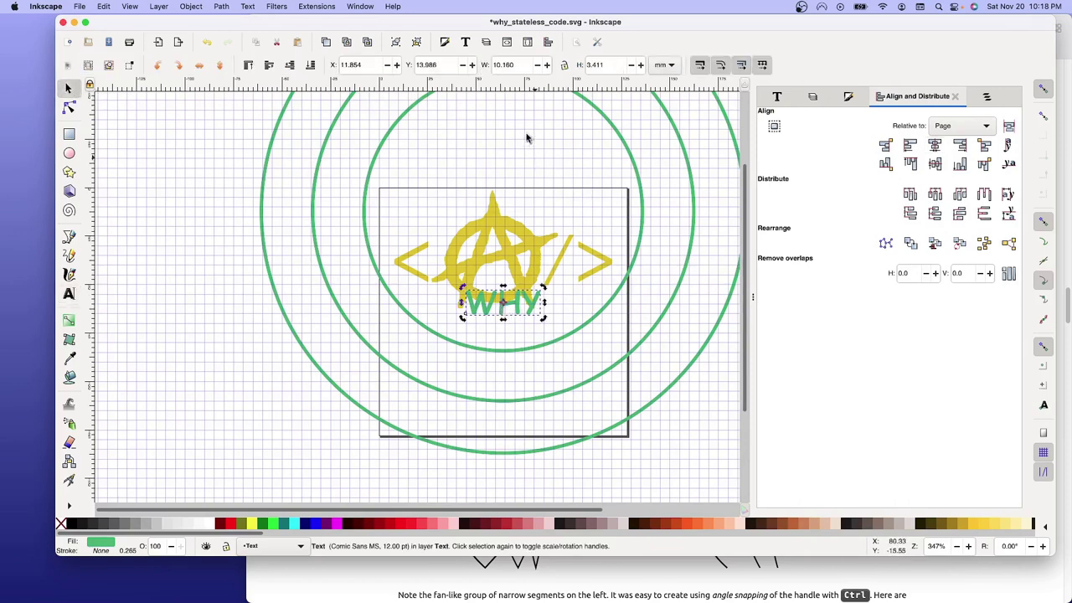
{"action": "left_click", "coordinate": [420, 65]}
{"action": "type", "text": "12.986"}
{"action": "key", "text": "Return"}
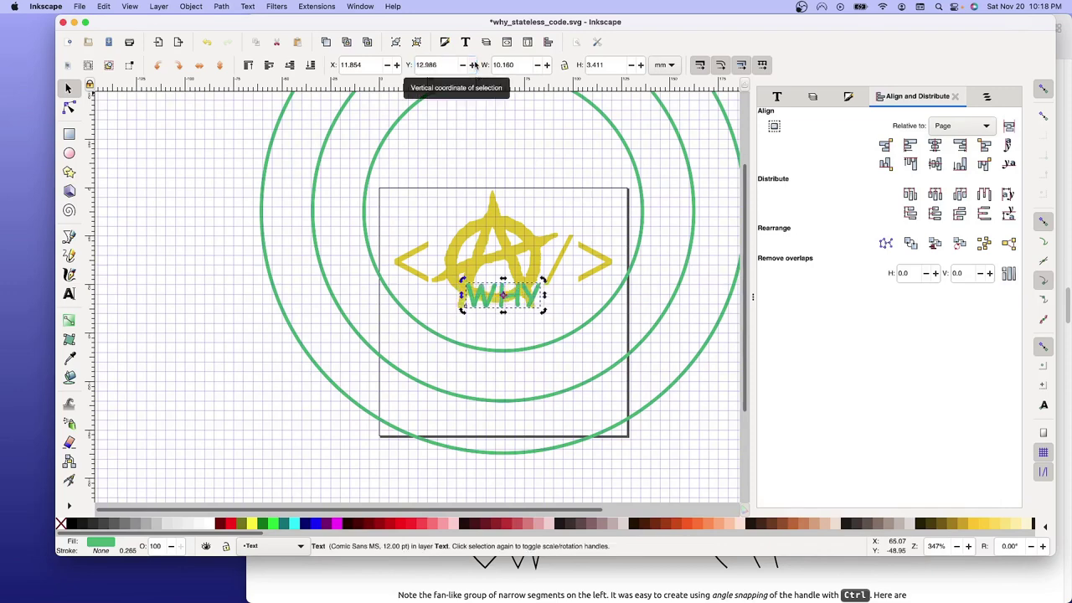
{"action": "left_click", "coordinate": [421, 64]}
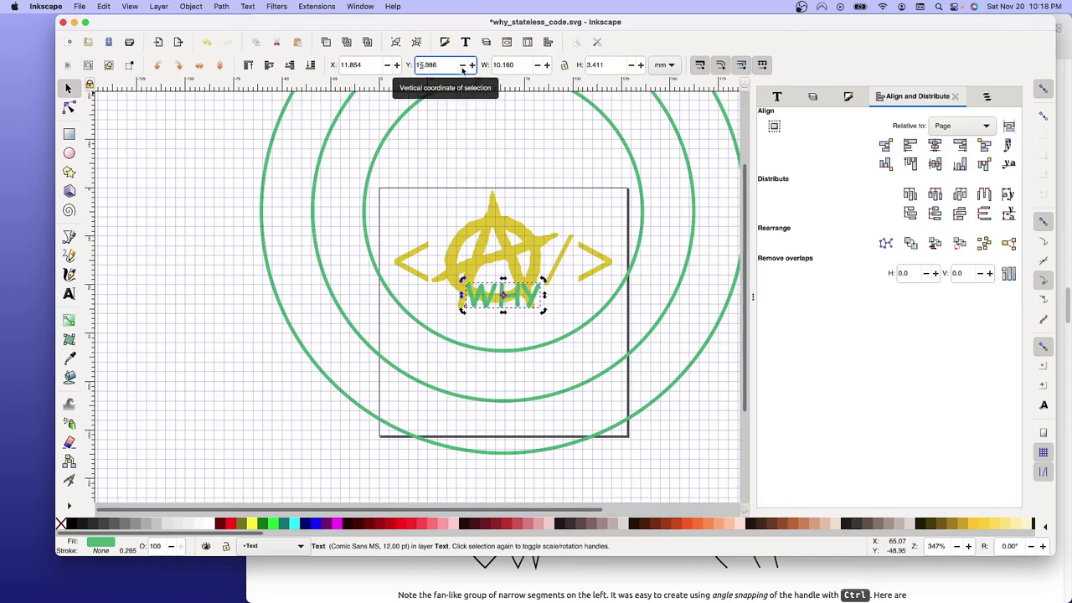
{"action": "type", "text": "5"}
{"action": "key", "text": "Return"}
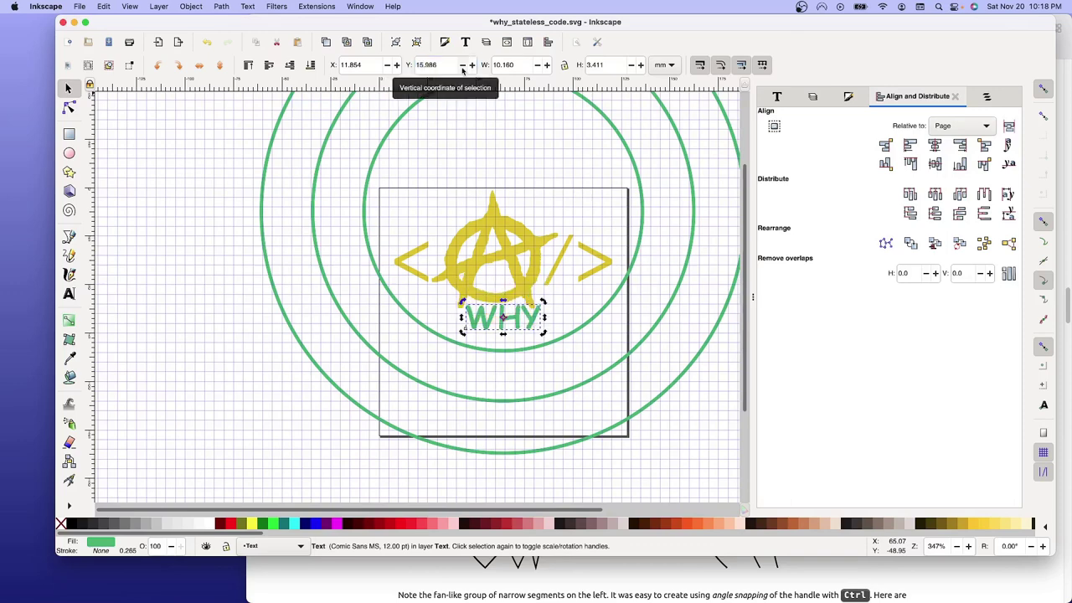
{"action": "left_click", "coordinate": [418, 64]}
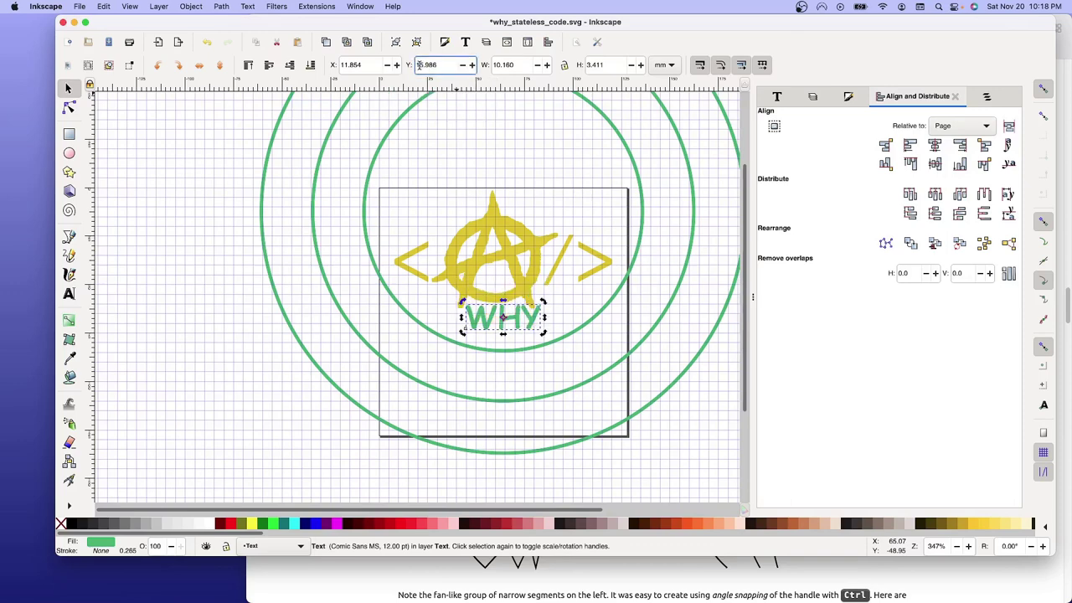
{"action": "type", "text": "6"}
{"action": "key", "text": "Return"}
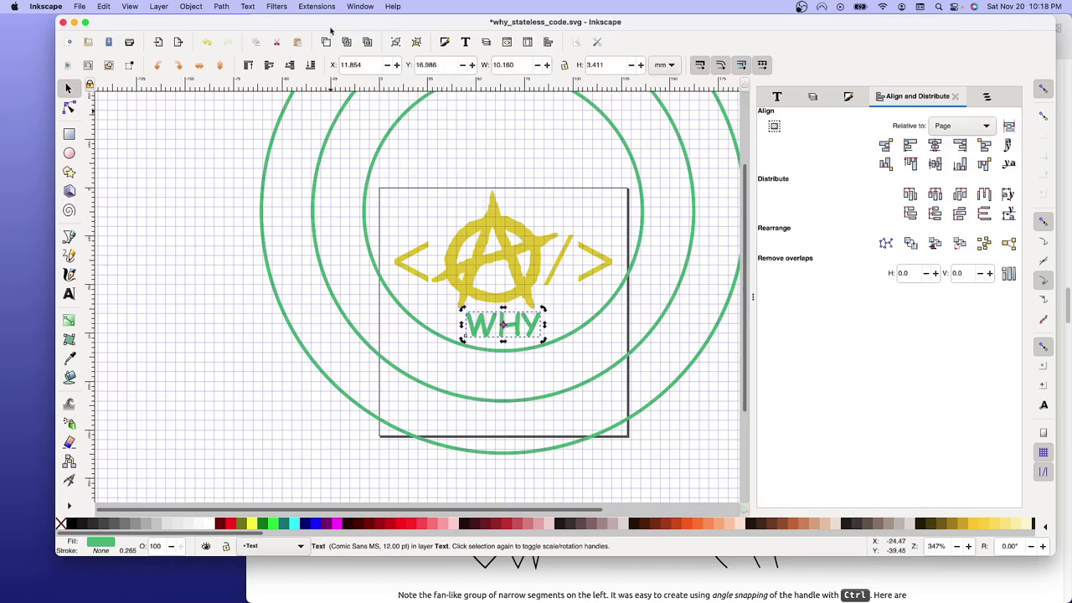
- Convert the WHY text to paths with Object to Path, then deselect and check it
{"action": "left_click", "coordinate": [249, 8]}
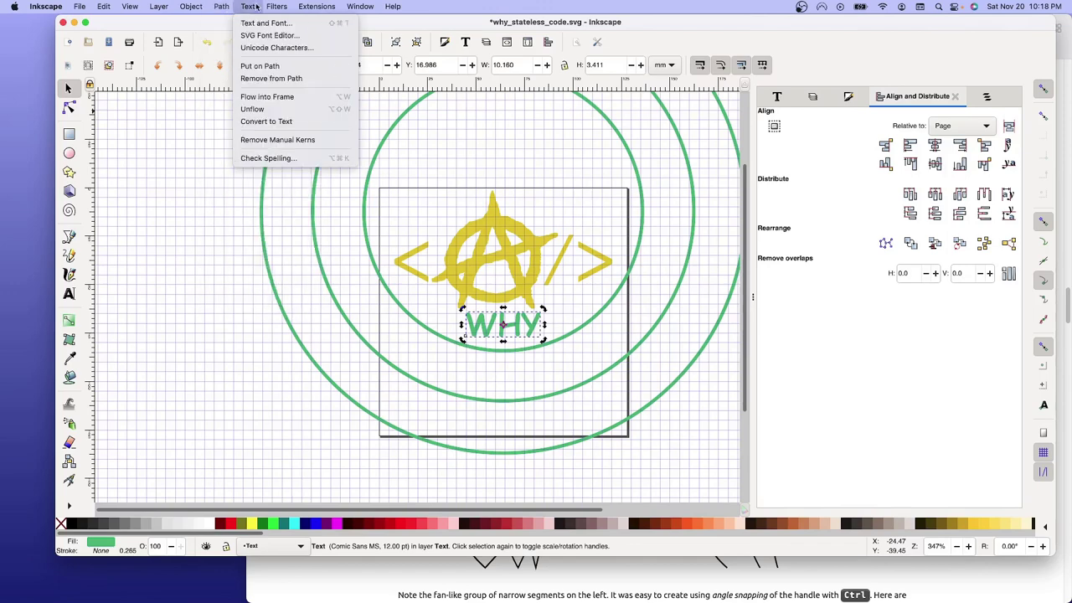
{"action": "left_click", "coordinate": [266, 65]}
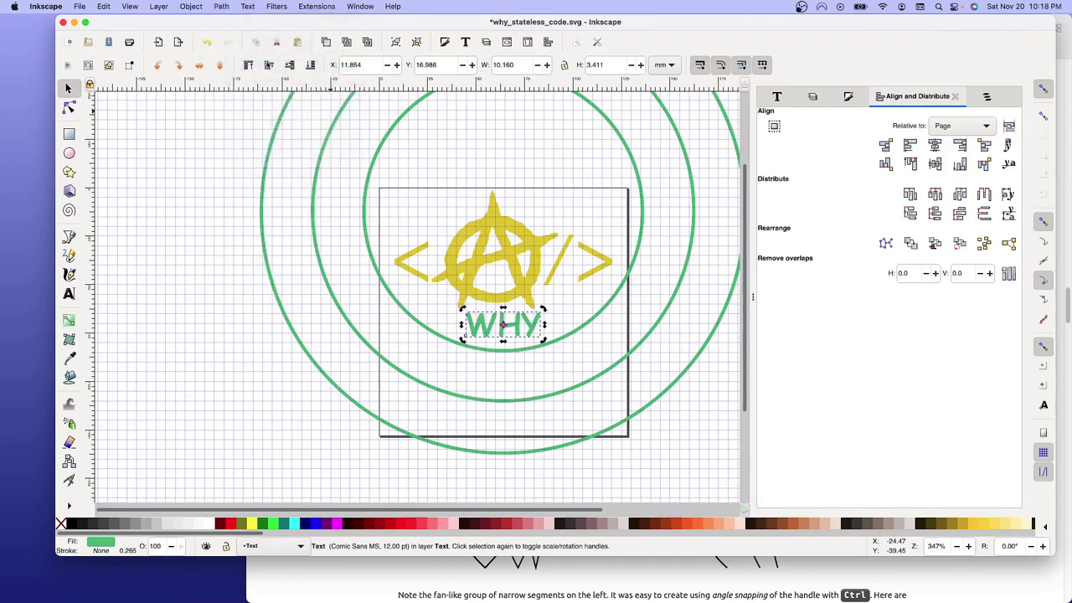
{"action": "left_click", "coordinate": [223, 7]}
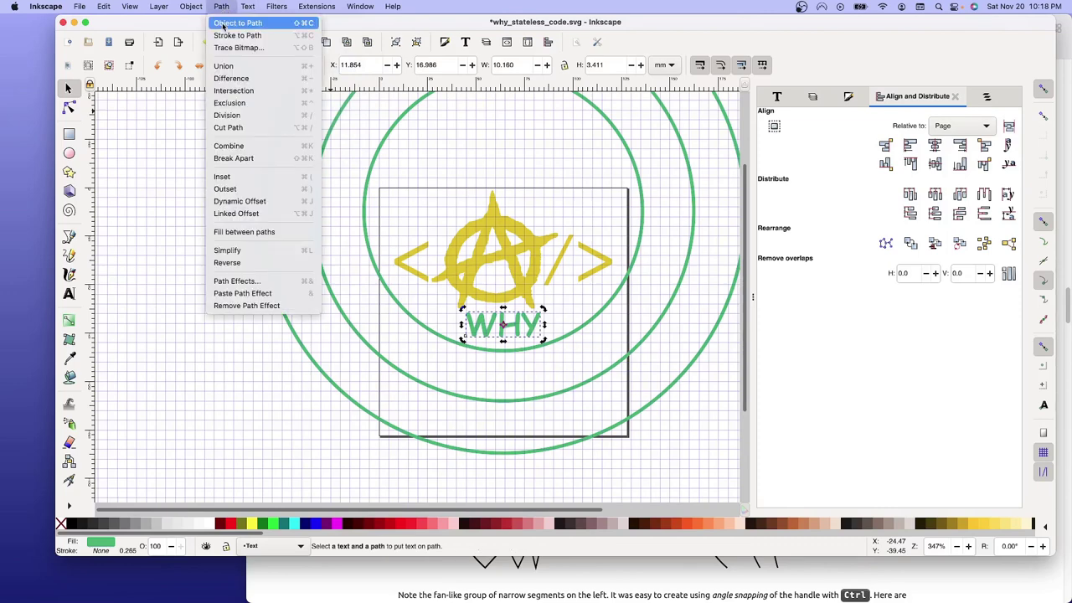
{"action": "left_click", "coordinate": [223, 25]}
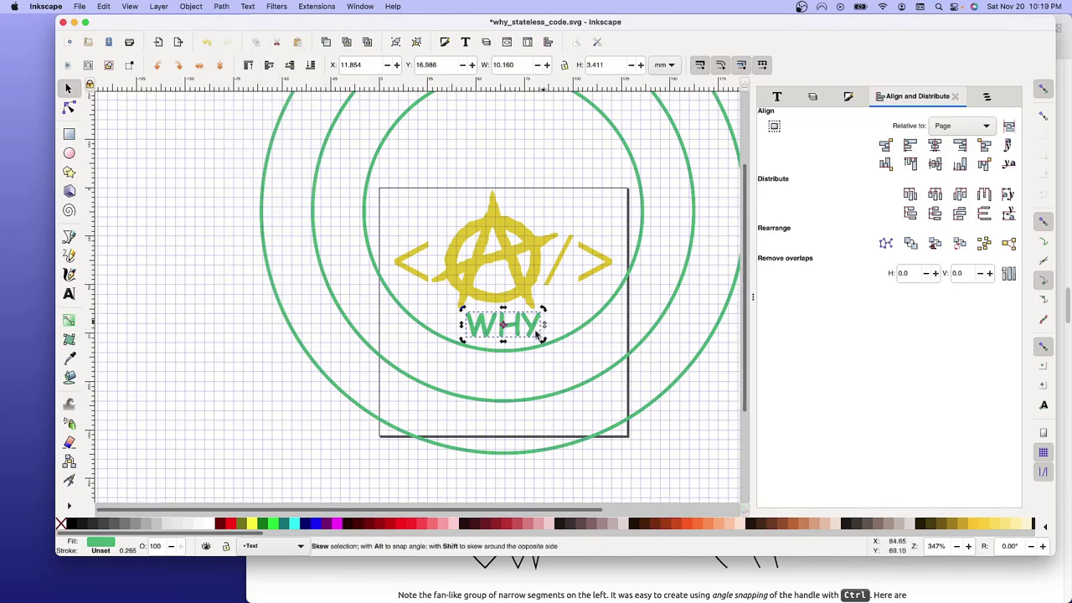
{"action": "left_click", "coordinate": [493, 378]}
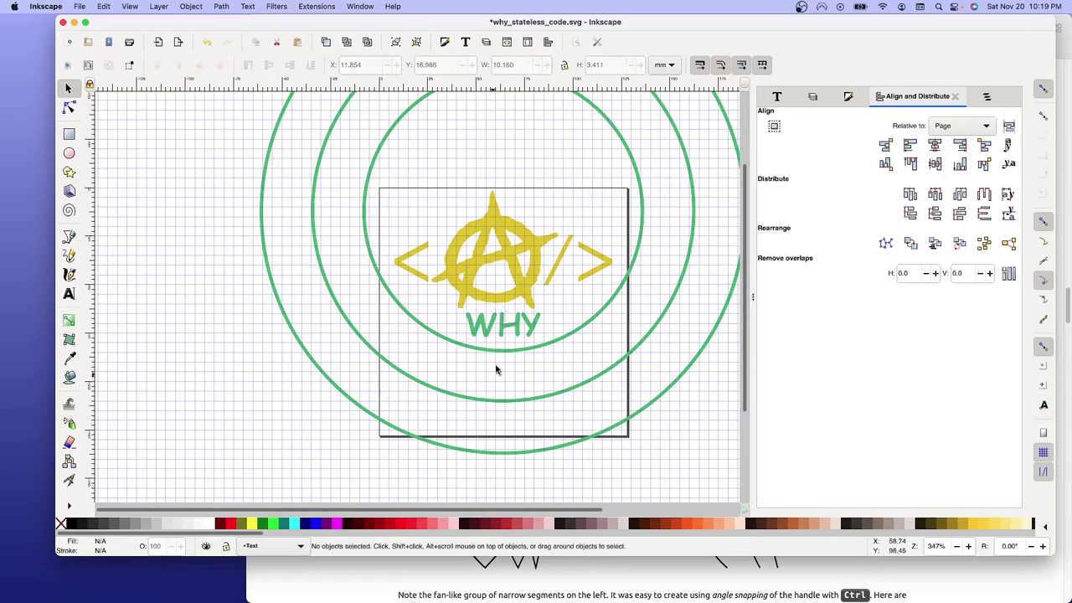
{"action": "left_click", "coordinate": [504, 322]}
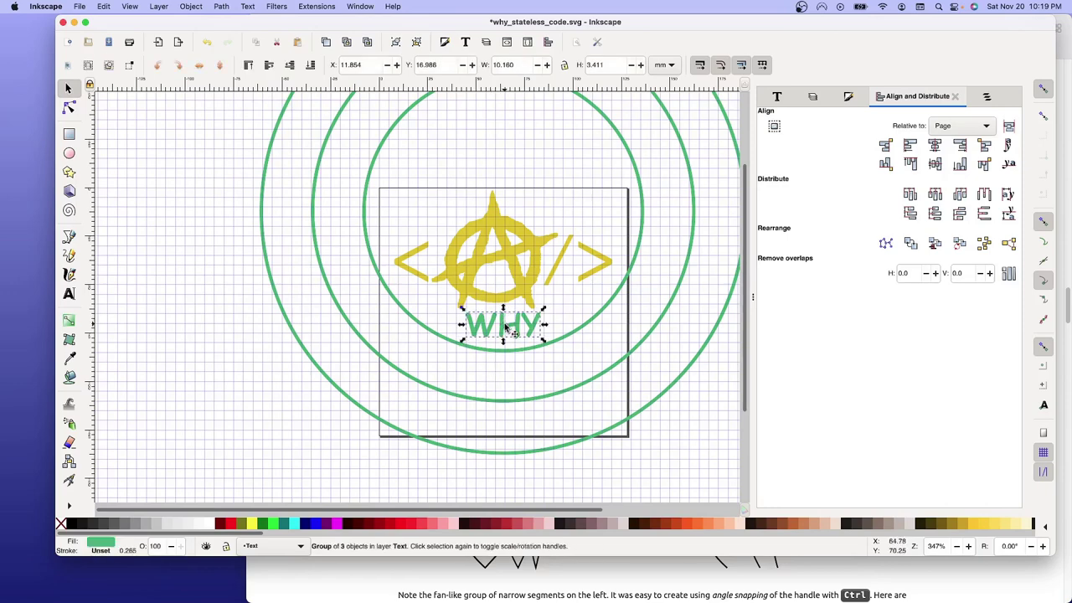
{"action": "left_click", "coordinate": [500, 369]}
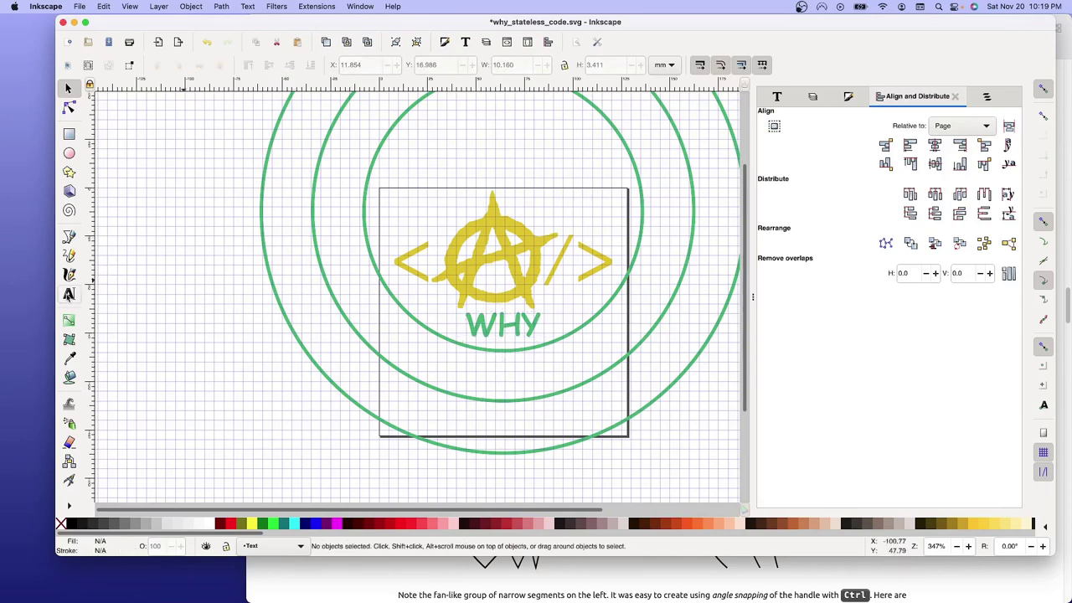
- Place a new text object just below WHY and type HOW
{"action": "key", "text": "t"}
{"action": "left_click", "coordinate": [485, 355]}
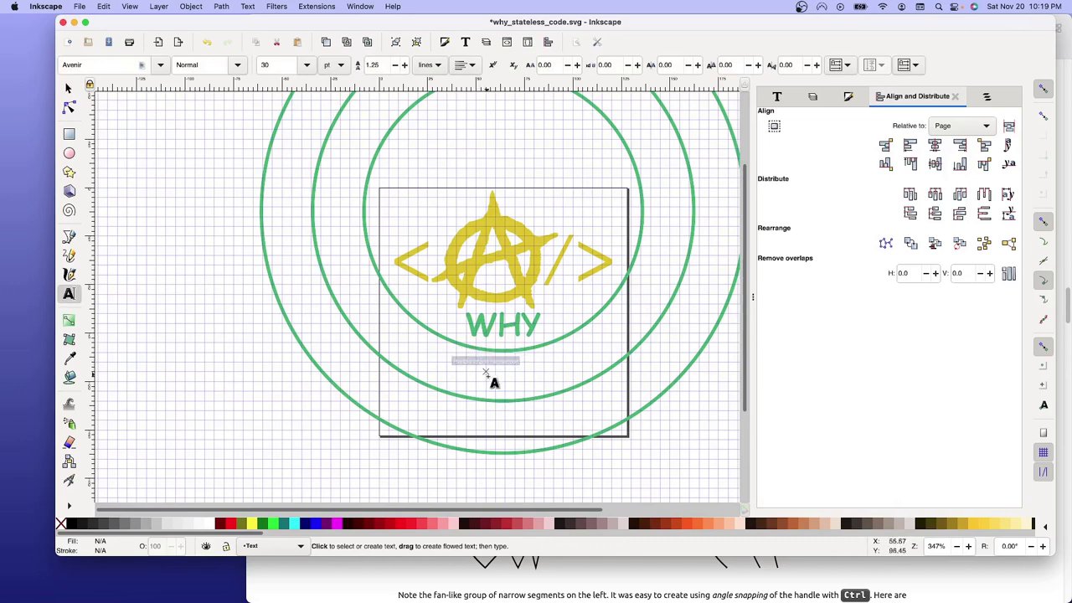
{"action": "left_click", "coordinate": [505, 381]}
{"action": "left_click", "coordinate": [495, 381]}
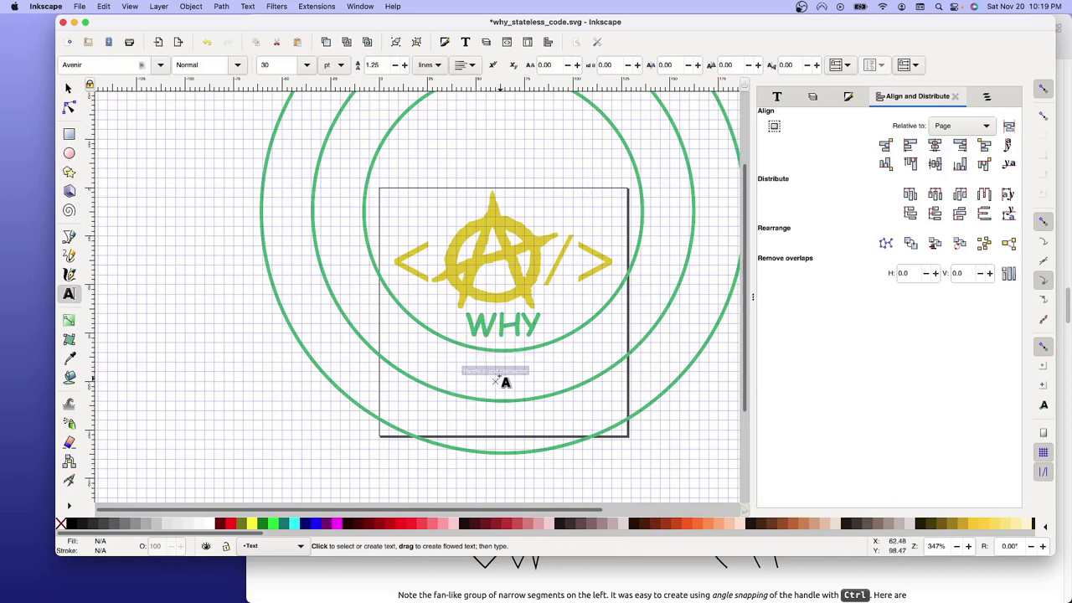
{"action": "left_click", "coordinate": [476, 361]}
{"action": "left_click", "coordinate": [478, 367]}
{"action": "type", "text": "H"}
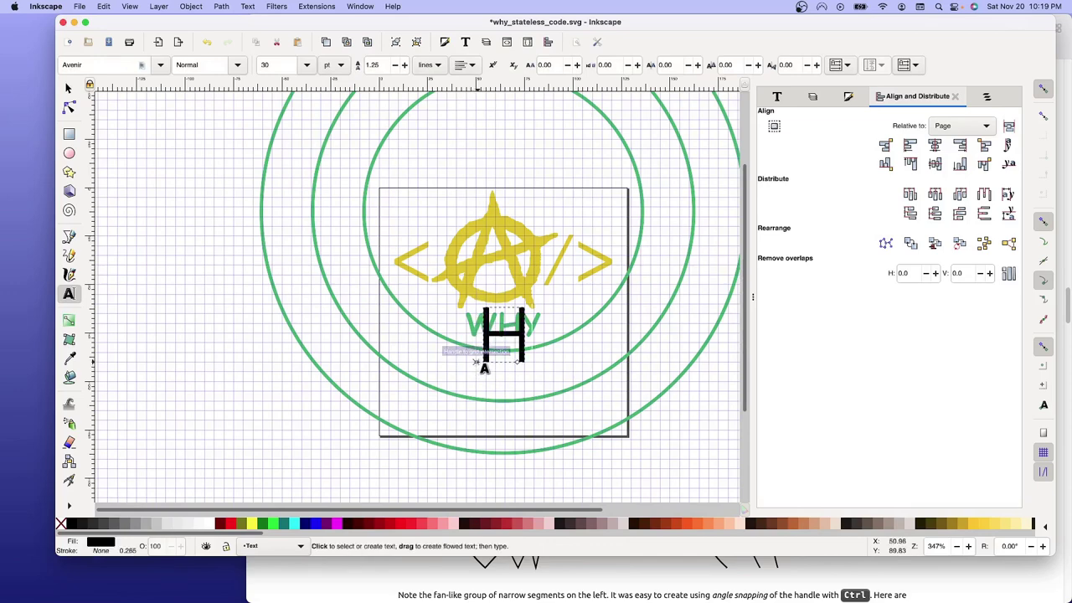
{"action": "type", "text": "OW"}
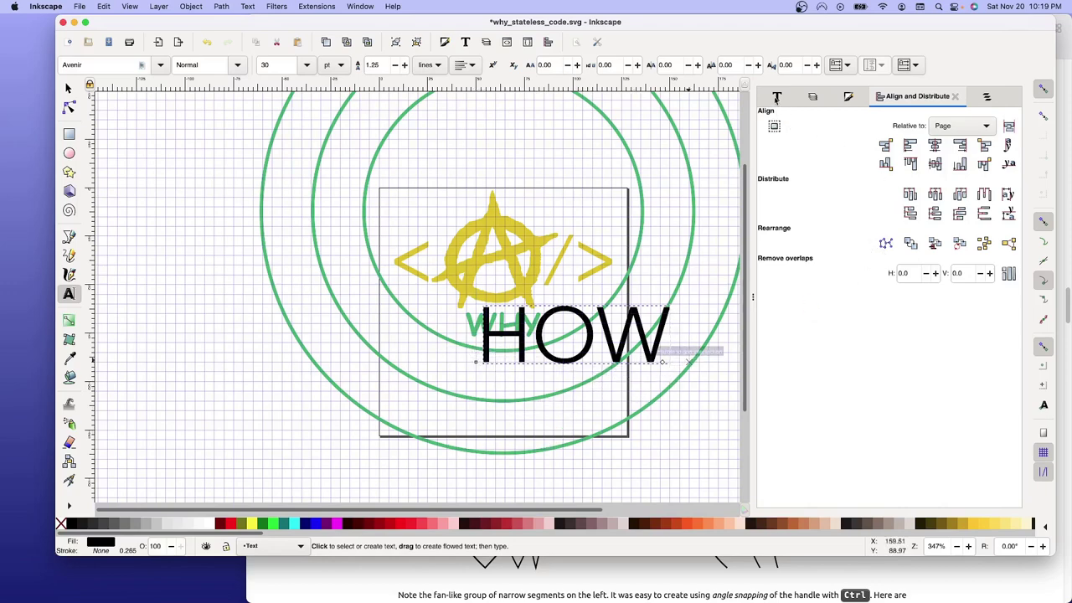
- Fill HOW with the rings' green, HSL 143/45/53 (51bd7b)
{"action": "left_click", "coordinate": [92, 543]}
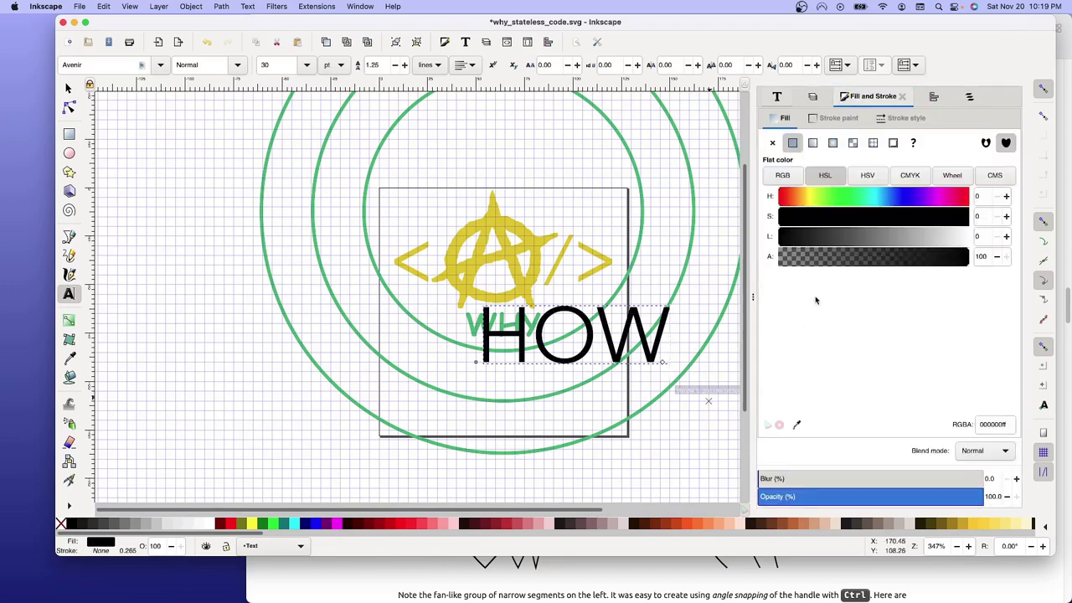
{"action": "double_click", "coordinate": [986, 193]}
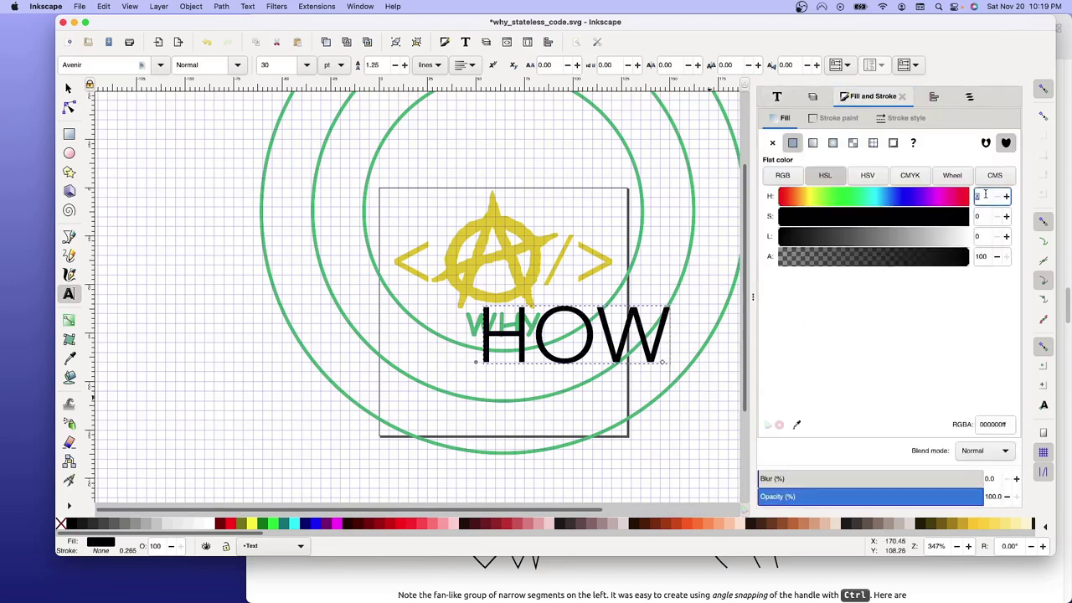
{"action": "type", "text": "14"}
{"action": "type", "text": "45"}
{"action": "key", "text": "Tab"}
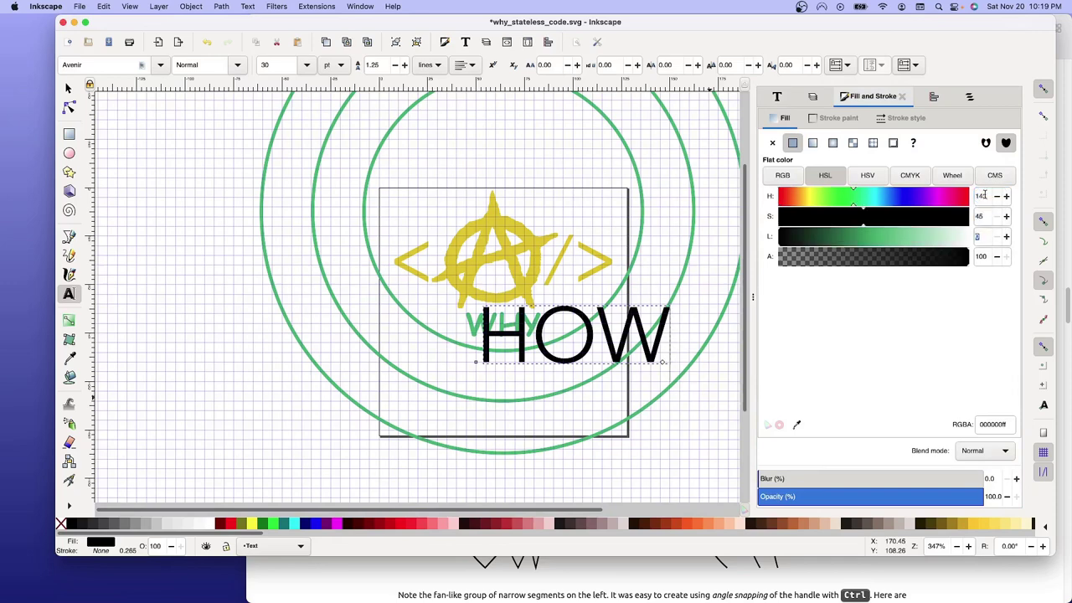
{"action": "type", "text": "53"}
{"action": "key", "text": "Return"}
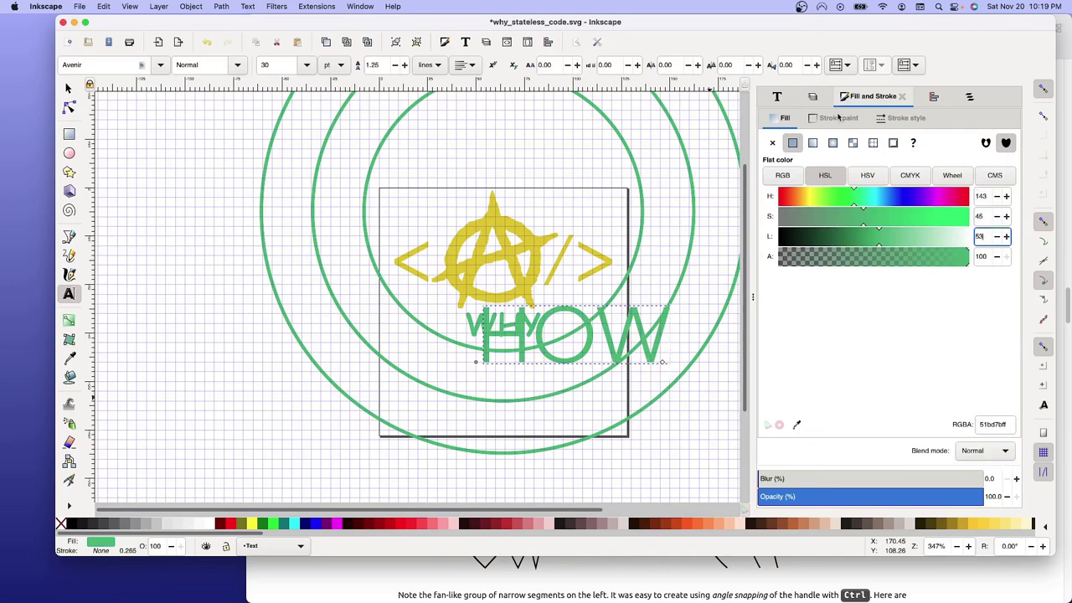
- Restyle HOW as Comic Sans MS Bold at 12 pt
{"action": "left_click", "coordinate": [775, 98]}
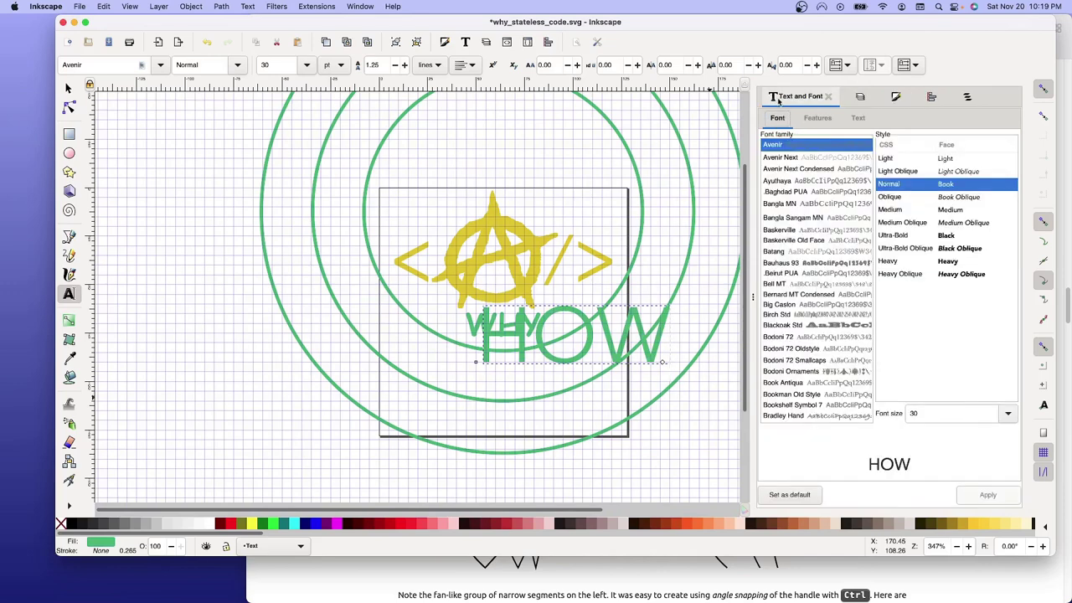
{"action": "scroll", "coordinate": [793, 261], "scroll_direction": "down", "scroll_amount": 5}
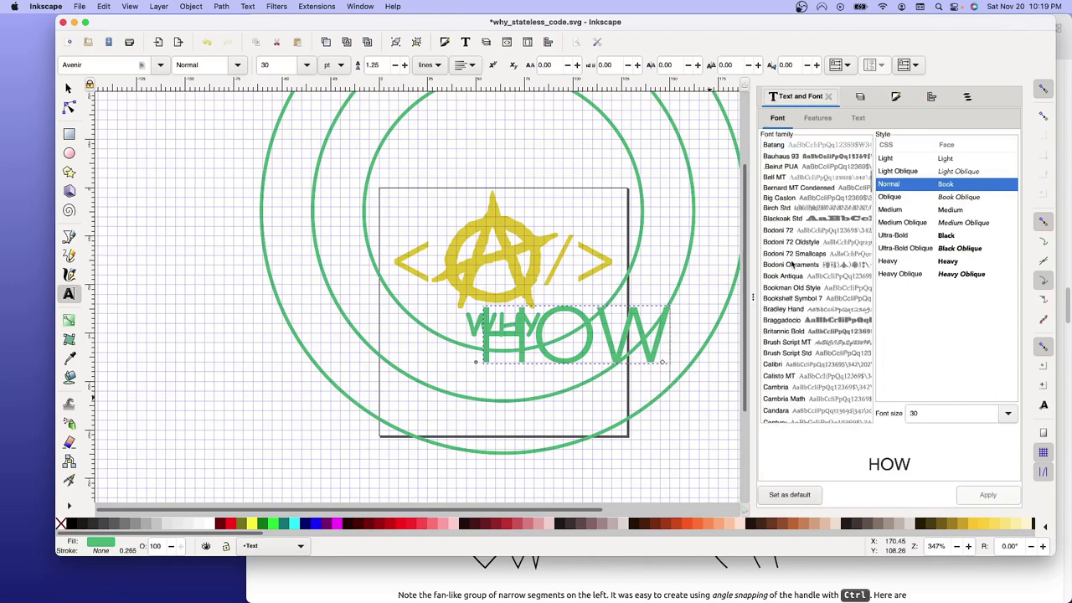
{"action": "scroll", "coordinate": [792, 301], "scroll_direction": "down", "scroll_amount": 5}
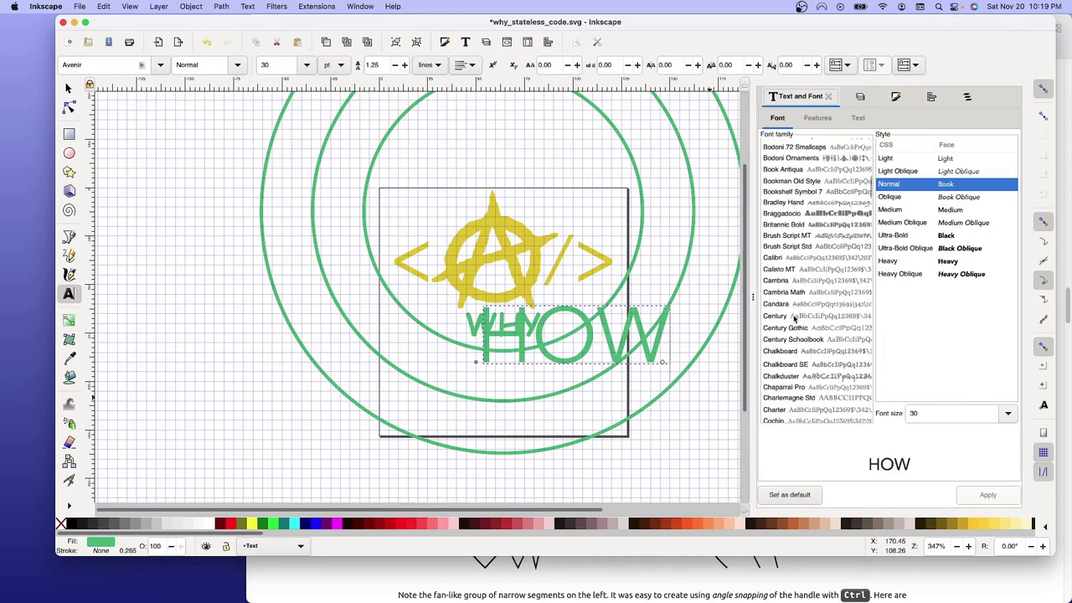
{"action": "scroll", "coordinate": [794, 317], "scroll_direction": "down", "scroll_amount": 2}
{"action": "scroll", "coordinate": [794, 316], "scroll_direction": "down", "scroll_amount": 1}
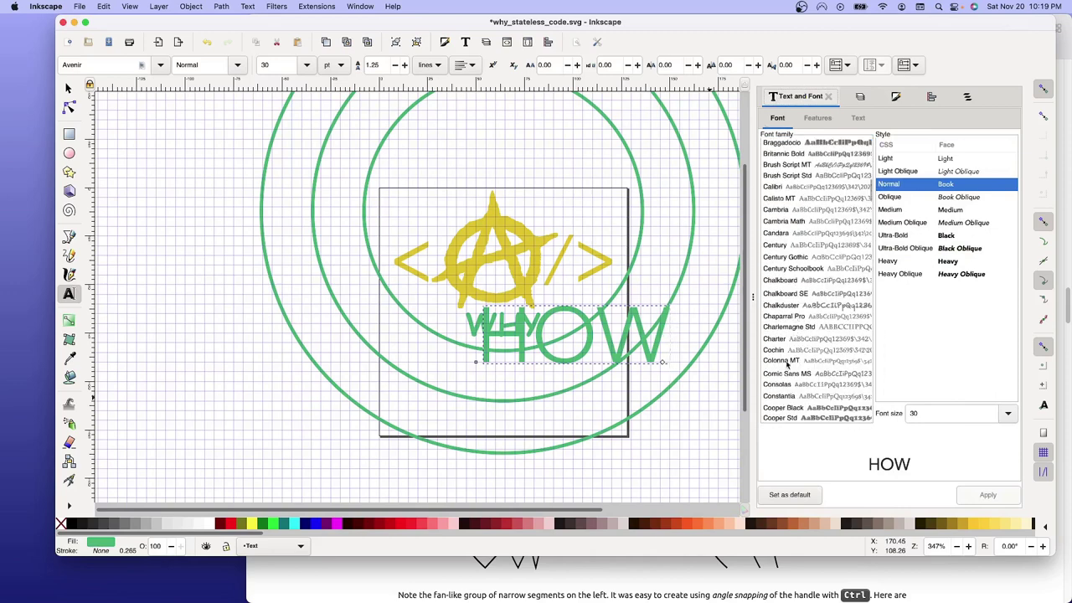
{"action": "left_click", "coordinate": [788, 374]}
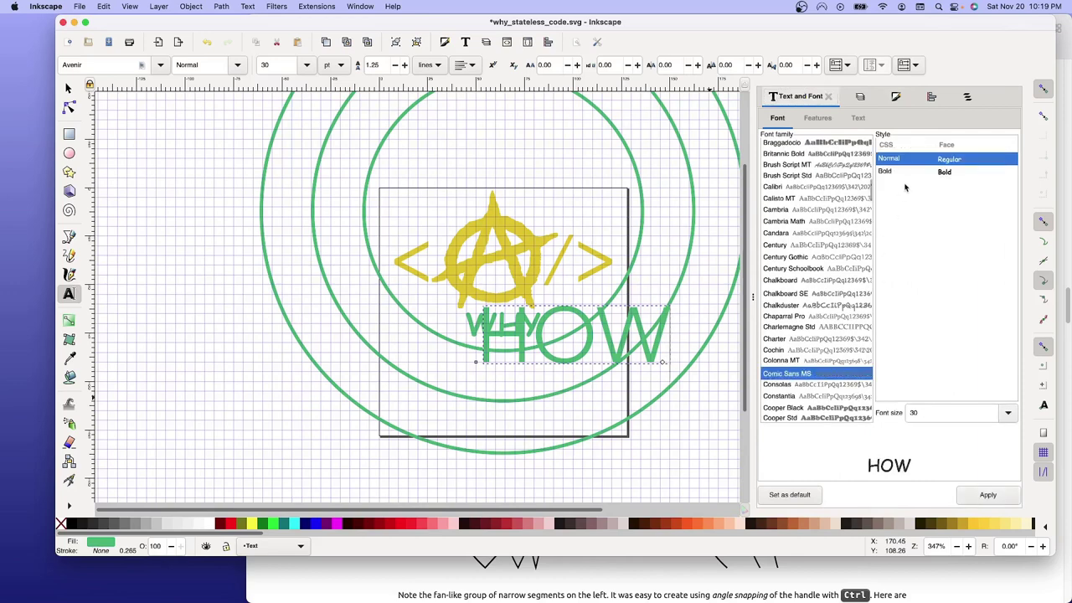
{"action": "left_click", "coordinate": [941, 173]}
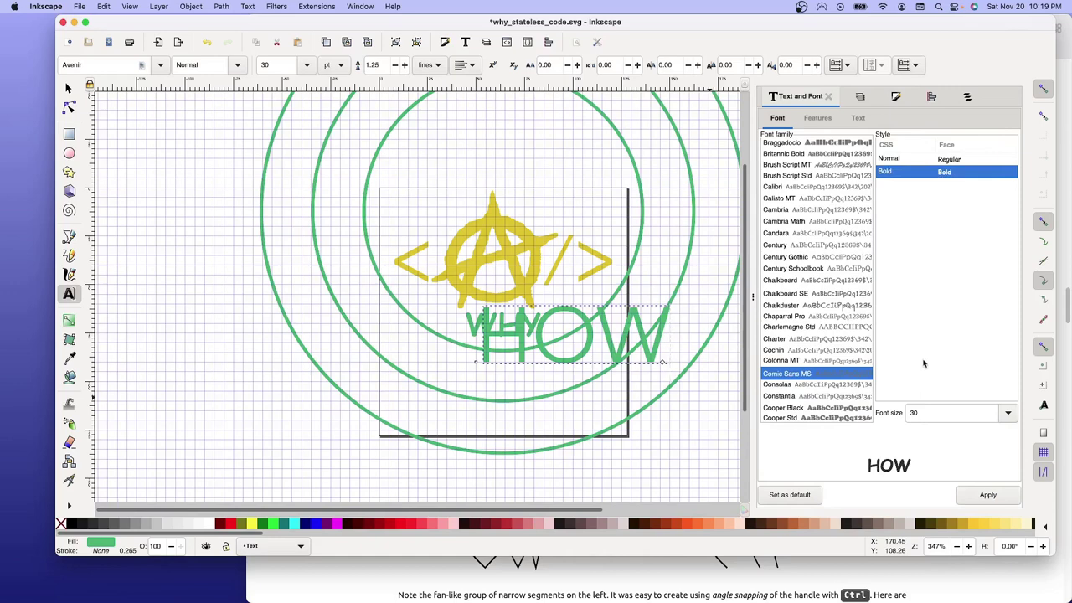
{"action": "left_click", "coordinate": [927, 411]}
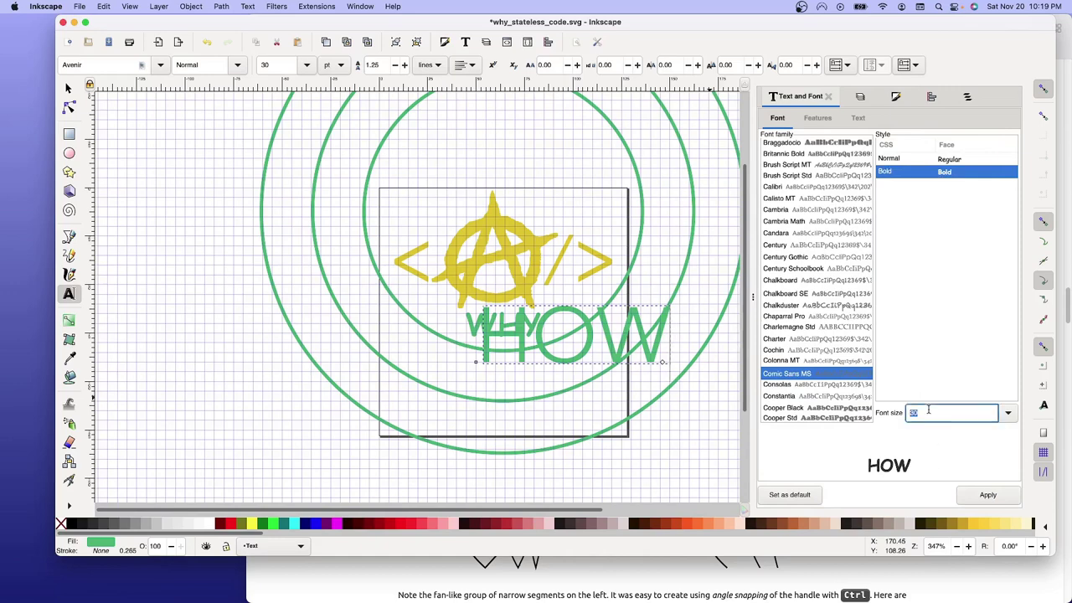
{"action": "type", "text": "12"}
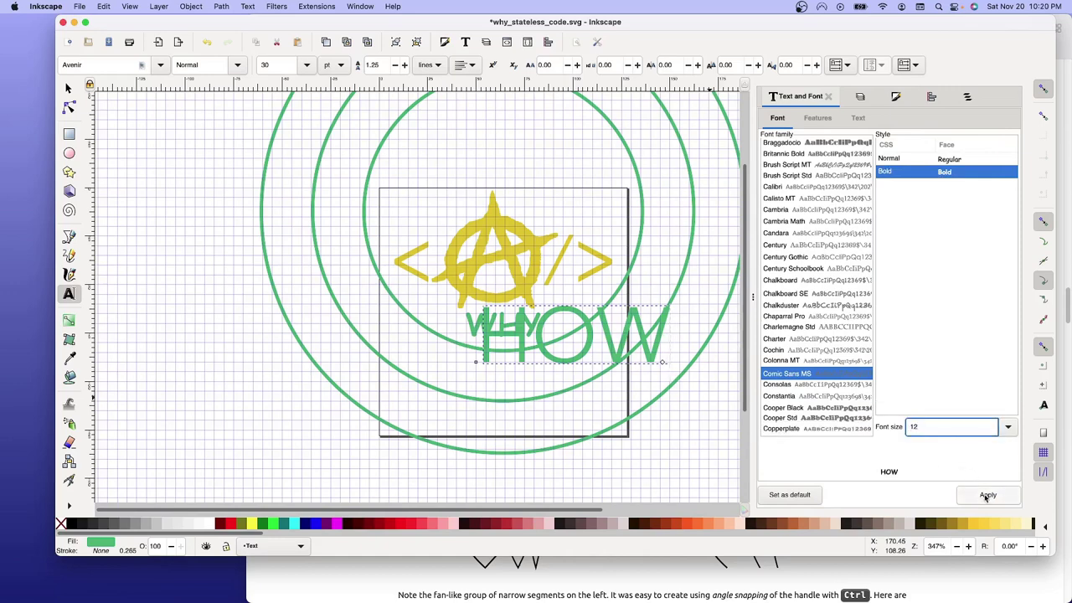
{"action": "left_click", "coordinate": [985, 495]}
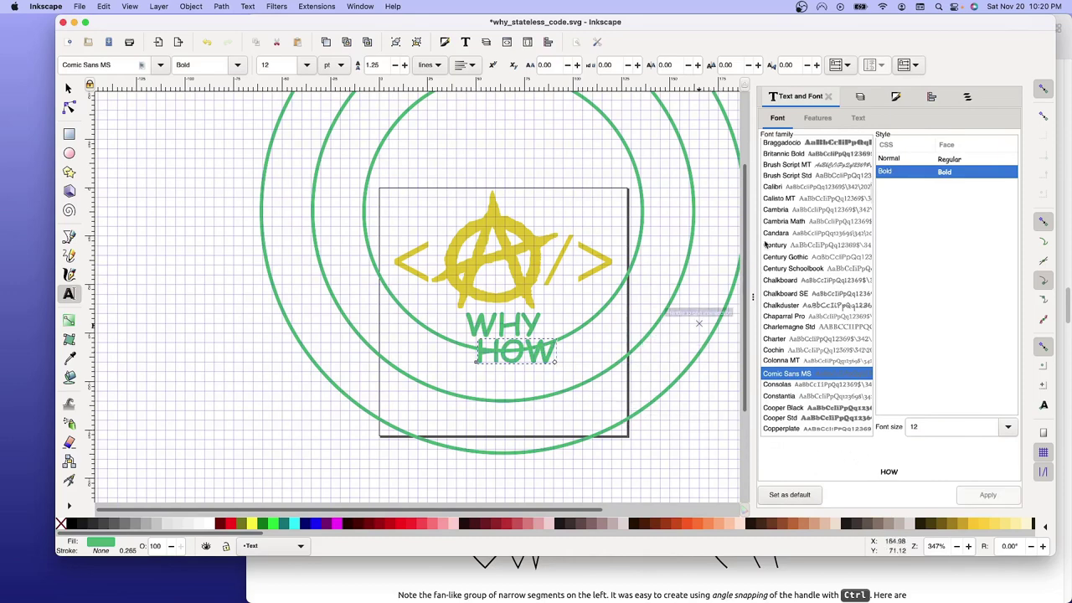
- Centre HOW horizontally on the page and lower it to Y 23.6 beneath WHY
{"action": "left_click", "coordinate": [860, 97]}
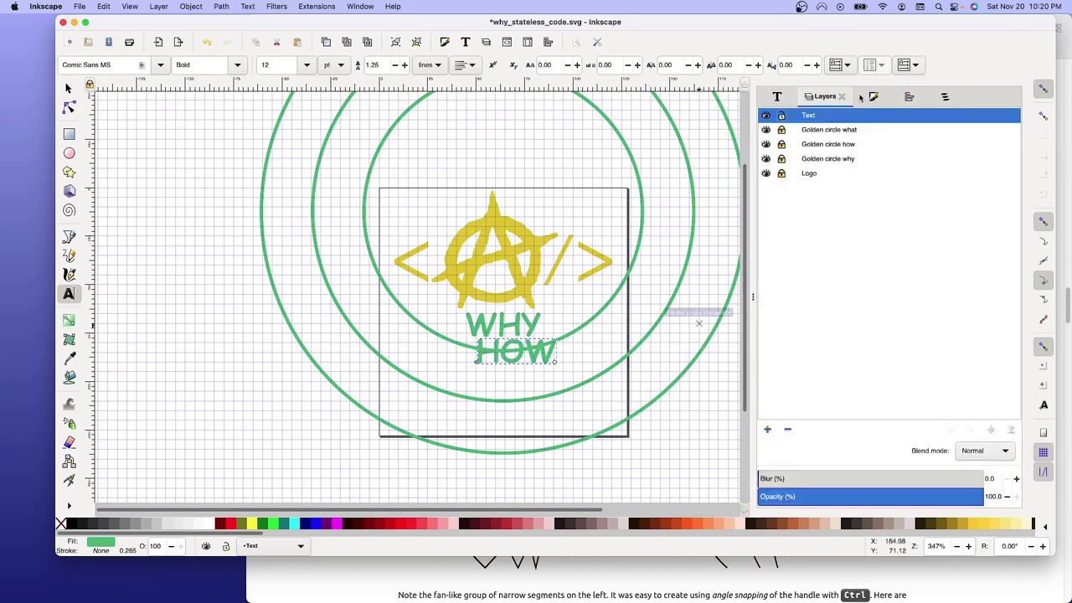
{"action": "left_click", "coordinate": [909, 98]}
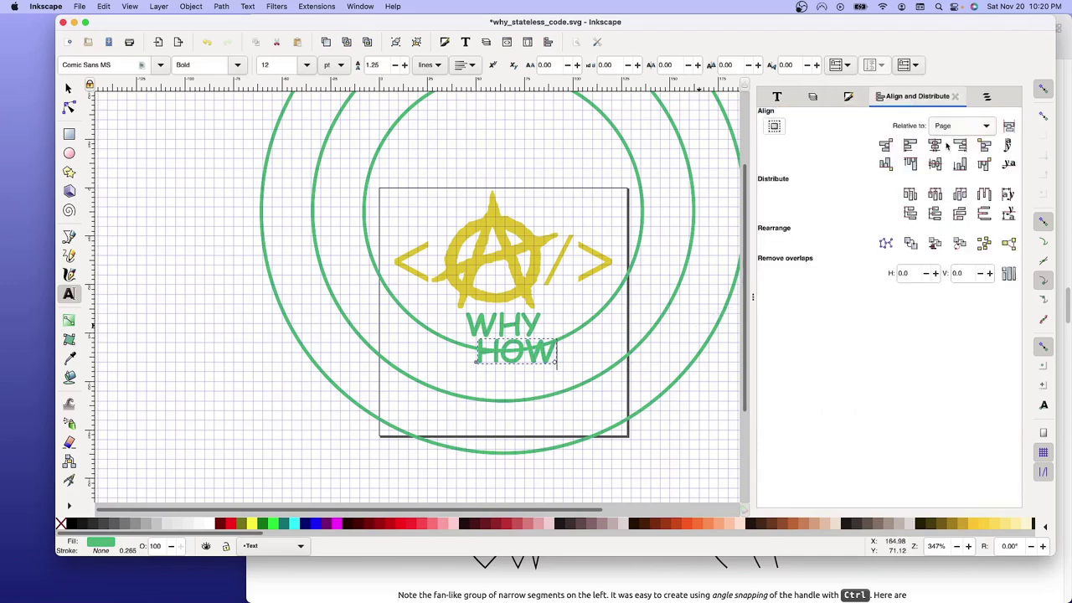
{"action": "left_click", "coordinate": [935, 146]}
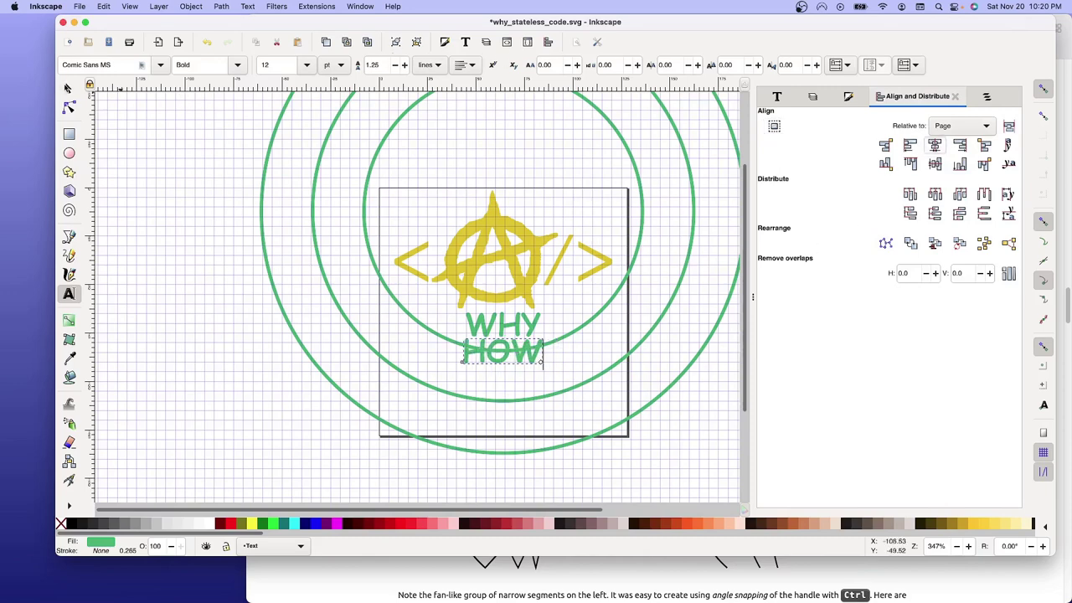
{"action": "left_click", "coordinate": [68, 88]}
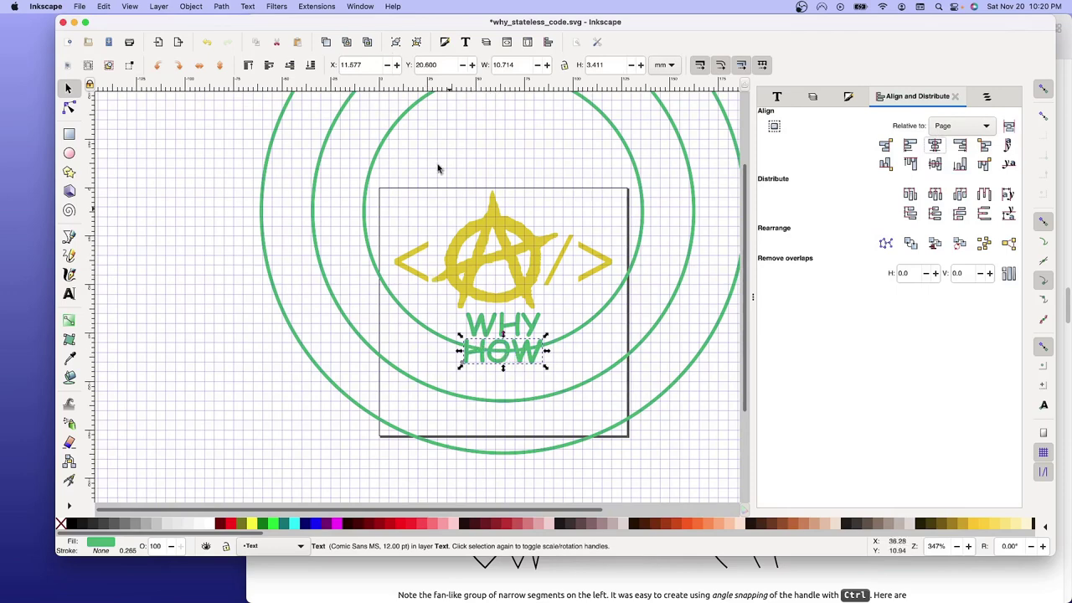
{"action": "left_click", "coordinate": [421, 64]}
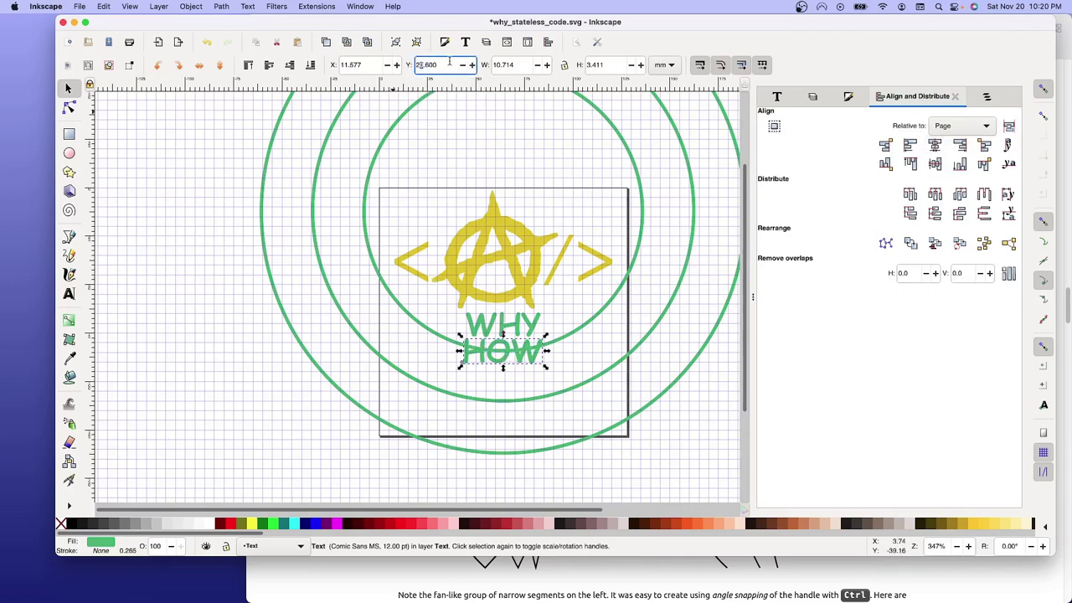
{"action": "key", "text": "Return"}
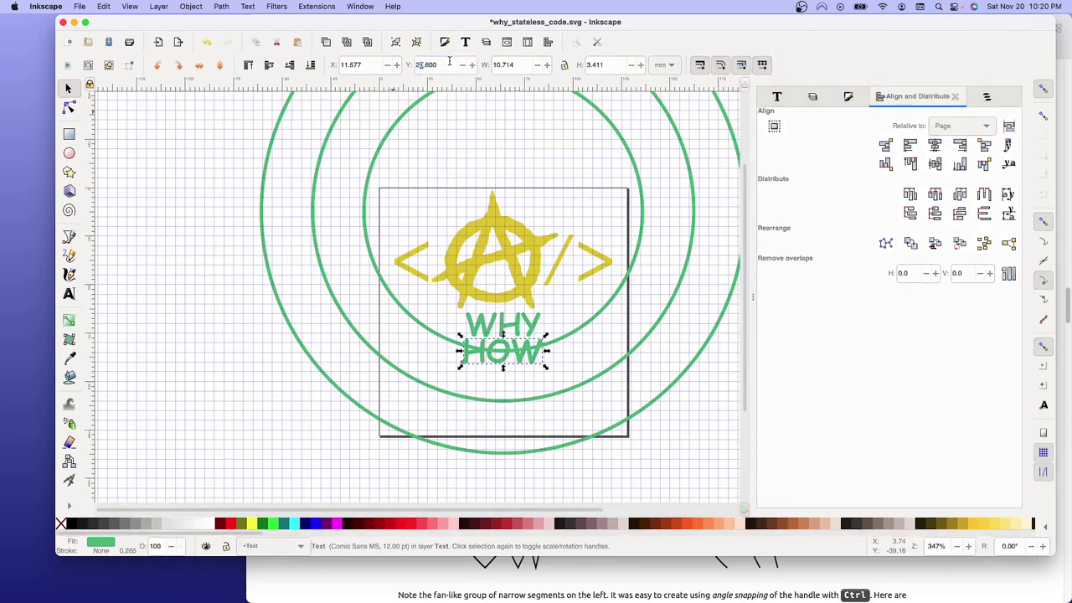
{"action": "left_click", "coordinate": [449, 61]}
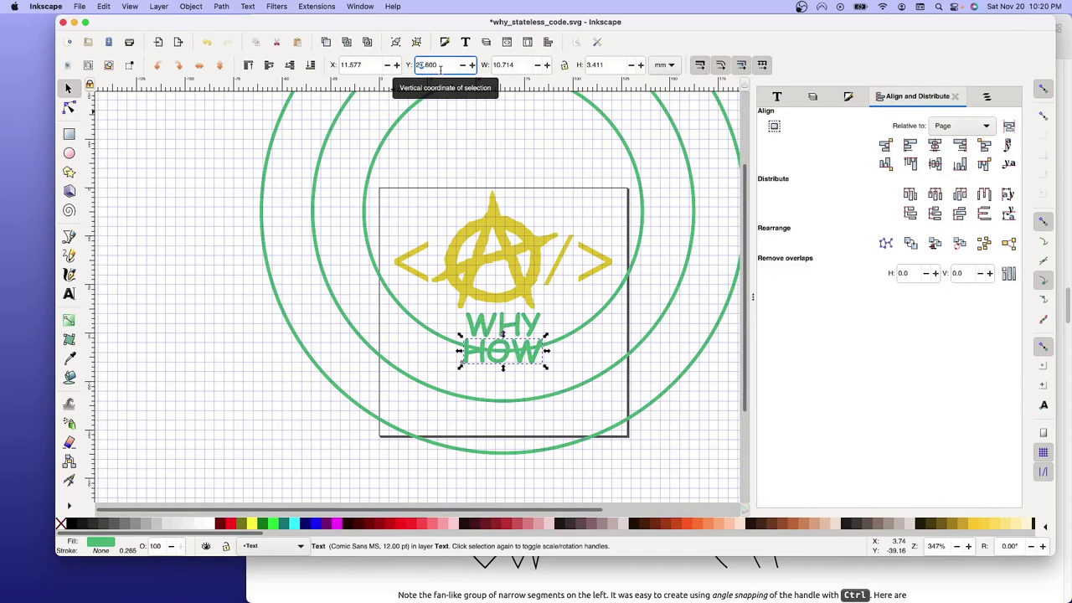
{"action": "type", "text": "3"}
{"action": "key", "text": "Return"}
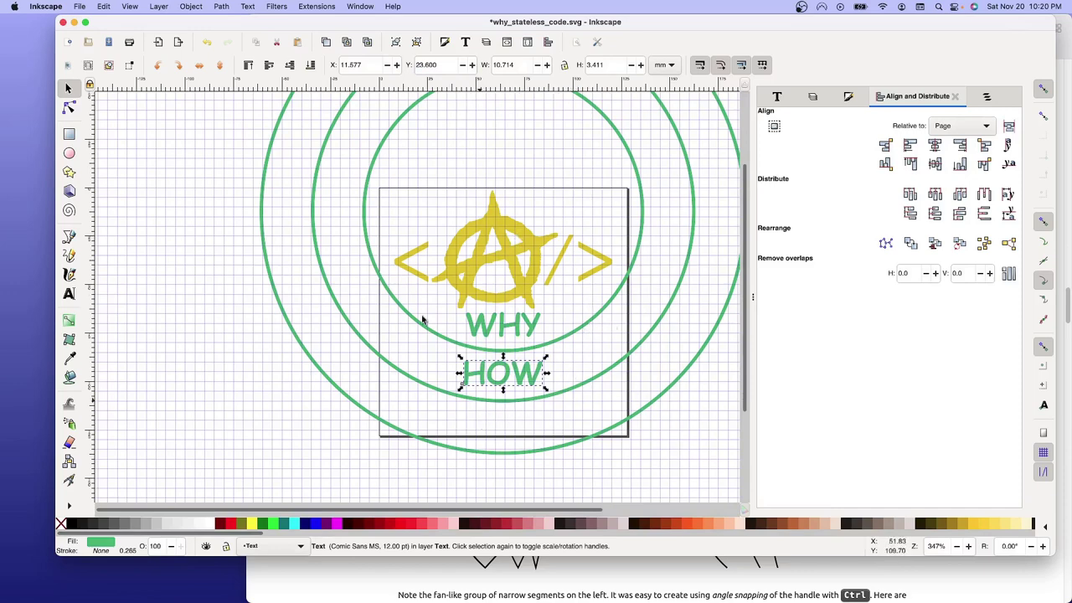
- Convert the HOW text into path outlines with Object to Path
{"action": "left_click", "coordinate": [249, 7]}
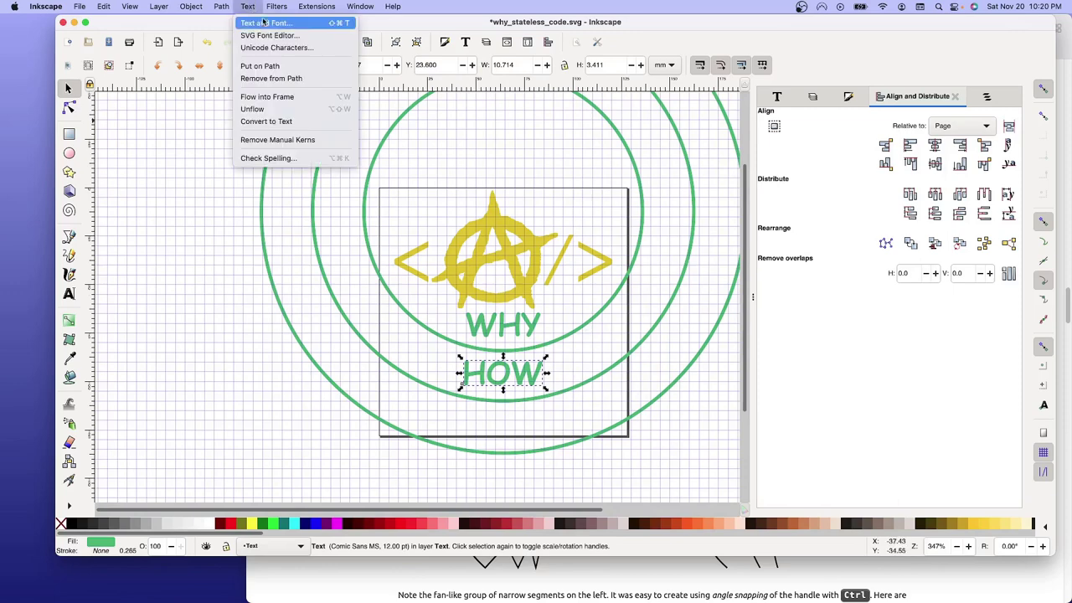
{"action": "left_click", "coordinate": [259, 66]}
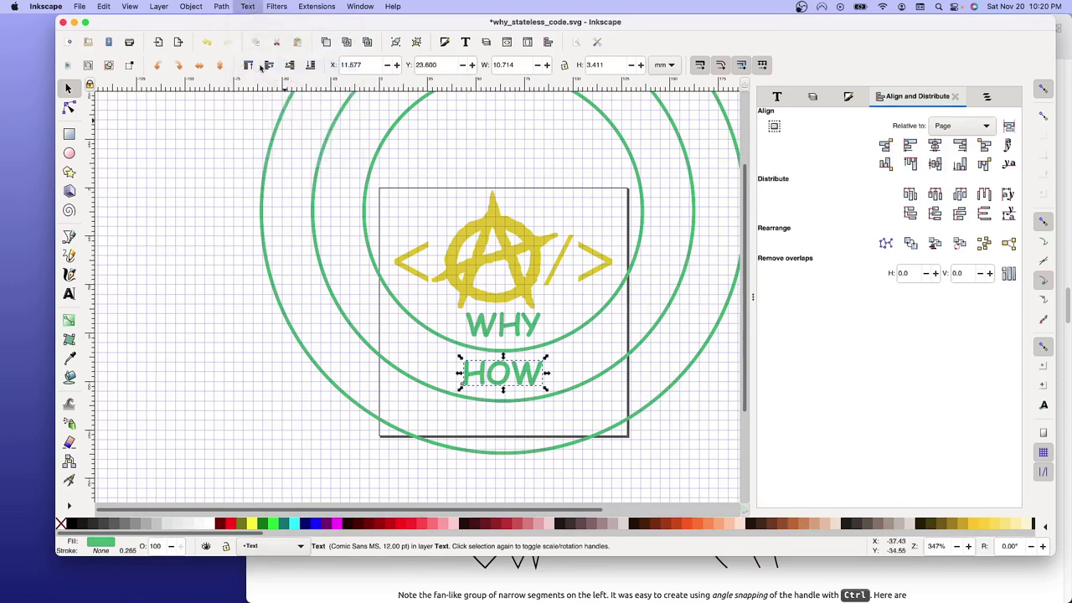
{"action": "left_click", "coordinate": [220, 7]}
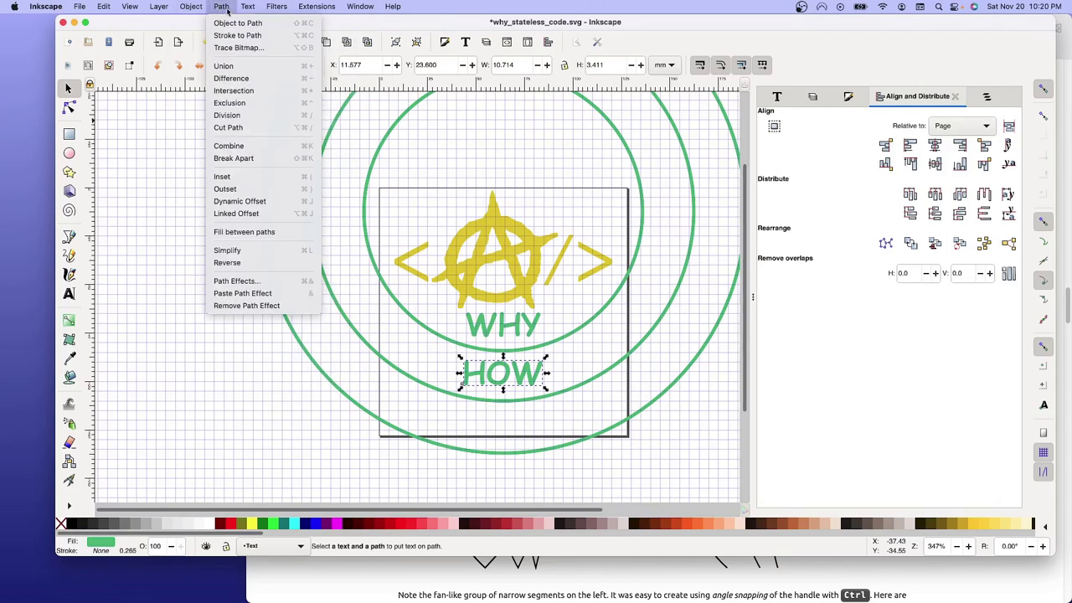
{"action": "left_click", "coordinate": [227, 22]}
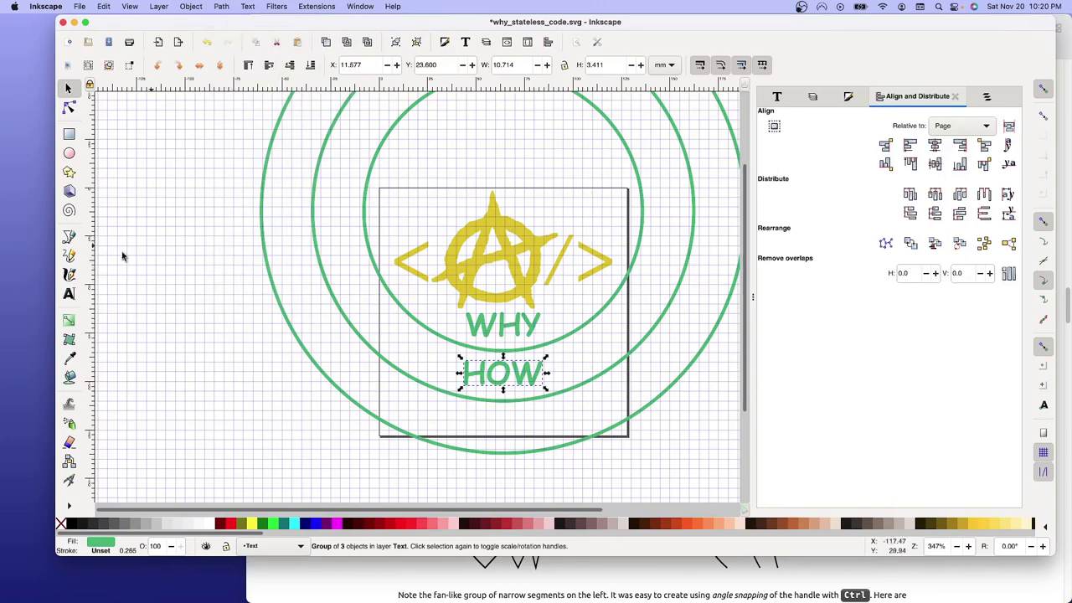
{"action": "left_click", "coordinate": [69, 298]}
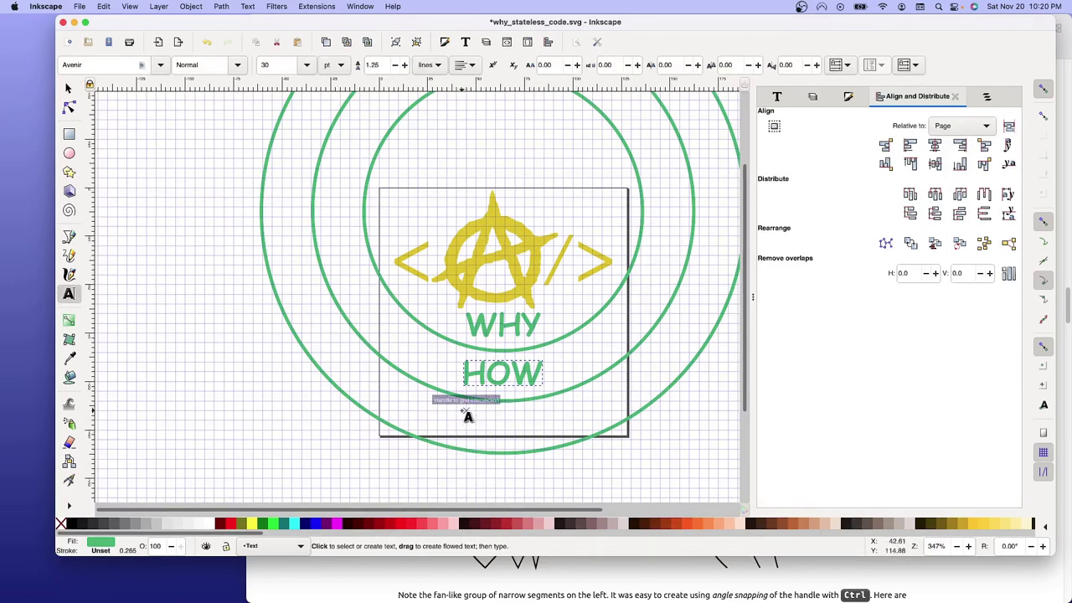
- Type a new WHAT text label just below HOW
{"action": "left_click", "coordinate": [494, 420]}
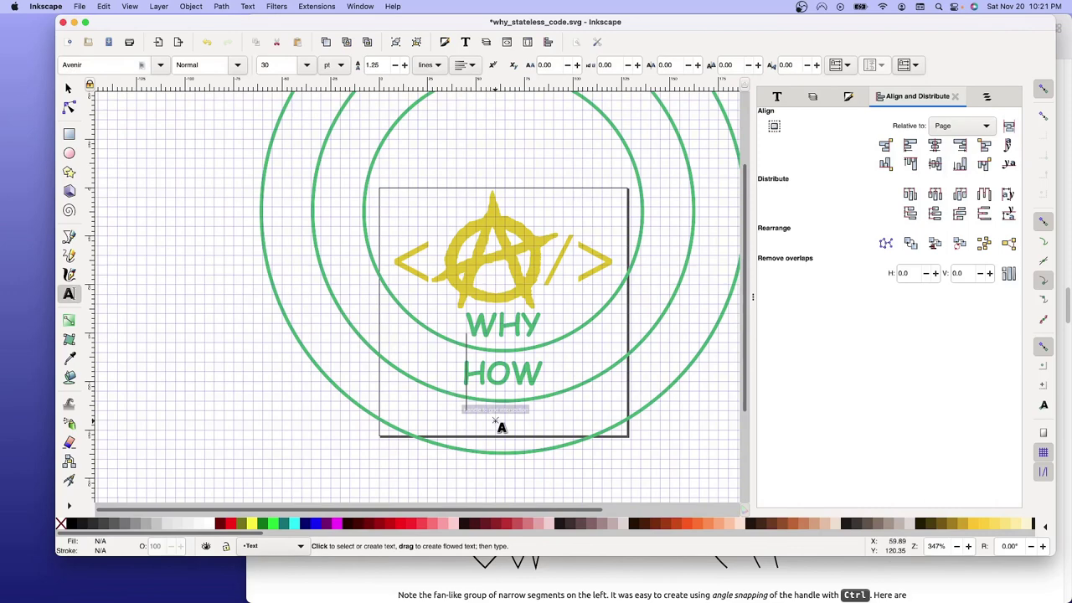
{"action": "type", "text": "WHA"}
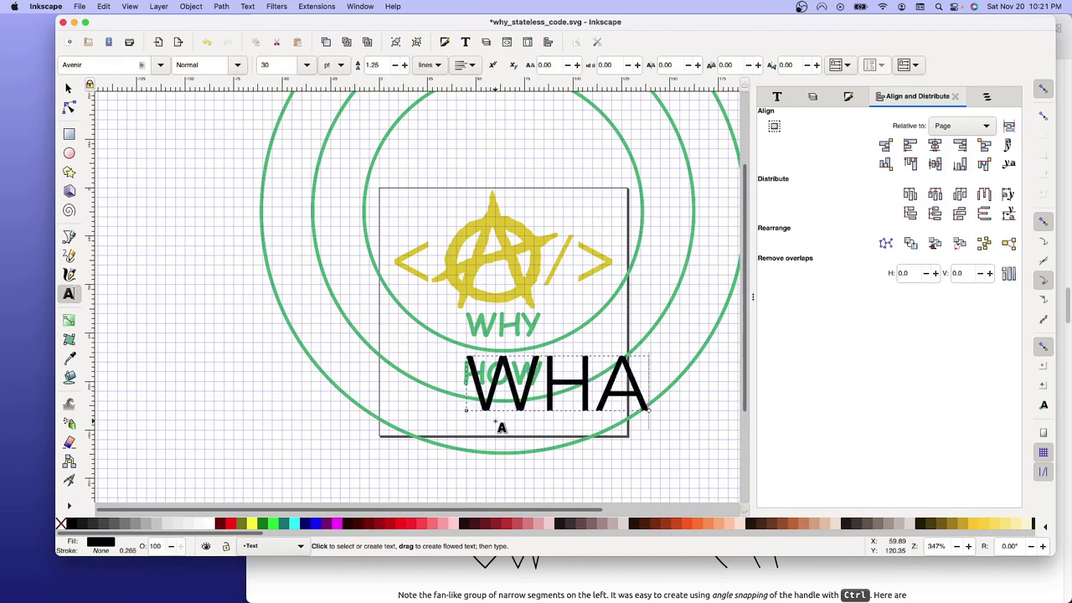
{"action": "type", "text": "T"}
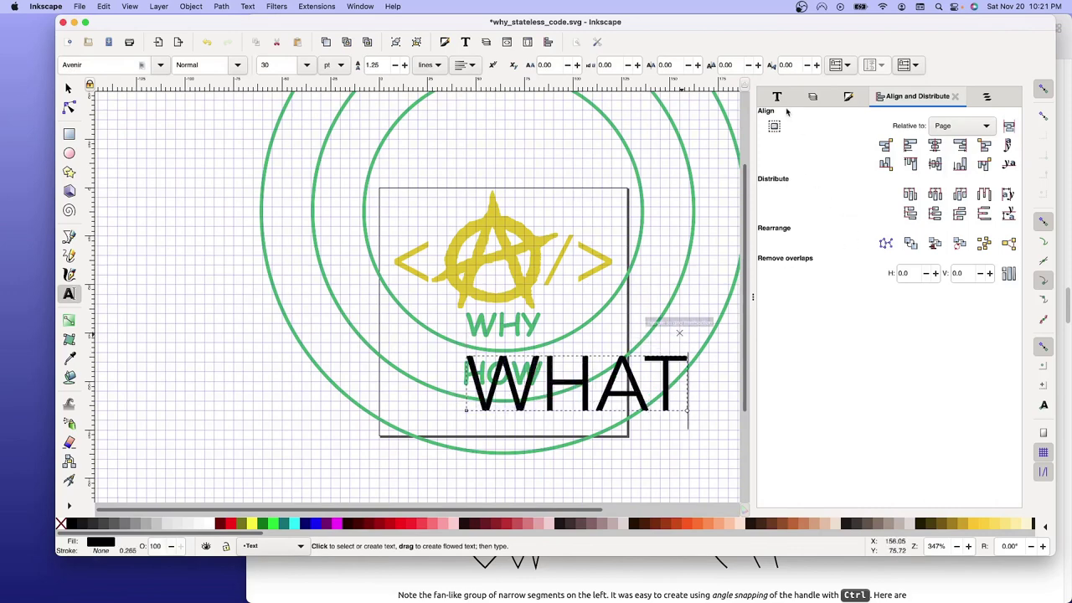
{"action": "left_click", "coordinate": [777, 97]}
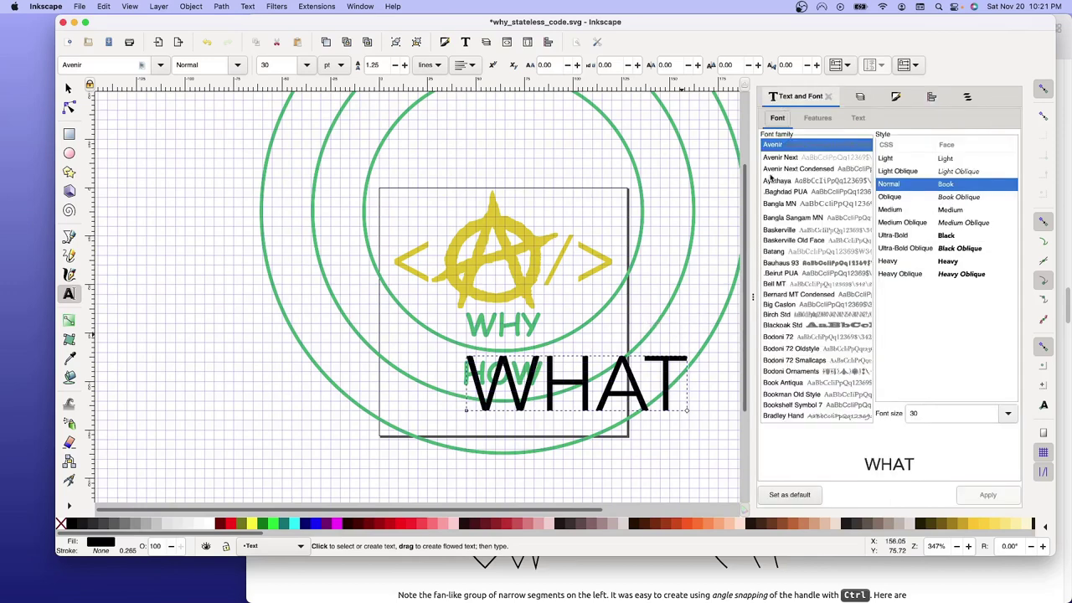
- Restyle WHAT as Comic Sans MS Bold at 12 pt
{"action": "left_click", "coordinate": [927, 415]}
{"action": "type", "text": "12"}
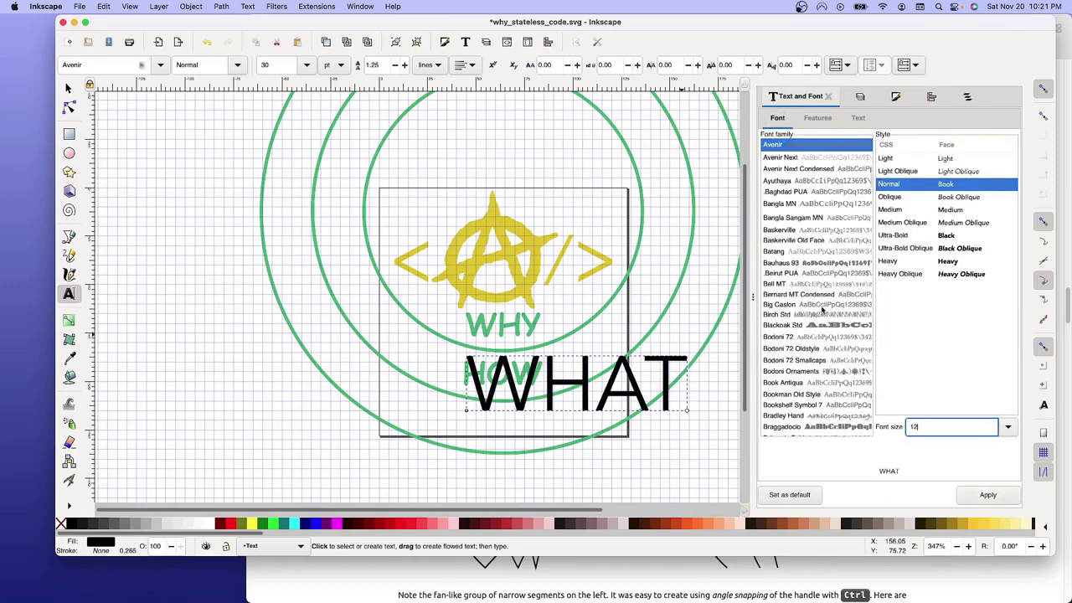
{"action": "scroll", "coordinate": [815, 329], "scroll_direction": "down", "scroll_amount": 3}
{"action": "scroll", "coordinate": [815, 329], "scroll_direction": "down", "scroll_amount": 2}
{"action": "scroll", "coordinate": [814, 329], "scroll_direction": "down", "scroll_amount": 3}
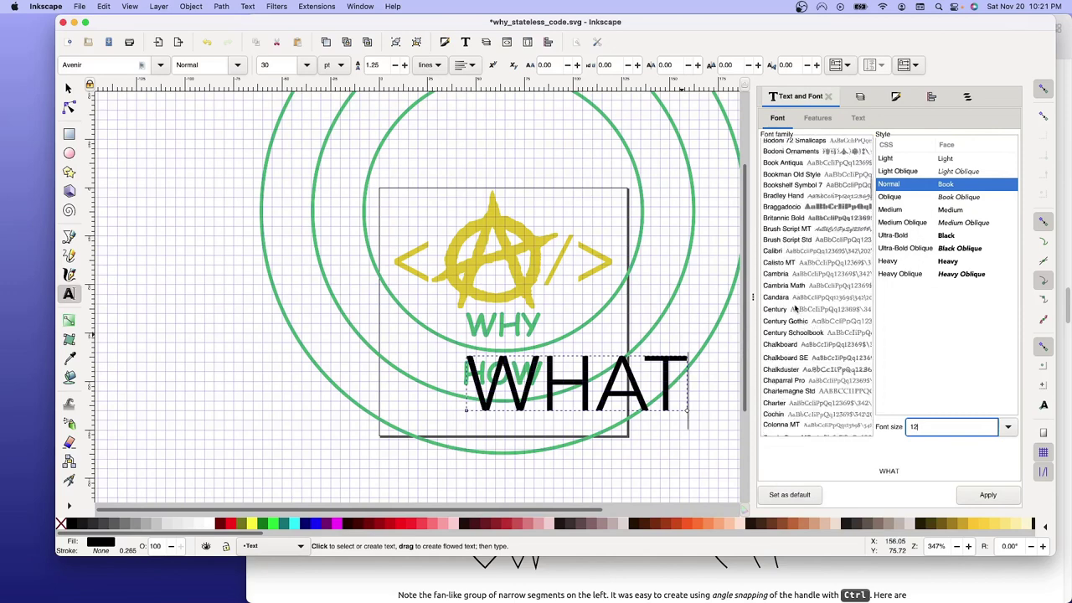
{"action": "scroll", "coordinate": [792, 358], "scroll_direction": "down", "scroll_amount": 3}
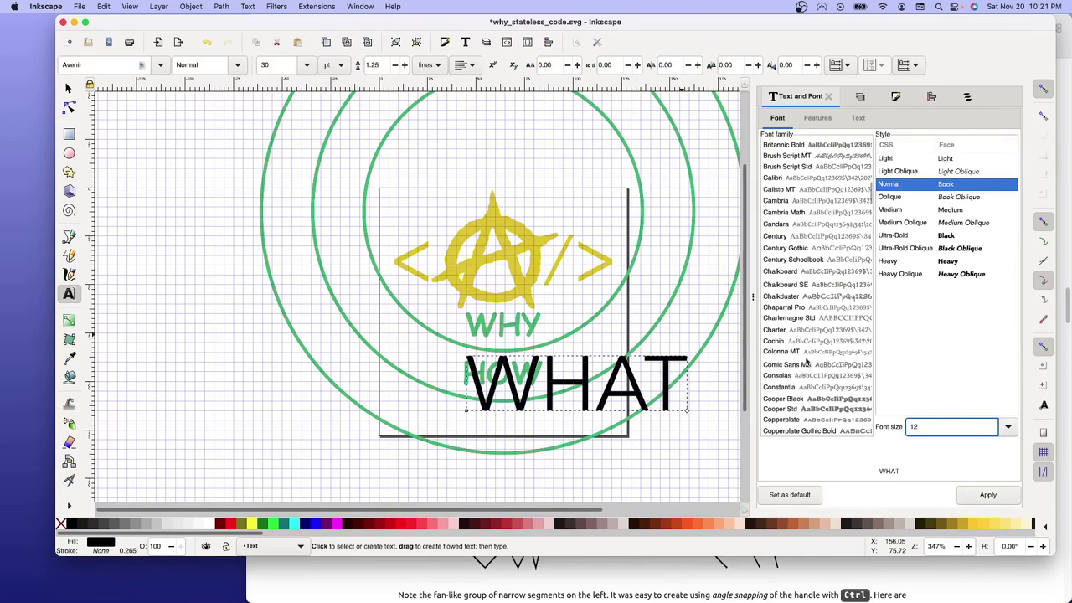
{"action": "scroll", "coordinate": [805, 371], "scroll_direction": "down", "scroll_amount": 2}
{"action": "scroll", "coordinate": [805, 373], "scroll_direction": "down", "scroll_amount": 2}
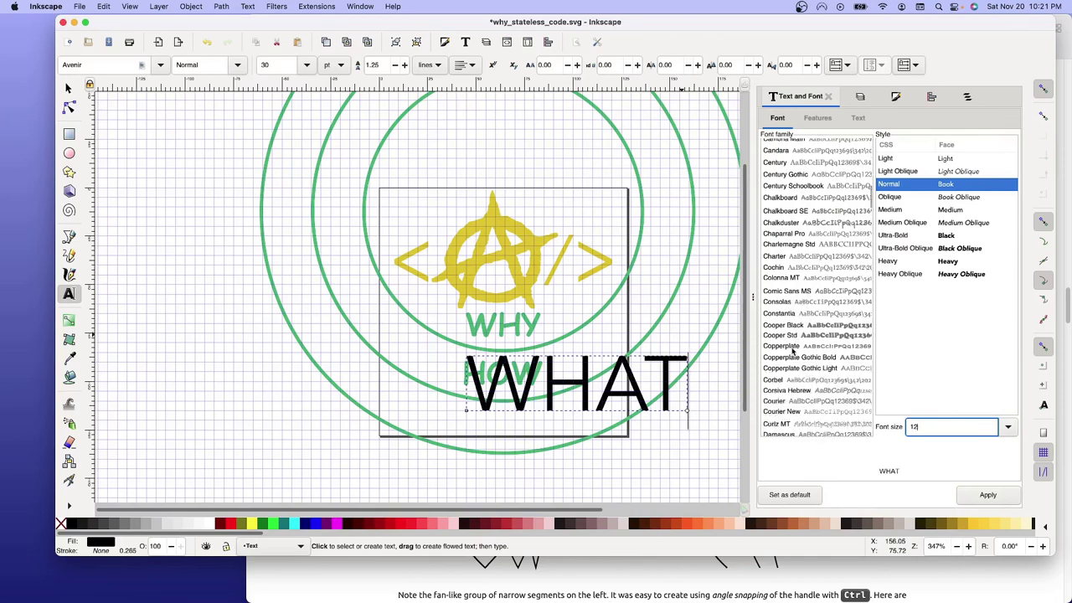
{"action": "left_click", "coordinate": [790, 293]}
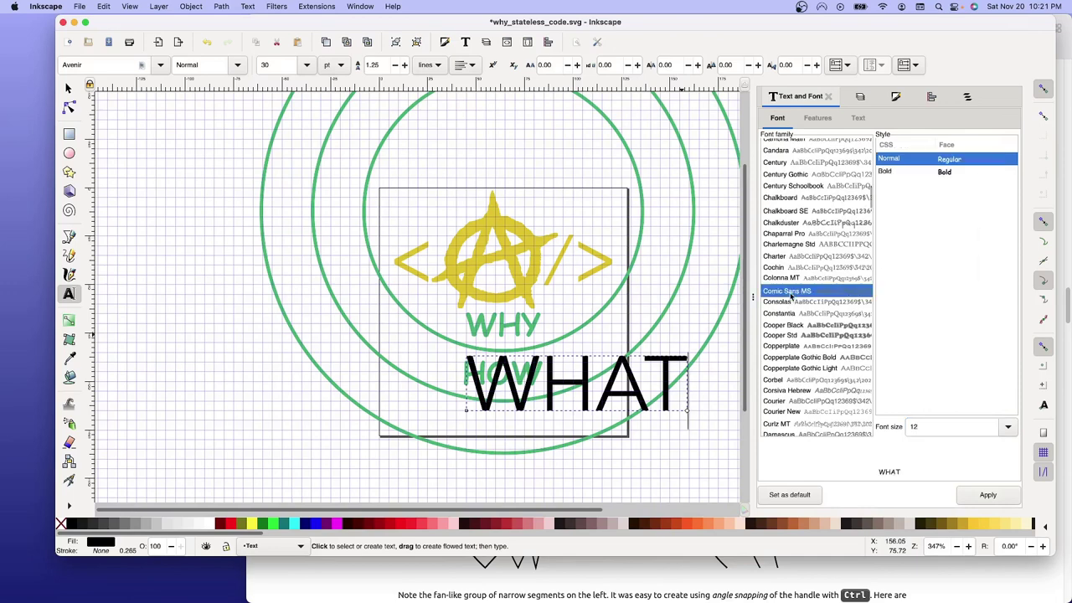
{"action": "left_click", "coordinate": [941, 174]}
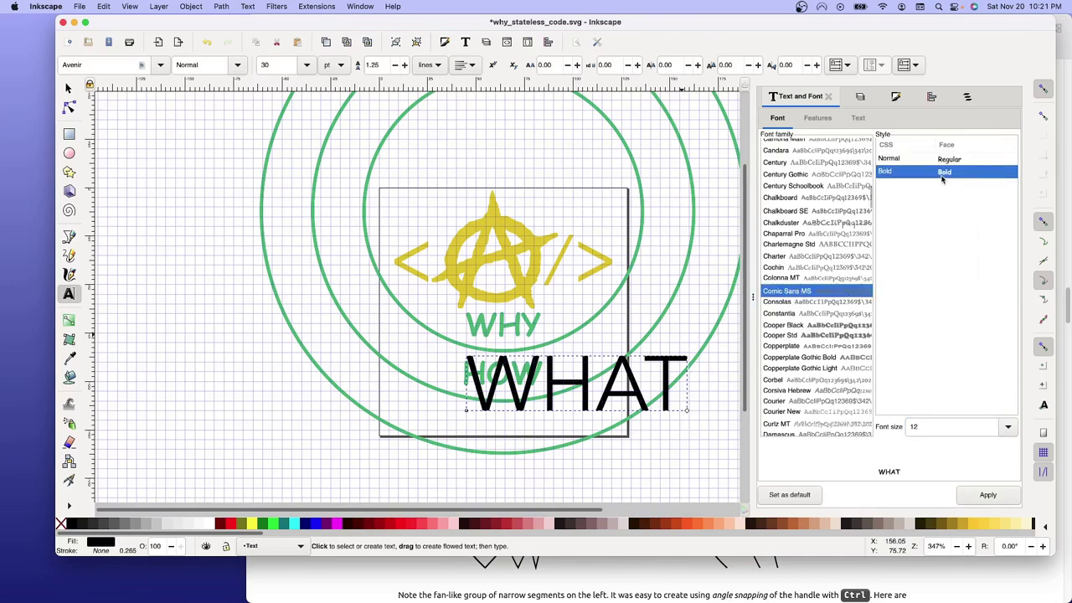
{"action": "left_click", "coordinate": [986, 496]}
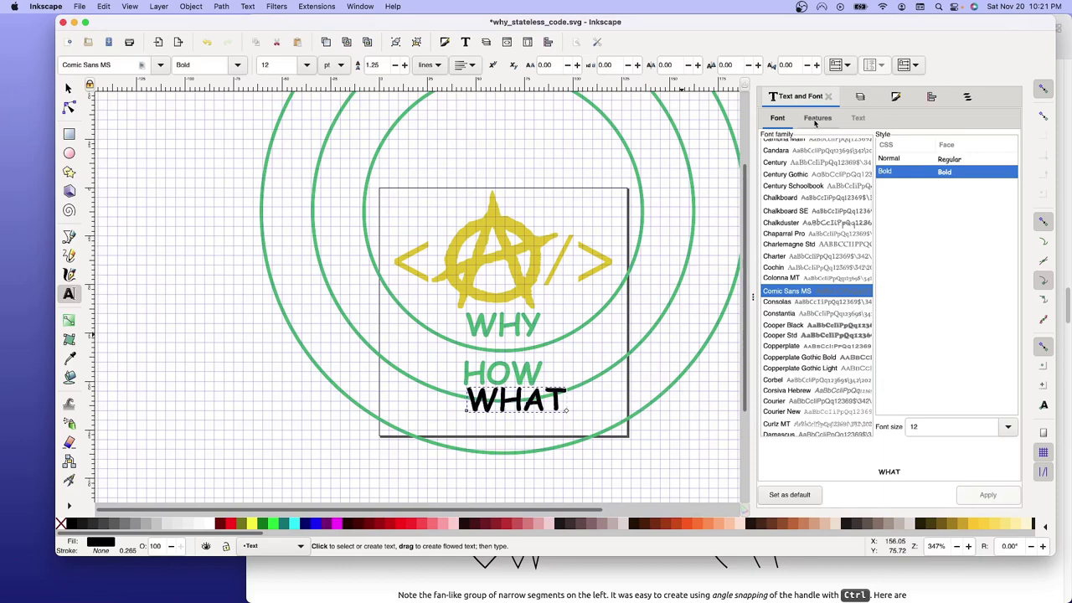
- Fill the WHAT label with the rings' green (51bd7b, lightness 53) to match WHY and HOW
{"action": "left_click", "coordinate": [100, 545]}
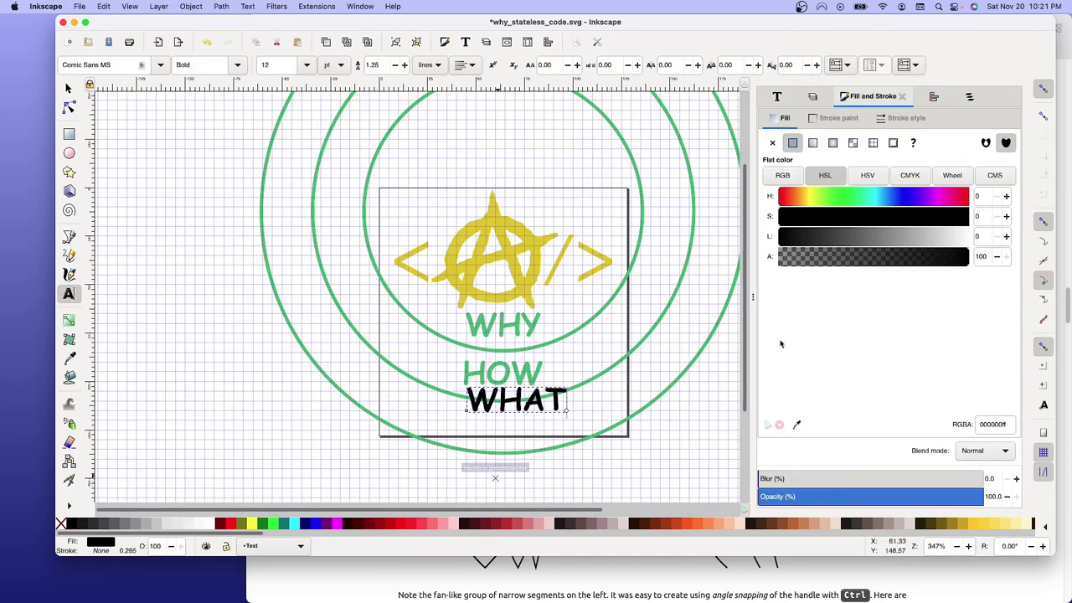
{"action": "left_click", "coordinate": [977, 196]}
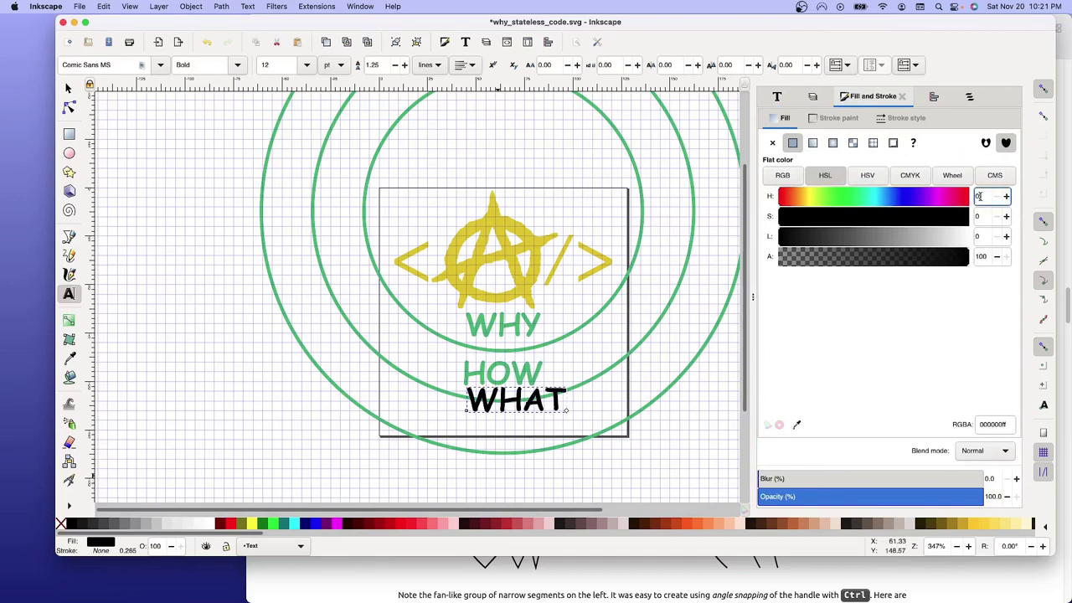
{"action": "type", "text": "1"}
{"action": "type", "text": "45"}
{"action": "key", "text": "Tab"}
{"action": "type", "text": "53"}
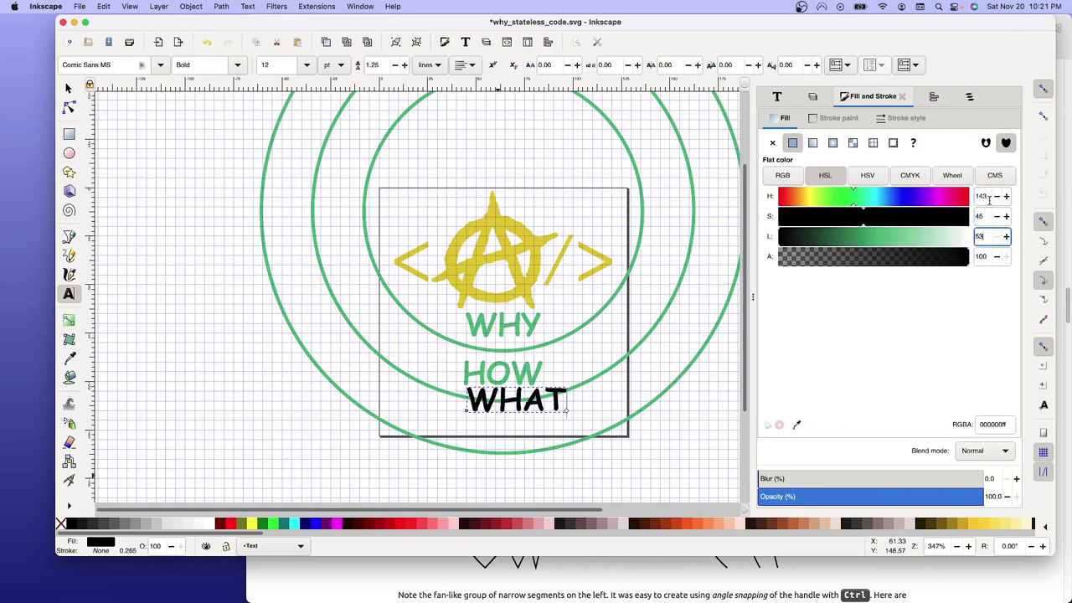
{"action": "key", "text": "Tab"}
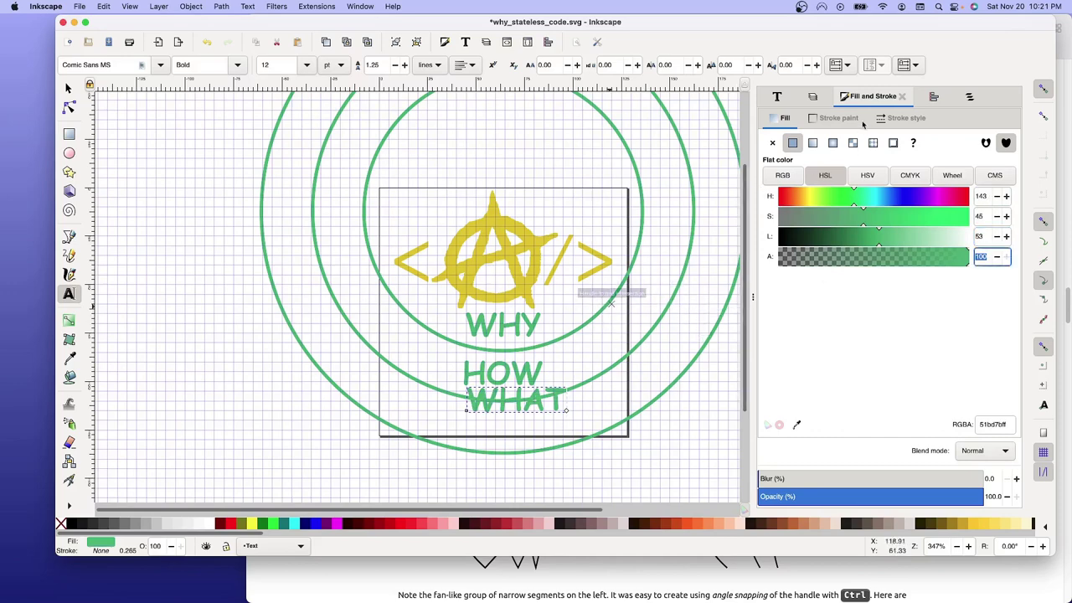
{"action": "left_click", "coordinate": [934, 98]}
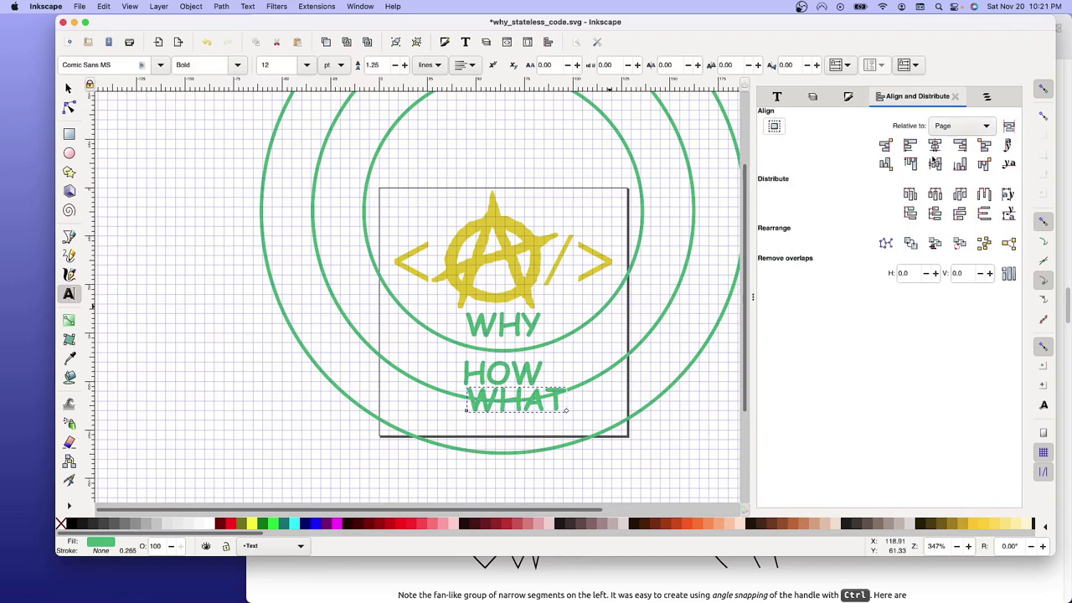
- Centre WHAT horizontally on the page and set its Y position to 30.215, beneath HOW
{"action": "left_click", "coordinate": [934, 147]}
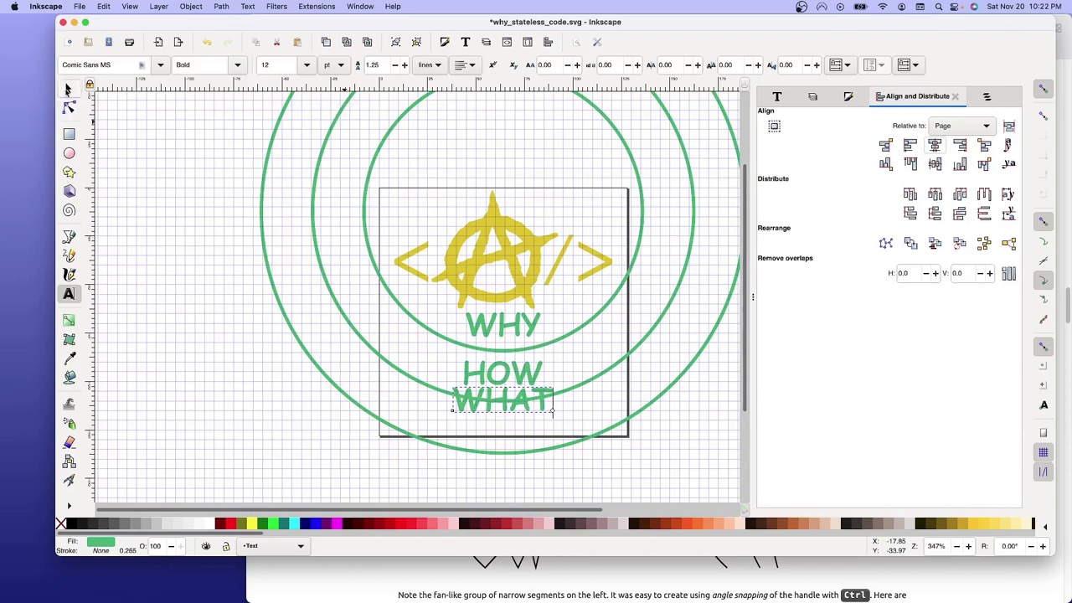
{"action": "left_click", "coordinate": [68, 89]}
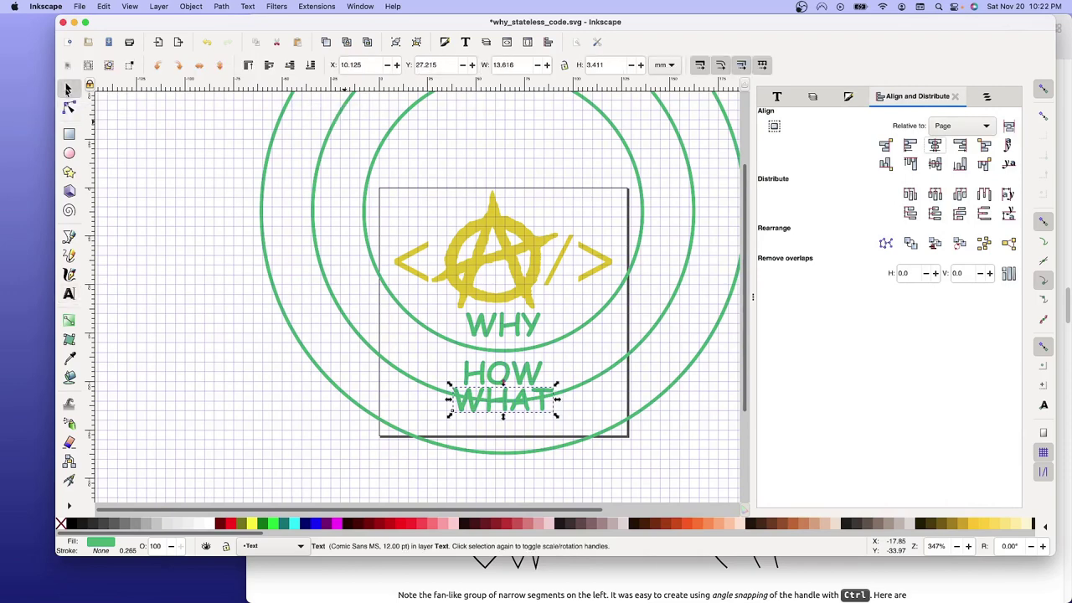
{"action": "left_click", "coordinate": [418, 64]}
{"action": "type", "text": "30.215"}
{"action": "key", "text": "Return"}
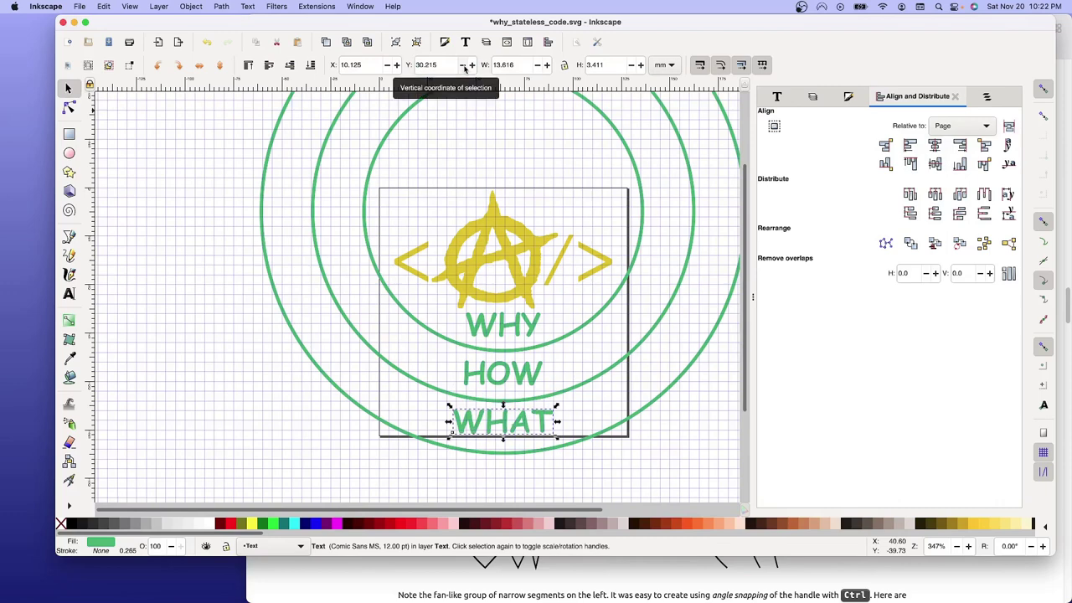
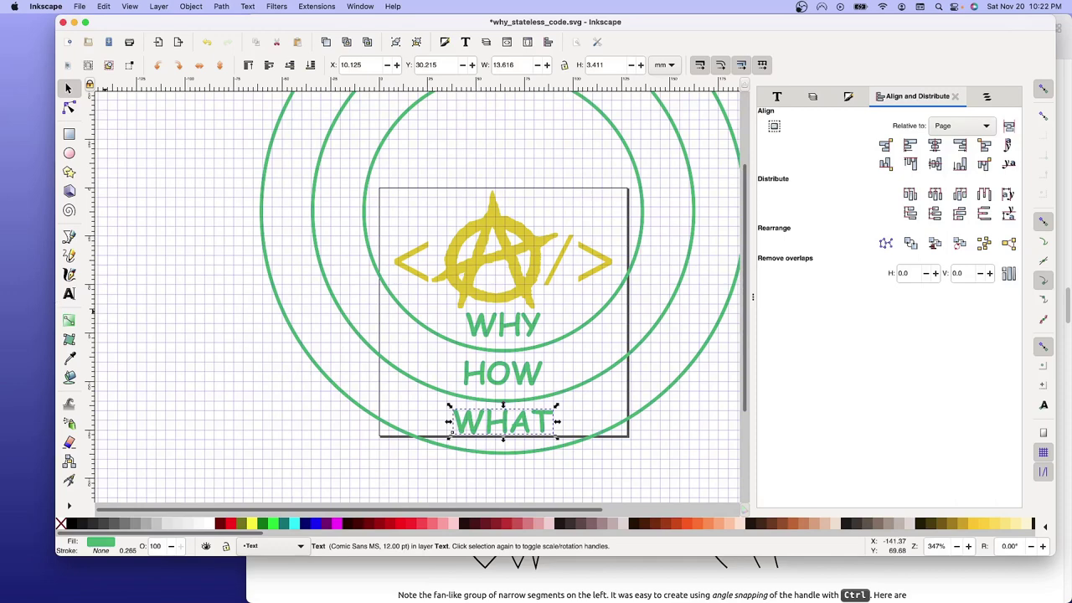
- Create a layer named 'Arrow' directly above the Text layer in the Layers panel
{"action": "left_click", "coordinate": [812, 97]}
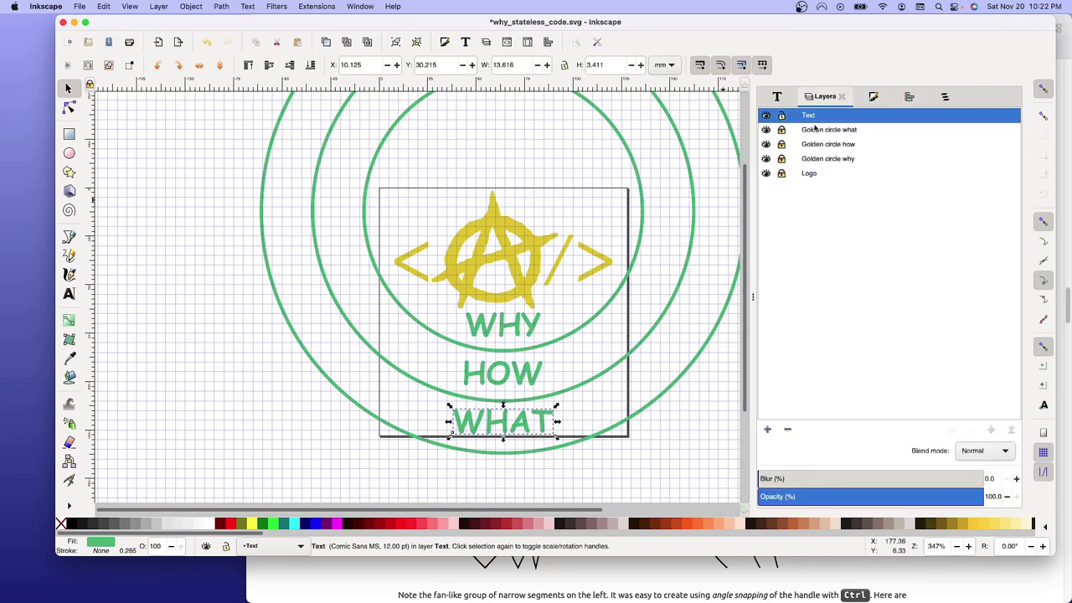
{"action": "right_click", "coordinate": [815, 120]}
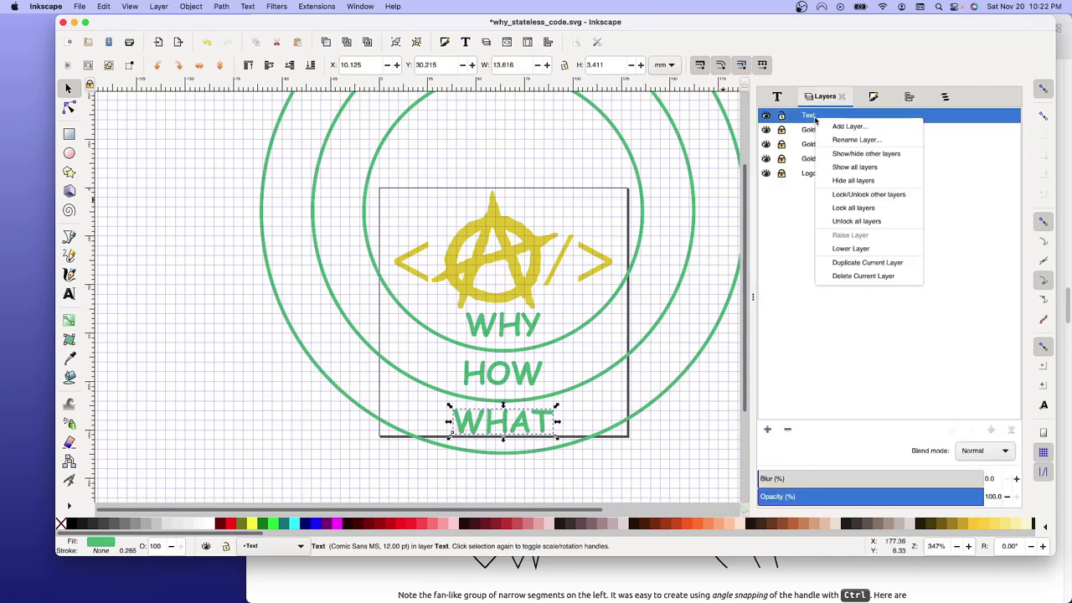
{"action": "left_click", "coordinate": [834, 125]}
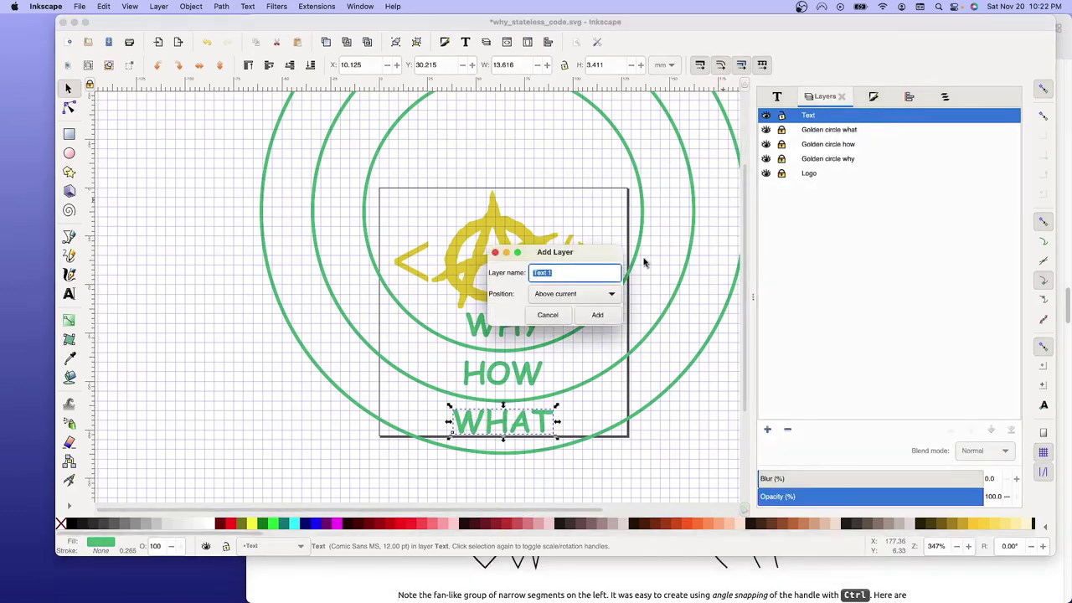
{"action": "type", "text": "Arrow"}
{"action": "left_click", "coordinate": [597, 316]}
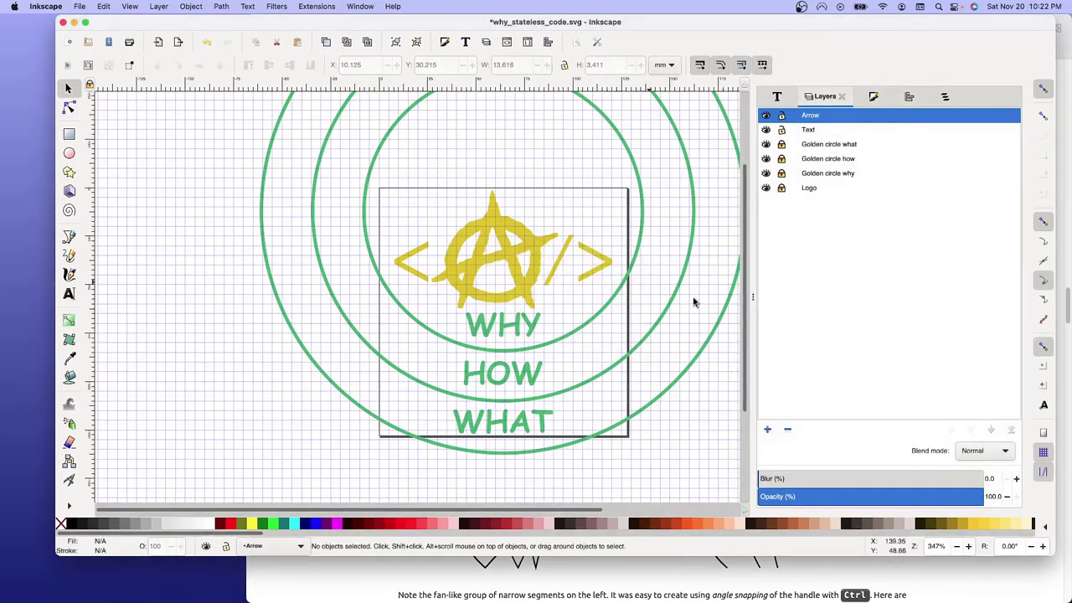
- Convert the WHAT text on the Text layer into paths with Object to Path
{"action": "left_click", "coordinate": [812, 130]}
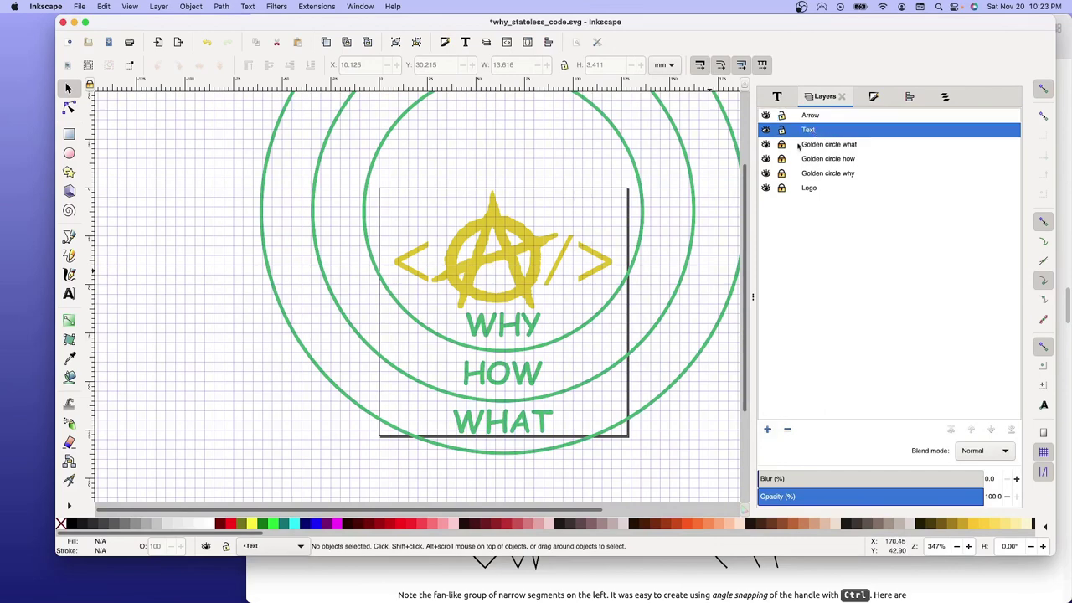
{"action": "left_click", "coordinate": [511, 422]}
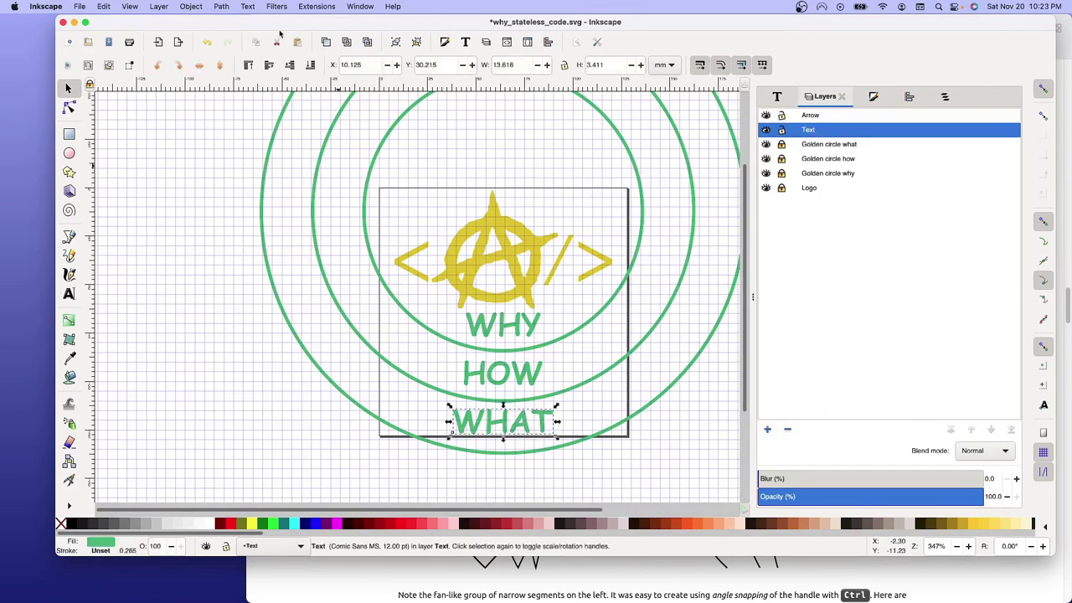
{"action": "left_click", "coordinate": [248, 7]}
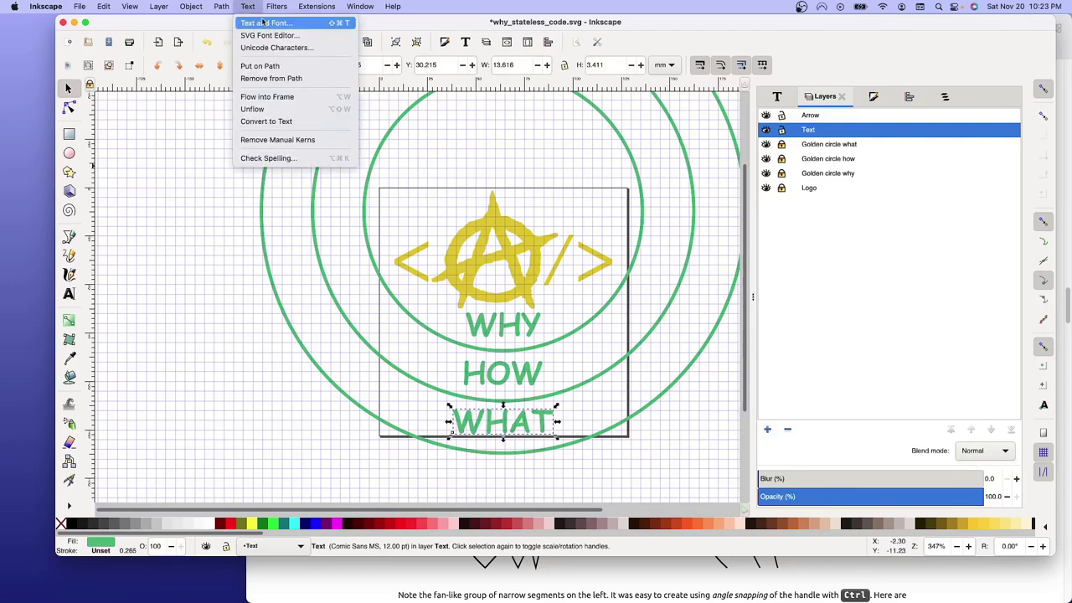
{"action": "left_click", "coordinate": [260, 66]}
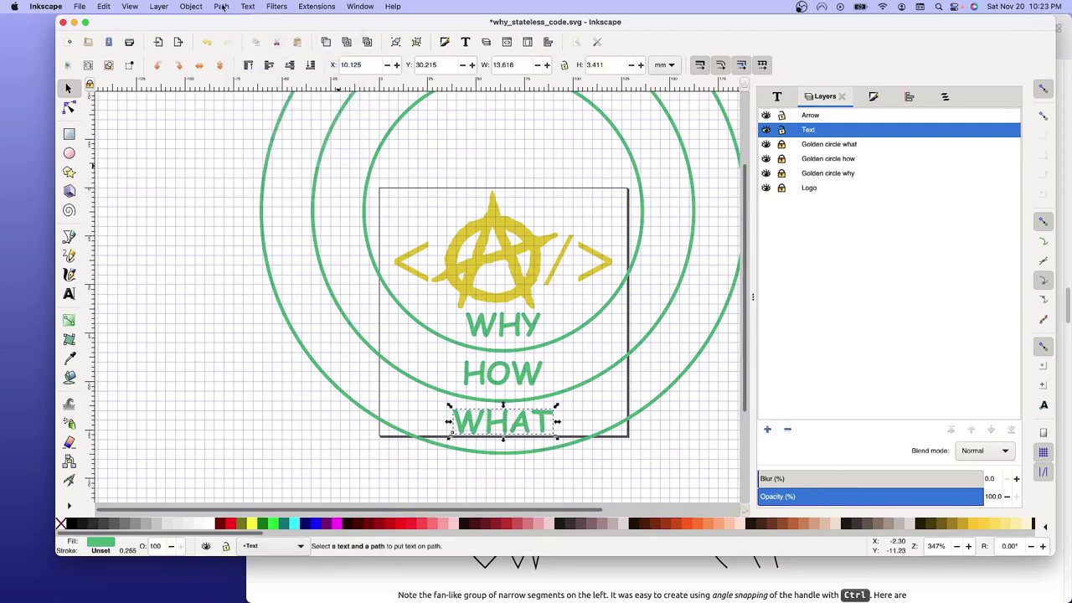
{"action": "left_click", "coordinate": [221, 6]}
{"action": "left_click", "coordinate": [226, 21]}
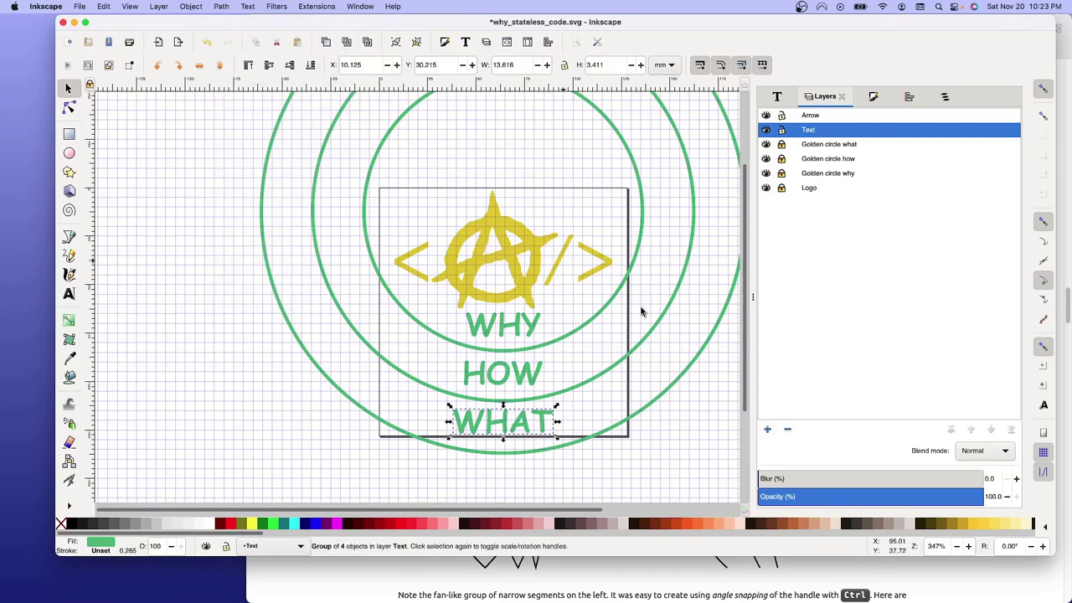
- Lock the Text layer, make Arrow the current layer, and save why_stateless_code.svg
{"action": "left_click", "coordinate": [781, 130]}
{"action": "left_click", "coordinate": [813, 118]}
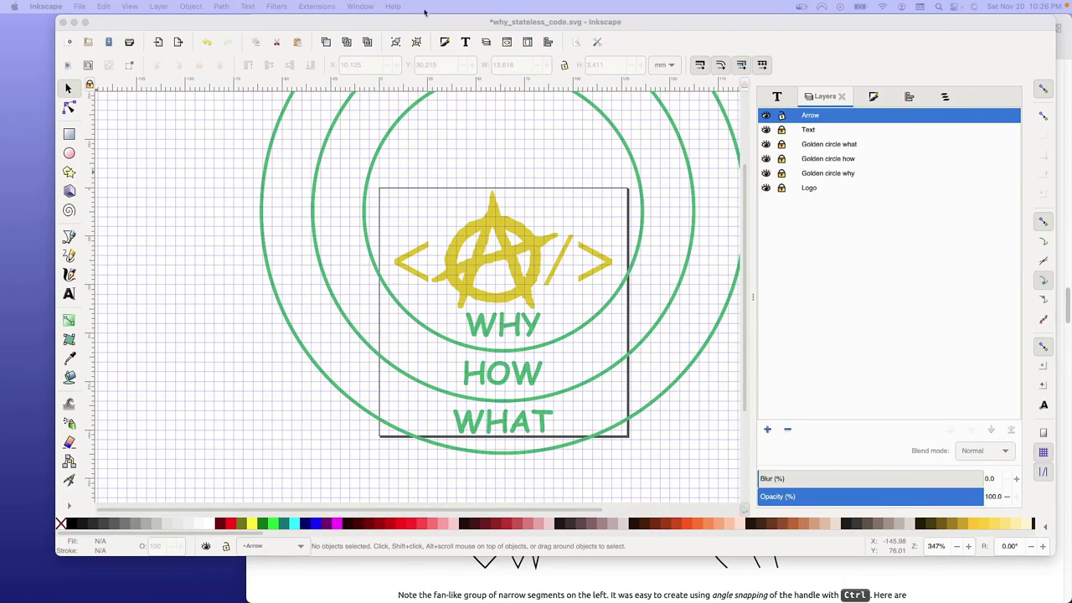
{"action": "left_click", "coordinate": [500, 26]}
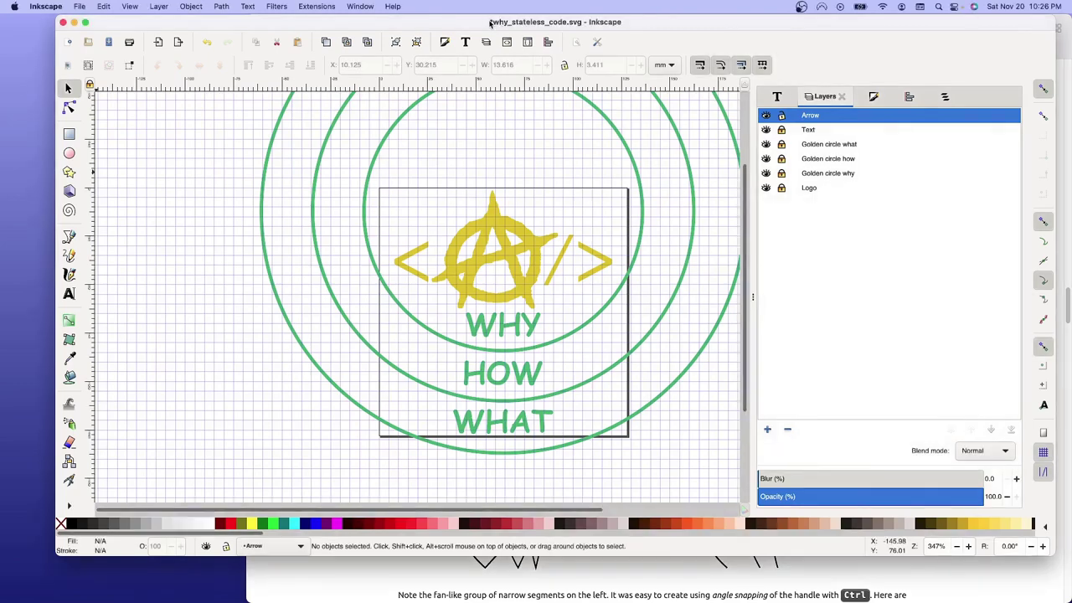
{"action": "key", "text": "ctrl+s"}
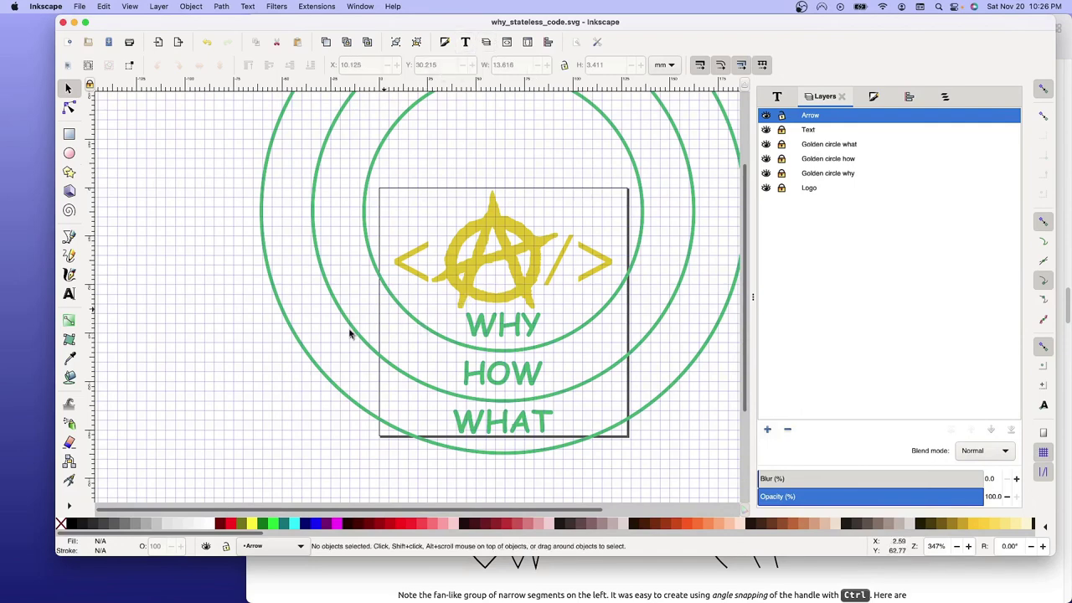
- Browse the Arrow northwest.svg page on Wikimedia Commons in Safari
{"action": "mouse_move", "coordinate": [150, 595]}
{"action": "left_click", "coordinate": [140, 580]}
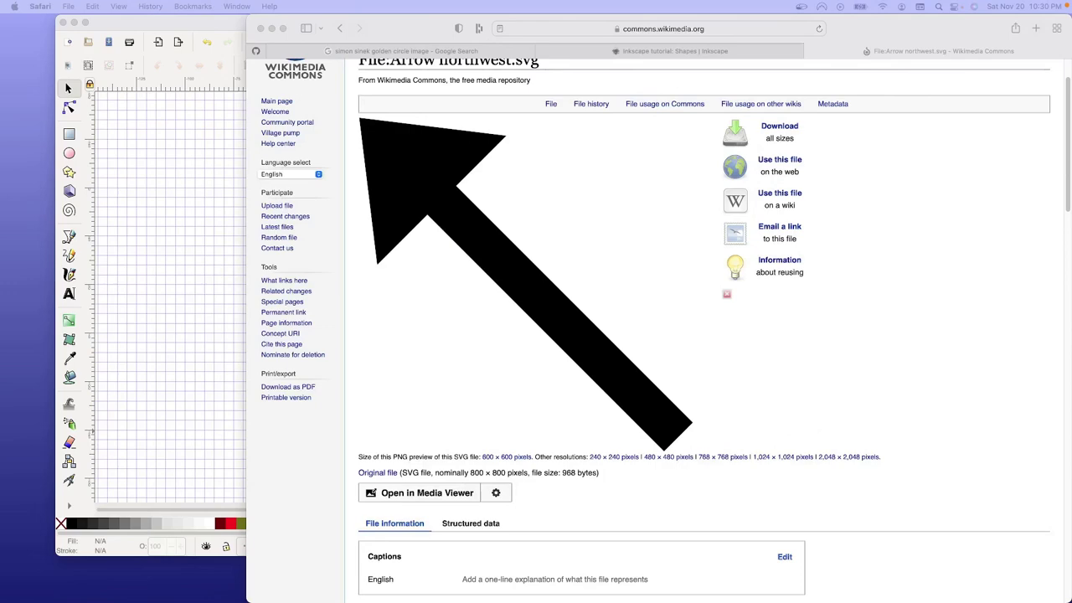
{"action": "scroll", "coordinate": [560, 337], "scroll_direction": "down", "scroll_amount": 10}
{"action": "scroll", "coordinate": [558, 345], "scroll_direction": "up", "scroll_amount": 6}
{"action": "scroll", "coordinate": [553, 351], "scroll_direction": "up", "scroll_amount": 5}
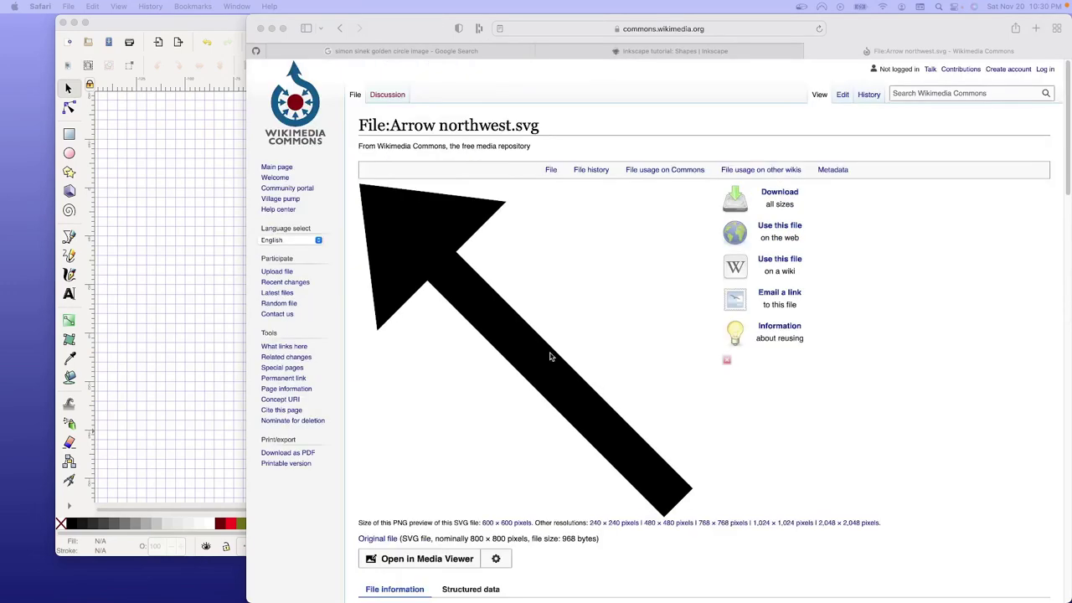
{"action": "scroll", "coordinate": [532, 305], "scroll_direction": "down", "scroll_amount": 3}
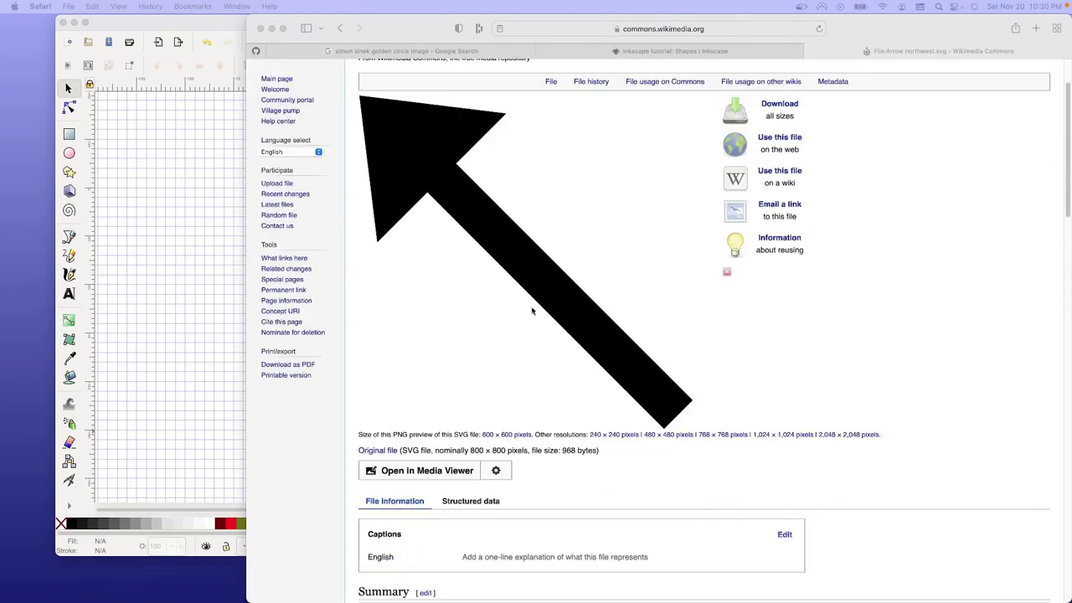
{"action": "scroll", "coordinate": [491, 345], "scroll_direction": "up", "scroll_amount": 3}
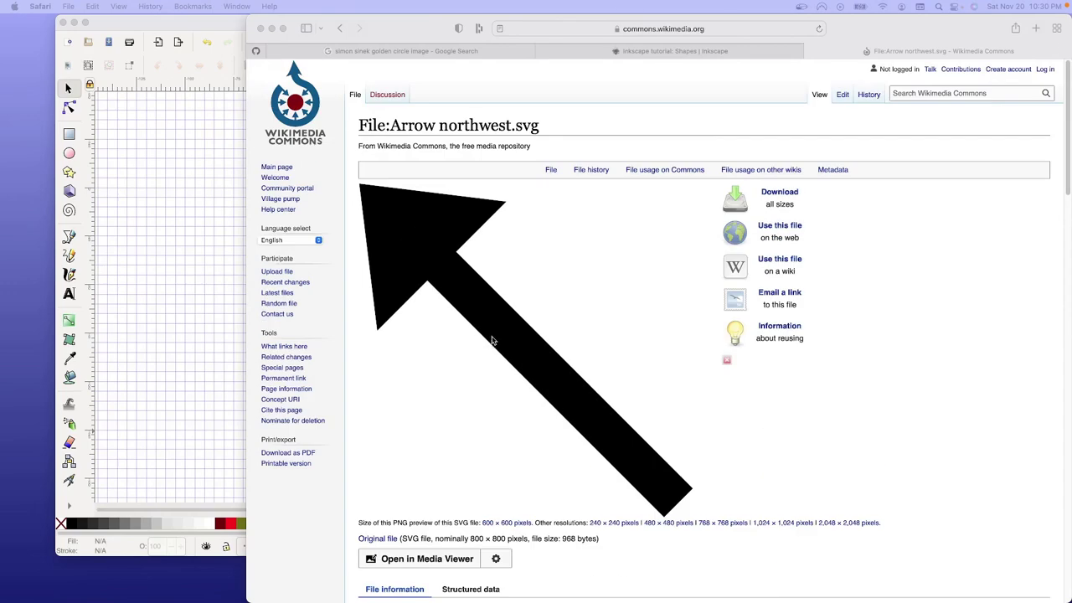
{"action": "scroll", "coordinate": [574, 327], "scroll_direction": "down", "scroll_amount": 5}
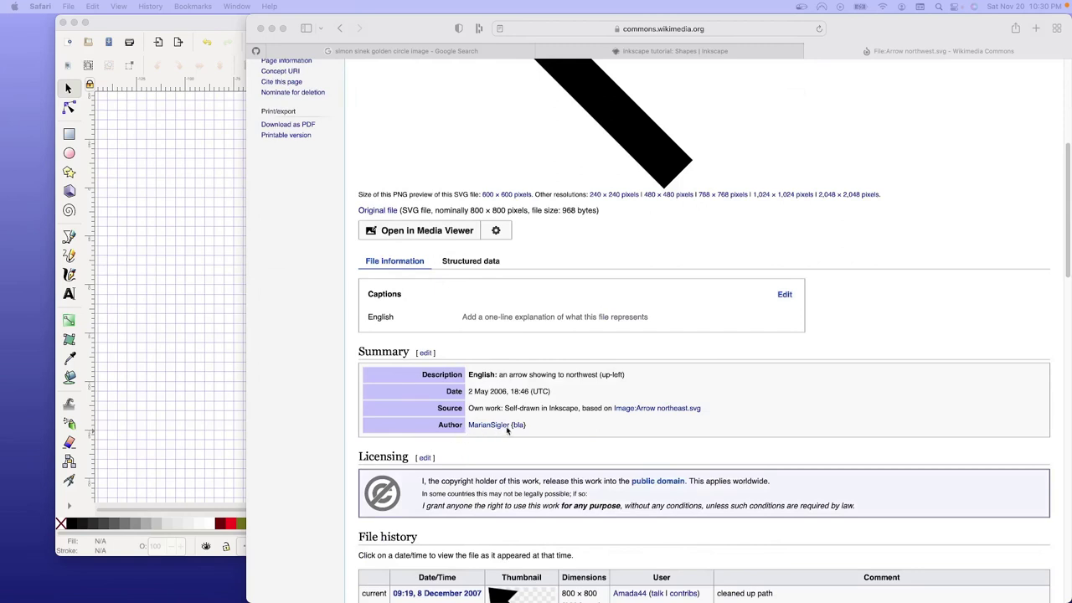
{"action": "scroll", "coordinate": [536, 427], "scroll_direction": "up", "scroll_amount": 4}
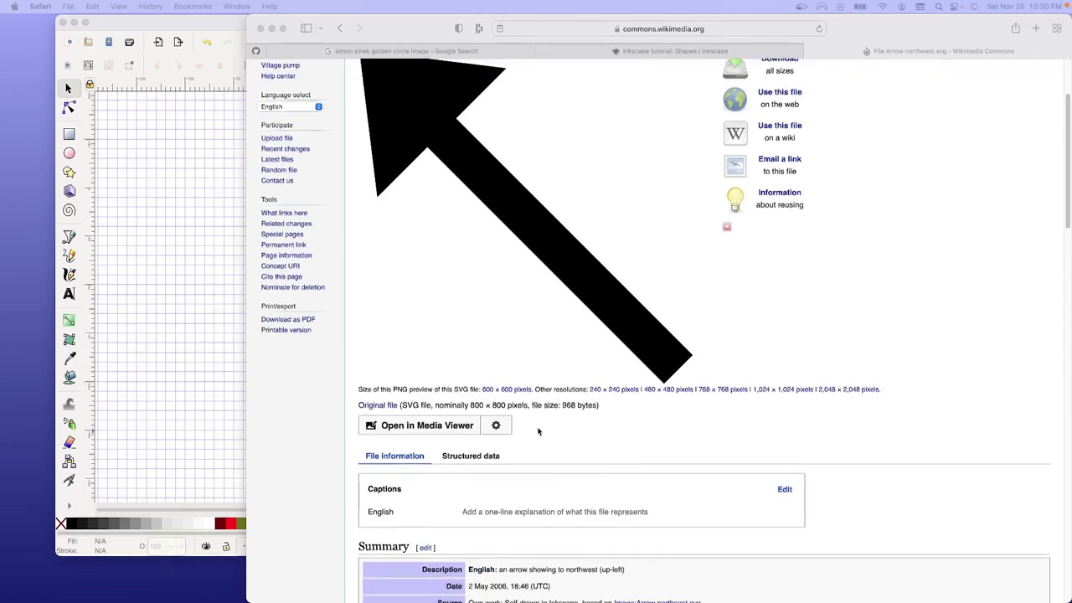
{"action": "scroll", "coordinate": [502, 452], "scroll_direction": "down", "scroll_amount": 1}
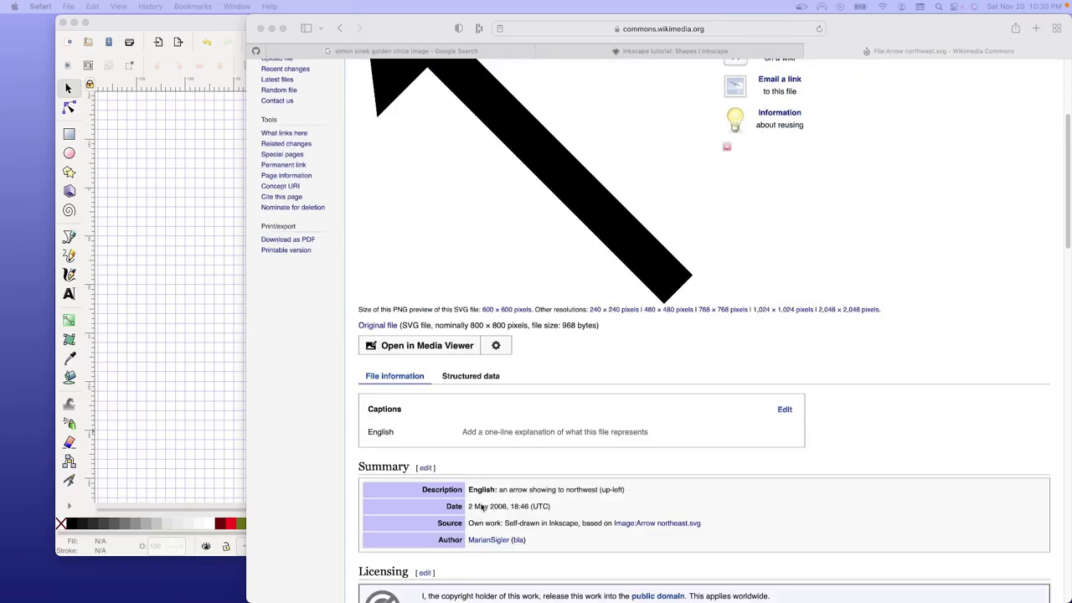
{"action": "scroll", "coordinate": [524, 334], "scroll_direction": "up", "scroll_amount": 1}
{"action": "scroll", "coordinate": [522, 336], "scroll_direction": "up", "scroll_amount": 4}
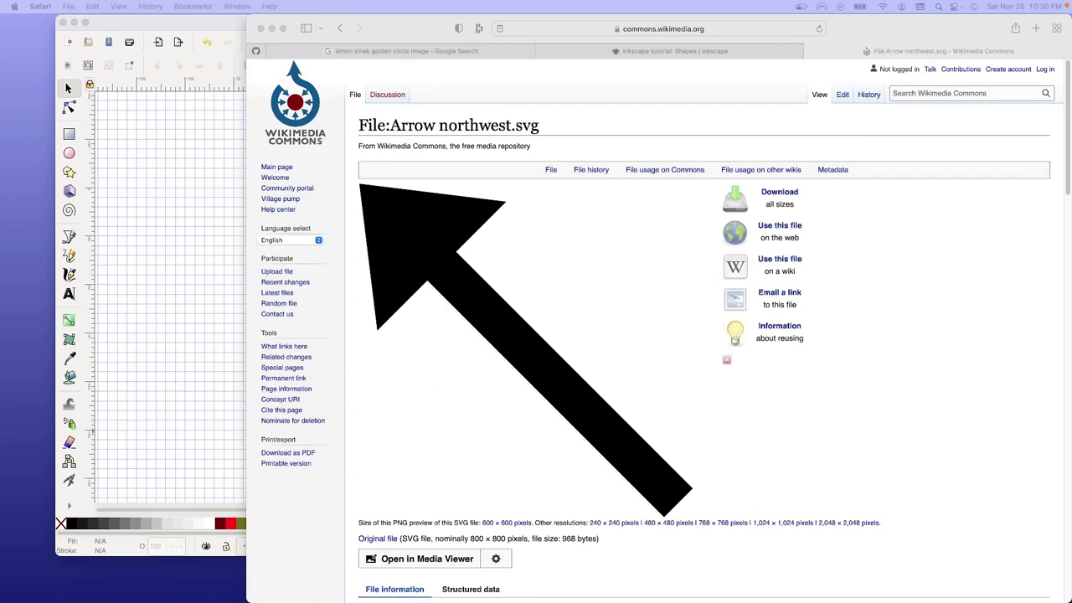
{"action": "scroll", "coordinate": [653, 335], "scroll_direction": "down", "scroll_amount": 8}
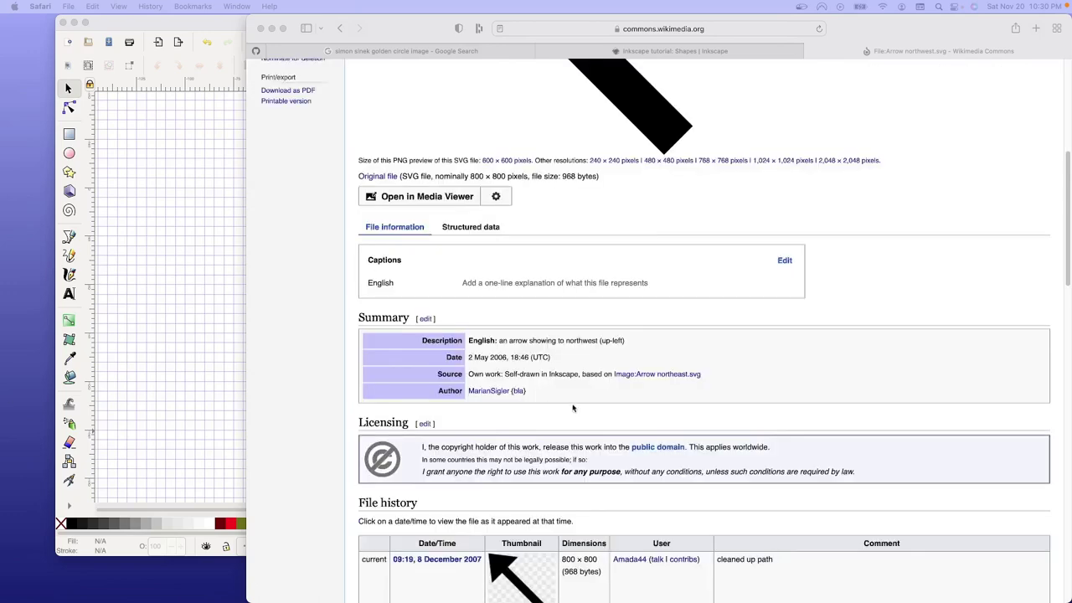
{"action": "scroll", "coordinate": [642, 450], "scroll_direction": "up", "scroll_amount": 8}
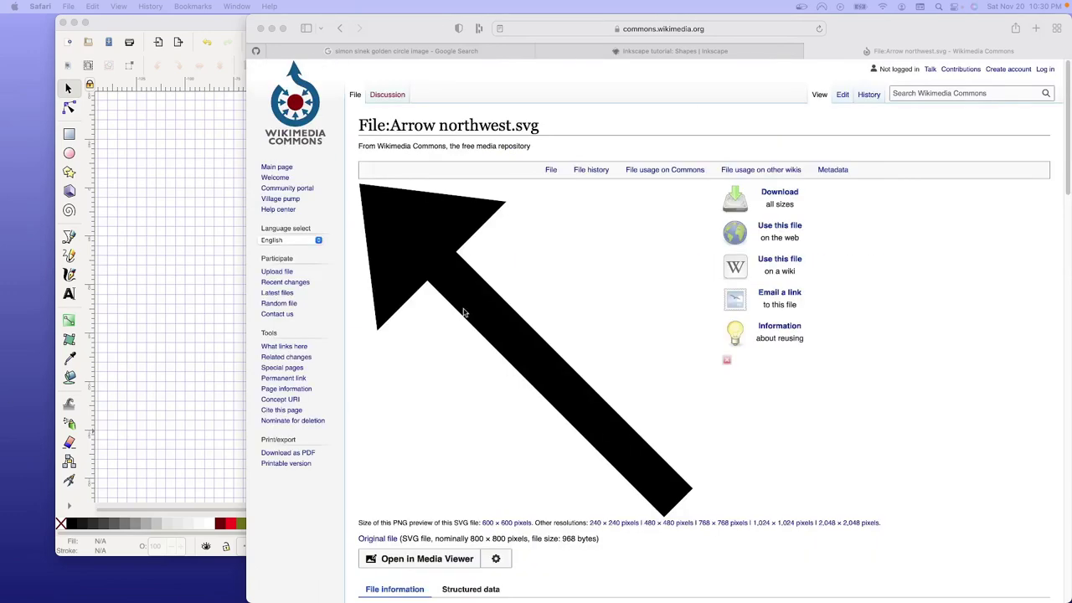
{"action": "scroll", "coordinate": [464, 314], "scroll_direction": "down", "scroll_amount": 12}
{"action": "scroll", "coordinate": [465, 318], "scroll_direction": "up", "scroll_amount": 8}
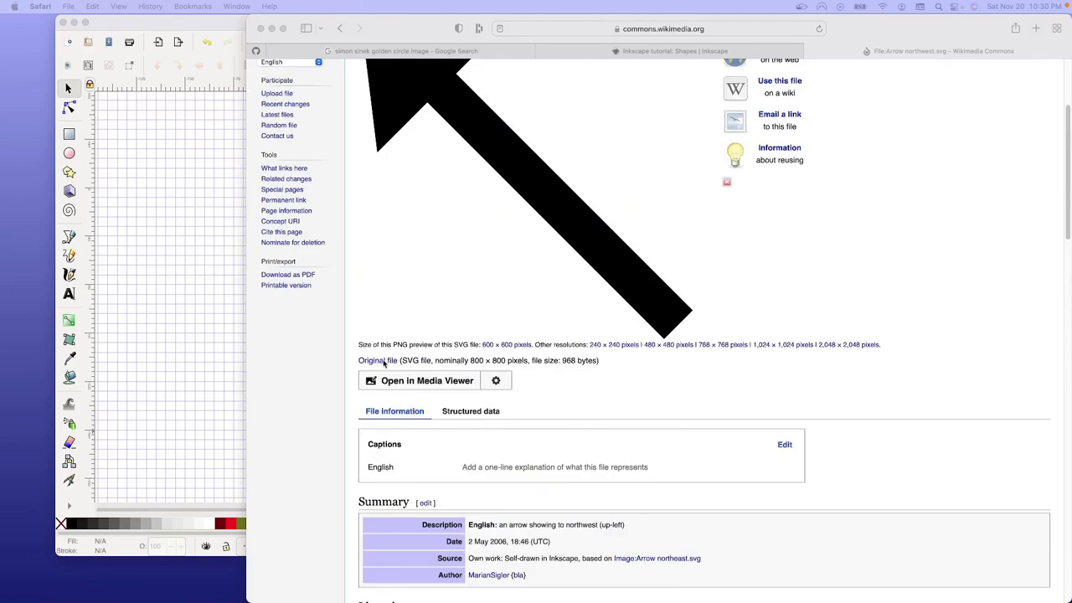
- Download the original Arrow northwest.svg file through its Original file link
{"action": "left_click", "coordinate": [383, 362]}
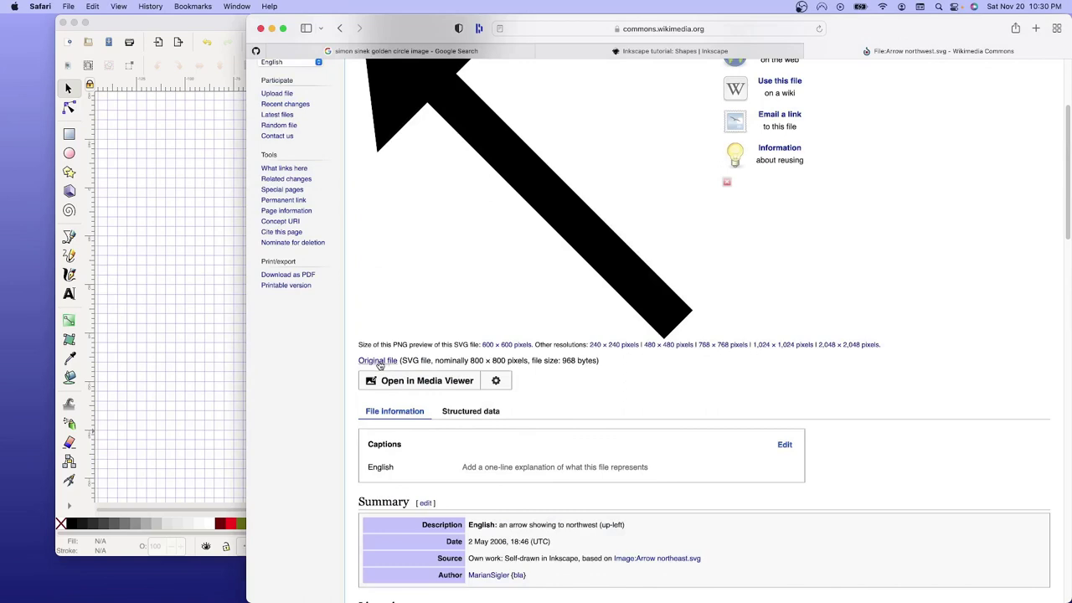
{"action": "right_click", "coordinate": [379, 362]}
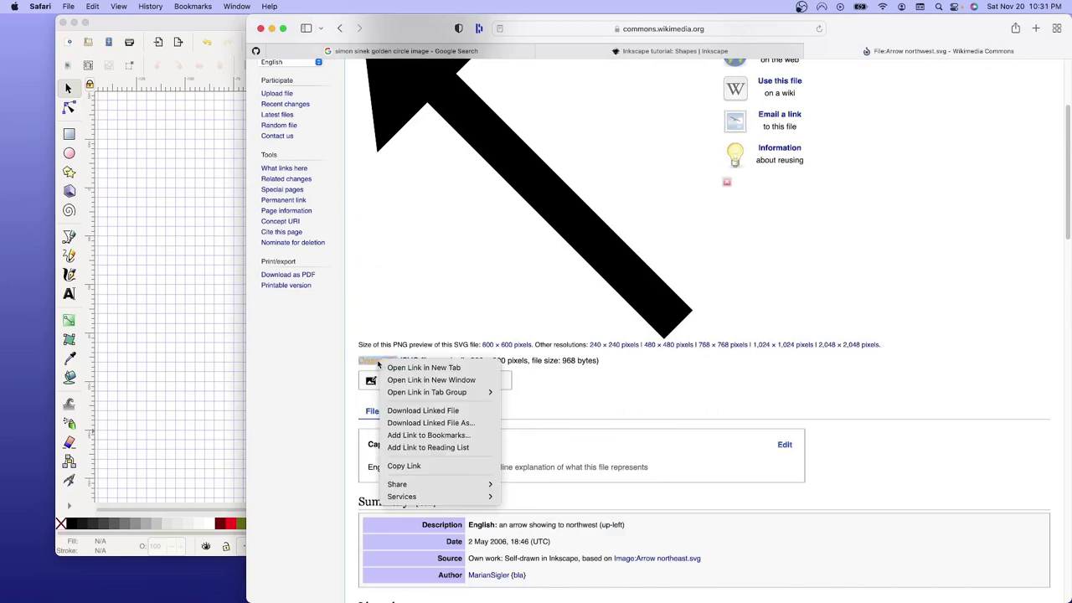
{"action": "left_click", "coordinate": [401, 411]}
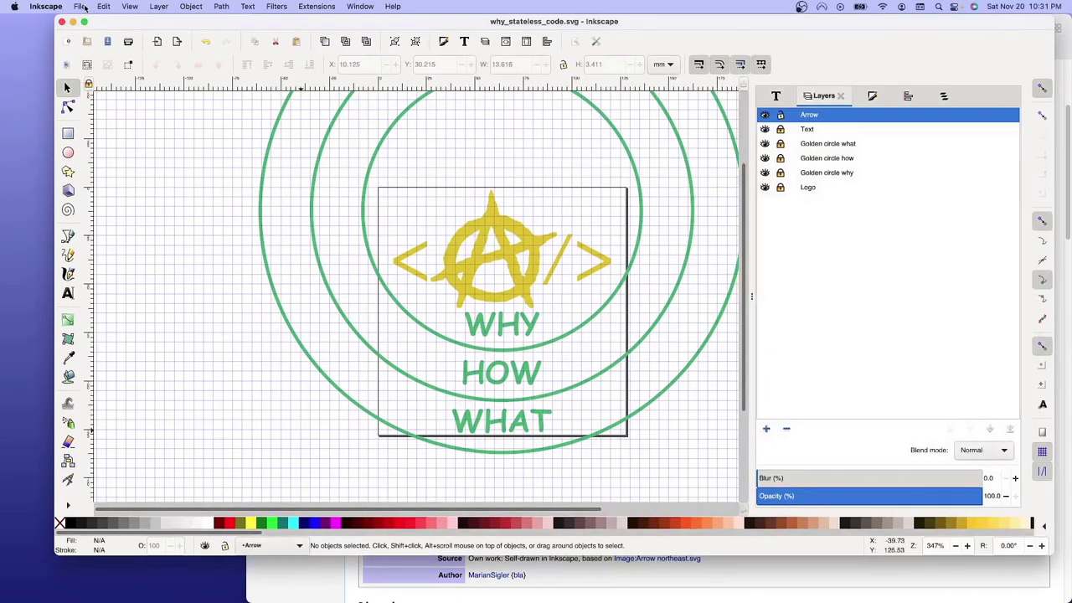
- Return to the Inkscape drawing window to bring in the arrow
{"action": "left_click", "coordinate": [79, 6]}
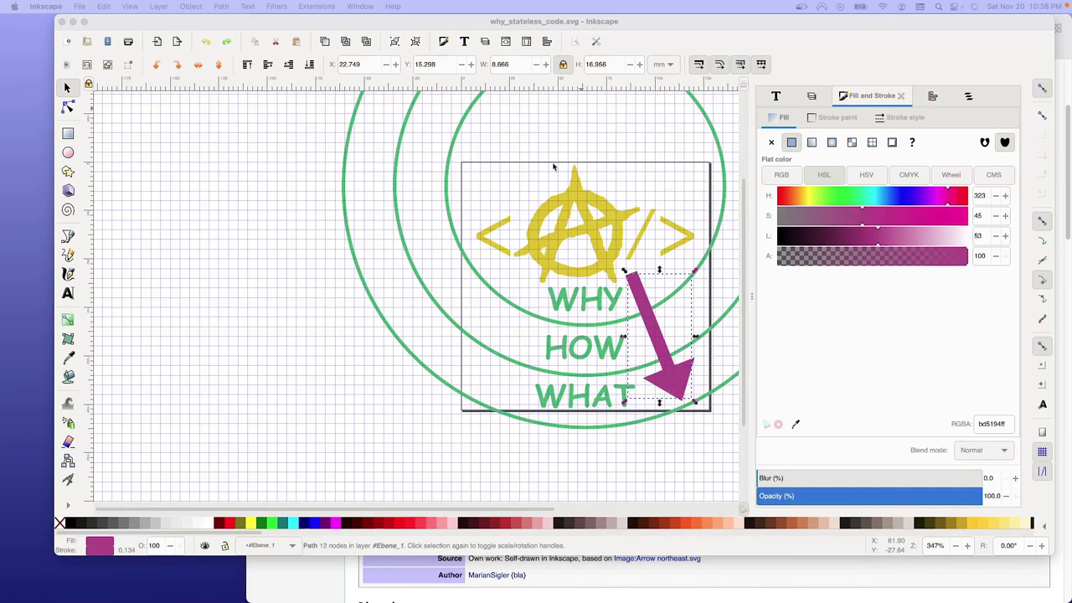
{"action": "left_click", "coordinate": [589, 20]}
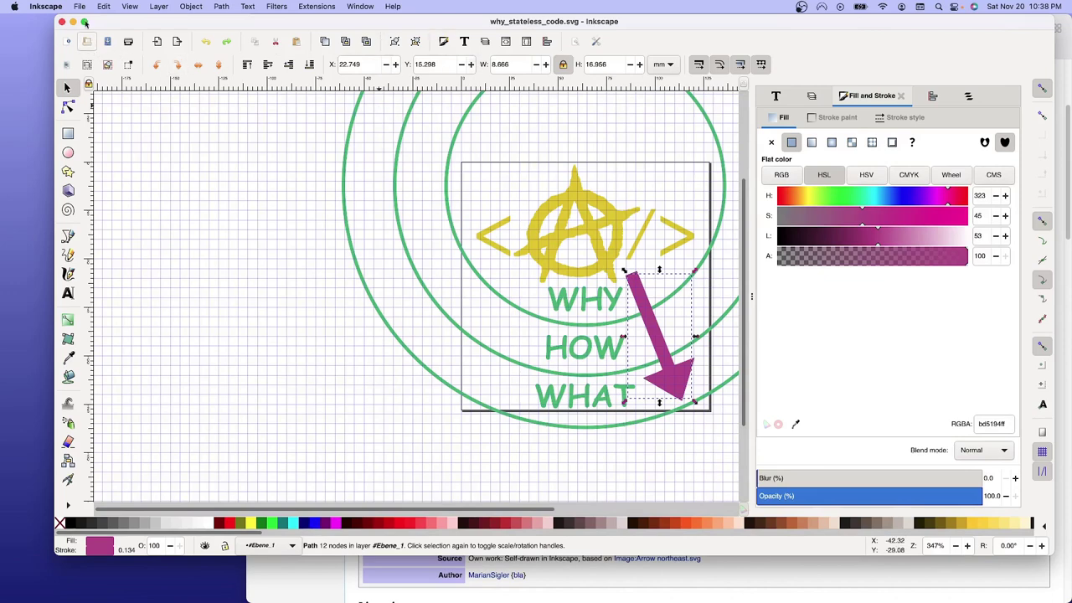
- Save the drawing as a new file, why_stateless_code_transparent_uncropped.svg
{"action": "left_click", "coordinate": [80, 7]}
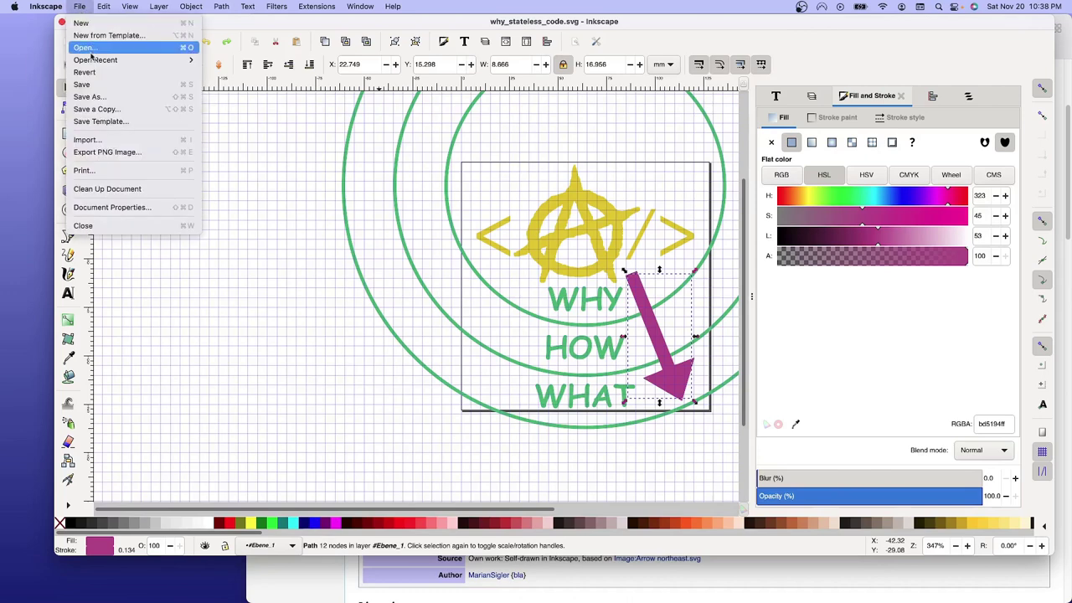
{"action": "left_click", "coordinate": [83, 99]}
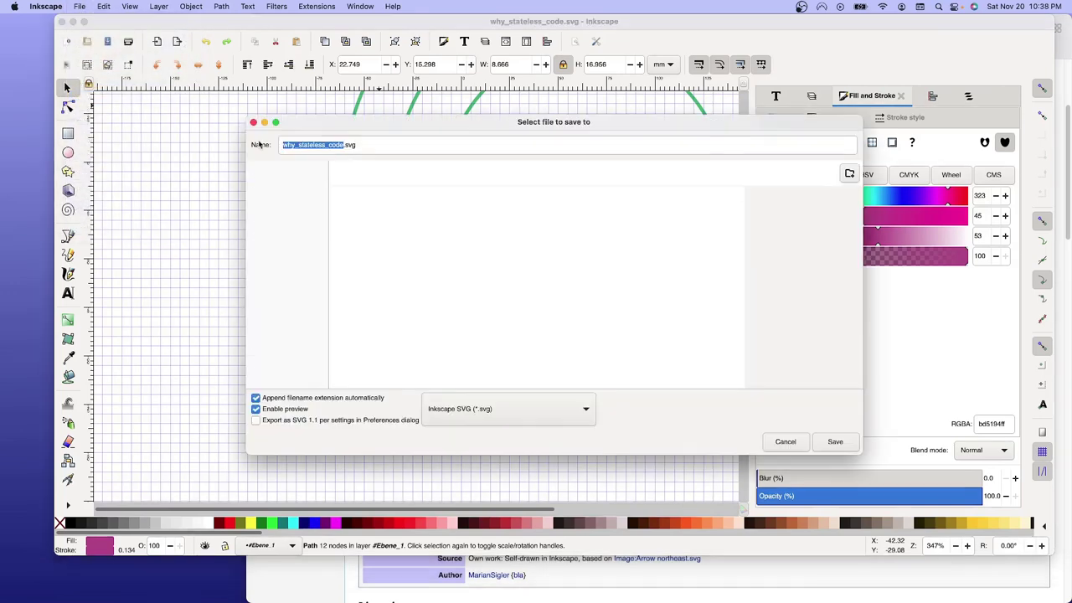
{"action": "left_click", "coordinate": [343, 146]}
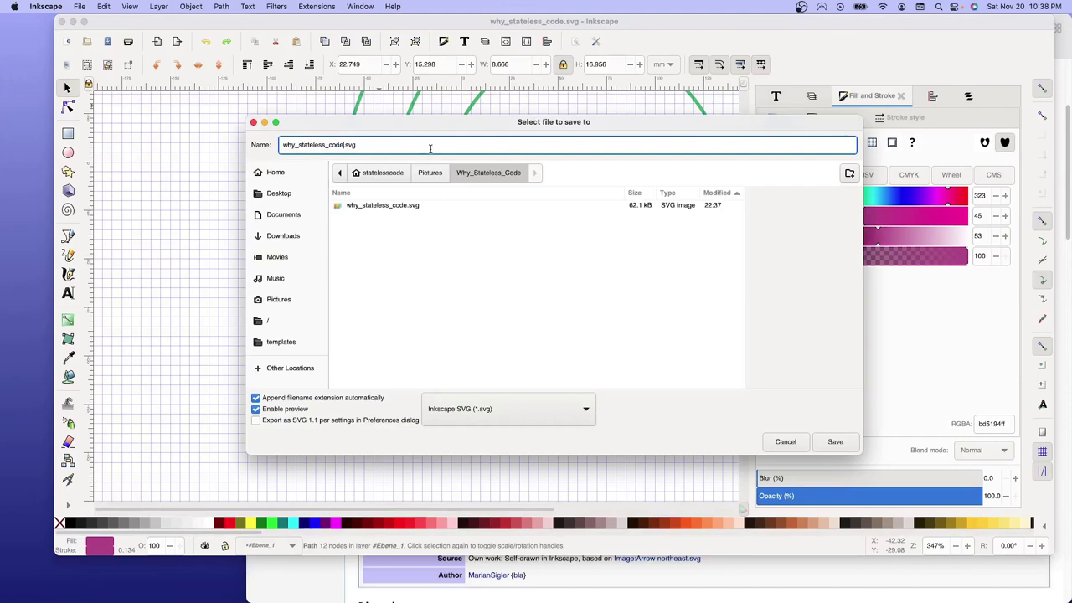
{"action": "type", "text": "_r"}
{"action": "type", "text": "ransp"}
{"action": "type", "text": "arent_un"}
{"action": "type", "text": "cropped"}
{"action": "left_click", "coordinate": [828, 442]}
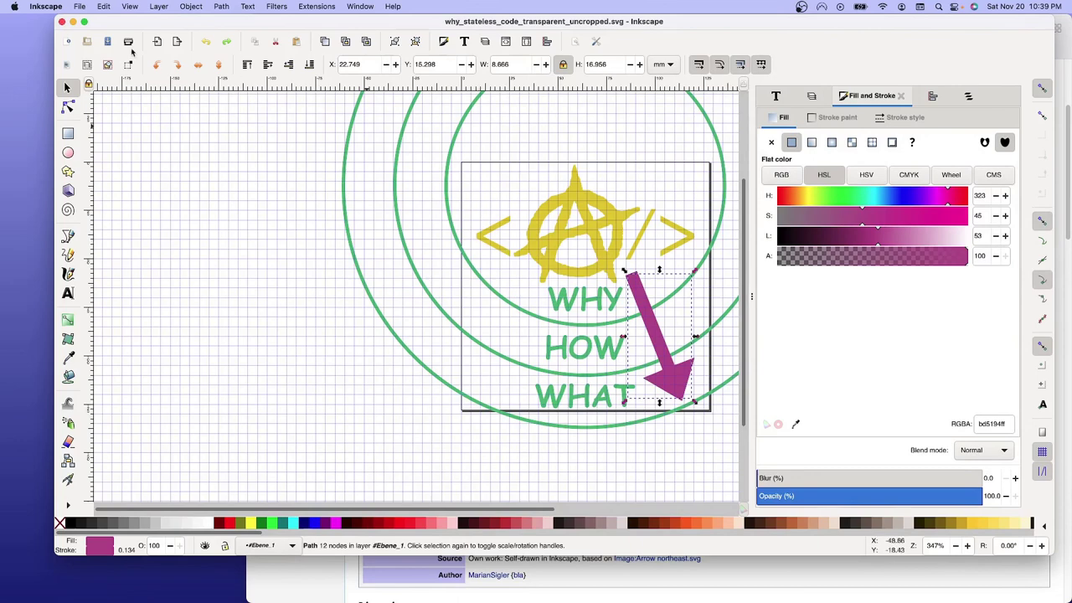
- Save another copy as why_stateless_code_transparent_cropped.svg by removing 'un' from the name
{"action": "left_click", "coordinate": [81, 10]}
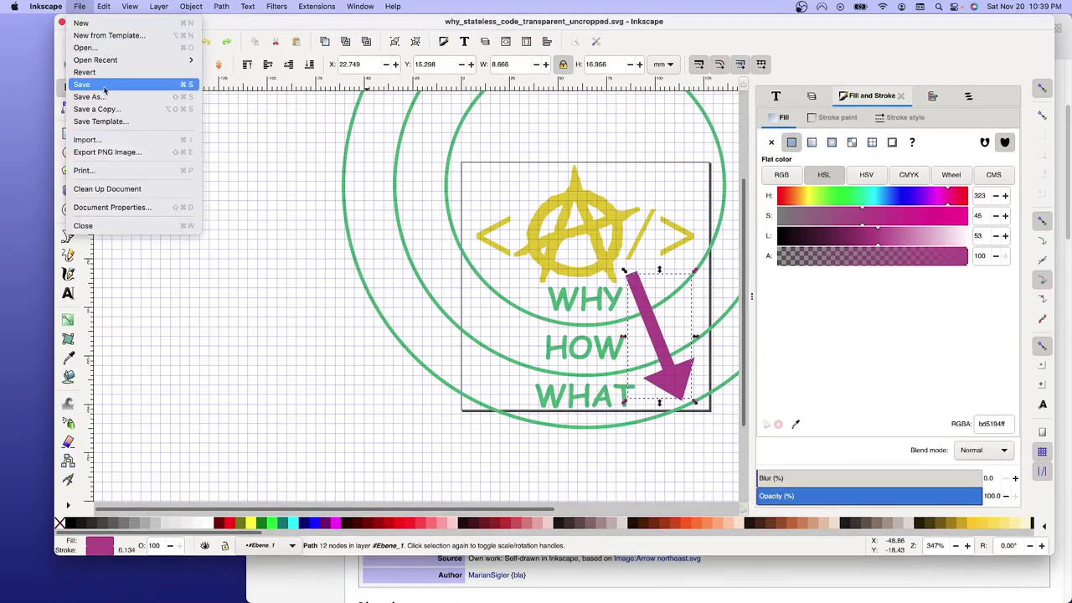
{"action": "left_click", "coordinate": [102, 99]}
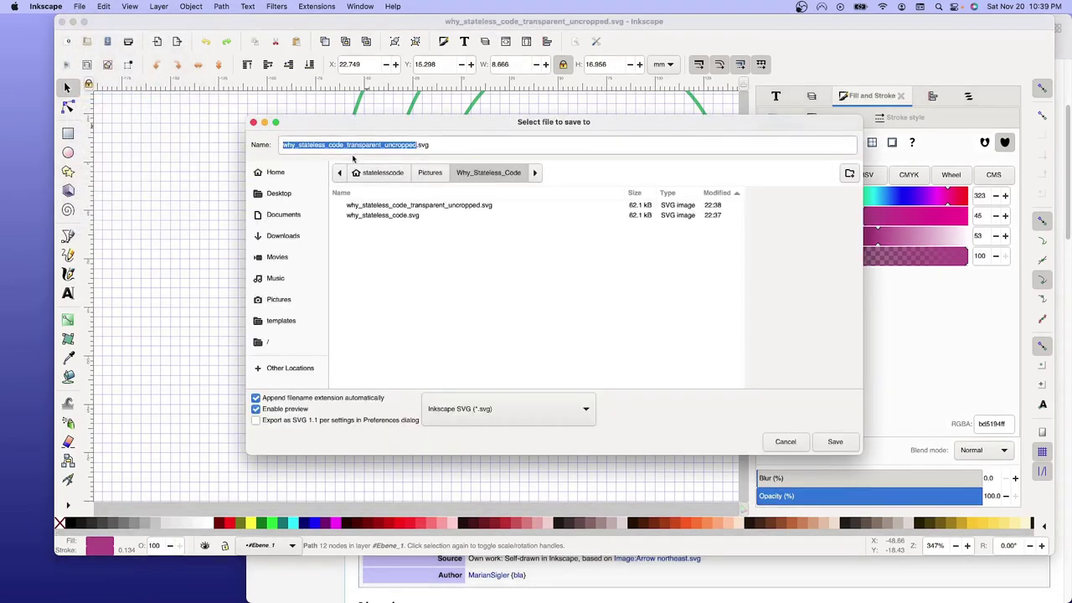
{"action": "left_click", "coordinate": [388, 144]}
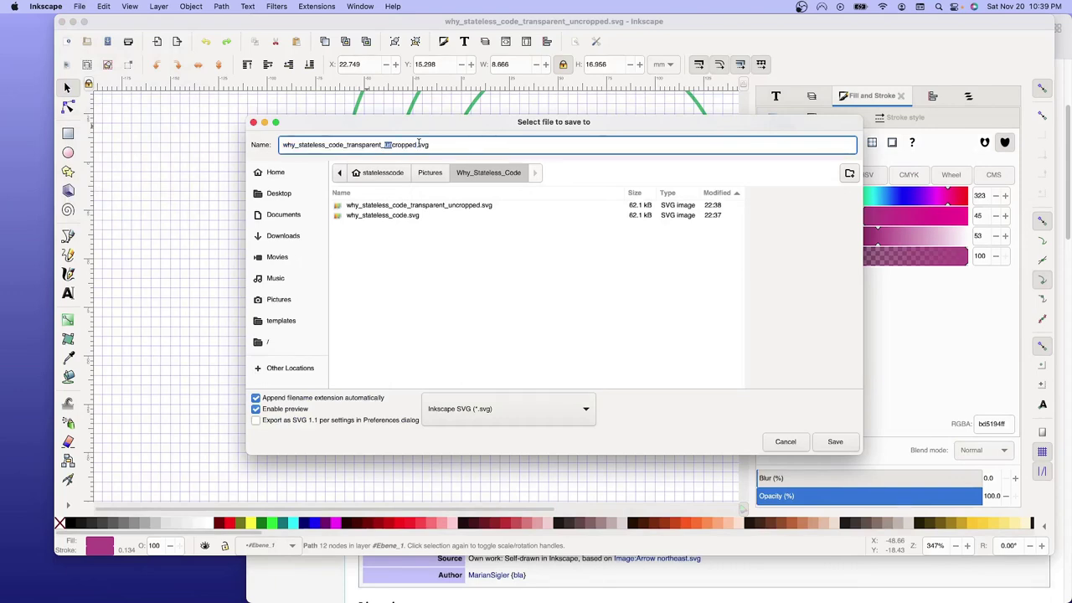
{"action": "key", "text": "BackSpace"}
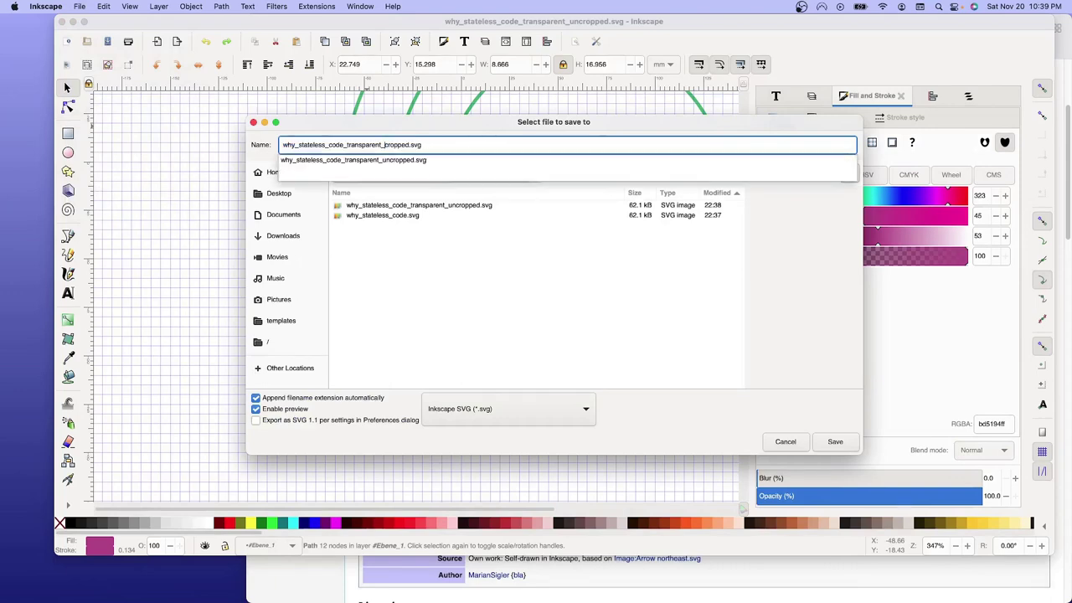
{"action": "key", "text": "Return"}
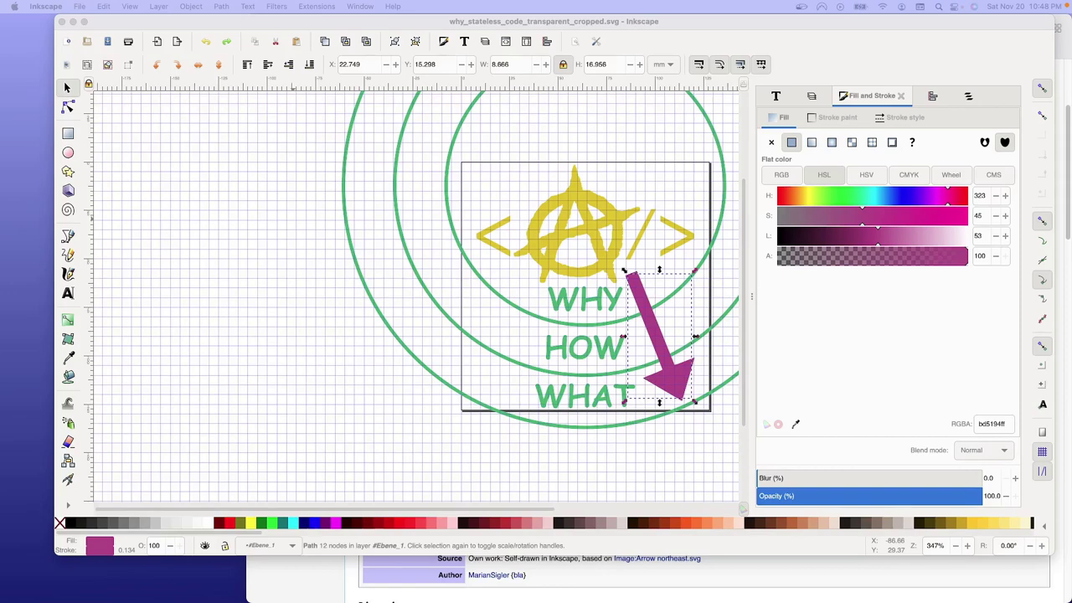
- Open why_stateless_code_transparent_uncropped.svg from the Why_Stateless_Code folder in Google Chrome
{"action": "key", "text": "super+Tab"}
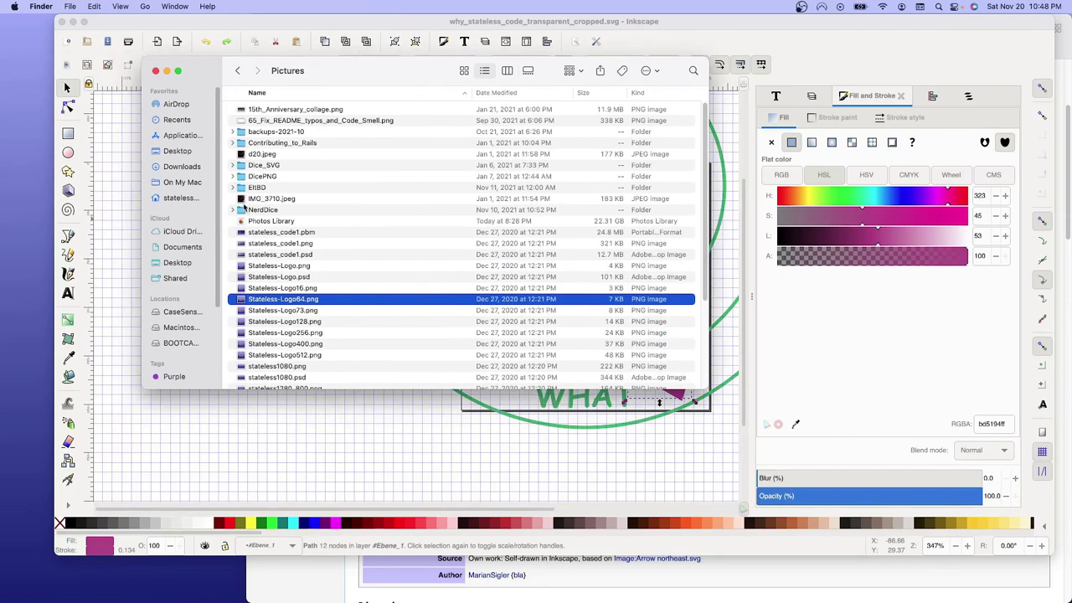
{"action": "scroll", "coordinate": [252, 168], "scroll_direction": "down", "scroll_amount": 5}
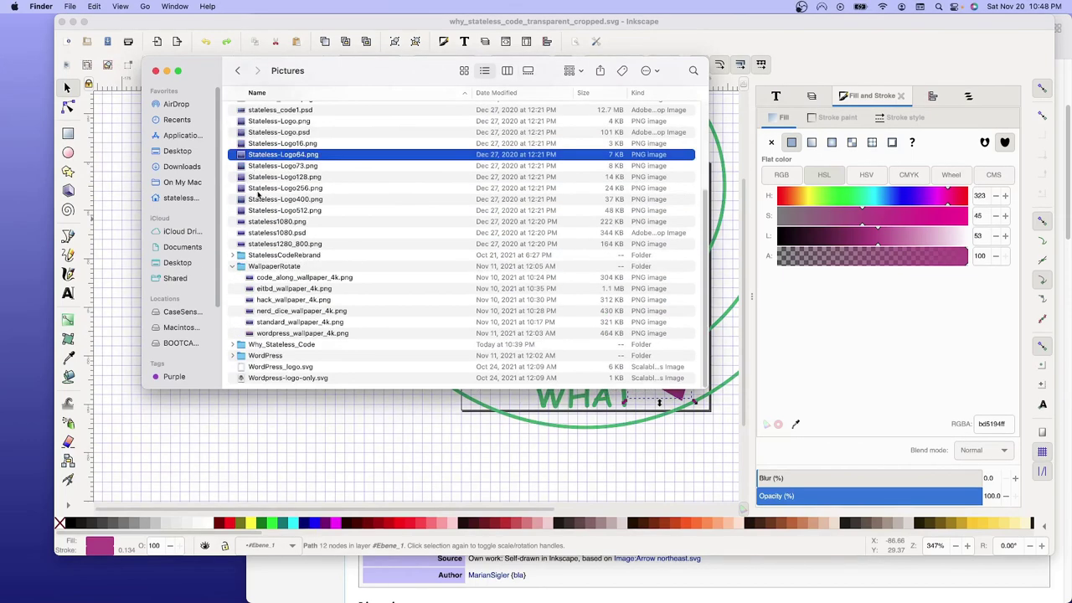
{"action": "double_click", "coordinate": [258, 345]}
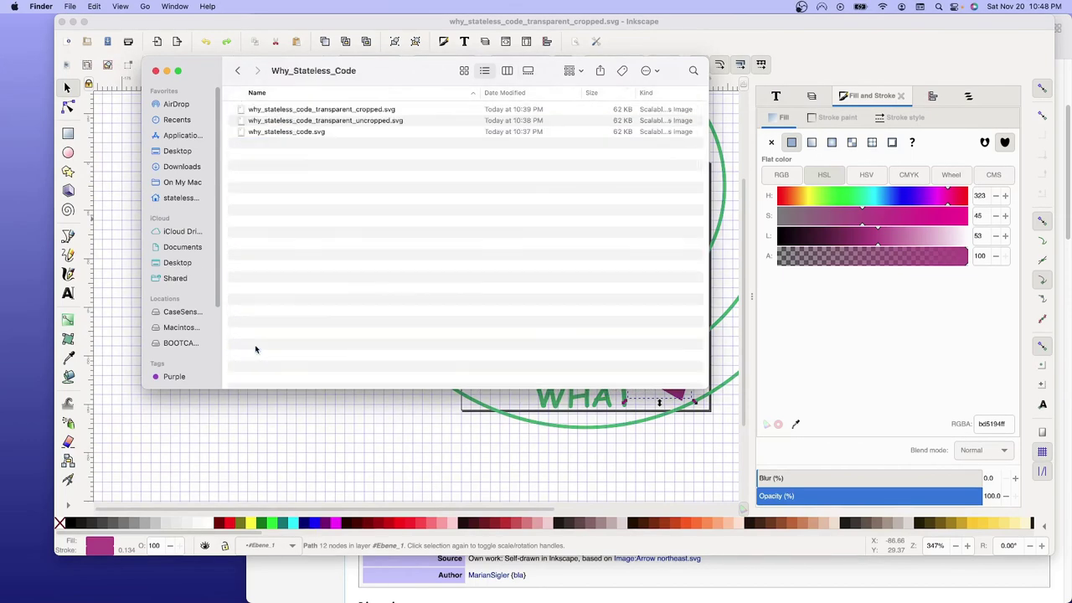
{"action": "right_click", "coordinate": [294, 122]}
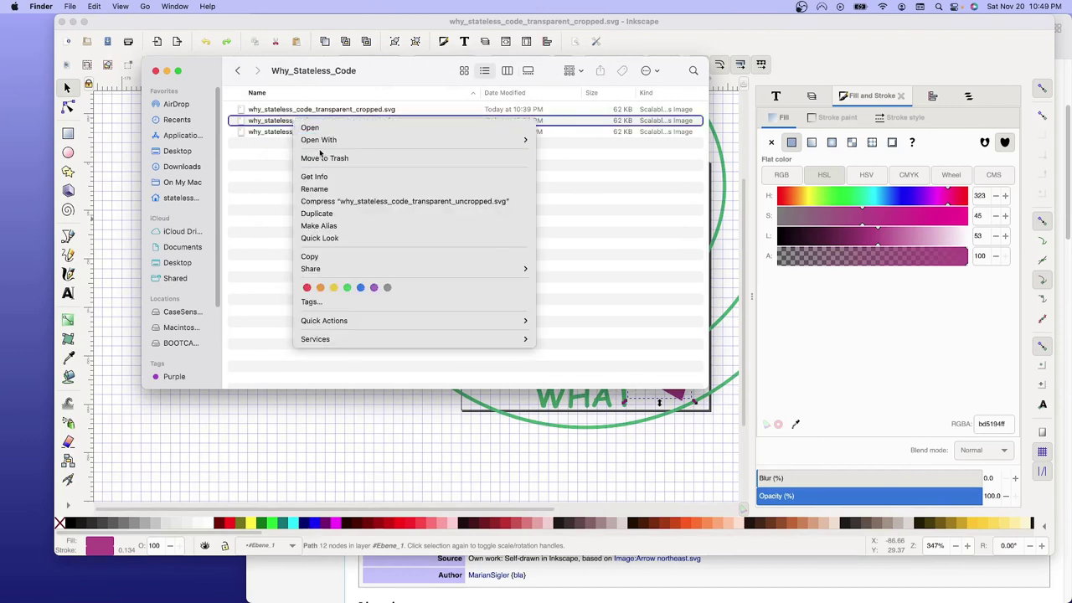
{"action": "mouse_move", "coordinate": [319, 140]}
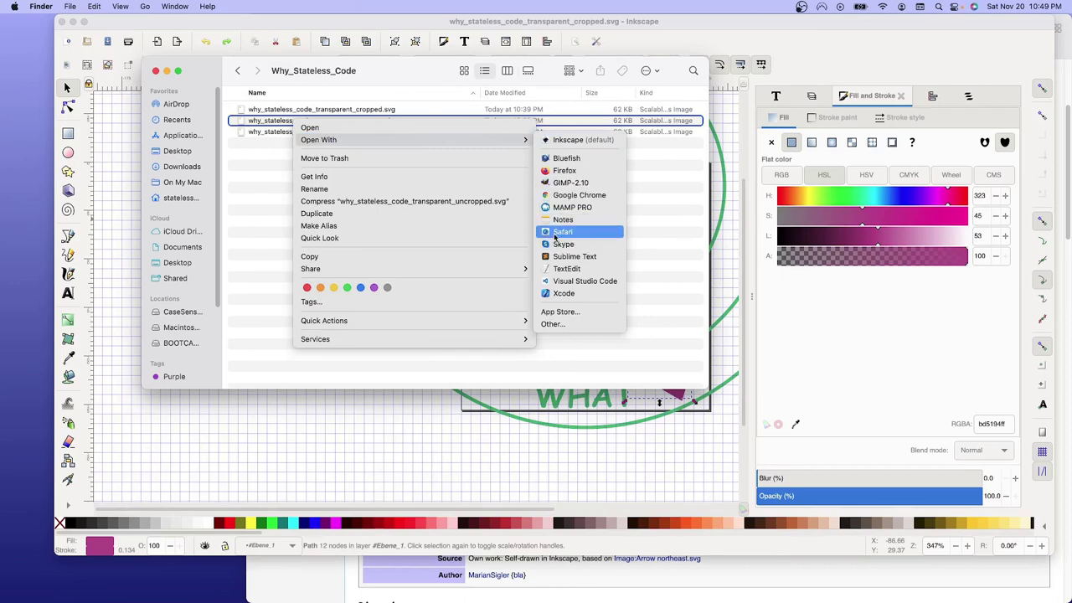
{"action": "left_click", "coordinate": [550, 195]}
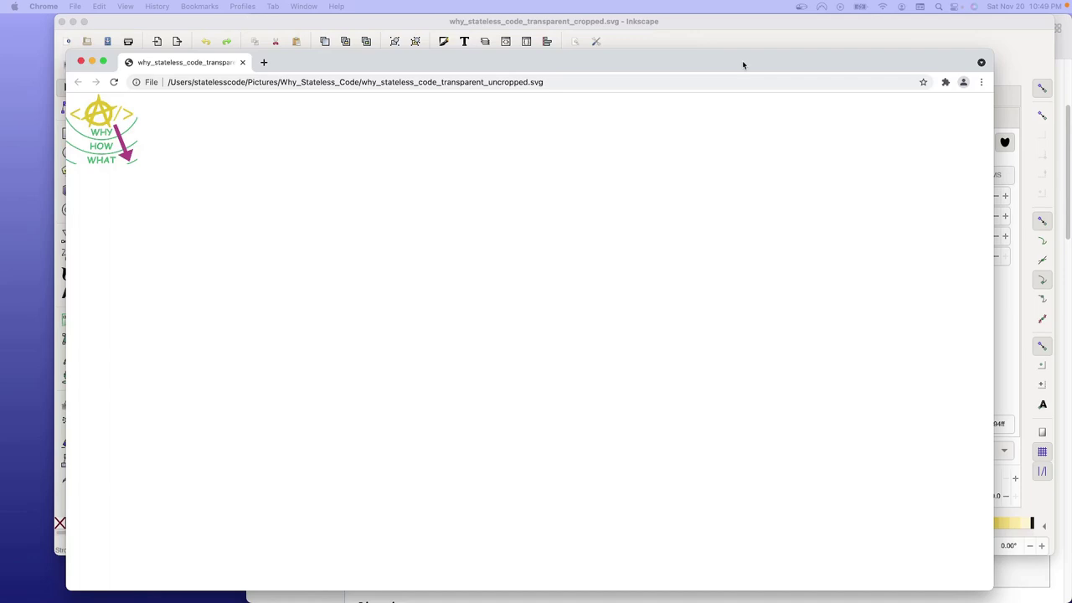
- Move the Chrome preview of the uncropped SVG aside, then close it
{"action": "left_click_drag", "start_coordinate": [742, 65], "coordinate": [175, 88]}
{"action": "key", "text": "super+h"}
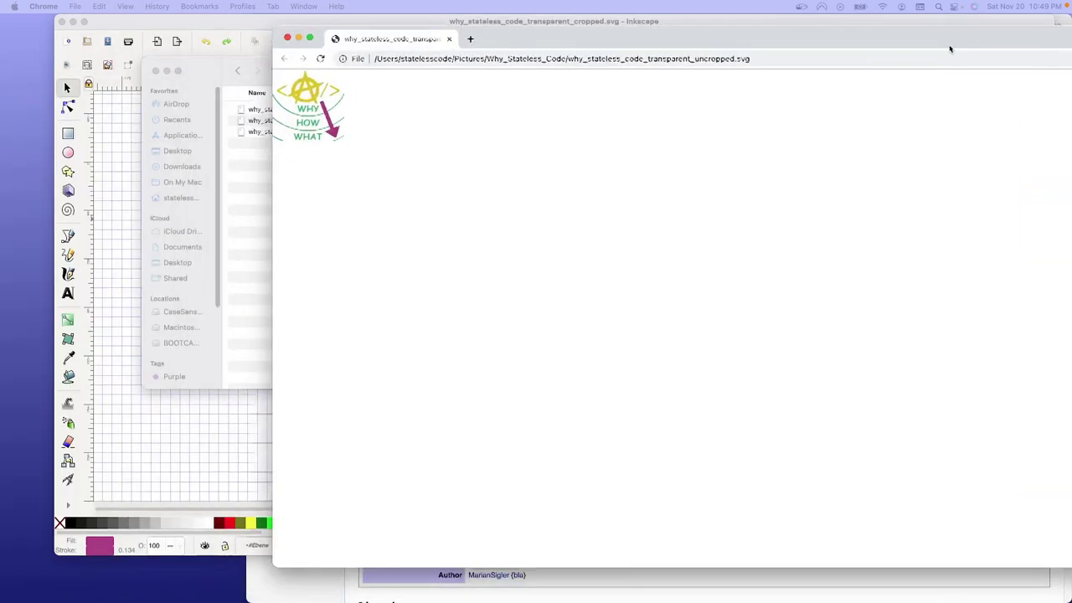
{"action": "left_click_drag", "start_coordinate": [944, 42], "coordinate": [747, 75]}
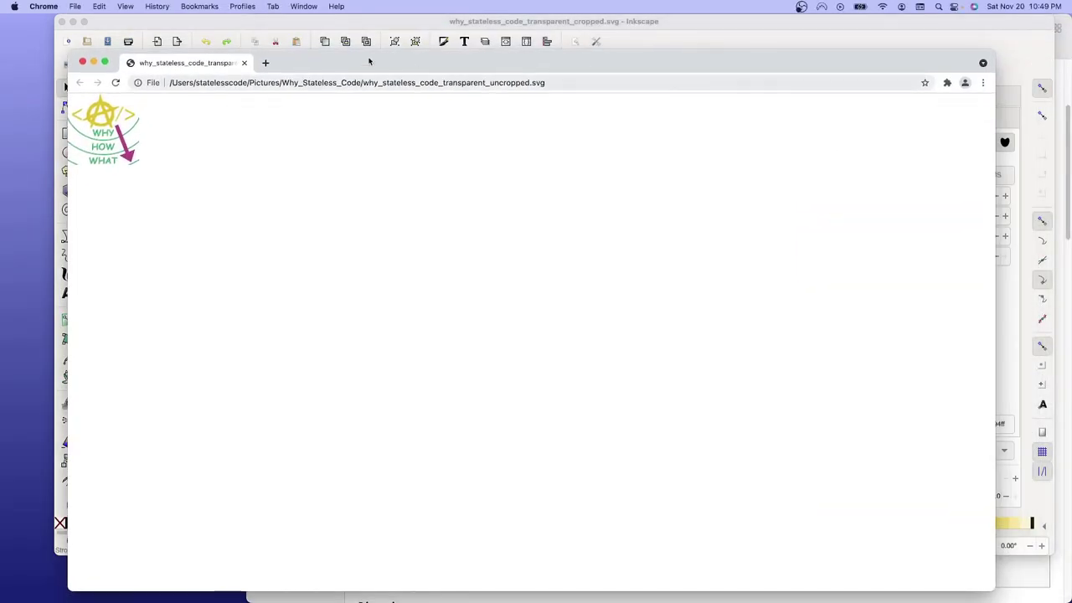
{"action": "left_click", "coordinate": [82, 62]}
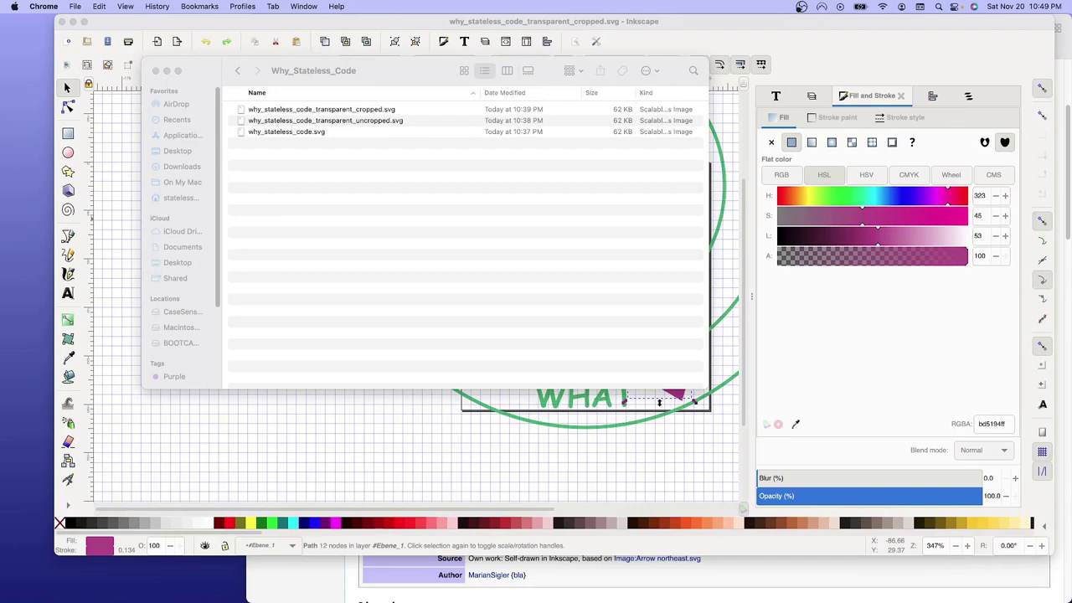
- Close the Finder window and switch back to Inkscape's File menu
{"action": "key", "text": "super+w"}
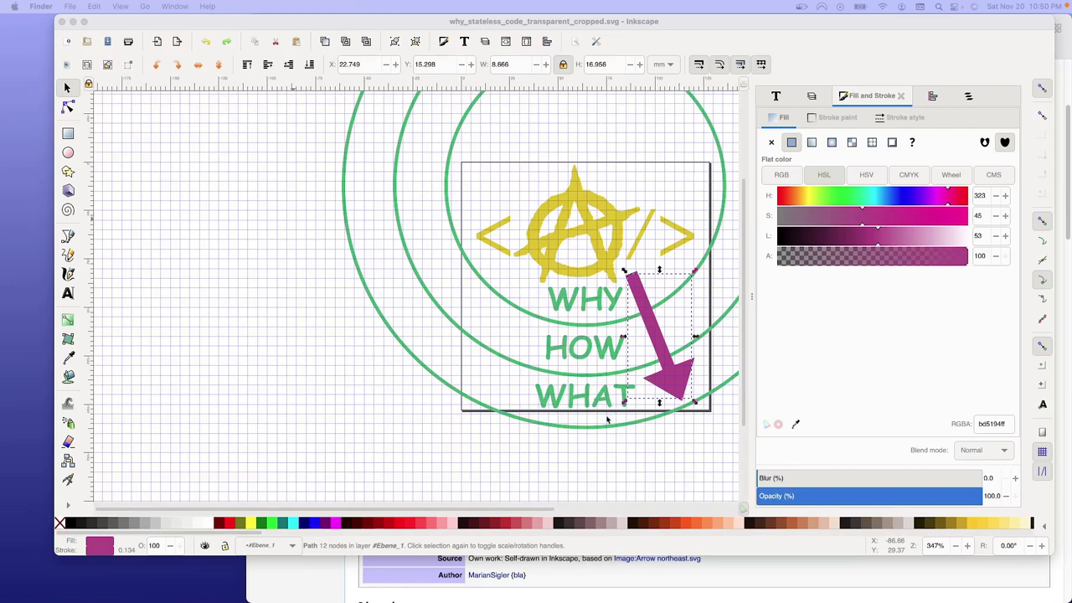
{"action": "left_click", "coordinate": [74, 9]}
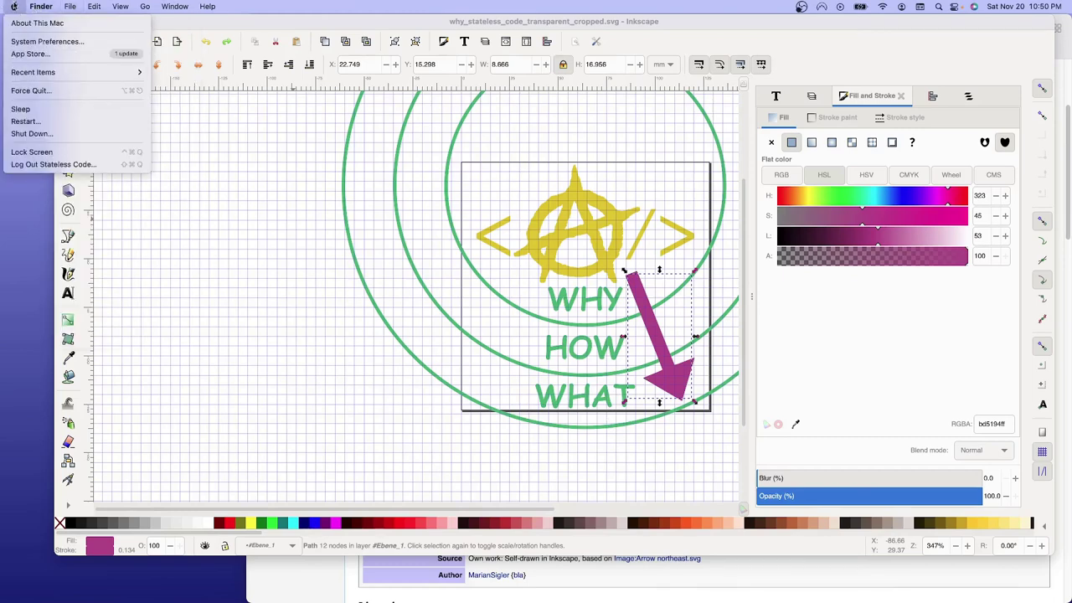
{"action": "left_click", "coordinate": [390, 31]}
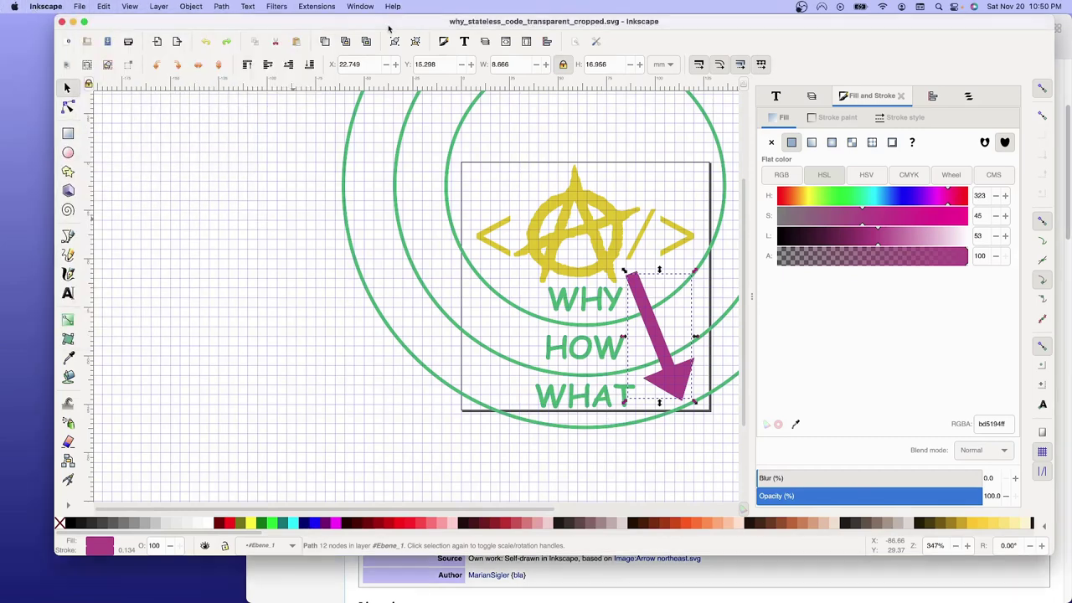
{"action": "left_click", "coordinate": [76, 7]}
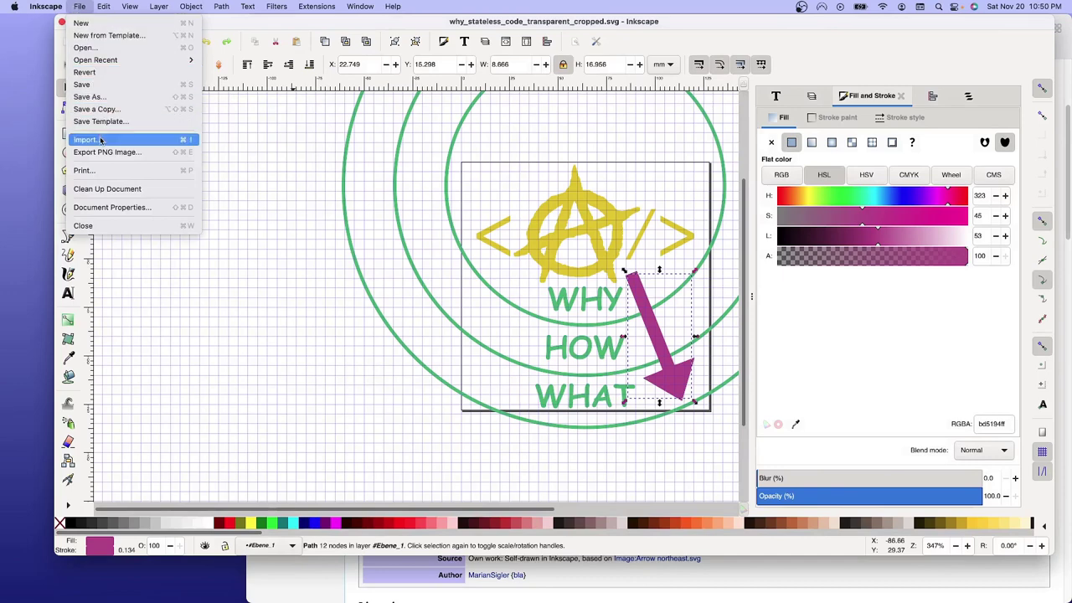
- Set the page width and height to 150 px in Document Properties
{"action": "left_click", "coordinate": [98, 209]}
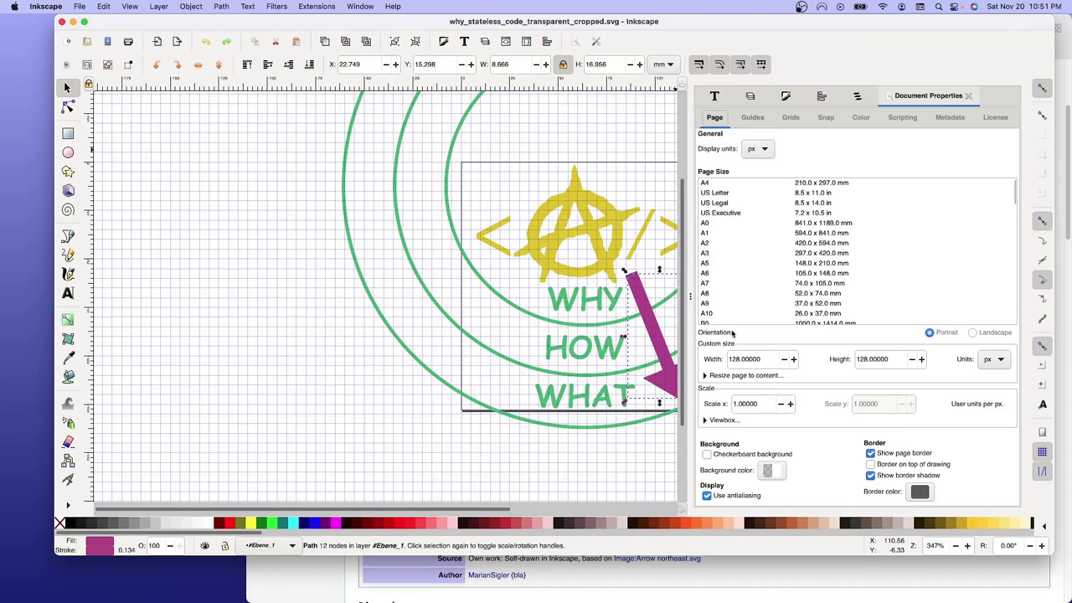
{"action": "double_click", "coordinate": [765, 358]}
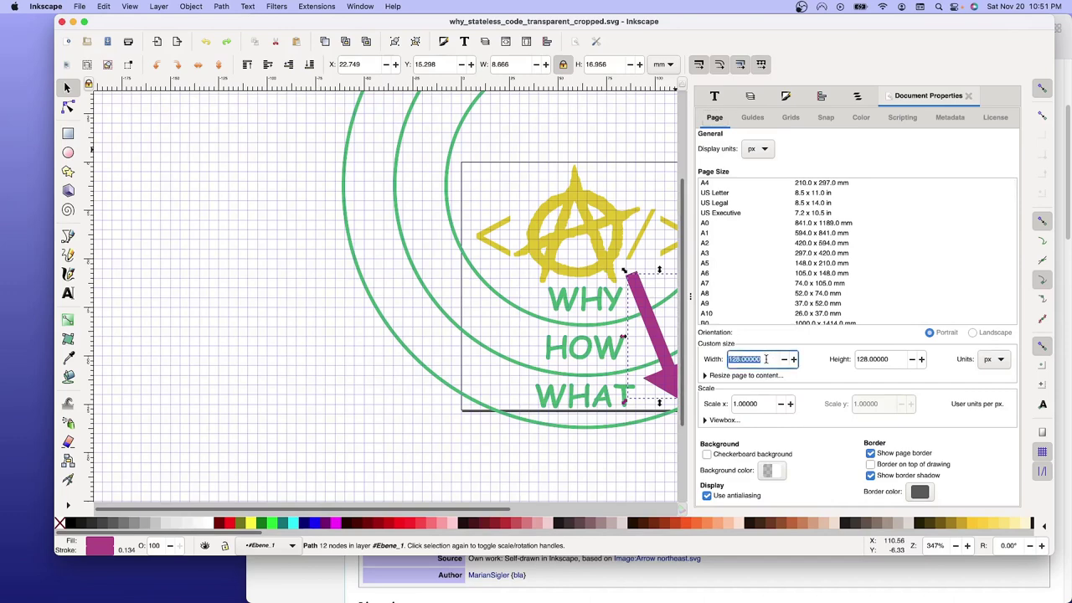
{"action": "type", "text": "150"}
{"action": "key", "text": "Tab"}
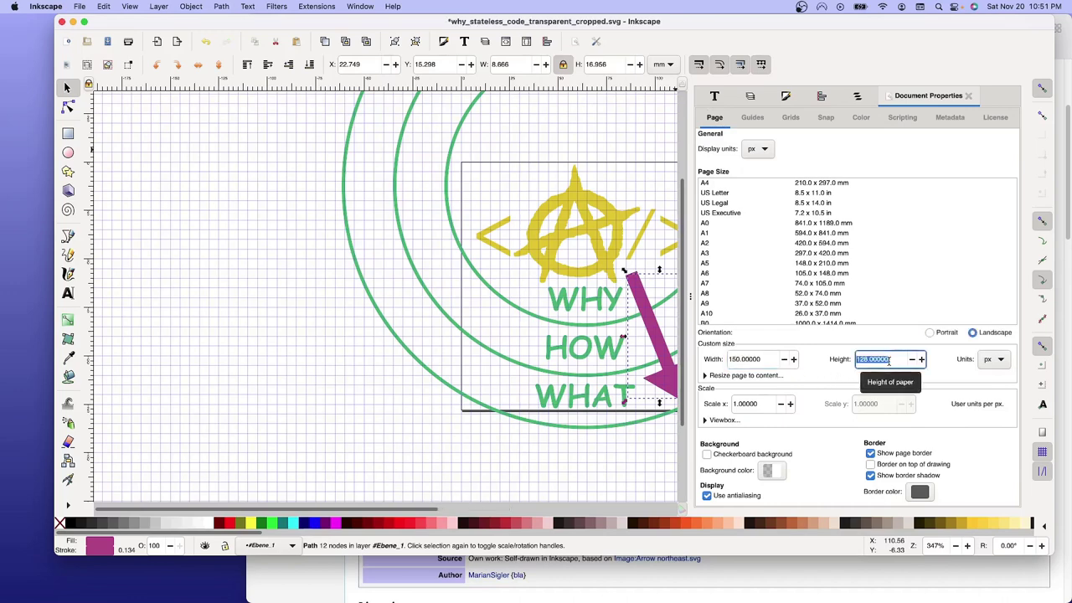
{"action": "type", "text": "150"}
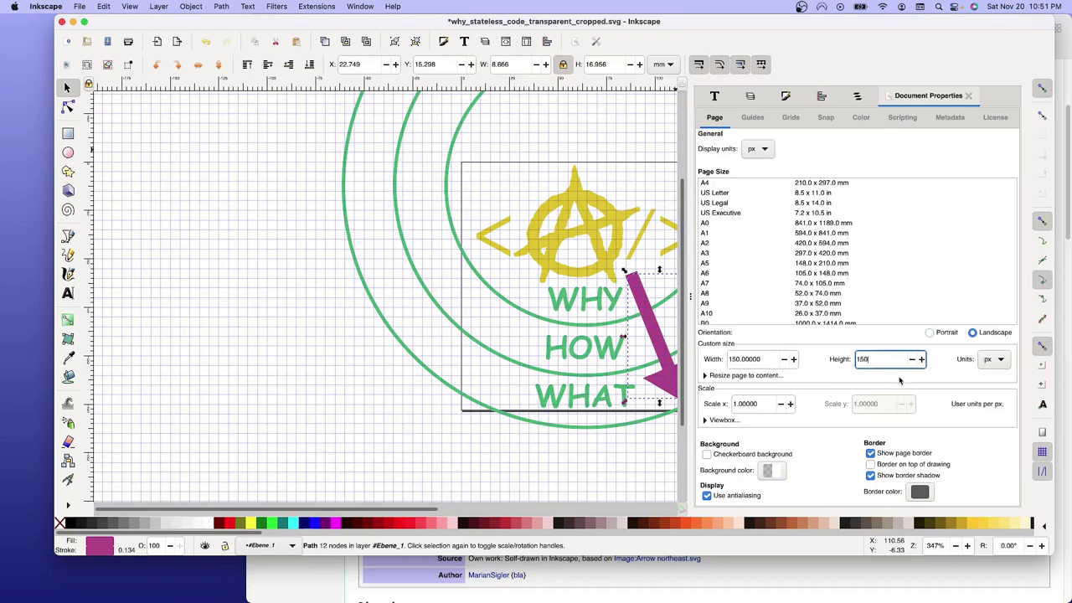
{"action": "key", "text": "Return"}
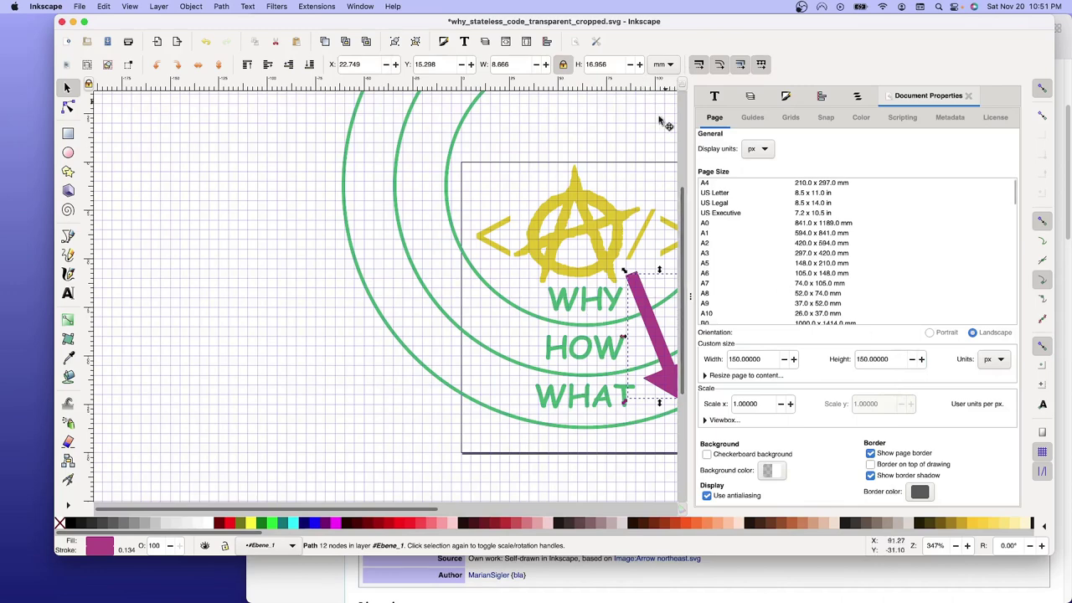
{"action": "mouse_move", "coordinate": [682, 369]}
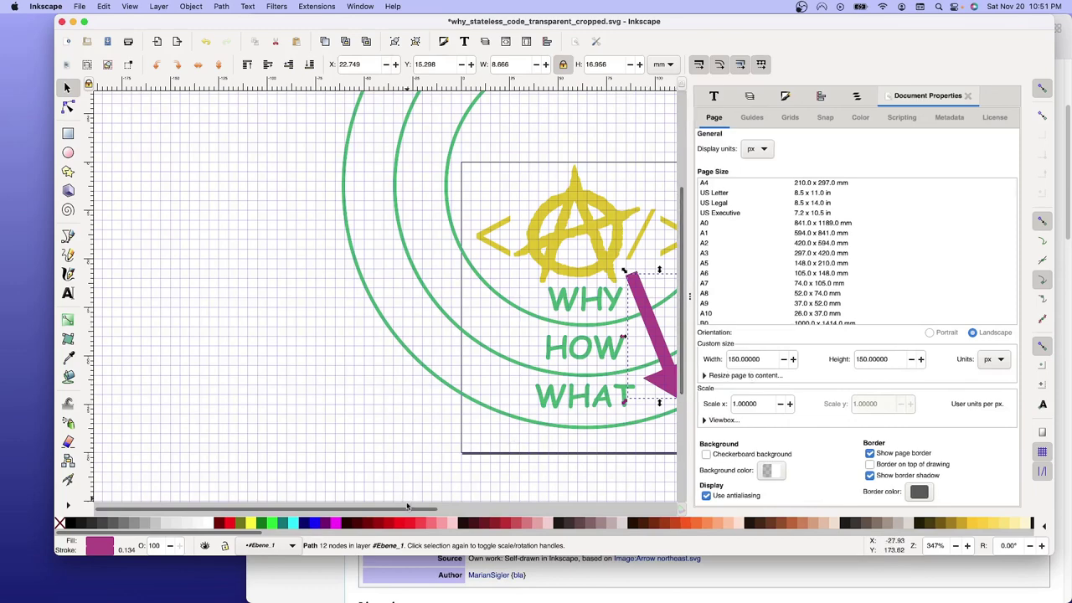
- Scroll across the canvas to check the resized page and save the cropped SVG
{"action": "scroll", "coordinate": [450, 512], "scroll_direction": "right", "scroll_amount": 1}
{"action": "scroll", "coordinate": [449, 512], "scroll_direction": "right", "scroll_amount": 5}
{"action": "scroll", "coordinate": [486, 511], "scroll_direction": "right", "scroll_amount": 1}
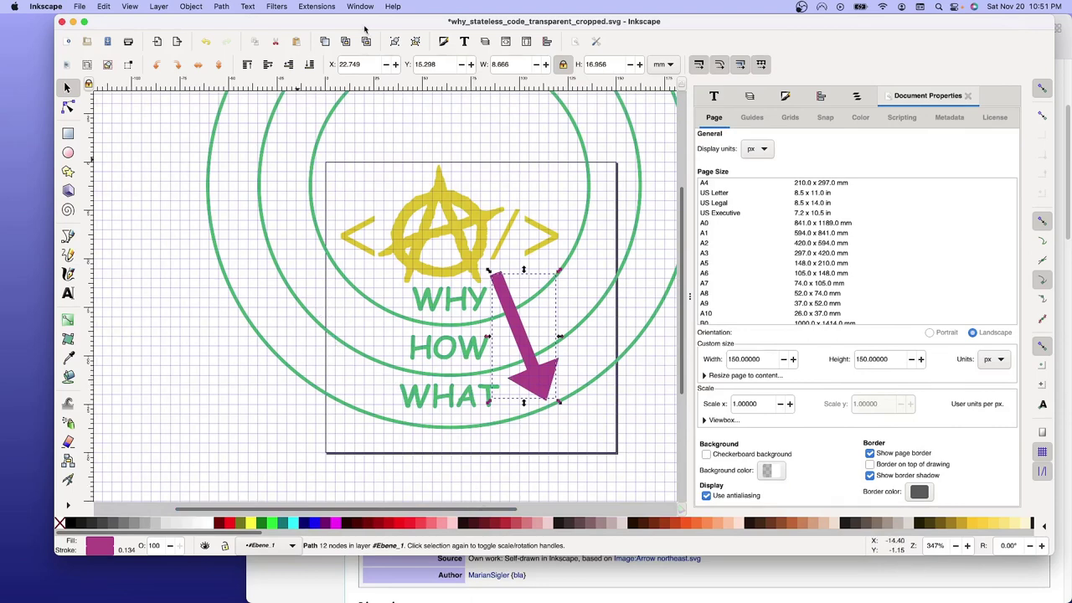
{"action": "key", "text": "ctrl+s"}
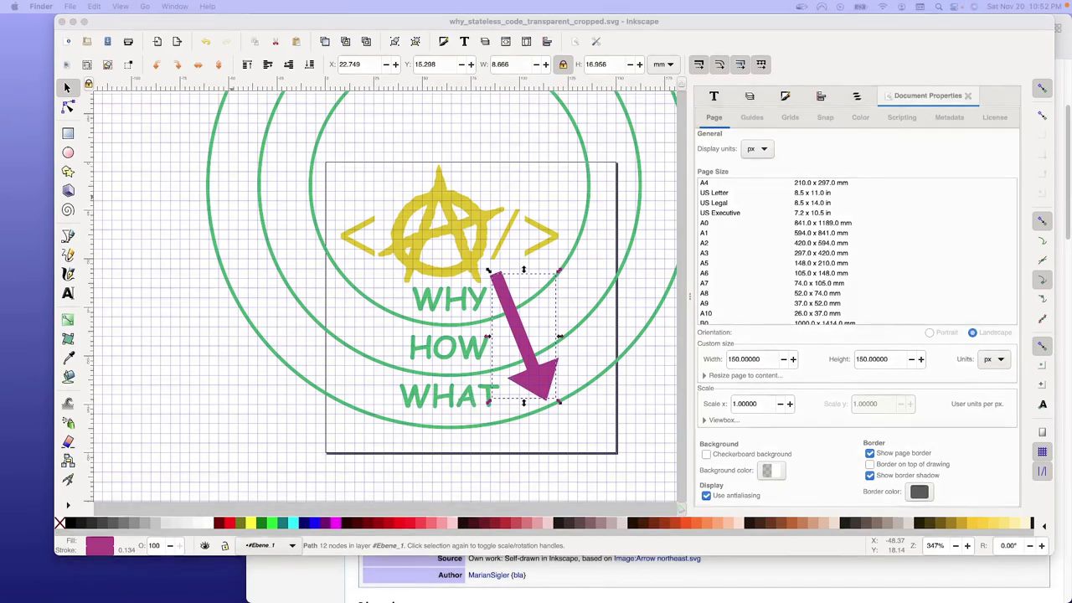
- Open why_stateless_code_transparent_cropped.svg from the Why_Stateless_Code folder in Google Chrome to preview it
{"action": "left_click", "coordinate": [38, 118]}
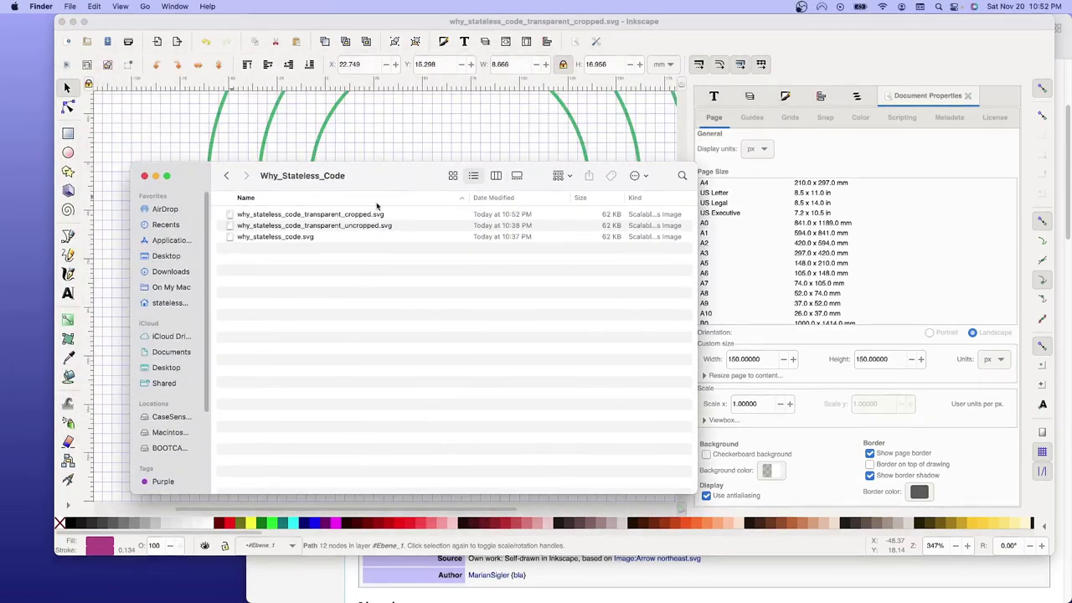
{"action": "left_click", "coordinate": [339, 216]}
{"action": "right_click", "coordinate": [339, 216]}
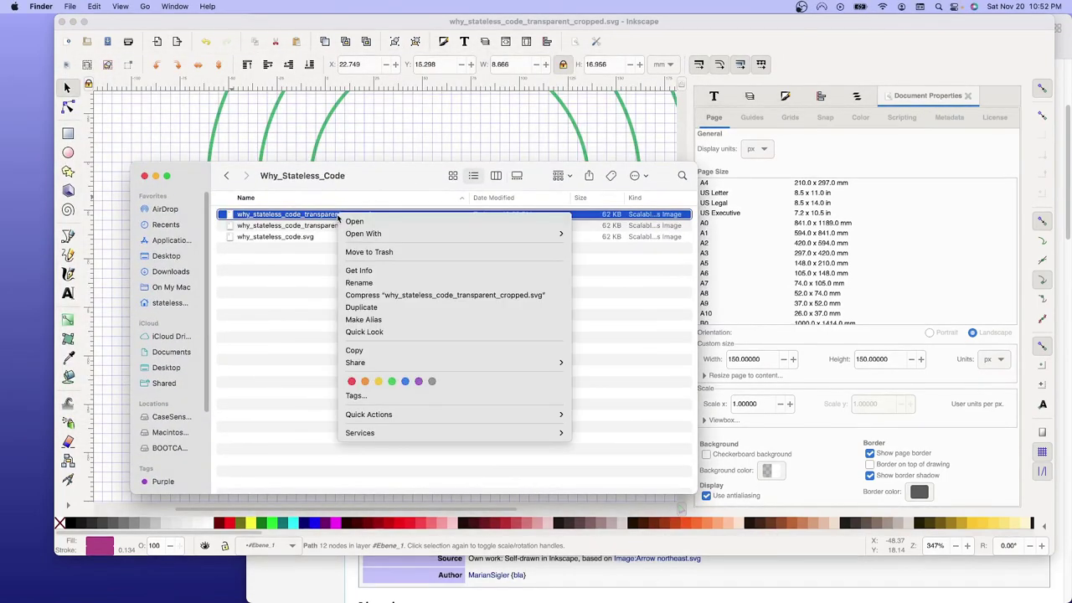
{"action": "mouse_move", "coordinate": [363, 233]}
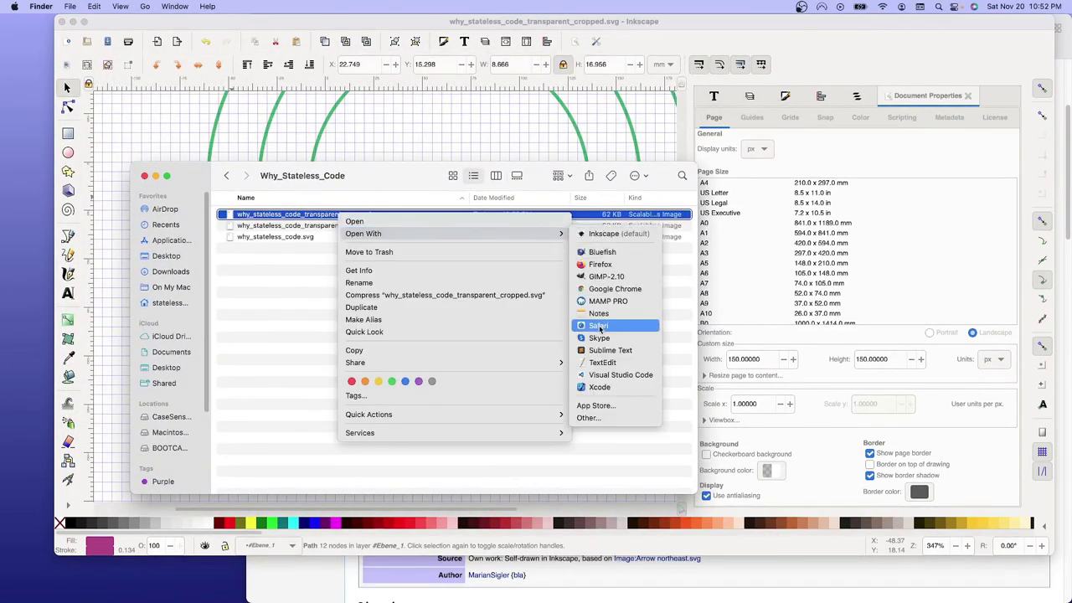
{"action": "left_click", "coordinate": [600, 289]}
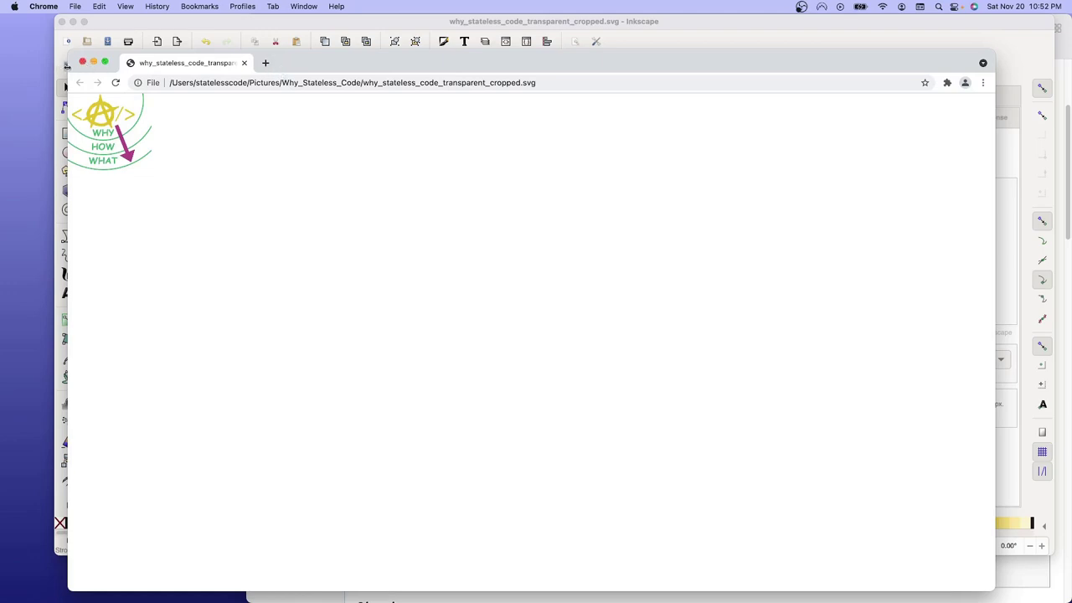
- Close the Chrome preview of the cropped SVG and bring Inkscape back to the front
{"action": "left_click", "coordinate": [82, 63]}
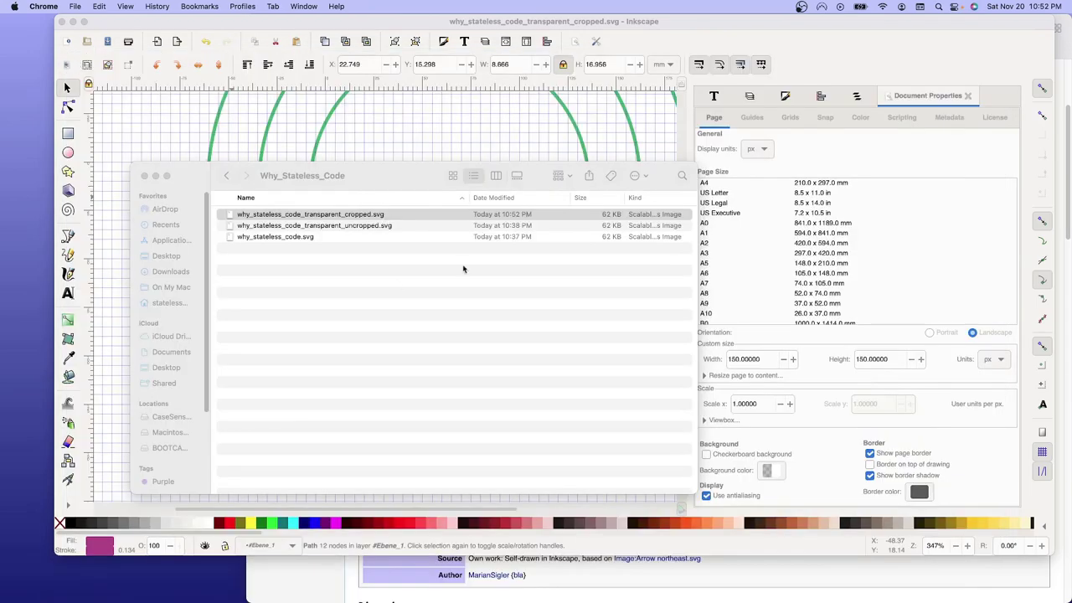
{"action": "left_click", "coordinate": [700, 20]}
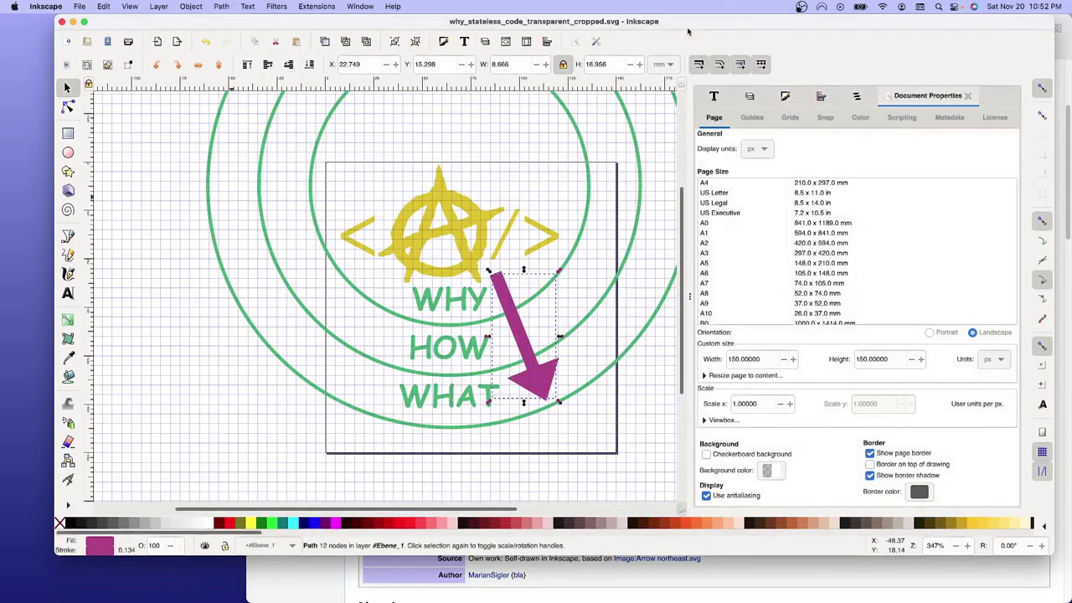